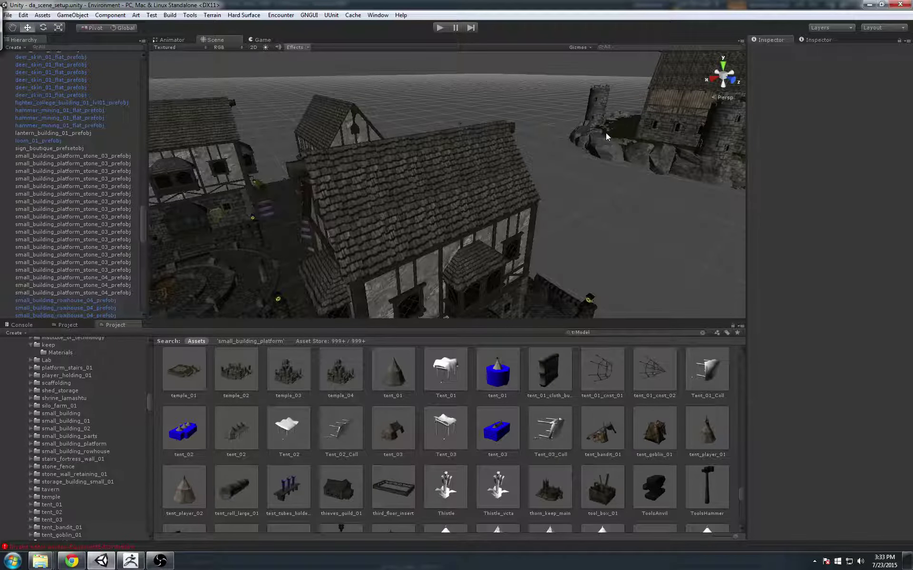
- Enlarge the project asset area and search the assets for "roof"
left_click_drag(363, 219, 448, 84, "alt")
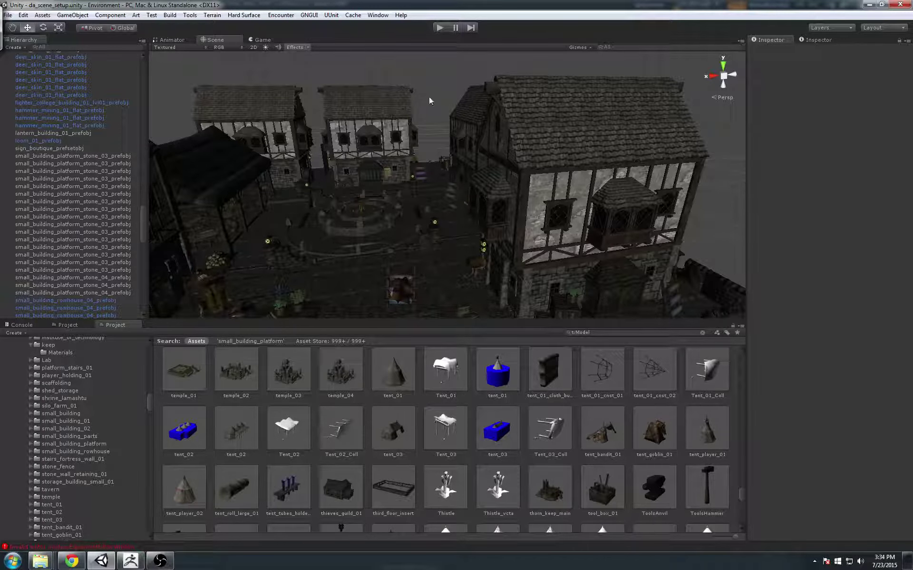
mouse_move(430, 98)
left_mouse_down("alt")
mouse_move(424, 115)
mouse_move(414, 102)
left_mouse_up("alt")
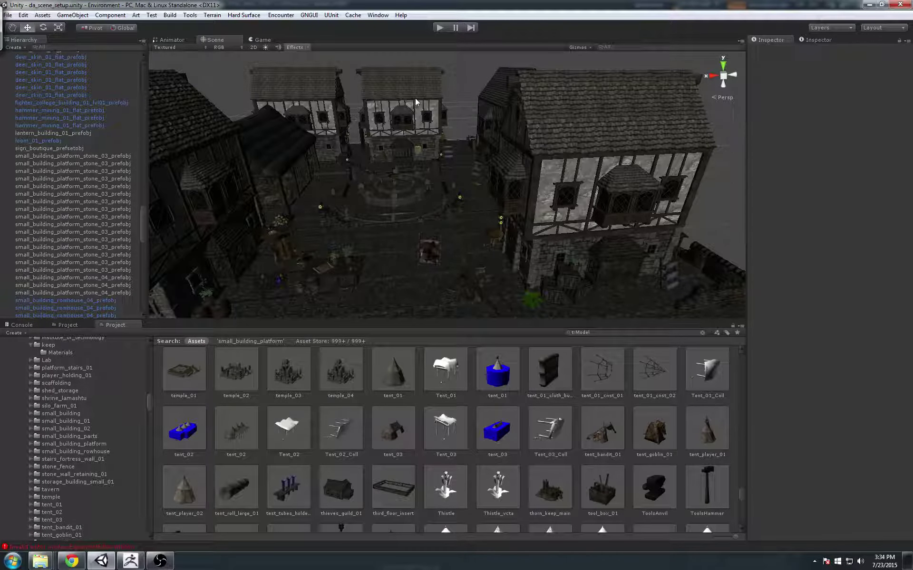
left_click_drag(416, 102, 694, 135, "alt")
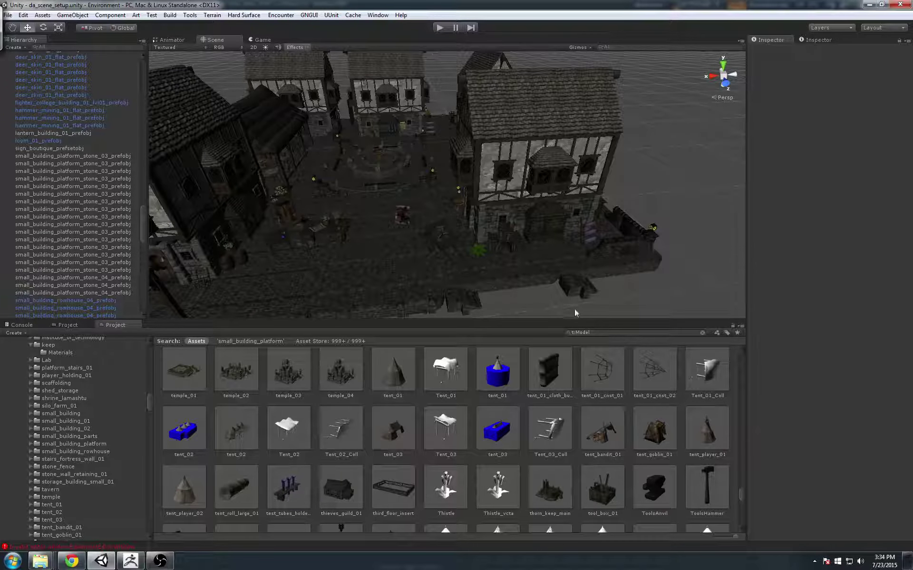
left_click_drag(571, 319, 570, 194)
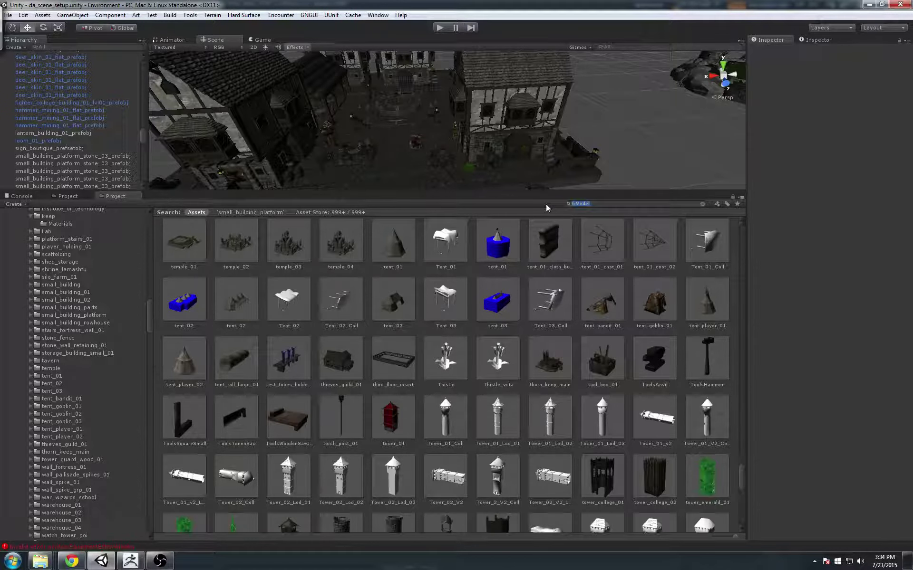
key("ctrl+f")
type("roof")
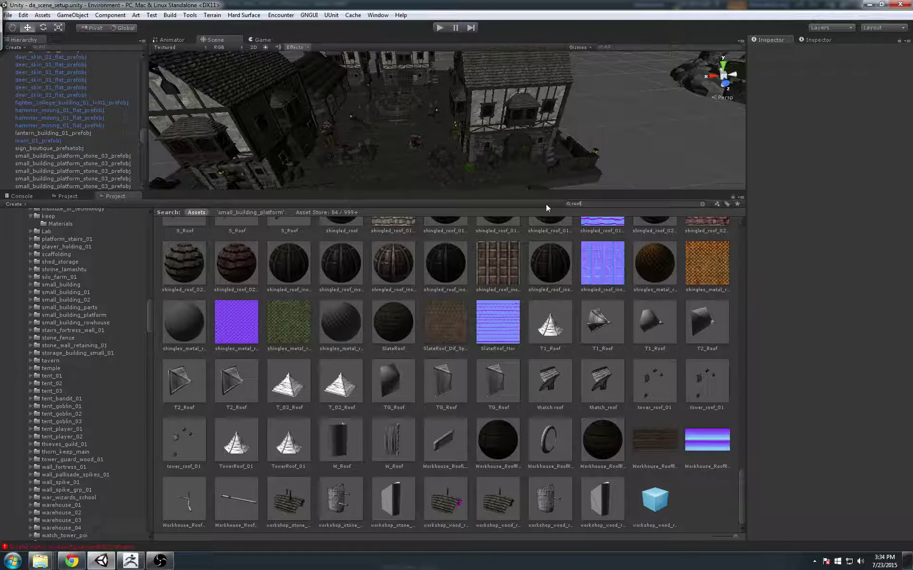
- Try restricting the "roof" search to Model assets and clear that filter again
left_click(718, 203)
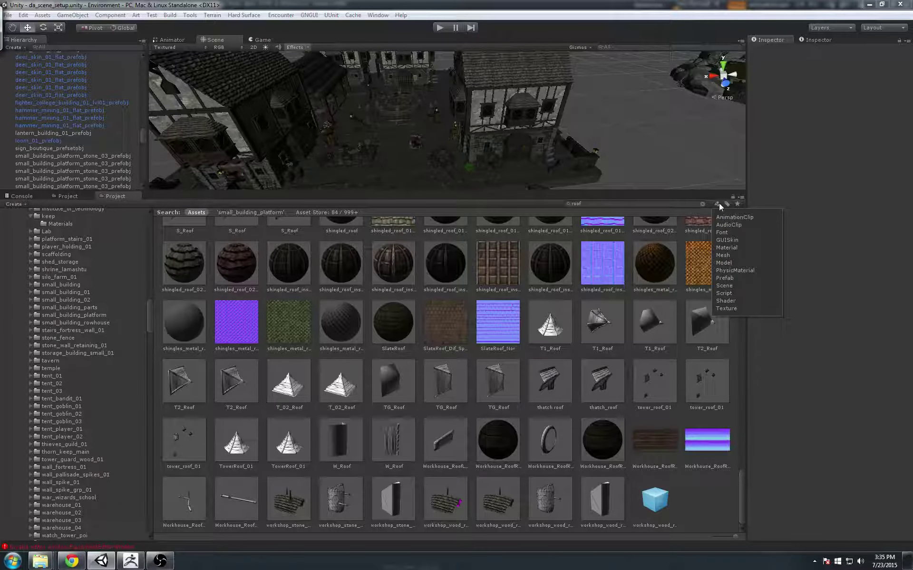
left_click(724, 263)
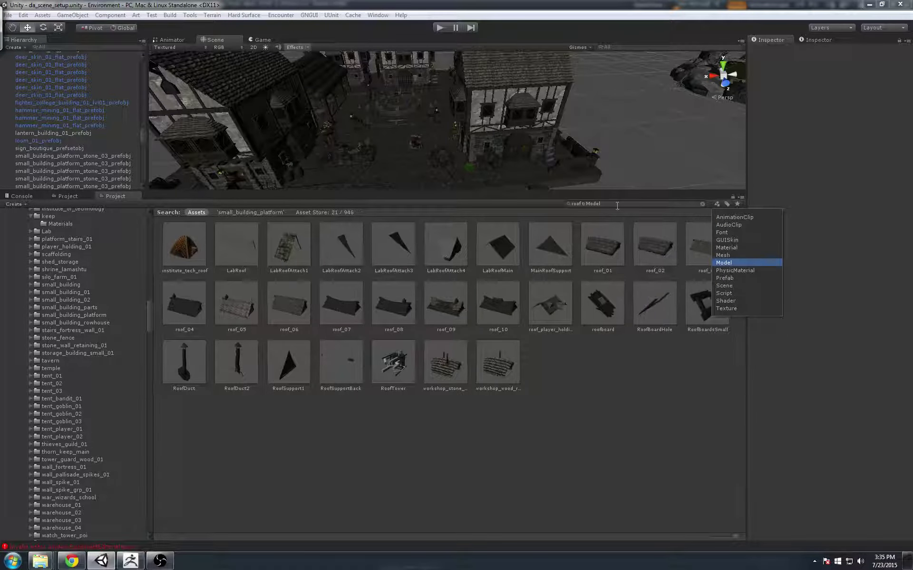
left_click(567, 204)
type("roof")
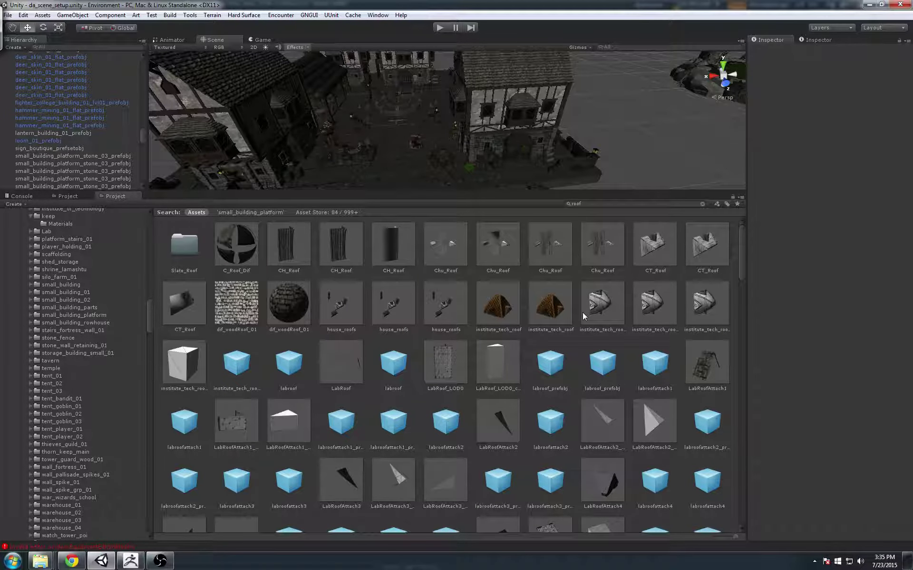
- Browse the roof assets with smaller thumbnails and preview the roof_05 model
scroll(582, 312, "down", 2)
scroll(583, 313, "down", 2, "ctrl")
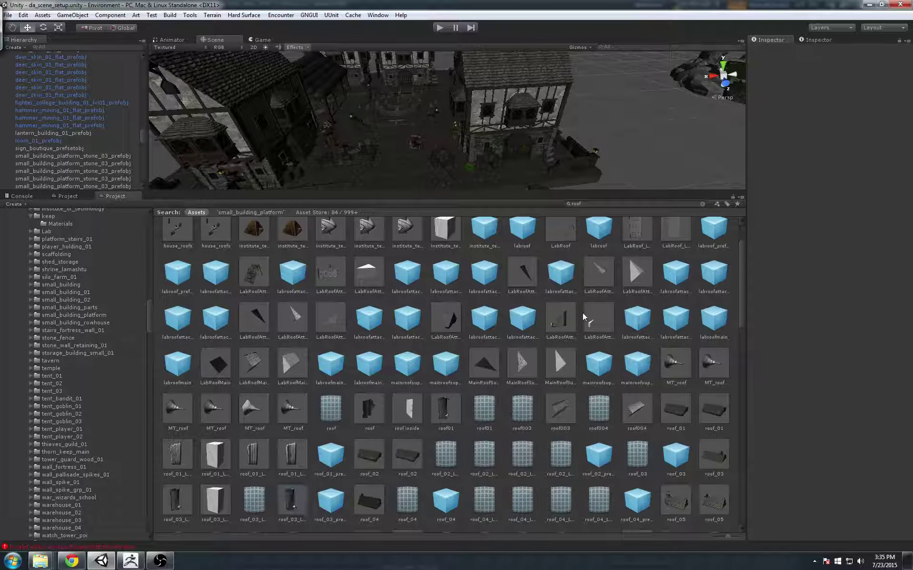
scroll(582, 313, "down", 3)
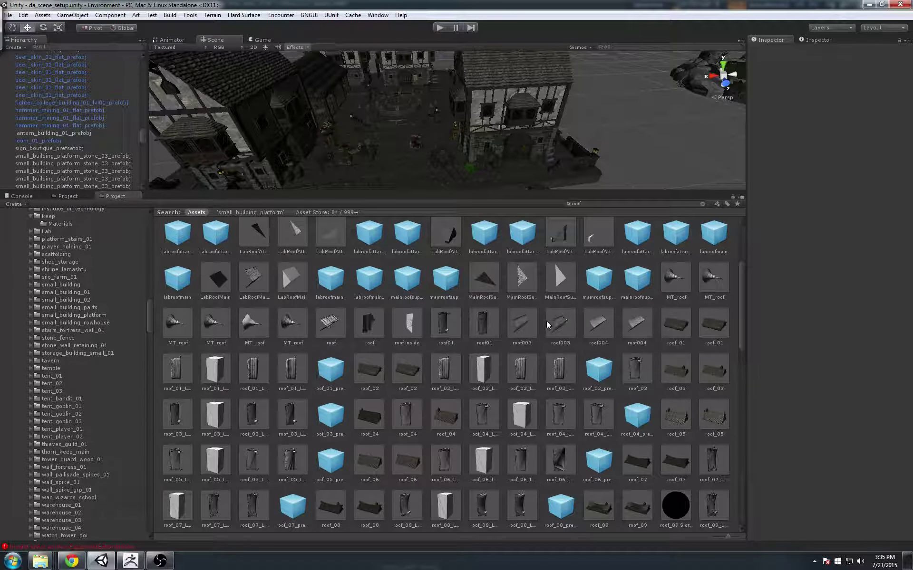
scroll(540, 318, "down", 2)
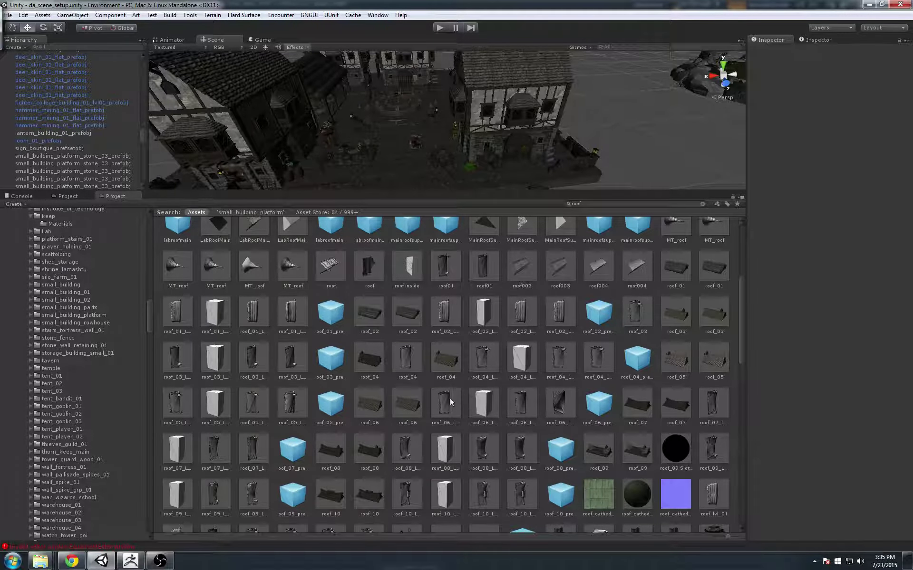
scroll(405, 403, "up", 1, "ctrl")
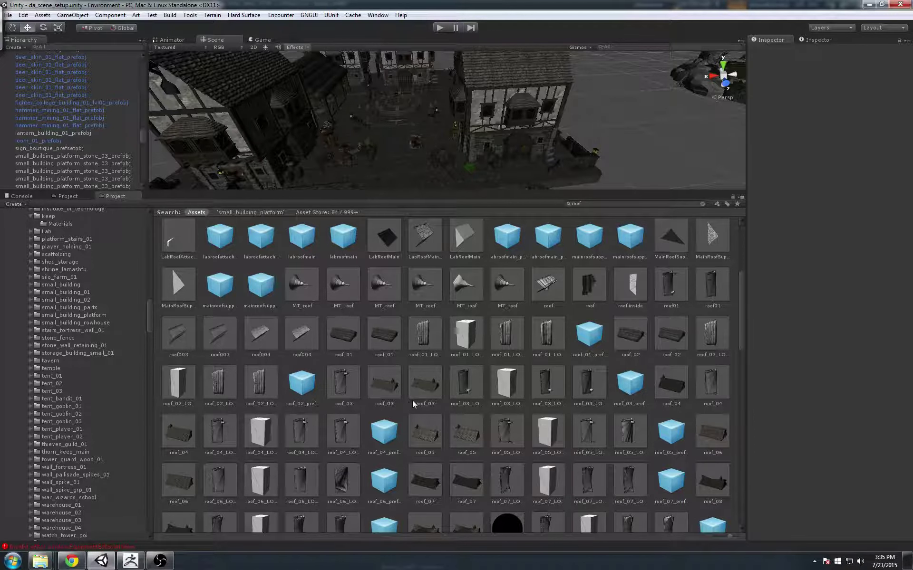
scroll(415, 404, "down", 2)
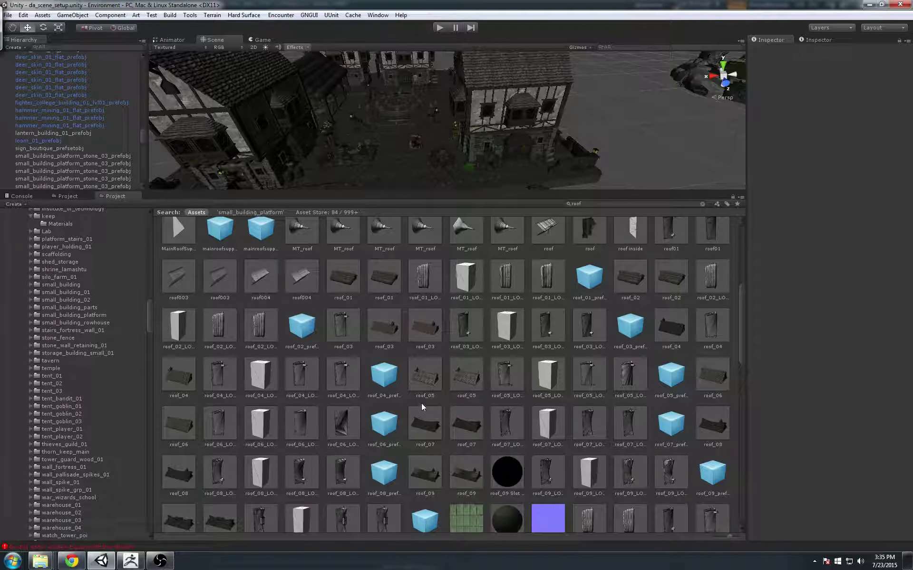
left_click(422, 396)
left_click(461, 381)
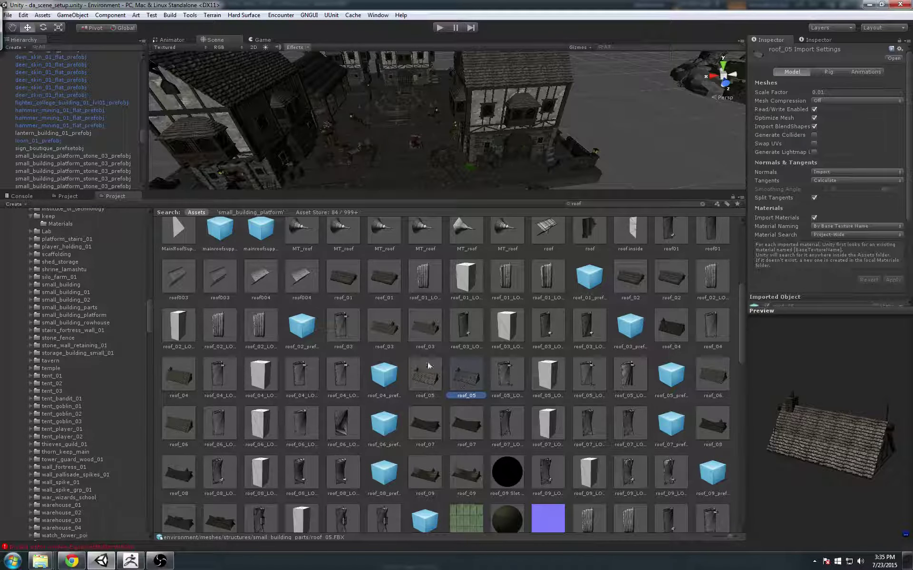
- Compare the roof_03 prefab with the roof_03 model, rotating the preview to examine the roof's shape
left_click(405, 331)
left_click(378, 328)
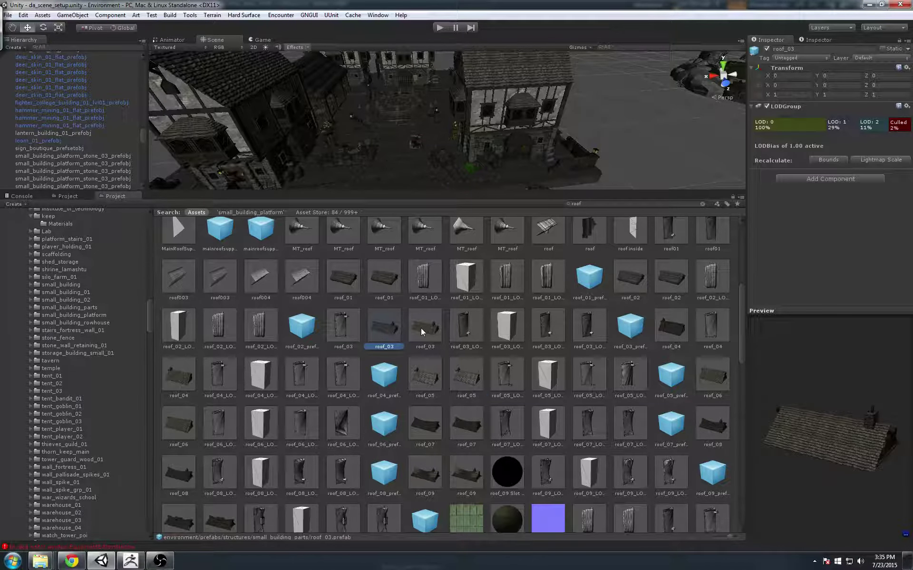
left_click(421, 332)
left_click(381, 328)
left_click_drag(852, 418, 844, 475)
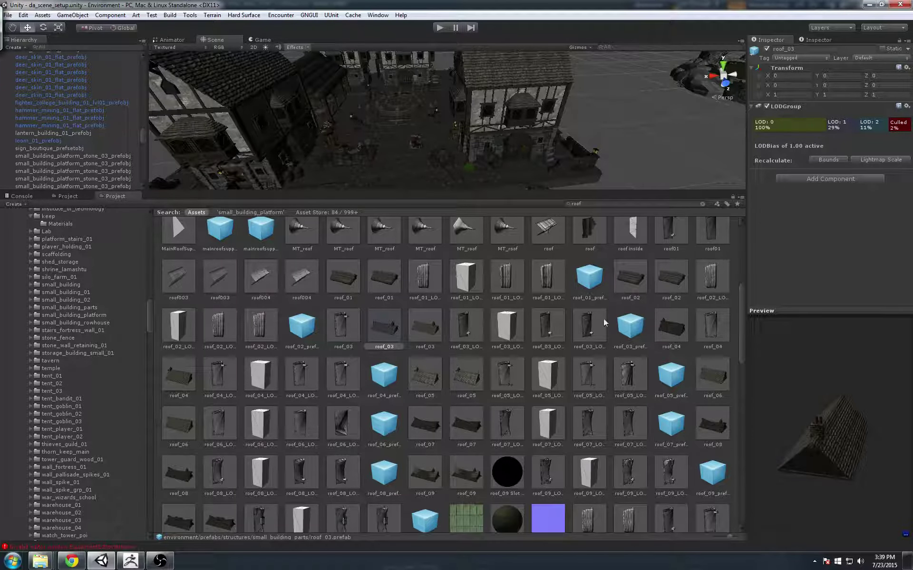
left_click(422, 327)
left_click(384, 326)
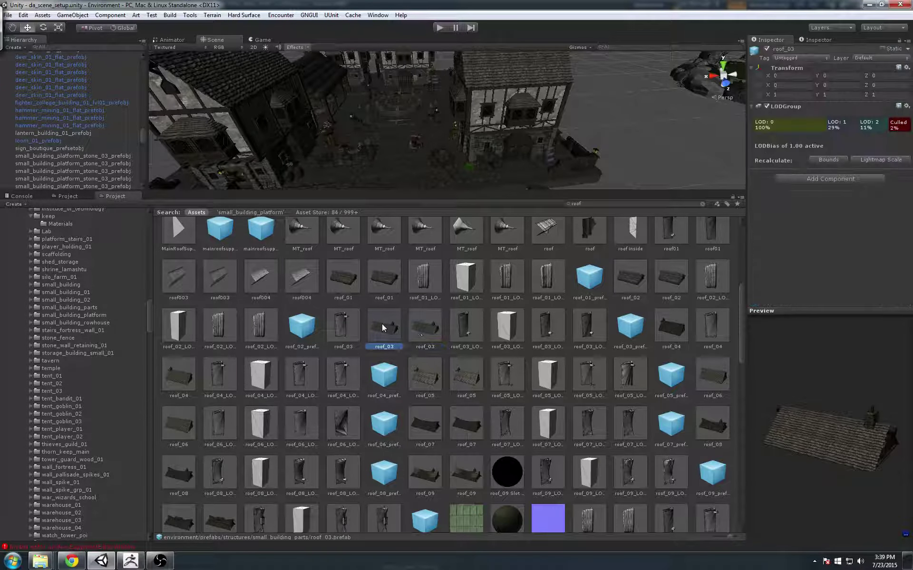
left_click(418, 327)
left_click(399, 327)
left_click(417, 328)
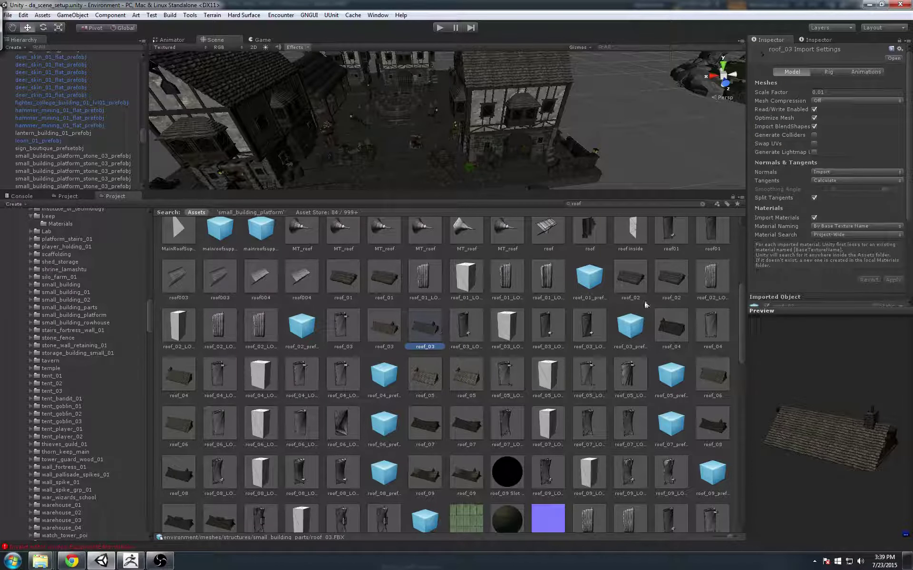
- Preview the roof_02 model and both the model and prefab versions of roof_05
left_click(669, 278)
left_click(464, 380)
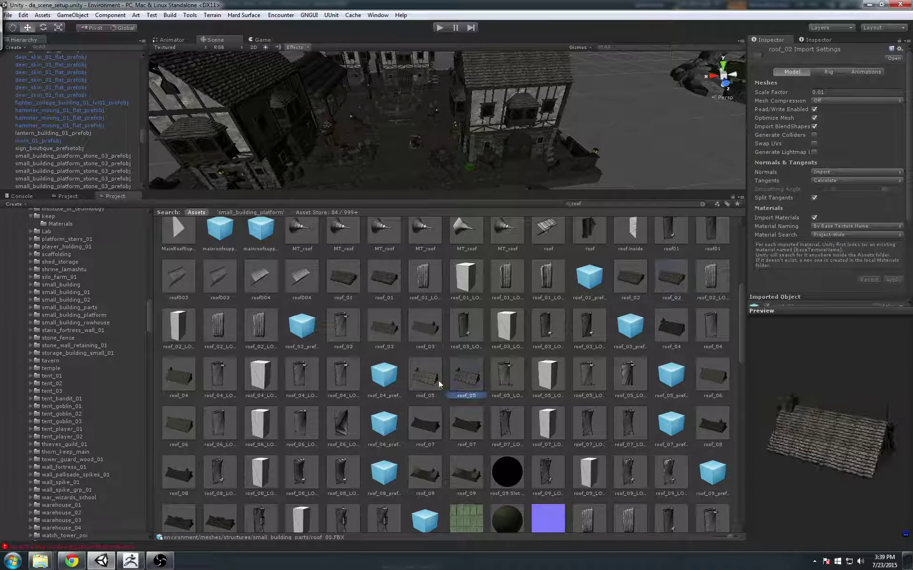
left_click(428, 382)
- Enlarge the scene view and try placing the roof_06 prefab in the town square
left_click(709, 380)
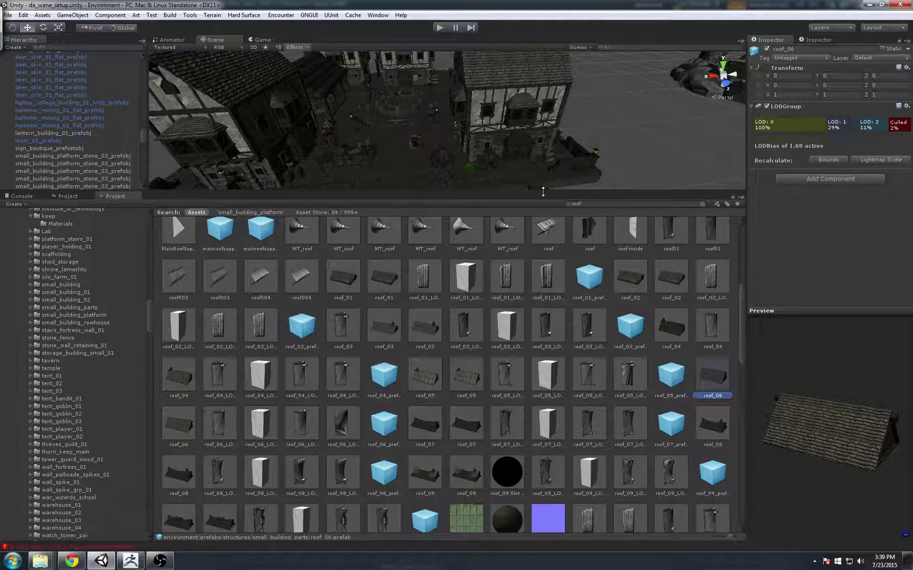
left_click_drag(543, 192, 532, 270)
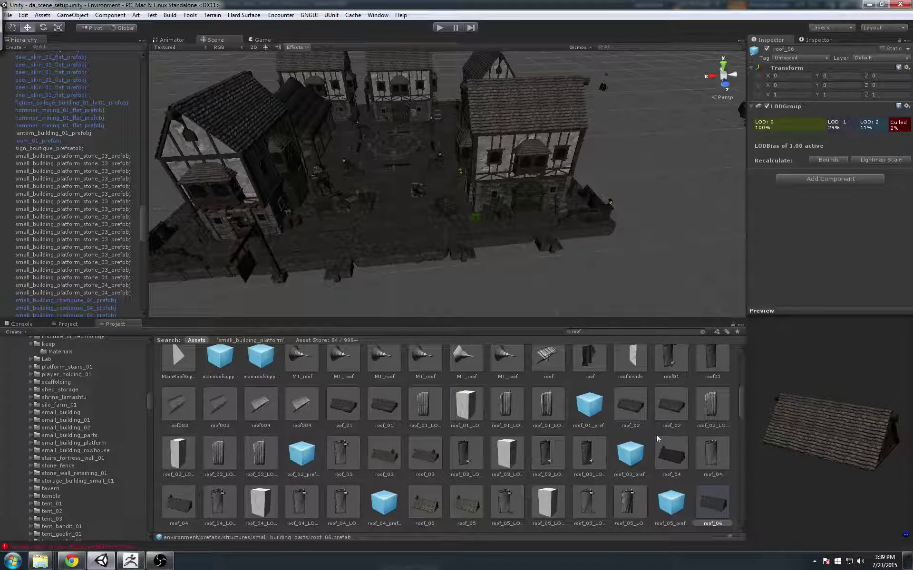
left_click_drag(712, 495, 558, 231)
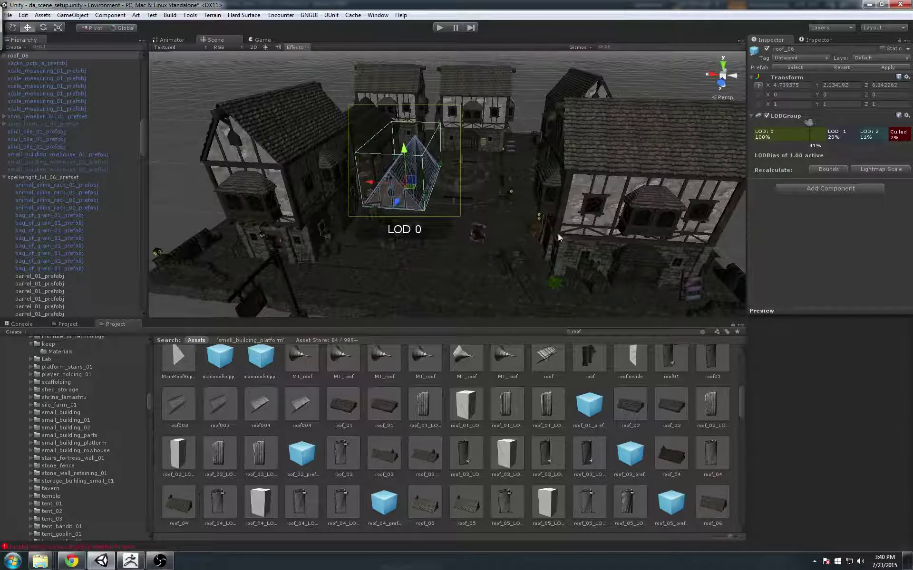
- Preview the roof_08 model and try searching the assets for "roof08"
scroll(591, 342, "down", 1)
left_click(712, 492)
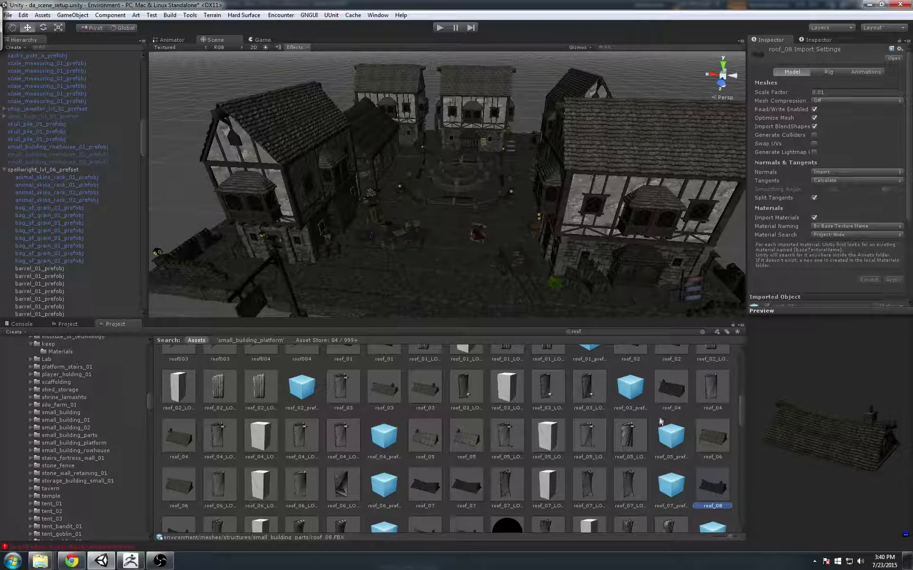
left_click(579, 334)
left_click(567, 334)
type("08")
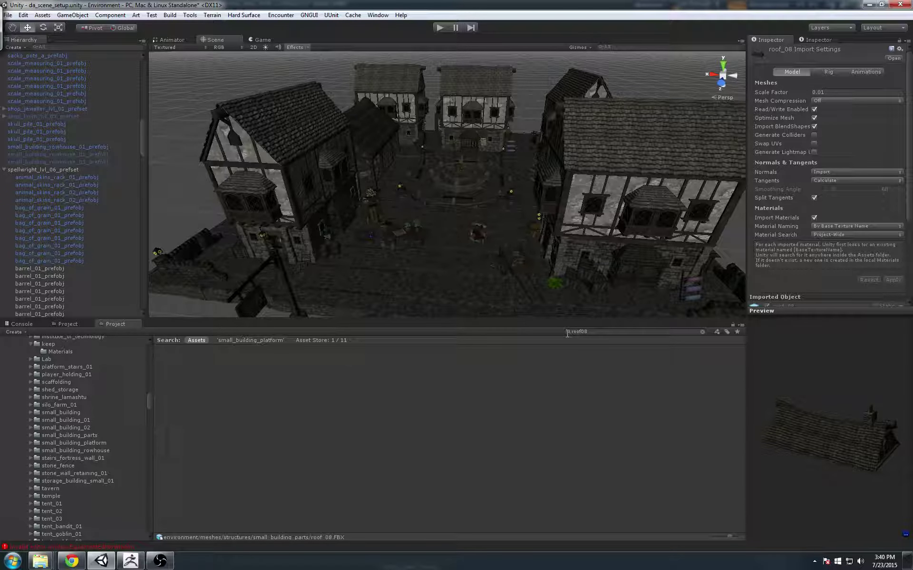
left_click(605, 333)
type("roof")
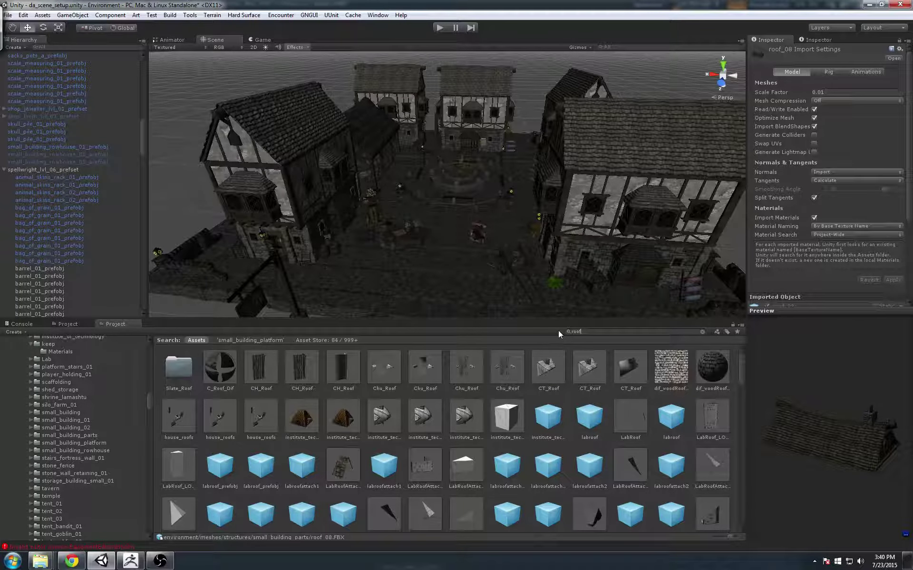
type("08")
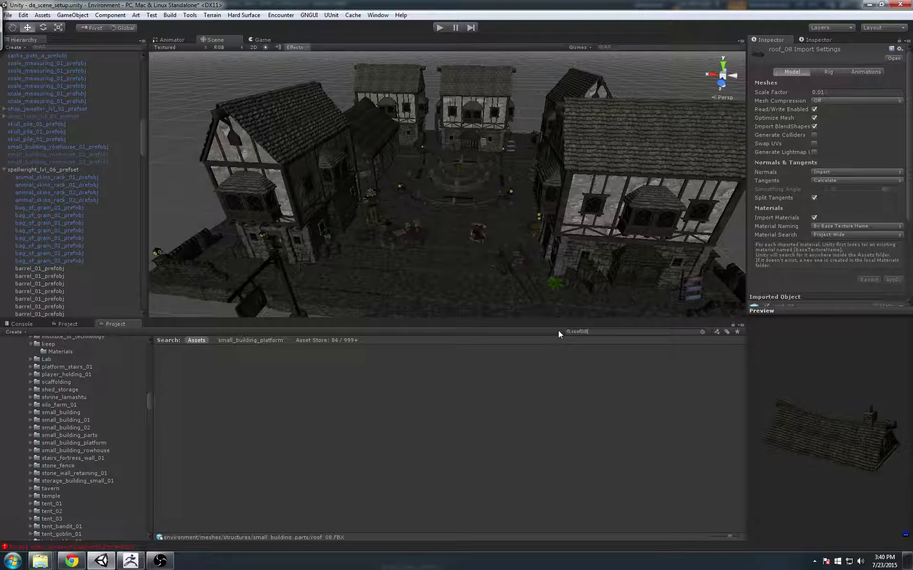
- Correct the asset search to "roof_08"
key("BackSpace")
key("BackSpace")
key("BackSpace")
key("BackSpace")
key("BackSpace")
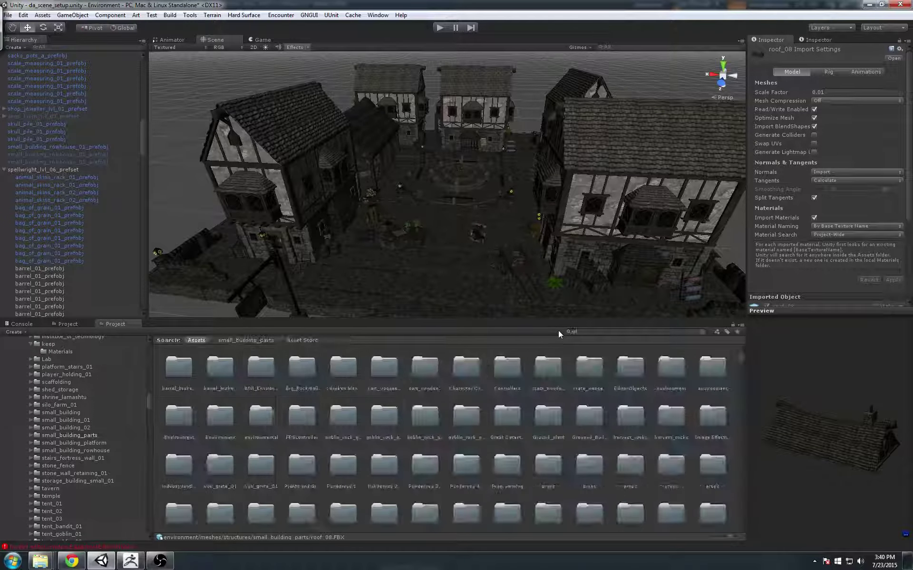
type("o")
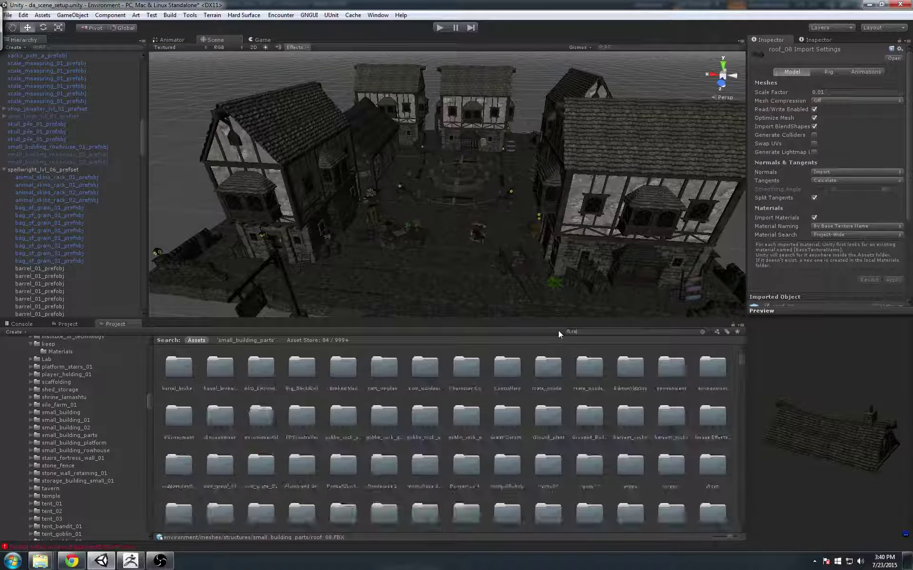
type("of")
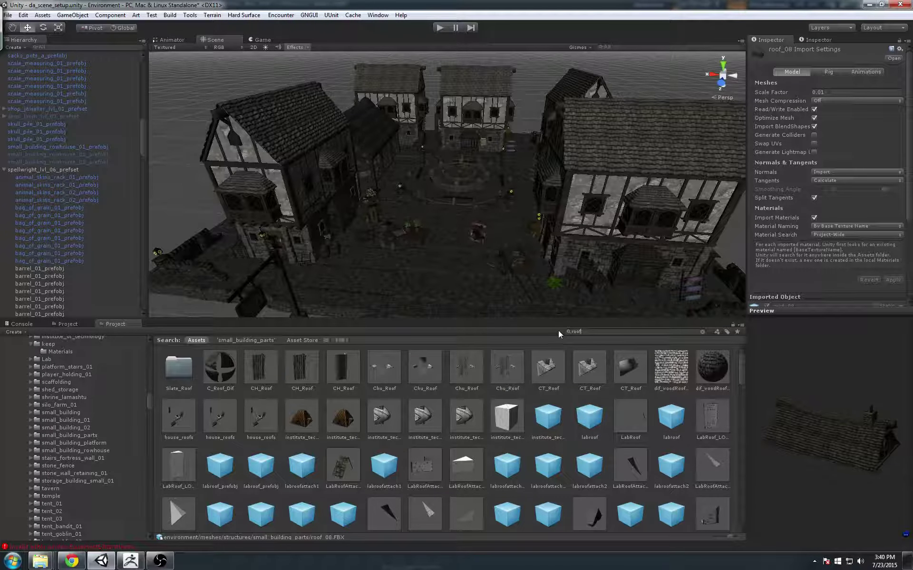
type("_08")
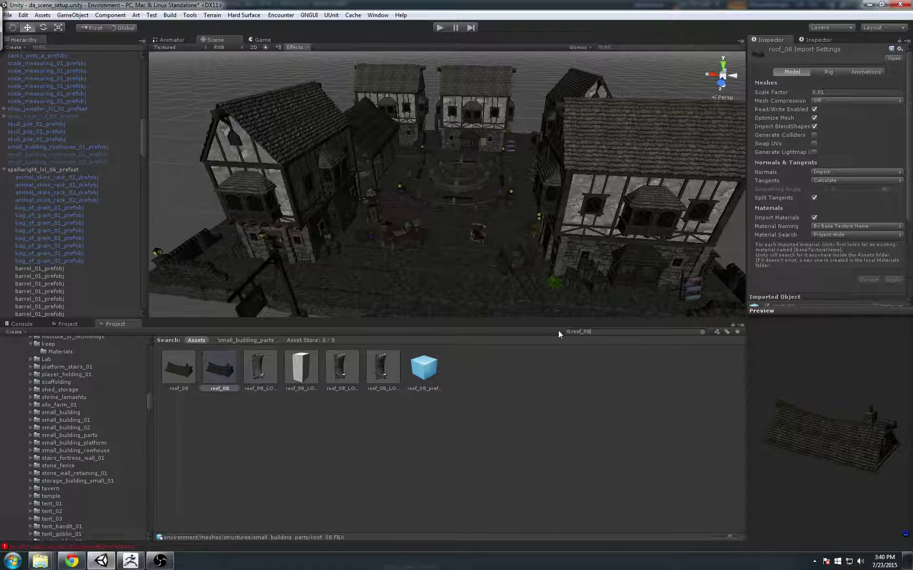
- Show the search results as a list and place roof_08_prefobj in the scene above the town square
scroll(312, 425, "down", 5, "ctrl")
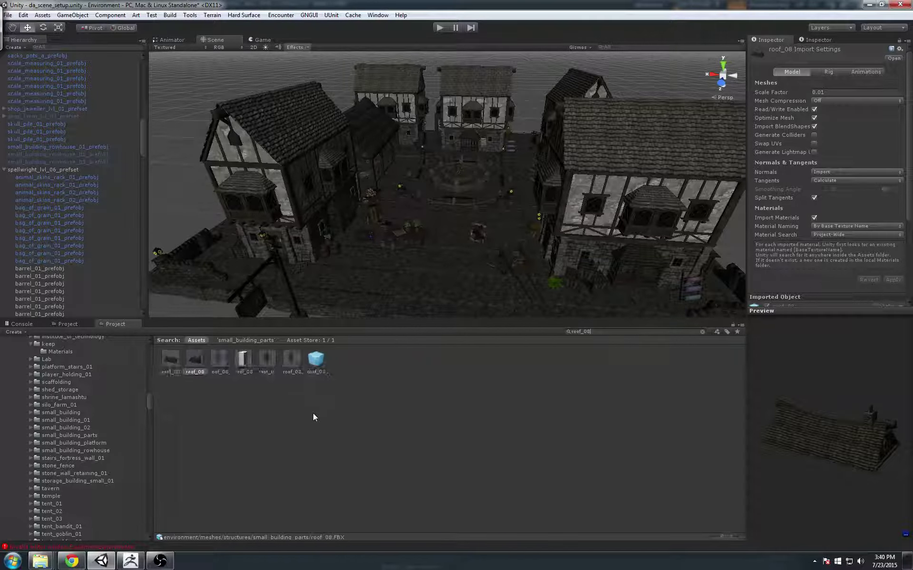
left_click_drag(198, 395, 552, 148)
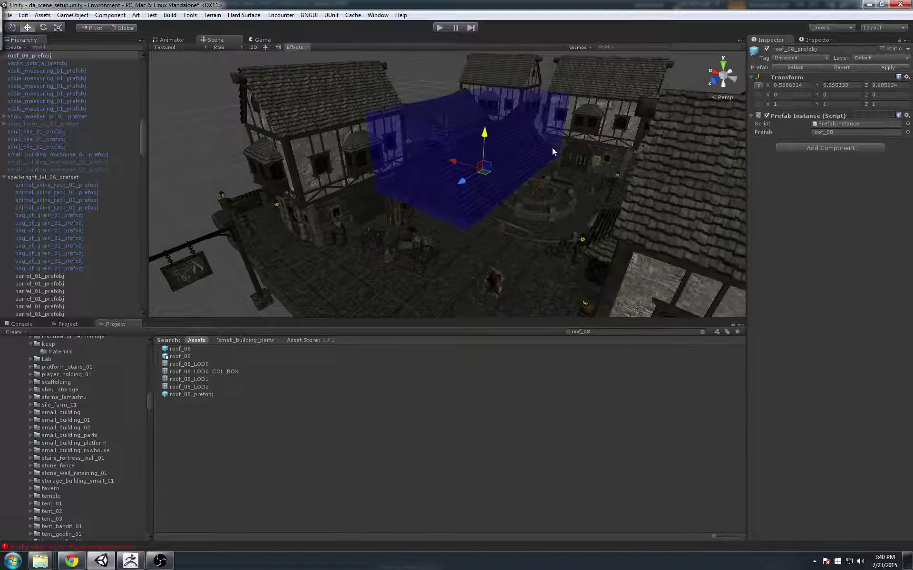
scroll(552, 147, "up", 3)
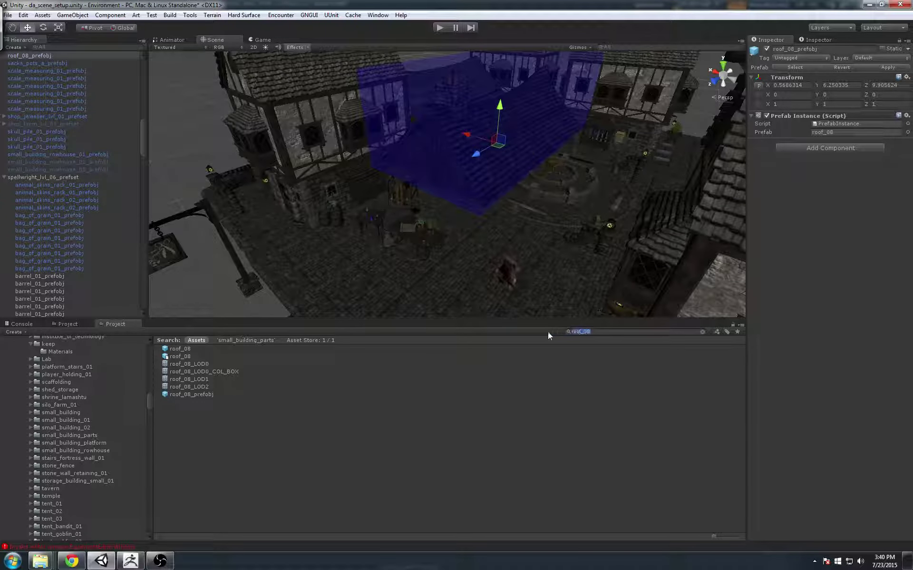
- Broaden the asset search to "roof" and delete the roof_08 prefab from the town scene
key("BackSpace")
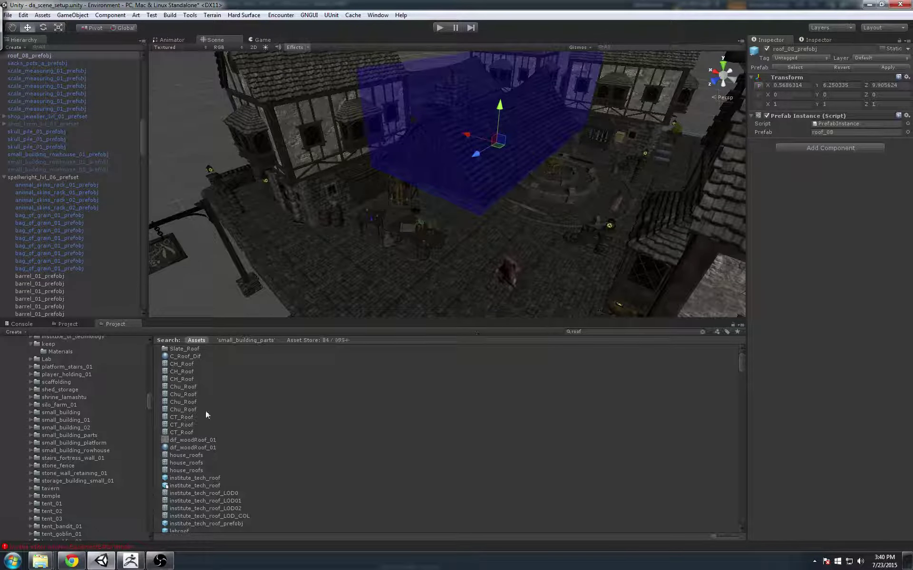
scroll(218, 421, "down", 10)
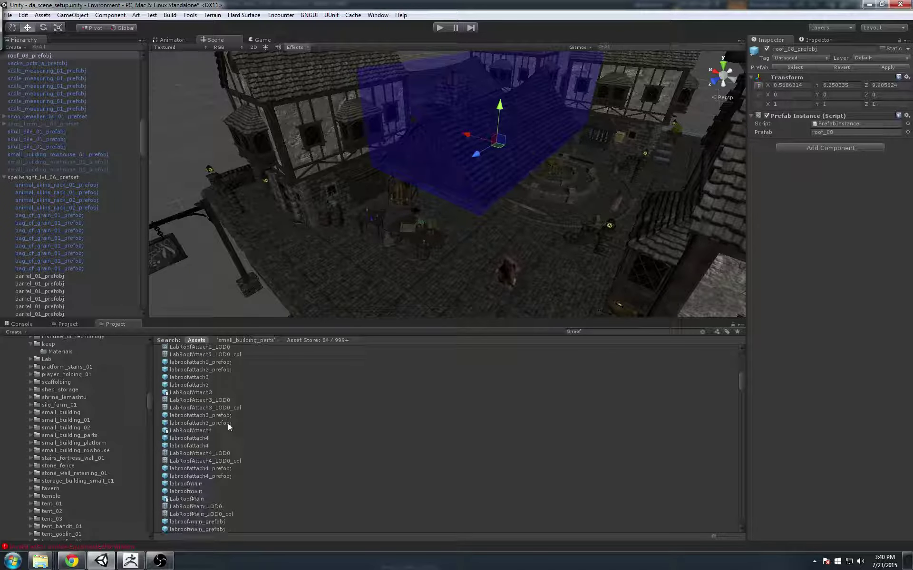
scroll(227, 423, "down", 10)
right_click_drag(479, 237, 523, 186)
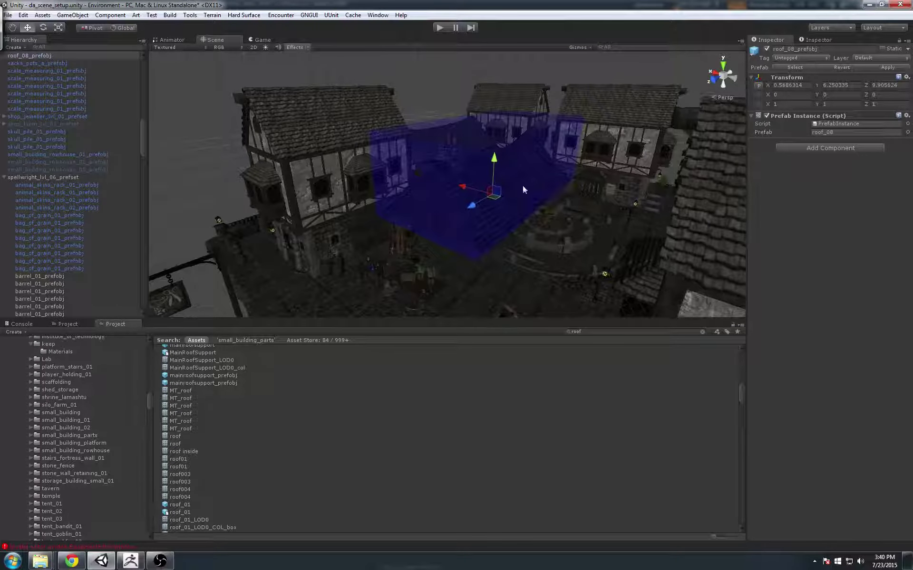
key("Delete")
key("ctrl+z")
key("Delete")
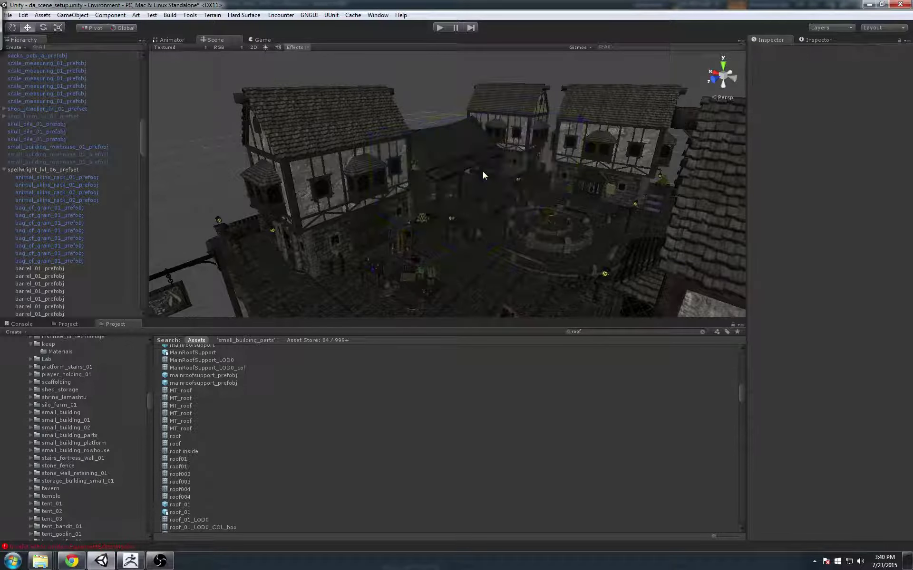
- Find roof_06_prefobj among the search results and place it in the scene at about X -5.6, Y 11.3, Z 22.6
left_click(223, 383)
scroll(268, 390, "down", 8)
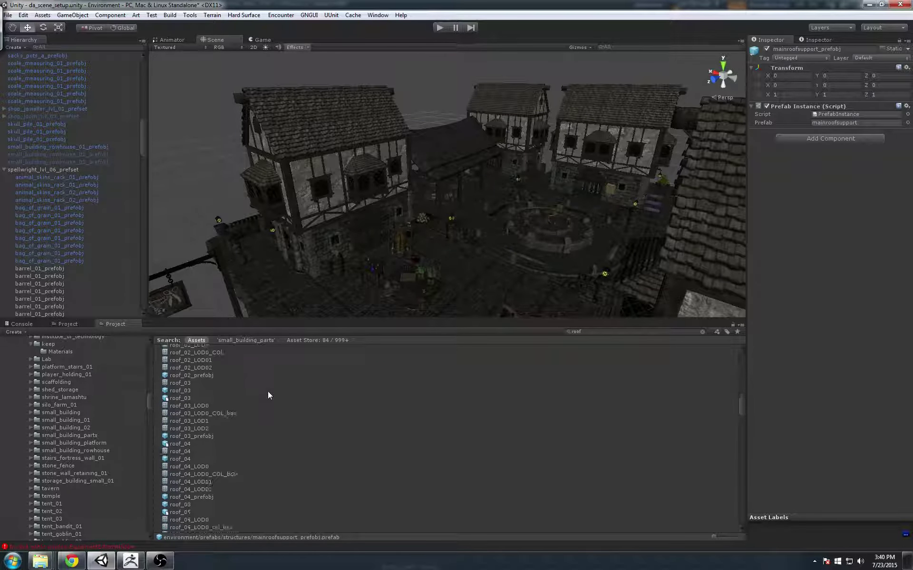
scroll(267, 392, "down", 6)
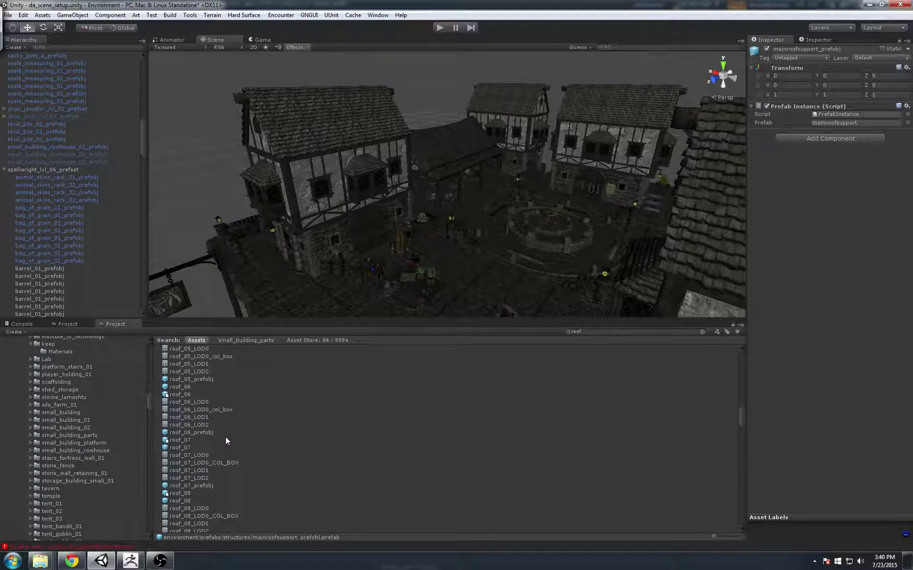
left_click(209, 432)
scroll(464, 170, "up", 5)
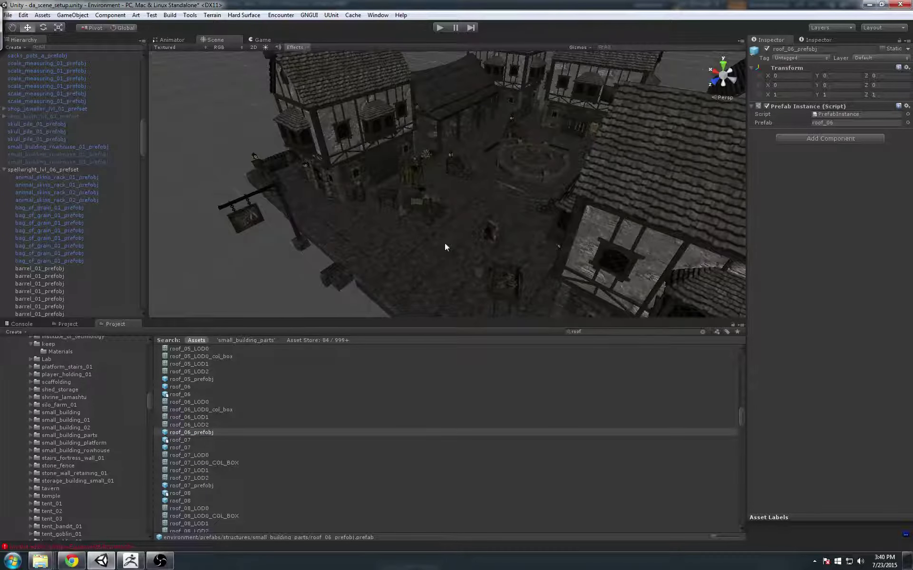
left_click_drag(197, 433, 355, 261)
right_click_drag(354, 261, 397, 247, "alt")
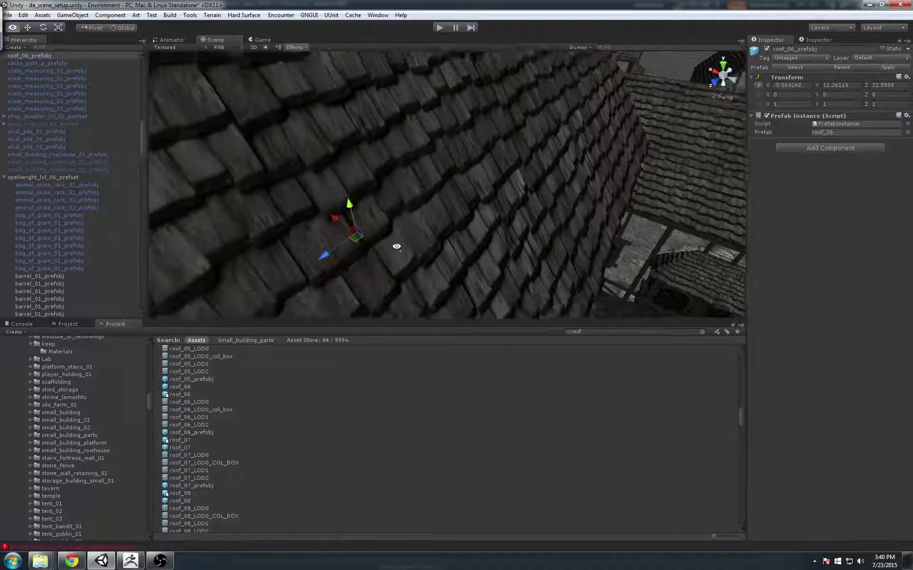
scroll(397, 247, "down", 10)
- Move the roof_06 piece across the square and lower it beside the timbered house, to about X 7.2, Y 6, Z 4.3
left_click_drag(409, 207, 503, 102)
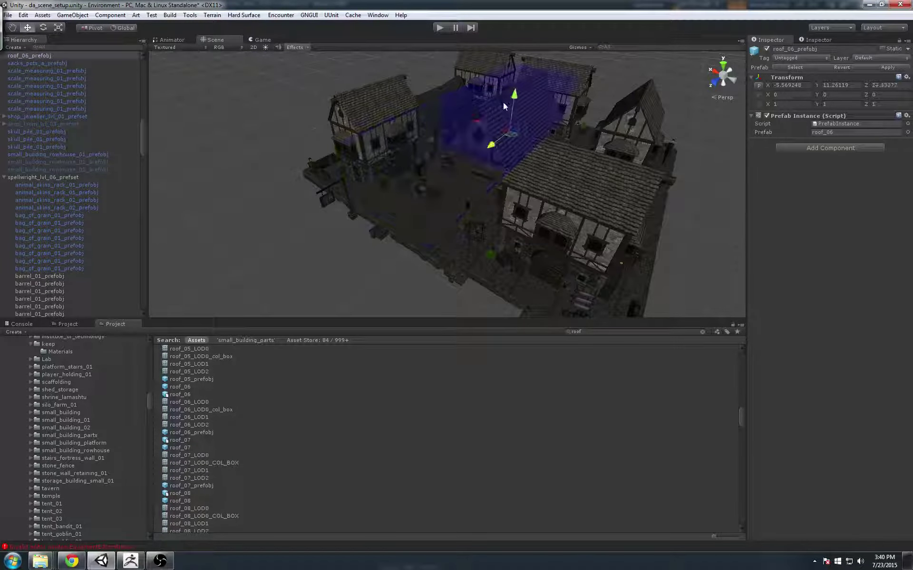
left_click(425, 98)
left_click_drag(527, 135, 557, 90, "alt")
left_click(507, 194)
left_click_drag(507, 194, 355, 156, "alt")
scroll(355, 157, "up", 5)
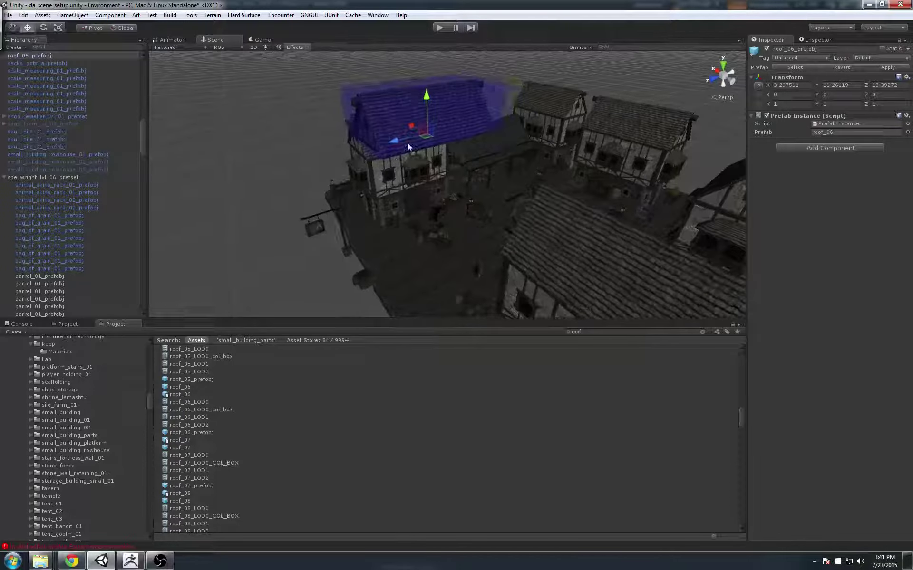
left_click_drag(408, 147, 518, 129)
left_click_drag(517, 130, 424, 137, "alt")
left_click(446, 141)
left_click(474, 142)
left_click_drag(450, 104, 527, 129)
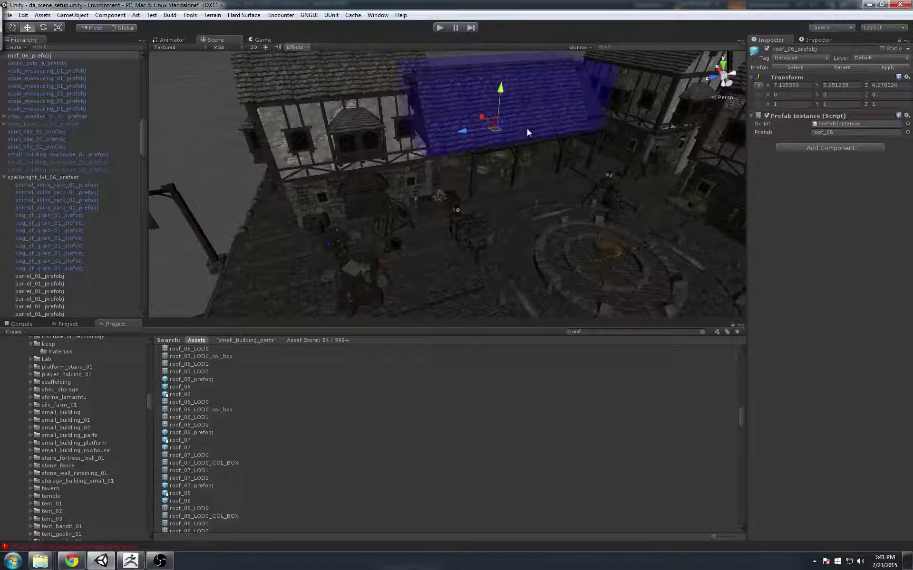
- Fit the roof_06 piece over the low building between the houses, at about X 10, Y 3.8, Z 0.9
left_click_drag(470, 127, 372, 113)
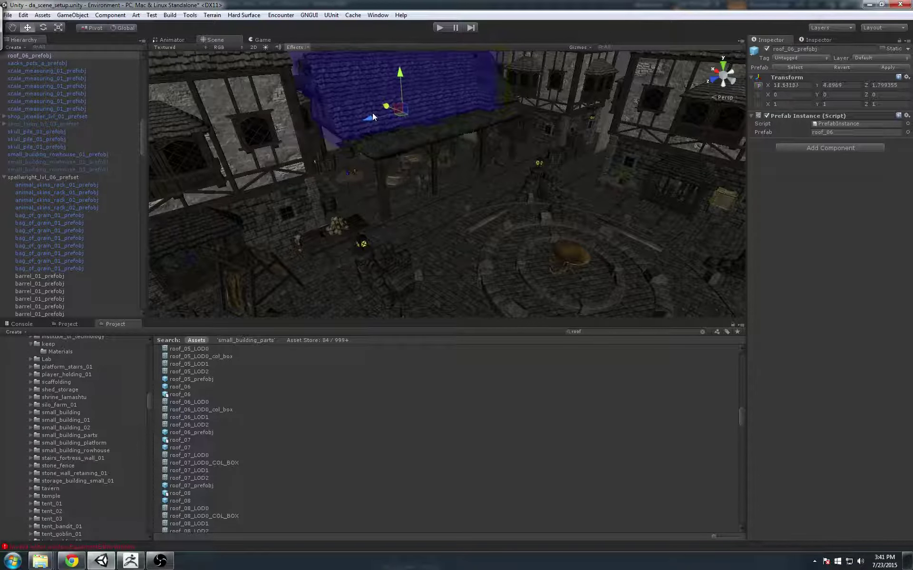
left_click_drag(407, 77, 432, 129)
scroll(433, 129, "down", 10)
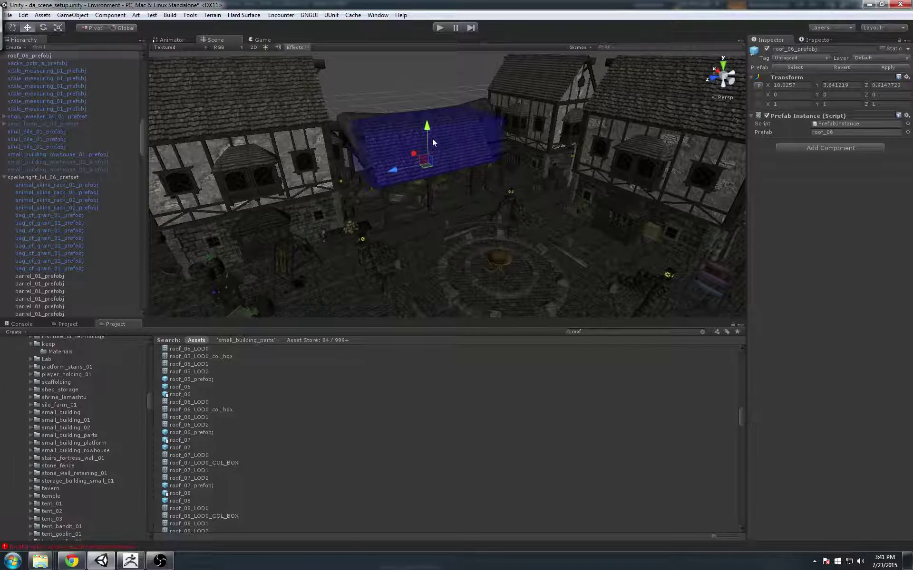
mouse_move(432, 138)
left_mouse_down("alt")
mouse_move(424, 114)
mouse_move(432, 131)
mouse_move(423, 144)
mouse_move(419, 127)
left_mouse_up("alt")
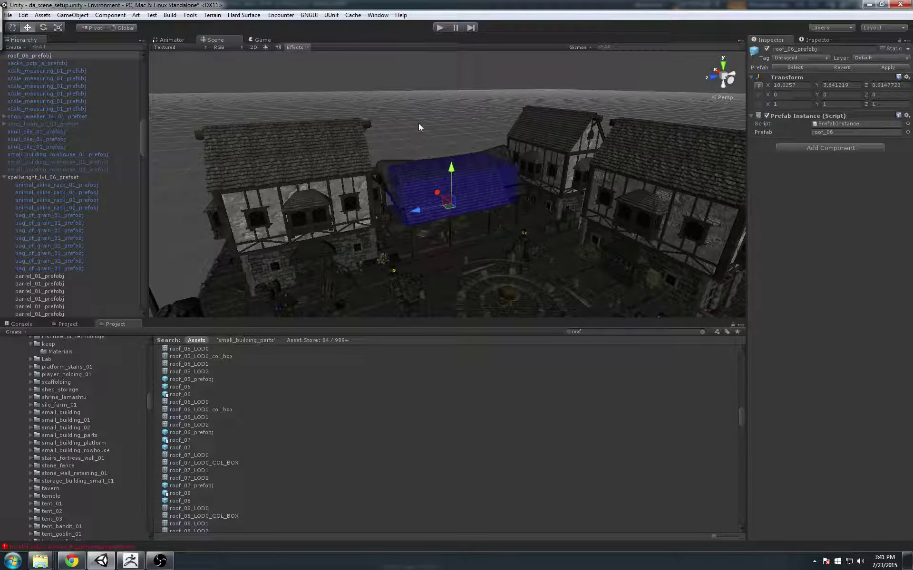
left_click_drag(414, 134, 428, 157, "alt")
- Try placing the roof_07 prefab behind the roof_06 piece, at about X 12.5, Y 5.4, Z 1.8
left_click_drag(198, 486, 423, 252)
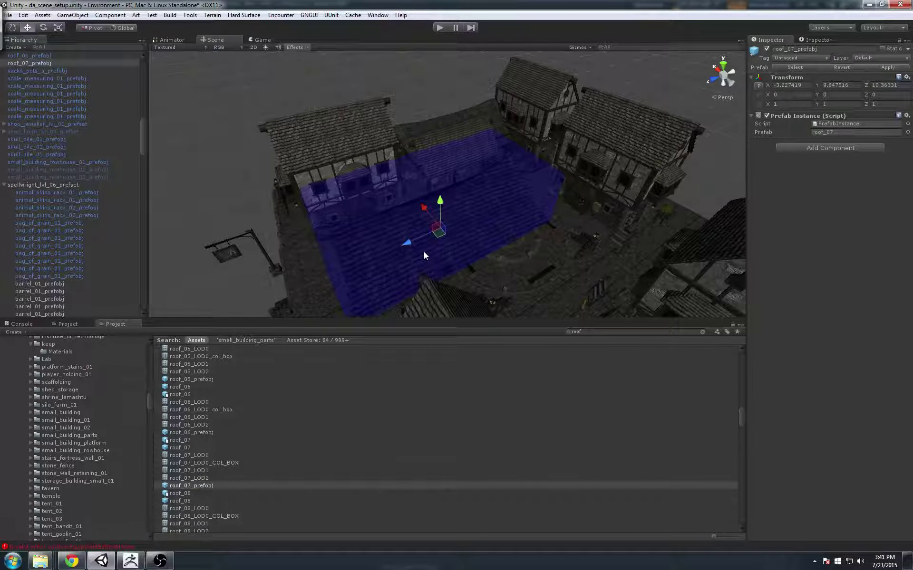
left_click(407, 104)
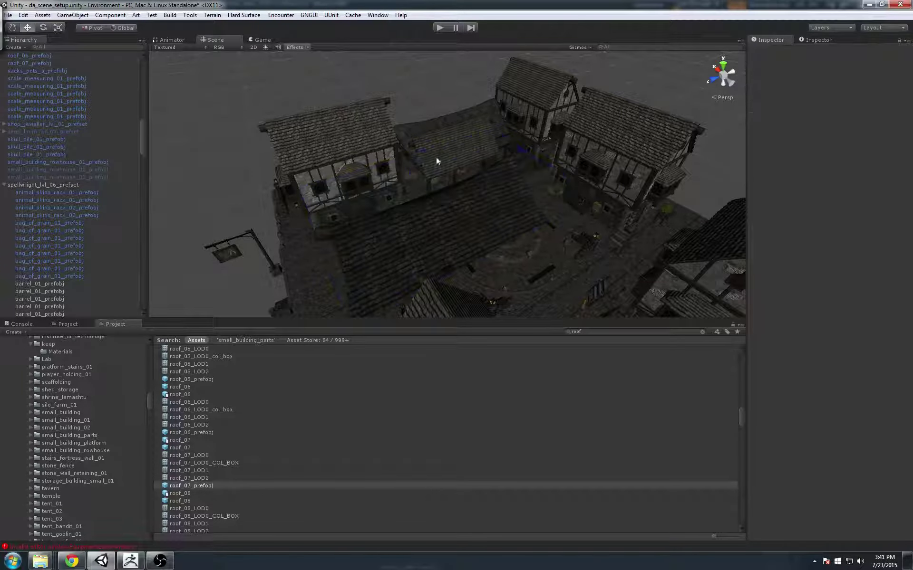
left_click(466, 246)
left_click_drag(426, 220, 434, 129)
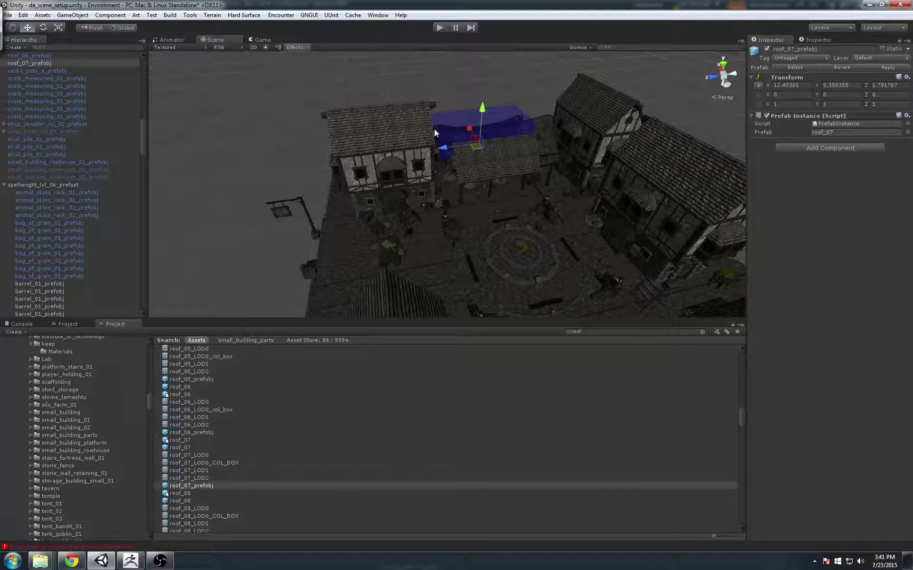
left_click_drag(458, 132, 449, 183, "alt")
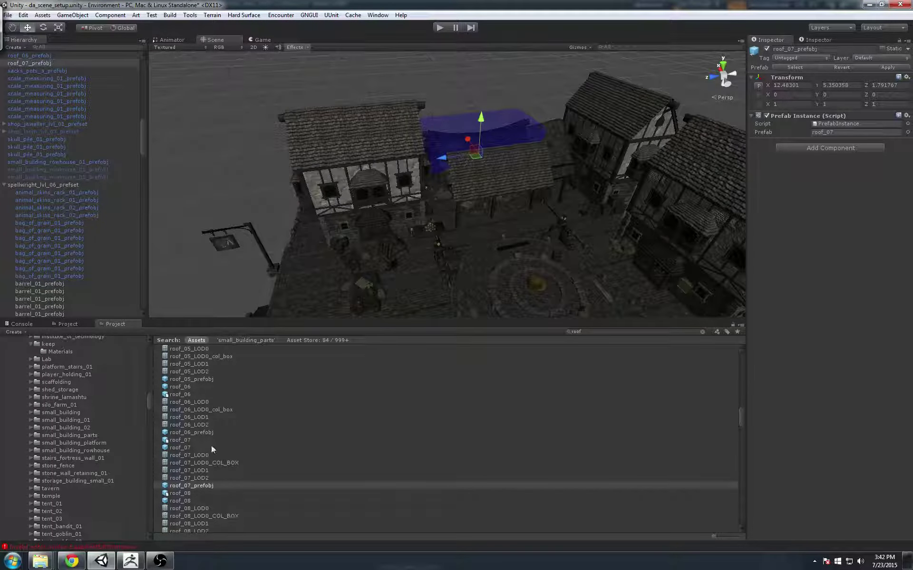
- Try placing a second roof_06 prefab above and behind the first one on the low building
left_click_drag(205, 434, 506, 244)
scroll(506, 244, "down", 5)
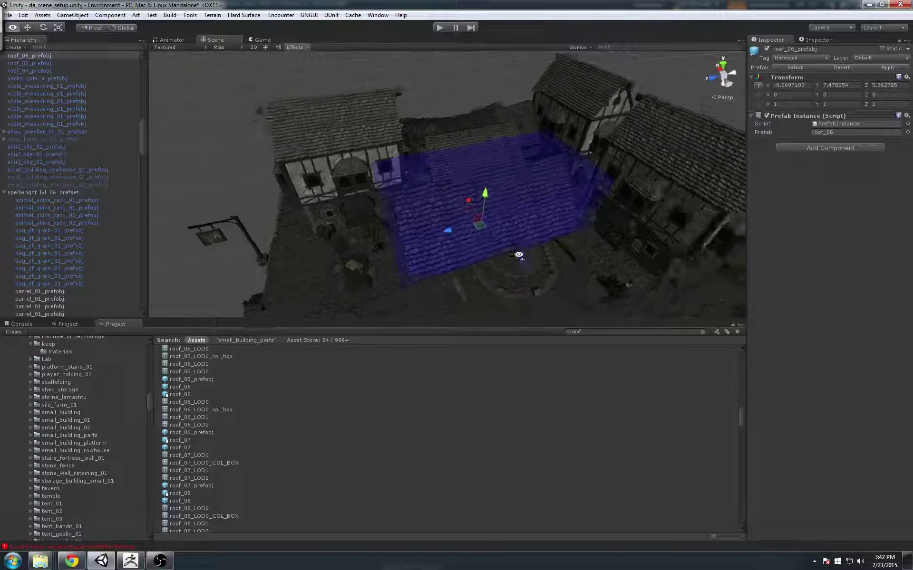
left_click_drag(518, 200, 471, 197)
left_click(427, 173, "shift")
scroll(471, 197, "up", 8)
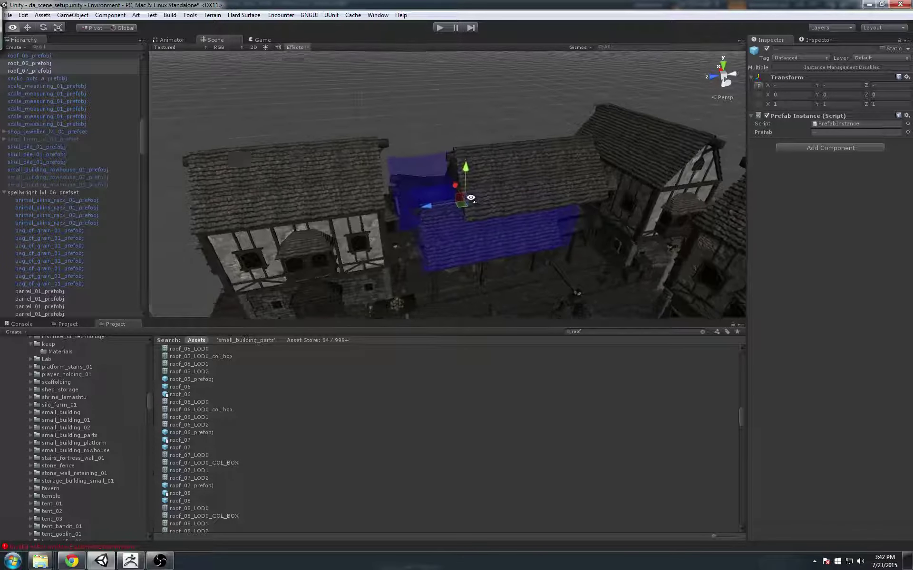
- Delete the second roof_06 piece and the roof_07 piece from the scene
left_click(405, 193)
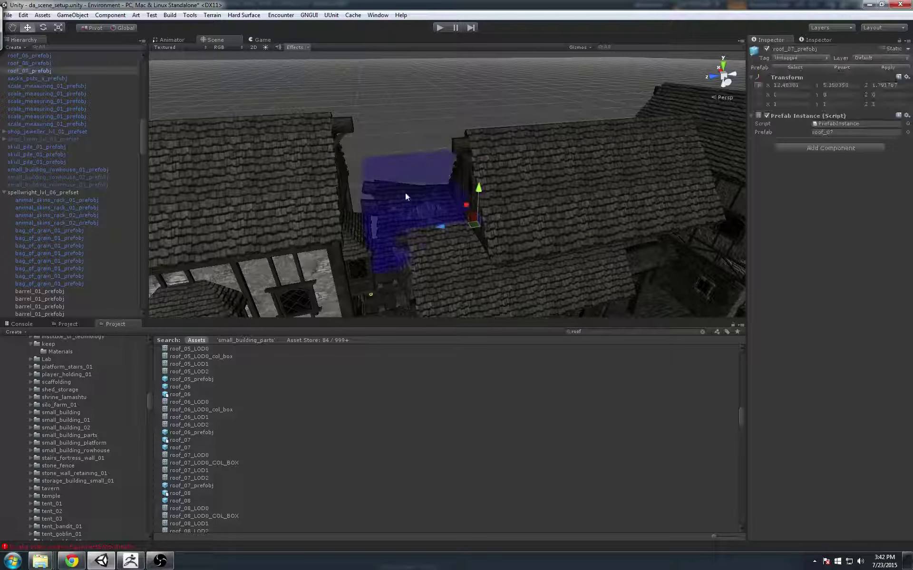
left_click(457, 253, "shift")
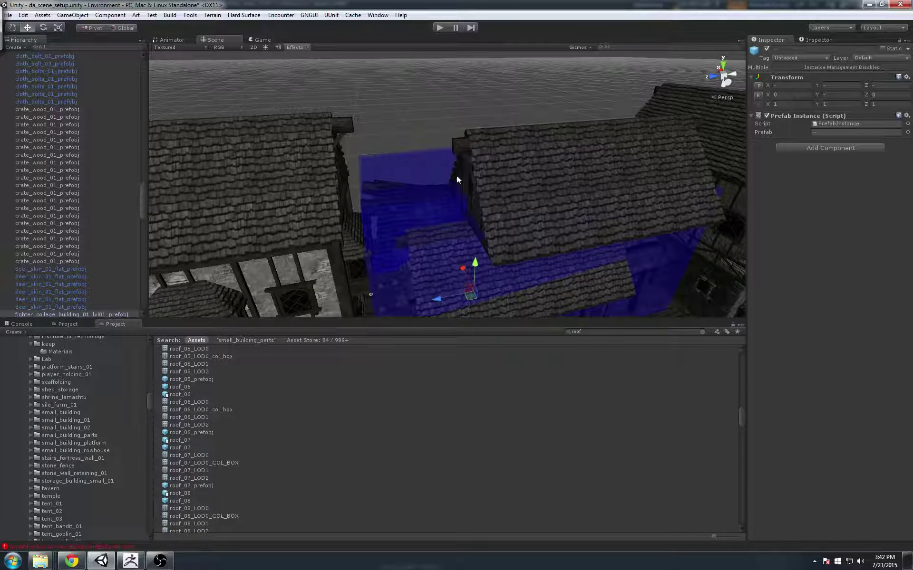
left_click(412, 114)
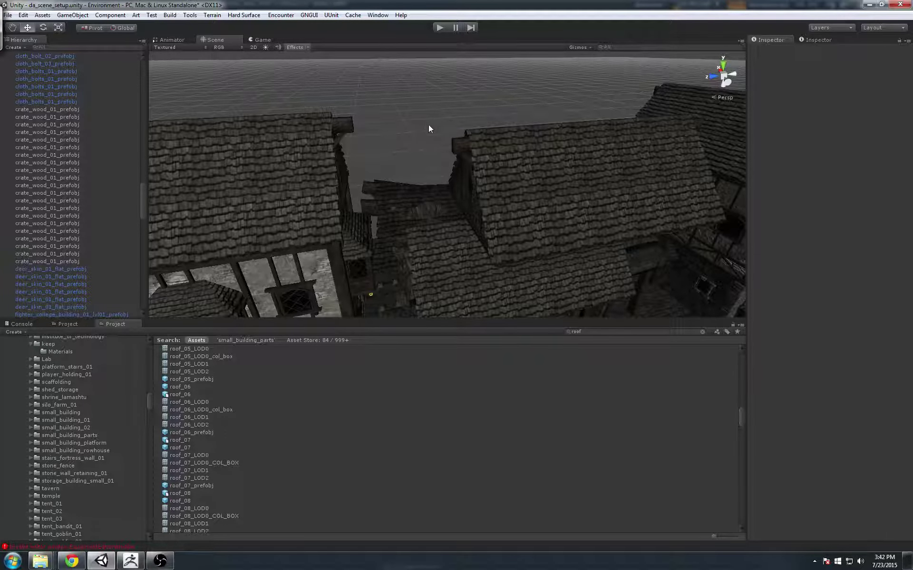
left_click(488, 155)
key("Delete")
left_click(474, 264)
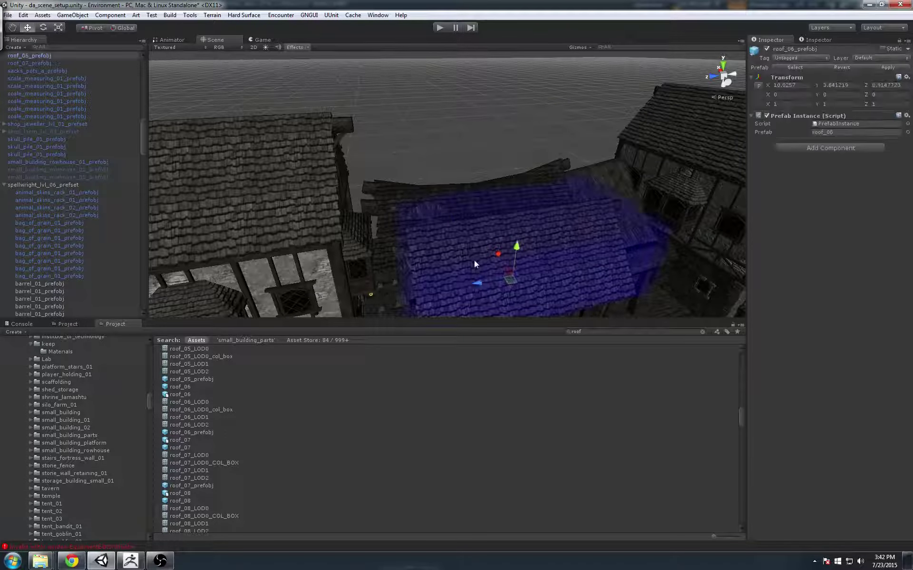
left_click(394, 192)
key("Delete")
- Examine how the remaining roof_06 piece overlaps the low building's own roof
left_click(496, 252)
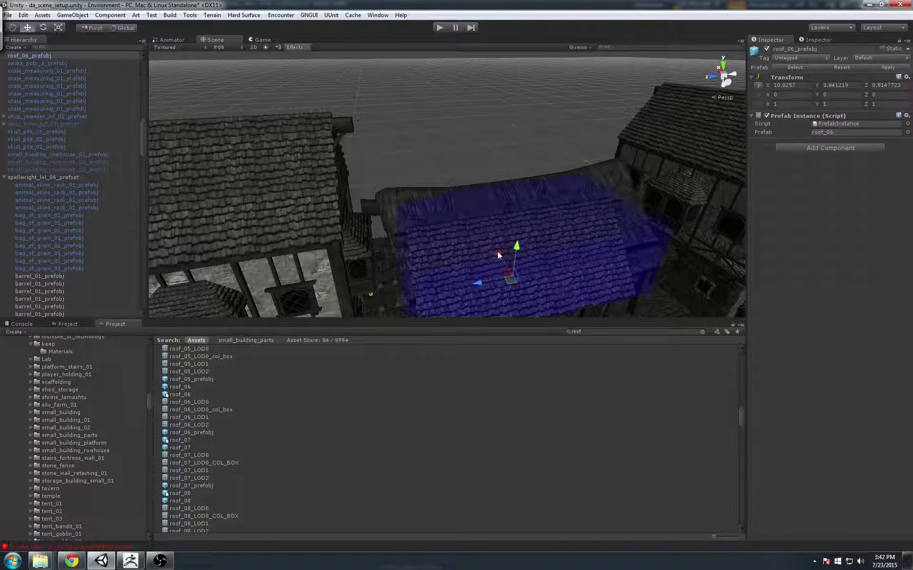
left_click_drag(495, 252, 463, 223, "alt")
key("Delete")
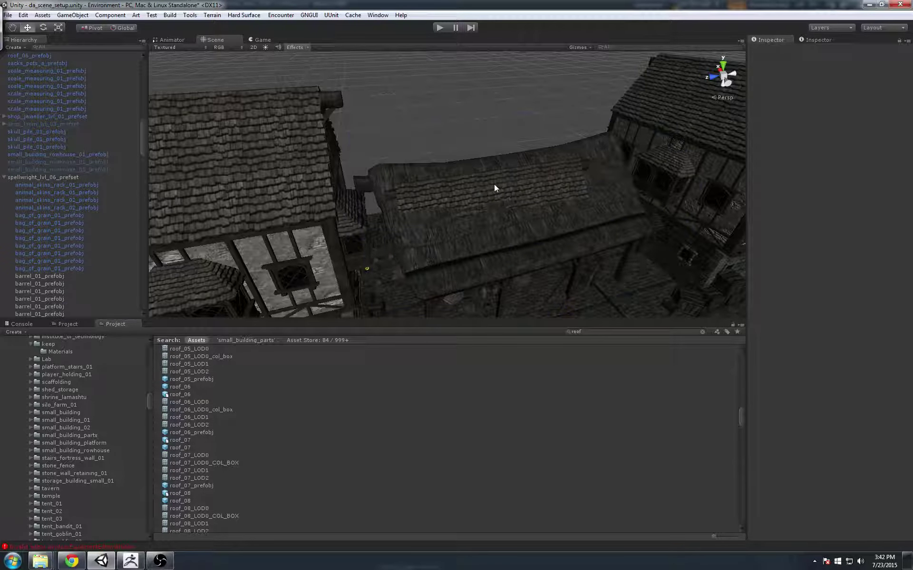
left_click(489, 207)
left_click_drag(452, 124, 454, 112, "alt")
left_click(453, 112)
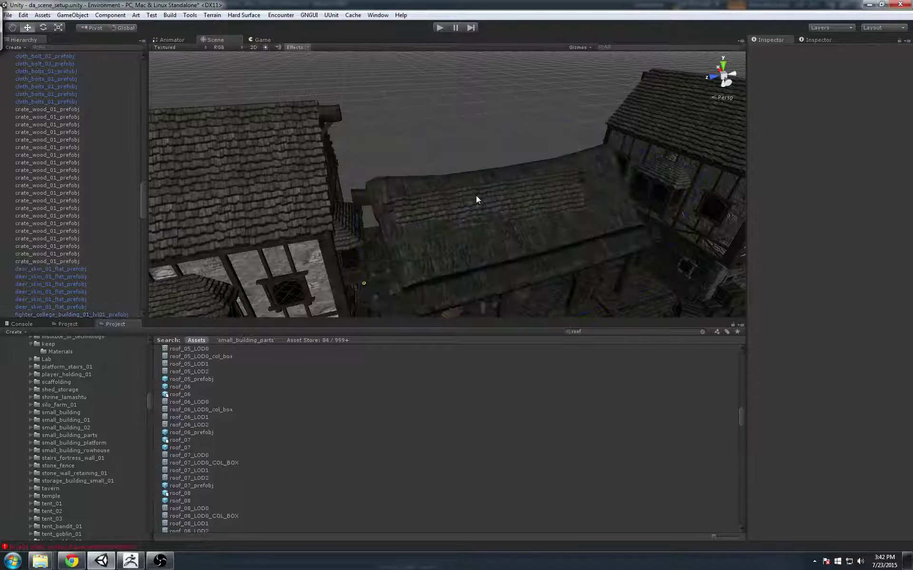
- Try shifting the fighter_college_building_01_lvl01 prefab along X beneath the roof_06 piece
left_click(476, 196)
left_click_drag(477, 201, 493, 309, "alt")
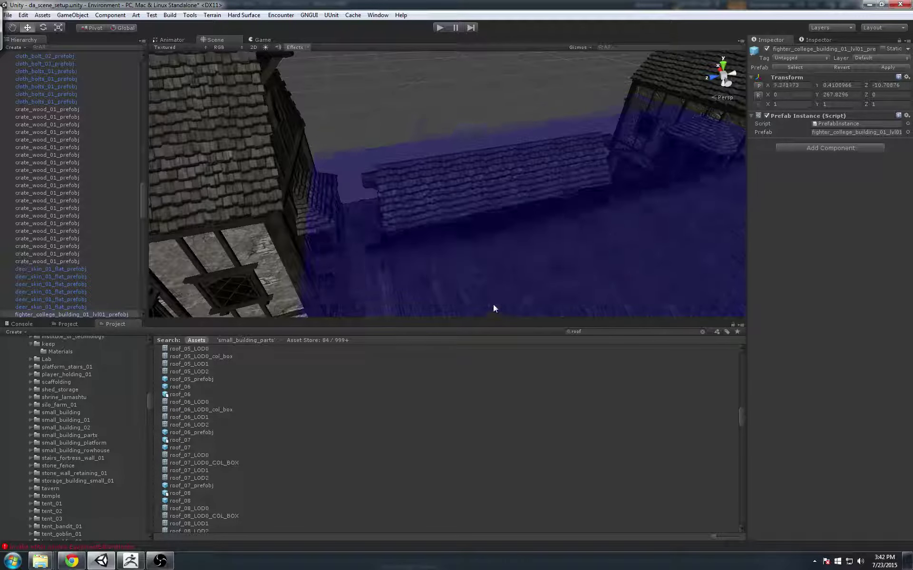
left_click(411, 153)
left_click(407, 161)
left_click(452, 165)
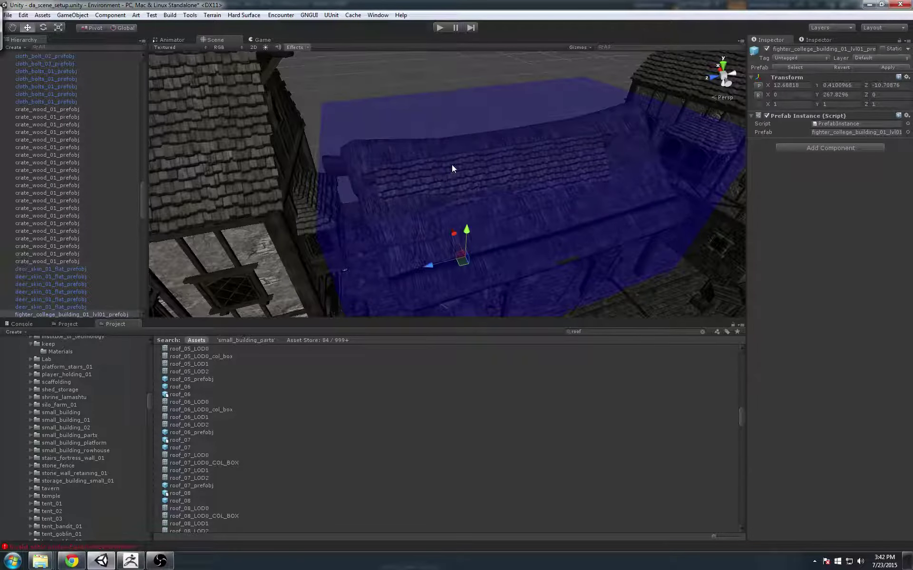
- Raise the roof_06 piece above the low building, to about X 11.5, Y 9.6, Z 0.9
left_click(451, 165)
left_click_drag(509, 208, 517, 141, "alt")
scroll(517, 140, "down", 10)
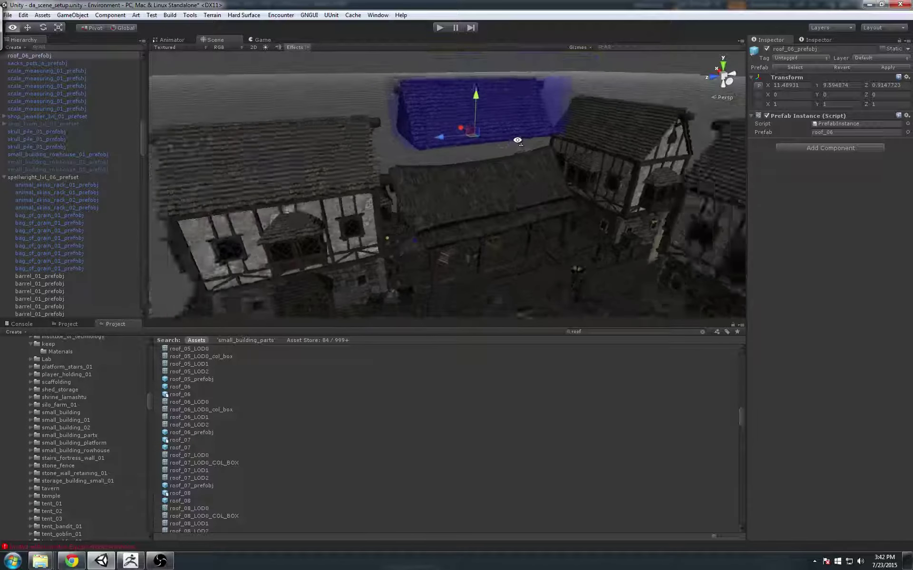
scroll(517, 141, "up", 6)
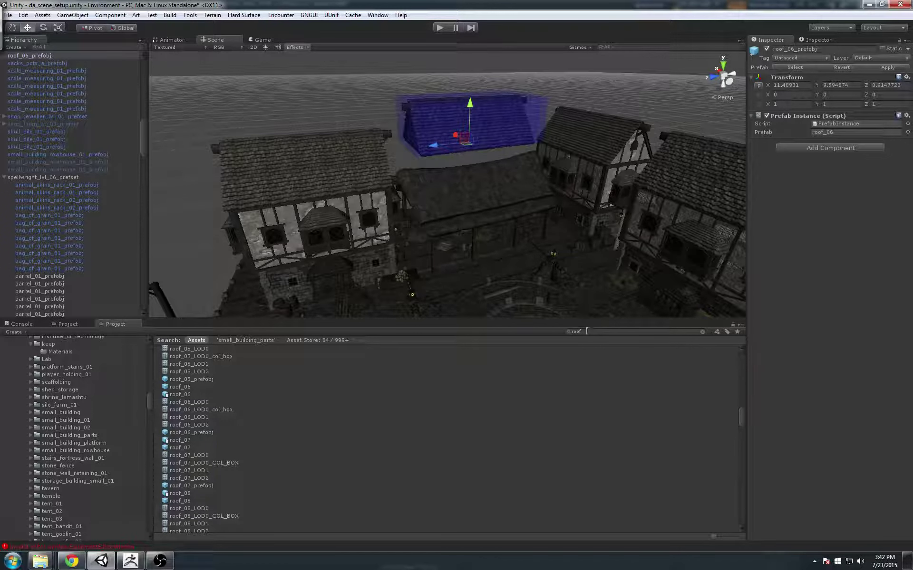
- Search the project assets for "roof" and find the roof_06 entries among the results
type("06")
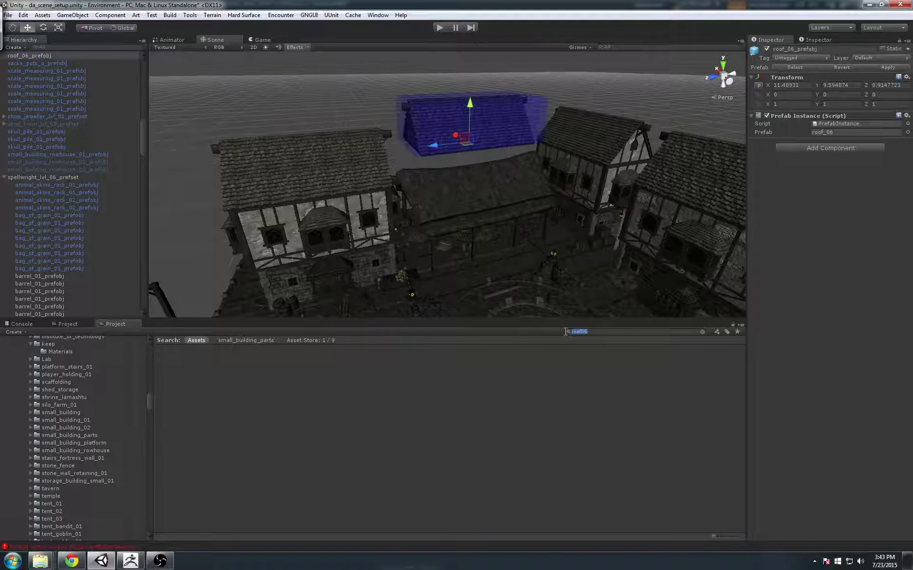
type("roof")
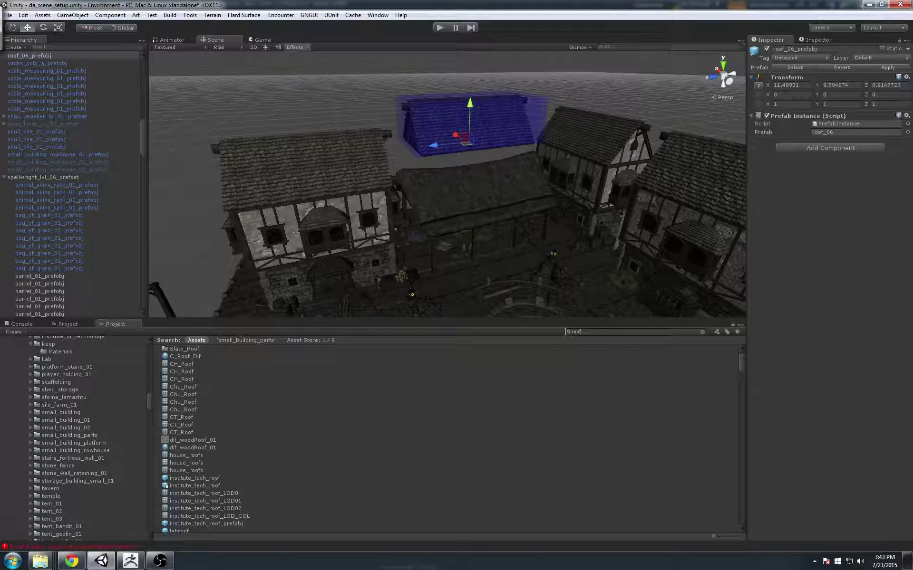
left_click(243, 470)
scroll(256, 478, "down", 10)
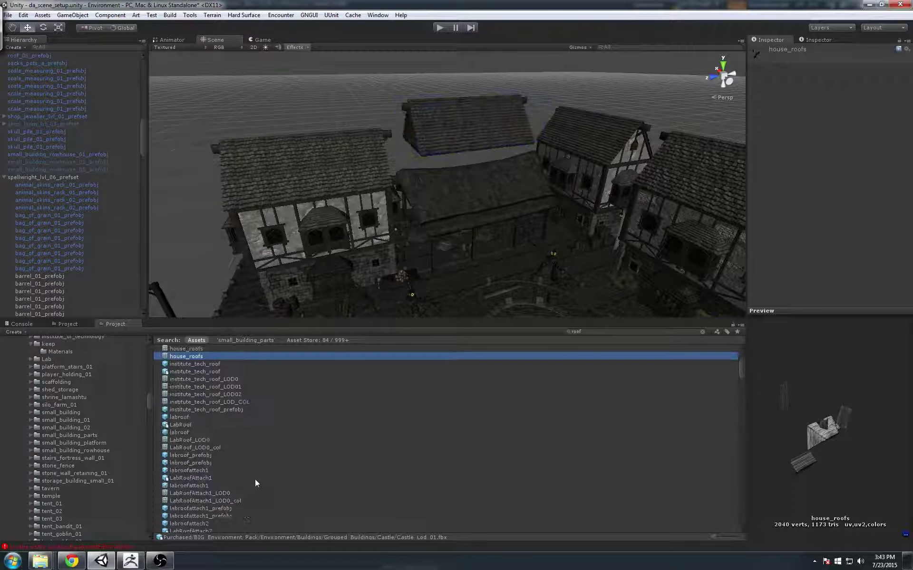
scroll(275, 483, "down", 8)
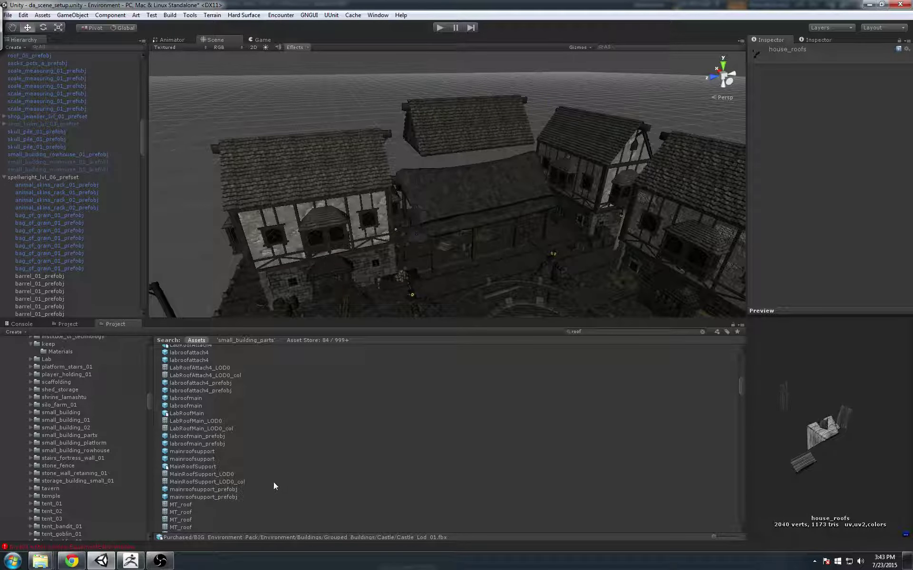
scroll(264, 480, "down", 12)
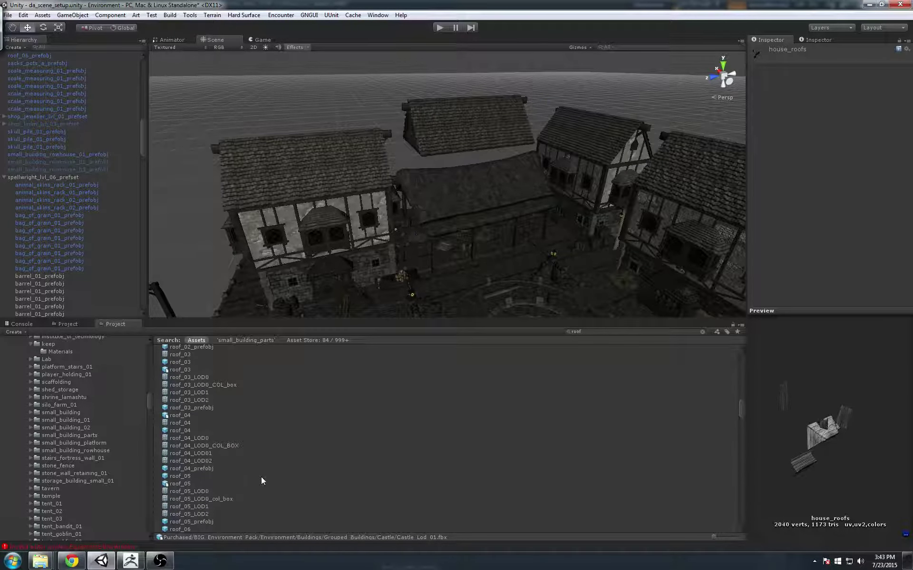
scroll(260, 477, "down", 2)
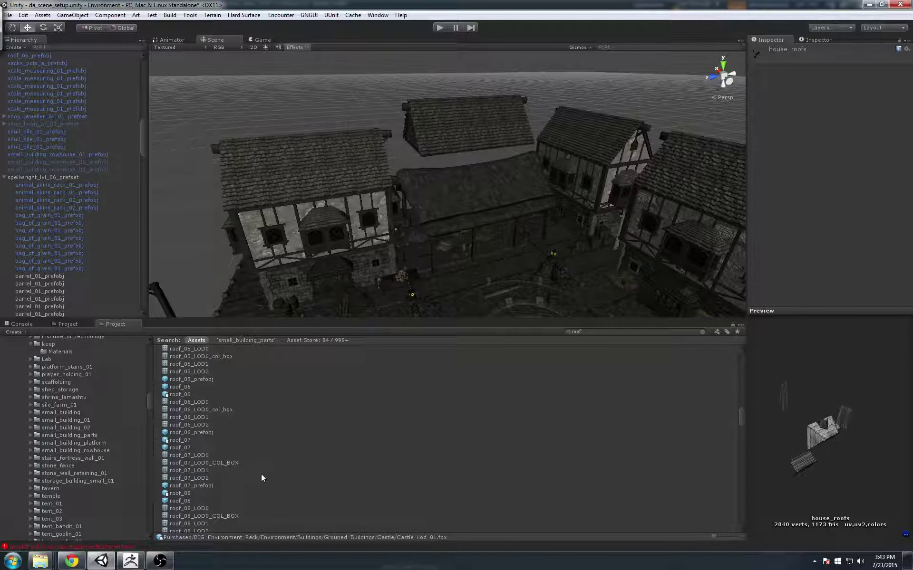
- Add the roof_06 model asset to the town scene near the fountain
left_click(191, 431)
left_click_drag(468, 209, 461, 304, "alt")
left_click_drag(208, 434, 380, 344)
left_click(200, 402)
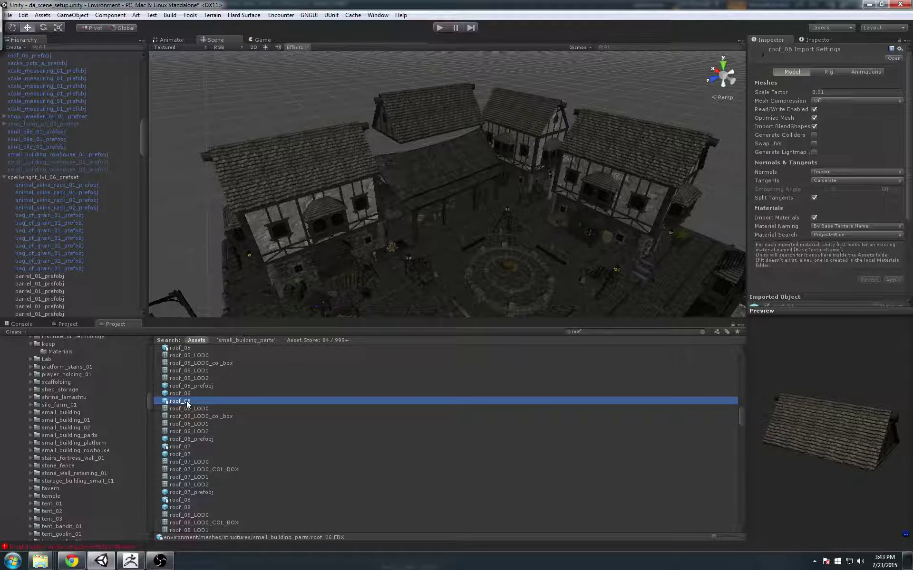
left_click_drag(186, 400, 409, 94)
left_click(409, 94)
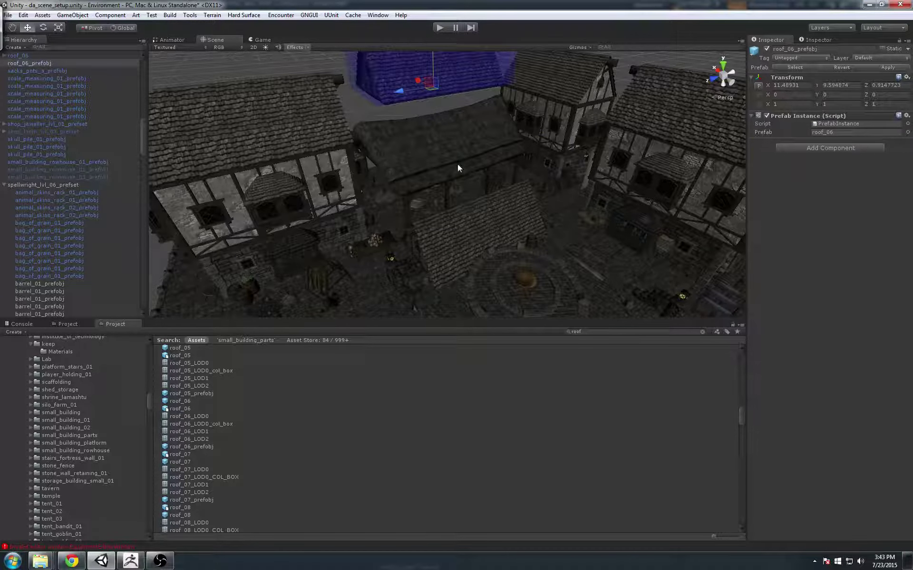
- Move the new roof_06 model toward the low building, to about X 10.3, Y 4.4, Z 1.3
left_click(483, 224)
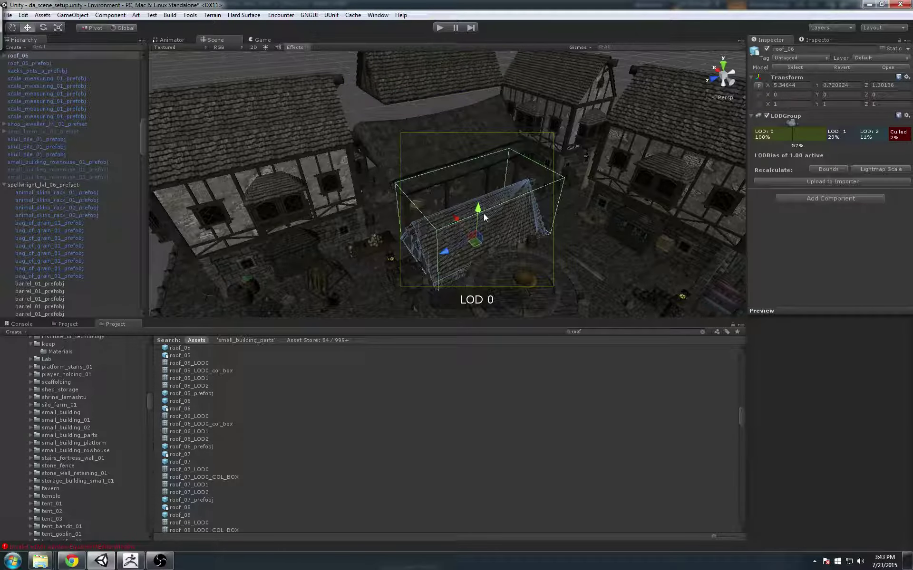
left_click_drag(478, 212, 428, 146)
scroll(427, 142, "up", 3)
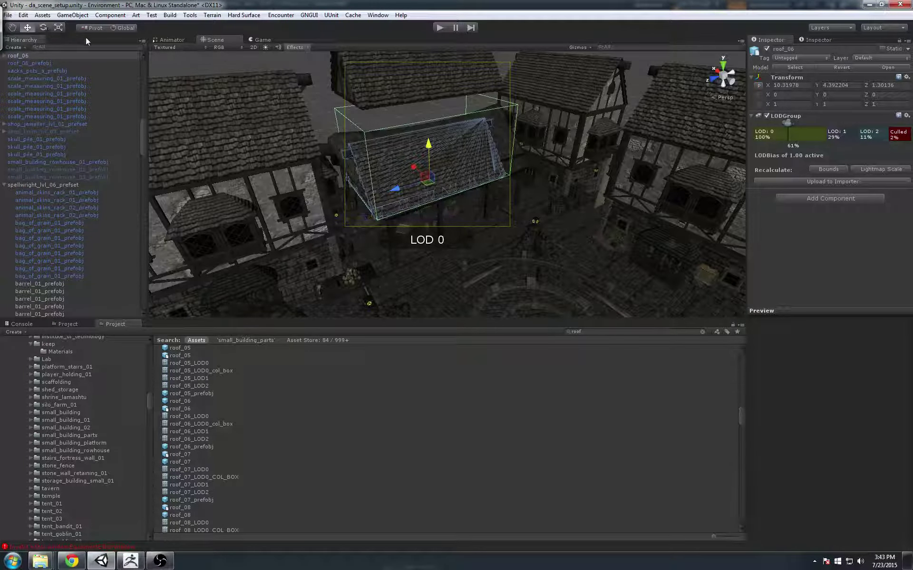
- Scale the roof_06 model to about 1.53, 1.23, 1.40 and reposition it to about Y 4.21, Z -0.65
left_click(59, 28)
left_click_drag(394, 191, 494, 138)
key("w")
left_click(58, 28)
key("w")
left_click(27, 28)
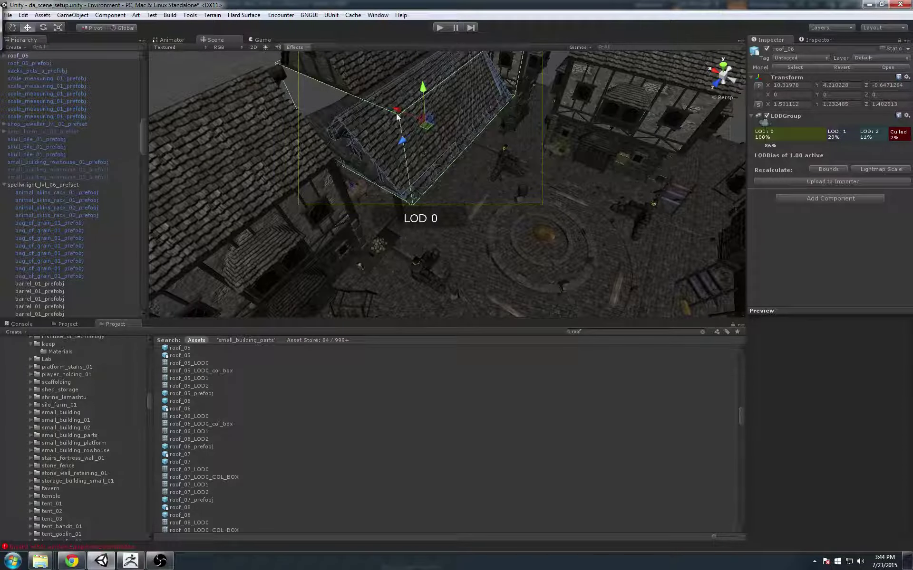
- Shift the roof_06 model over the low building to about X 12.9 and stretch its X scale to about 1.73
left_click_drag(396, 117, 465, 151)
left_click_drag(465, 151, 528, 155, "alt")
key("w")
left_click_drag(529, 155, 478, 141, "alt")
left_click(27, 28)
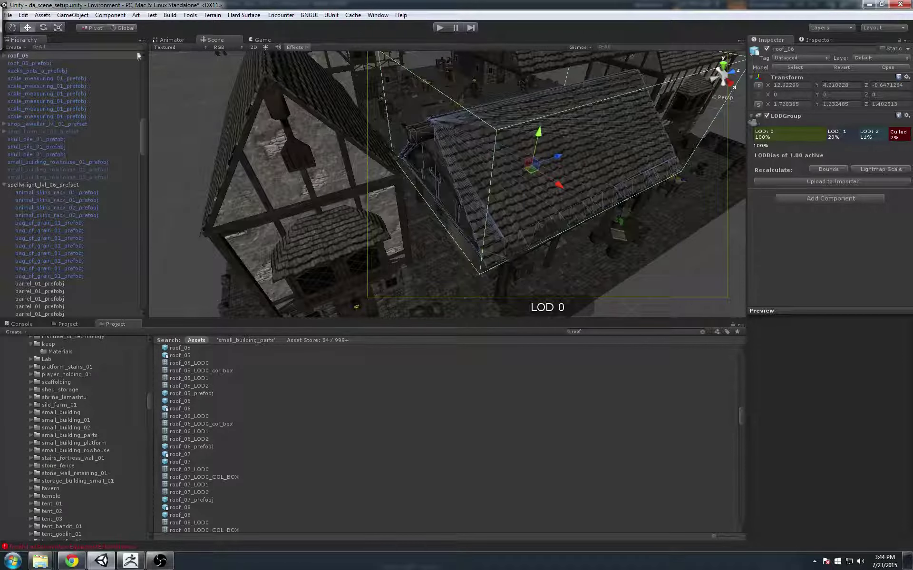
- Stretch the roof_06 model to about X scale 1.92 and Z scale 1.51, and shift it to about X 12.8
left_click_drag(588, 181, 387, 166, "alt")
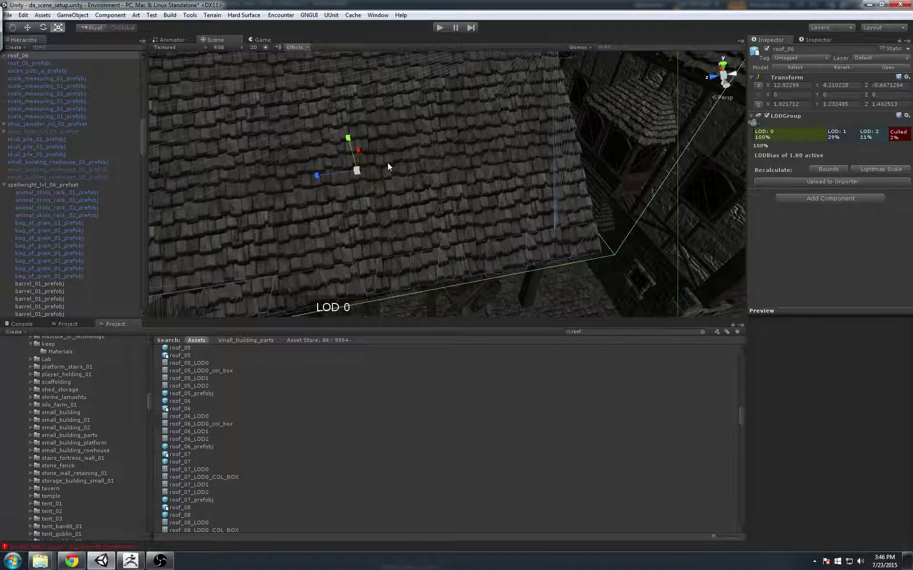
mouse_move(472, 157)
left_mouse_down("alt")
mouse_move(459, 189)
mouse_move(454, 171)
mouse_move(476, 143)
mouse_move(462, 148)
left_mouse_up("alt")
left_click_drag(488, 208, 490, 211)
left_click_drag(489, 212, 533, 168, "alt")
left_click_drag(367, 201, 423, 203, "alt")
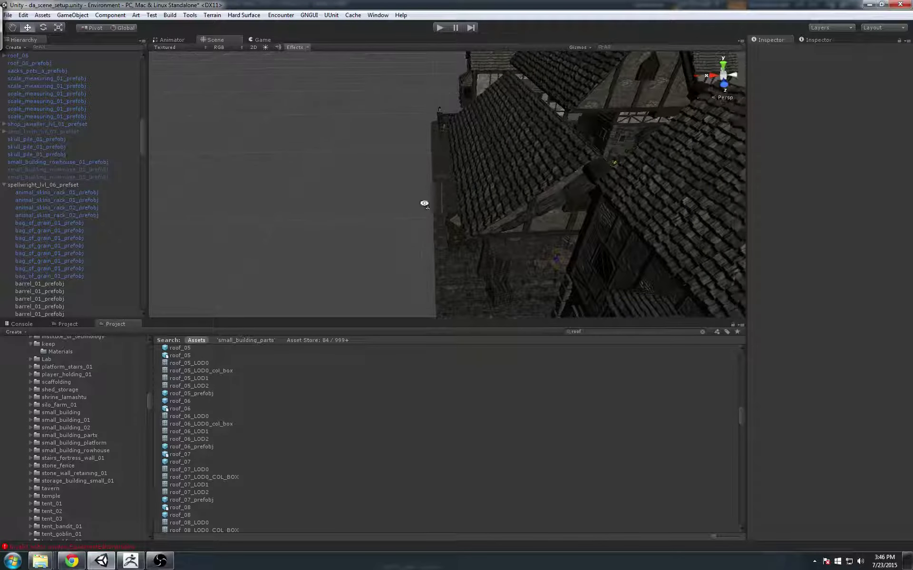
- Examine how the stretched roof_06 model covers the low building, comparing it with the unscaled roof_06 prefab above in an enlarged Scene view
left_click(501, 181)
left_click(449, 167)
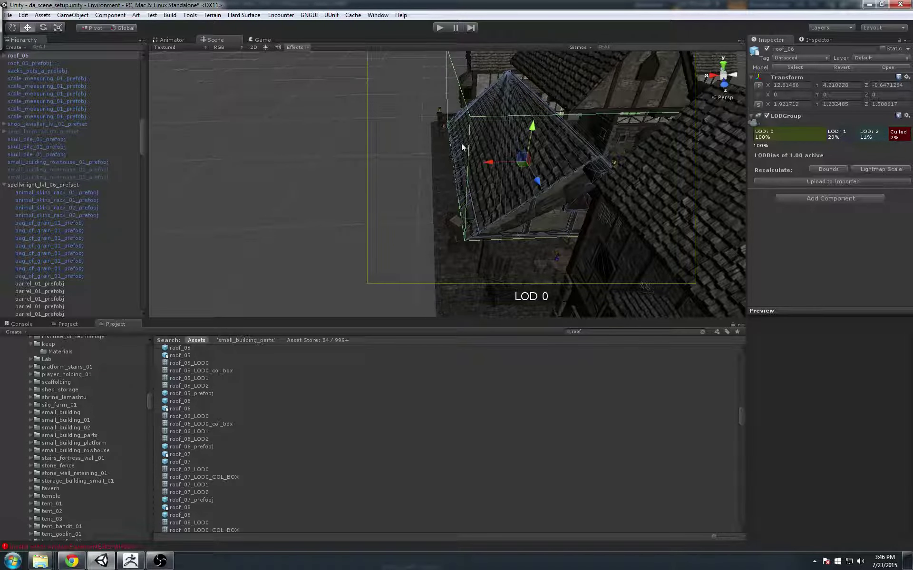
left_click_drag(463, 148, 377, 124, "alt")
left_click(498, 82)
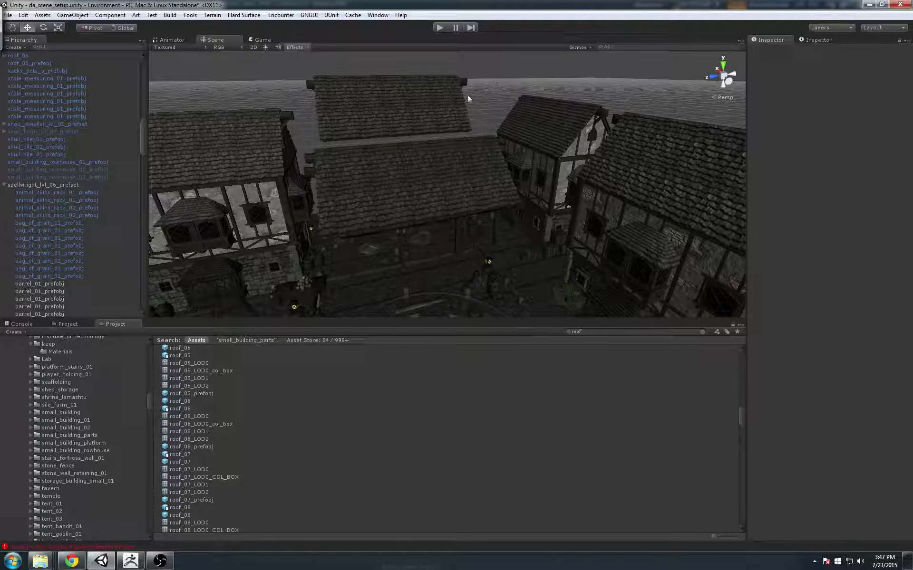
left_click(428, 163)
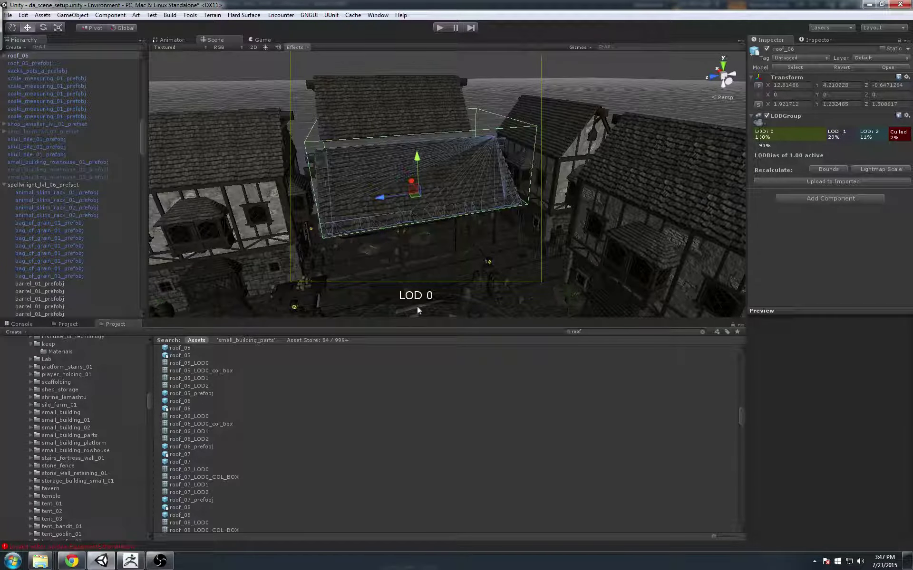
left_click_drag(407, 321, 409, 416)
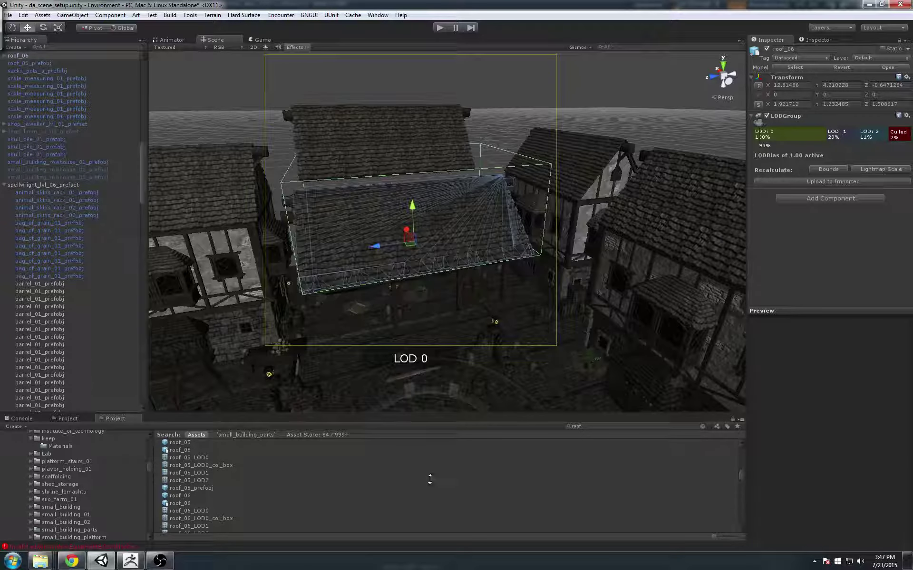
left_click_drag(483, 299, 523, 128, "alt")
left_click(522, 124)
scroll(537, 166, "down", 2)
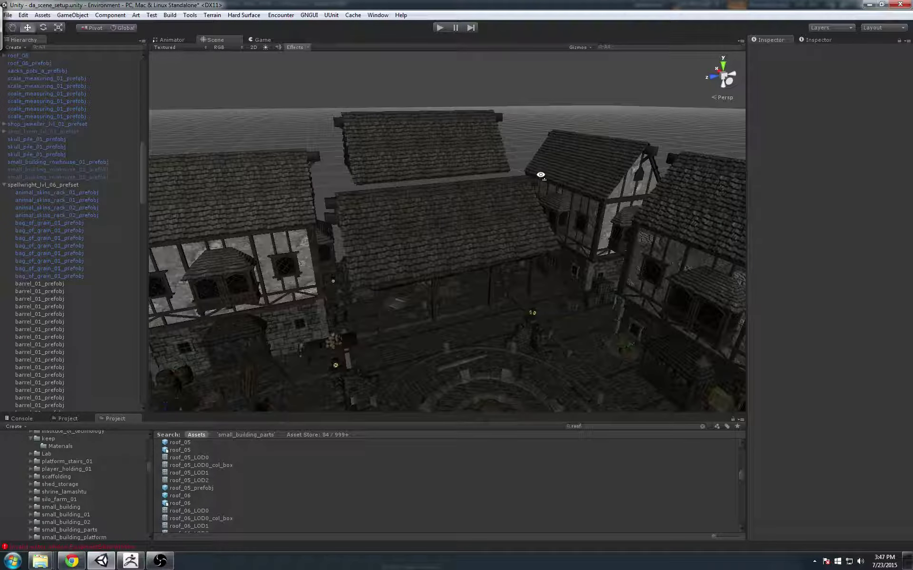
- Try resetting the stretched roof_06 model's scale to 1 on all axes
left_click(333, 205)
left_click(337, 201)
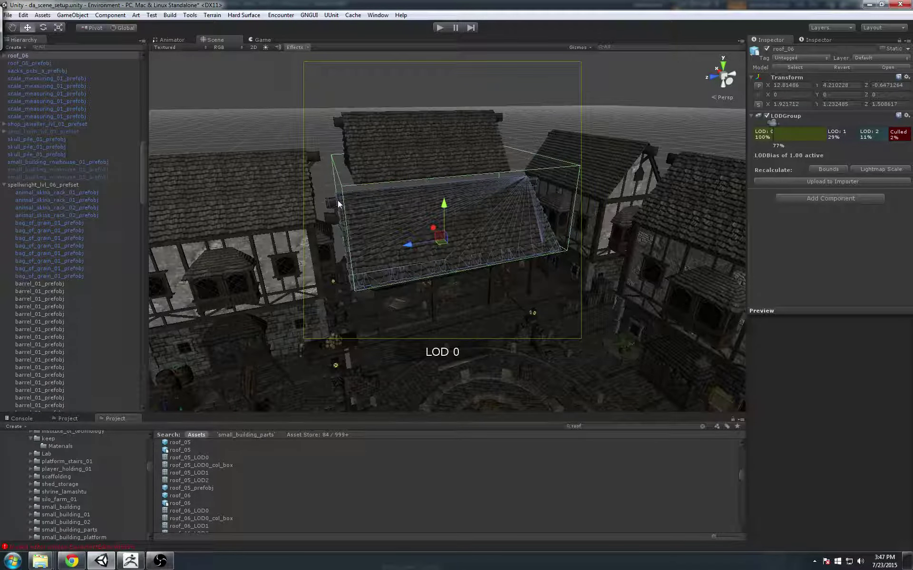
left_click(759, 105)
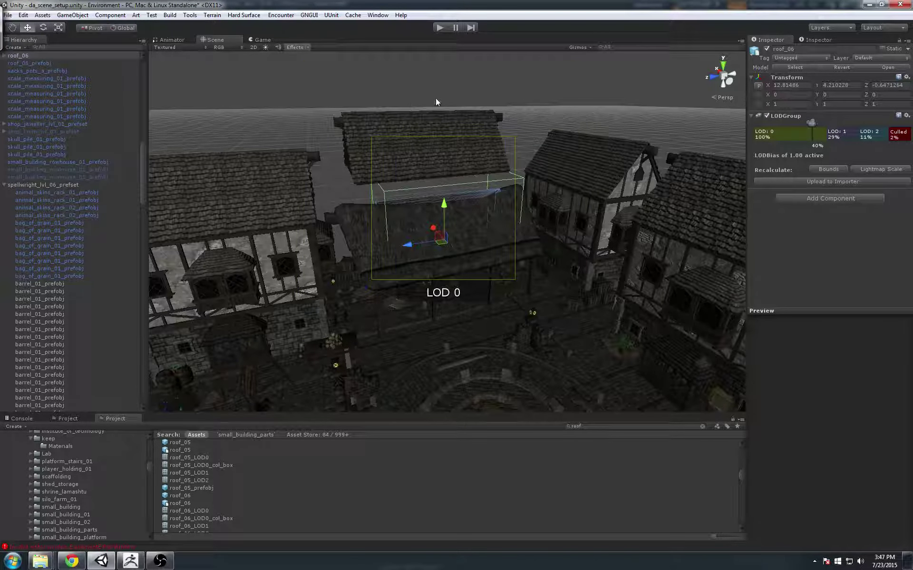
key("ctrl+z")
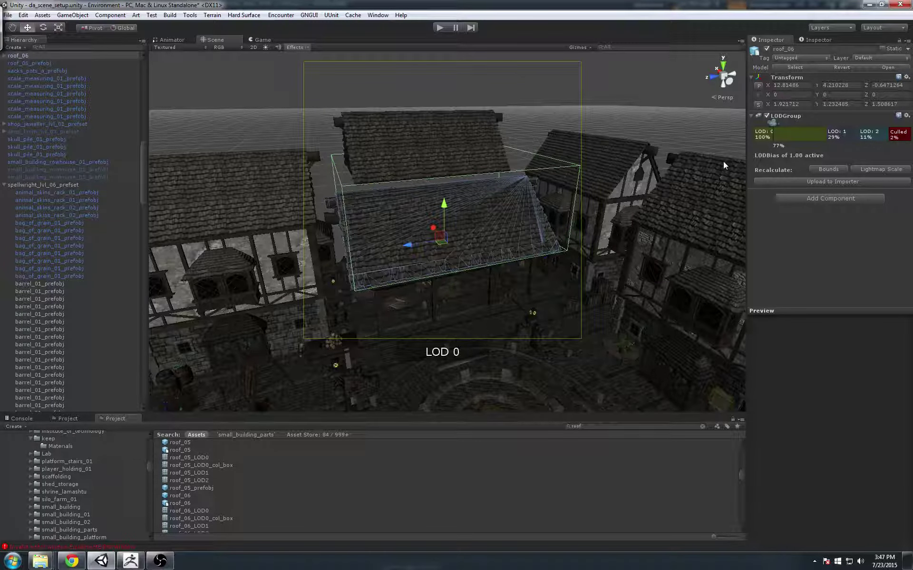
left_click(477, 124)
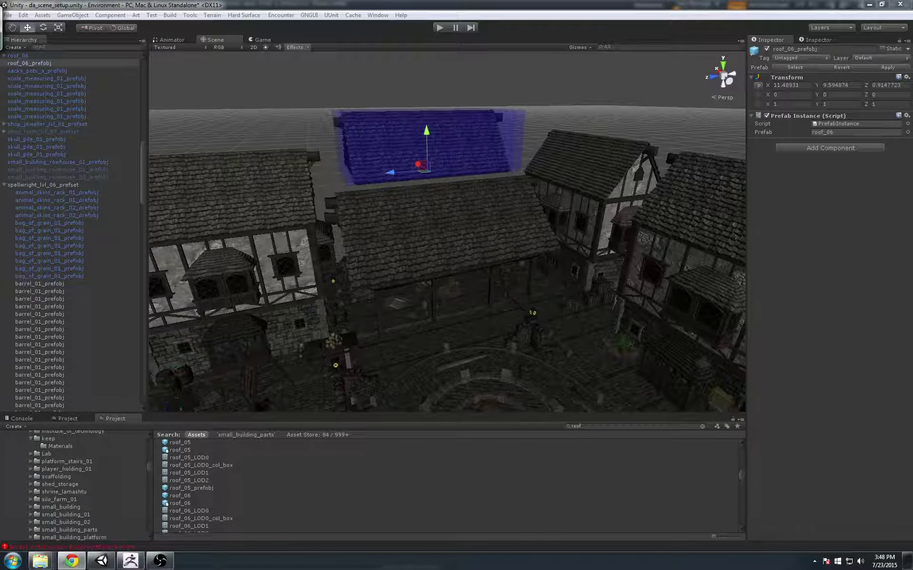
- Switch to ZBrush and inspect the fabric surface noise on the hood mesh from an angled view
left_click(130, 560)
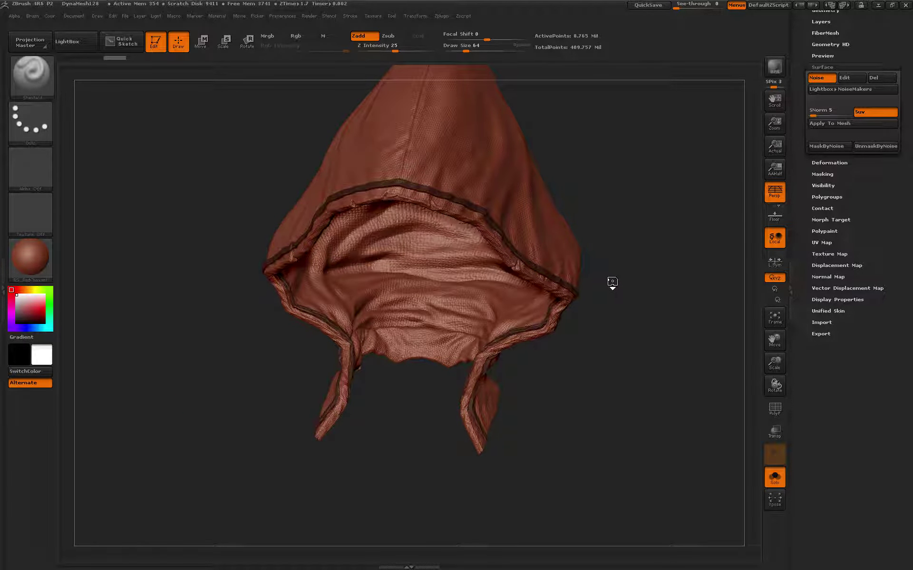
left_click_drag(611, 279, 614, 276)
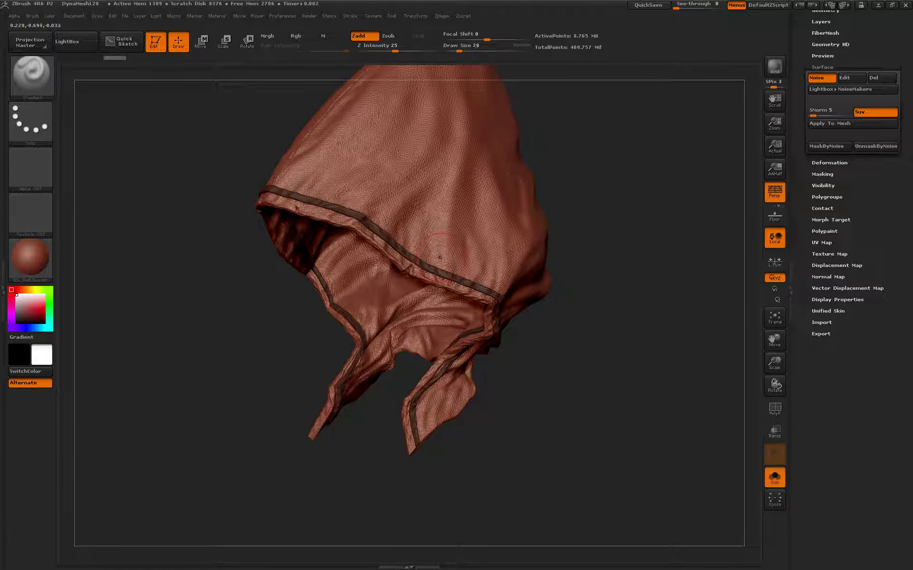
mouse_move(597, 269)
left_mouse_down()
mouse_move(585, 274)
mouse_move(491, 201)
left_mouse_up()
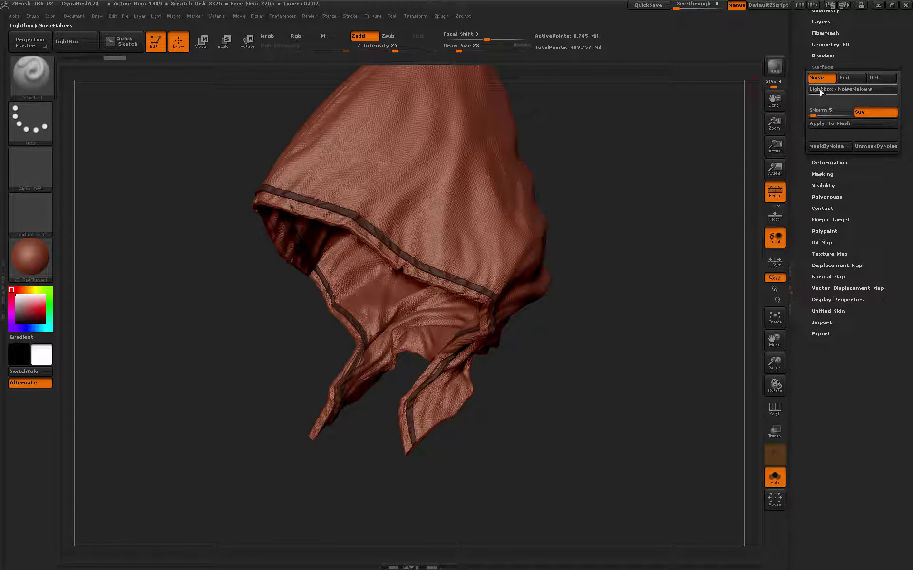
left_click(842, 77)
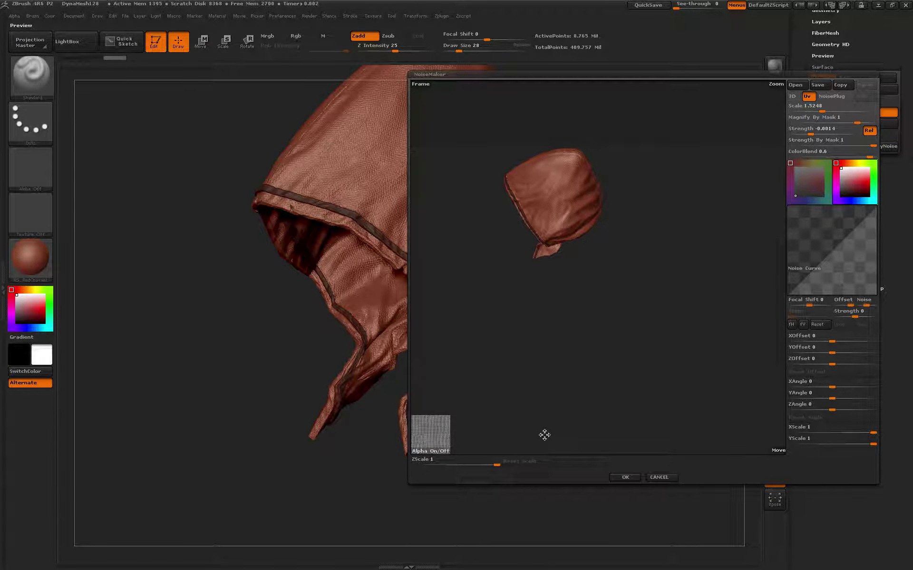
left_click(824, 128)
double_click(797, 128)
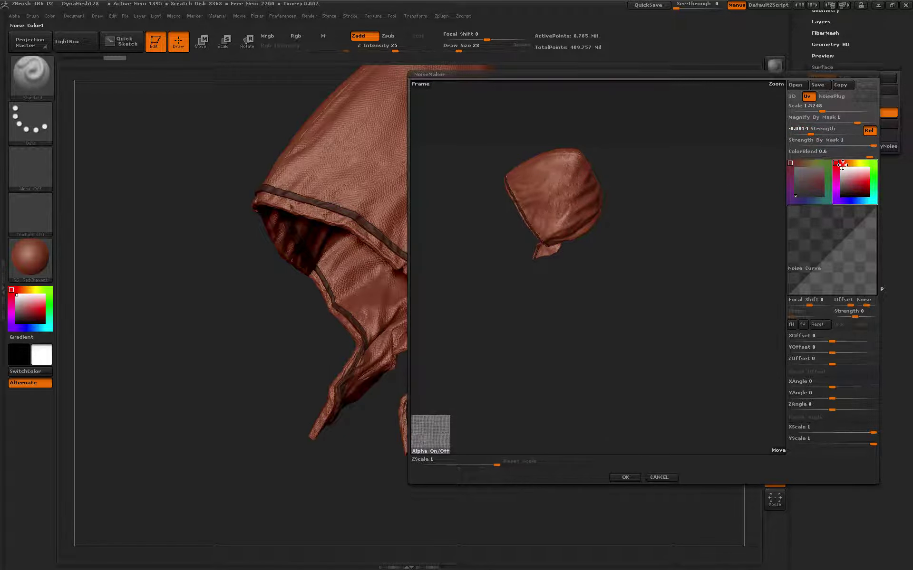
key("BackSpace")
key("BackSpace")
key("BackSpace")
key("BackSpace")
key("BackSpace")
key("BackSpace")
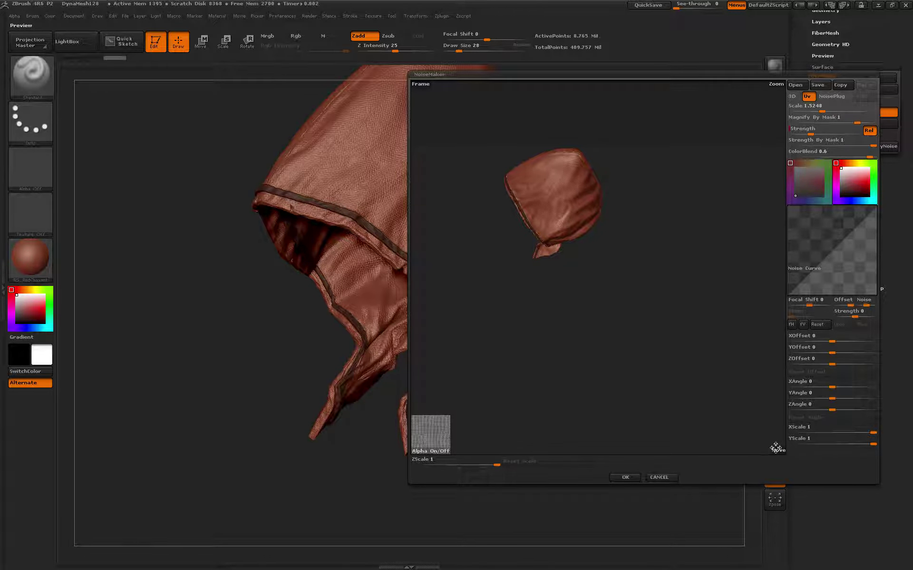
left_click(665, 477)
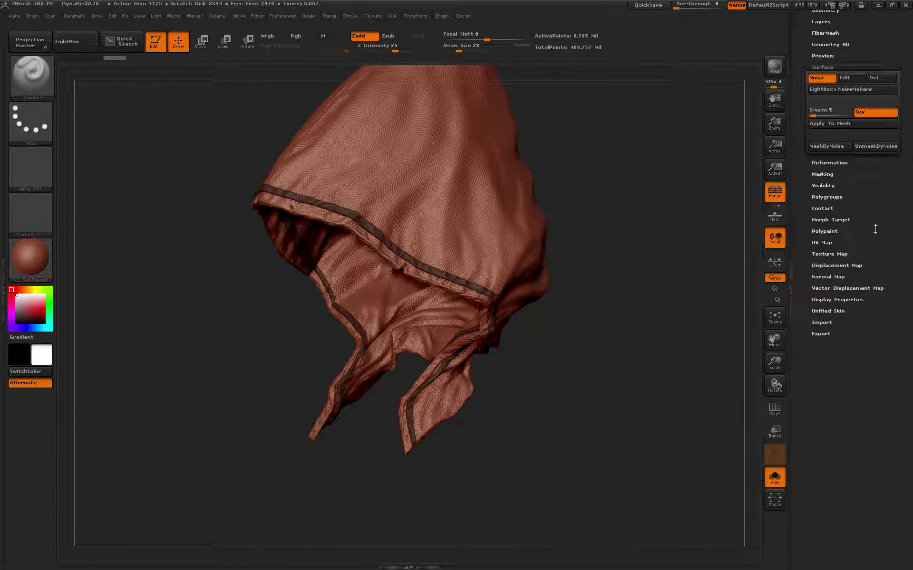
- Set the hood's surface noise strength to -0.002 in NoiseMaker and accept the change
left_click(850, 79)
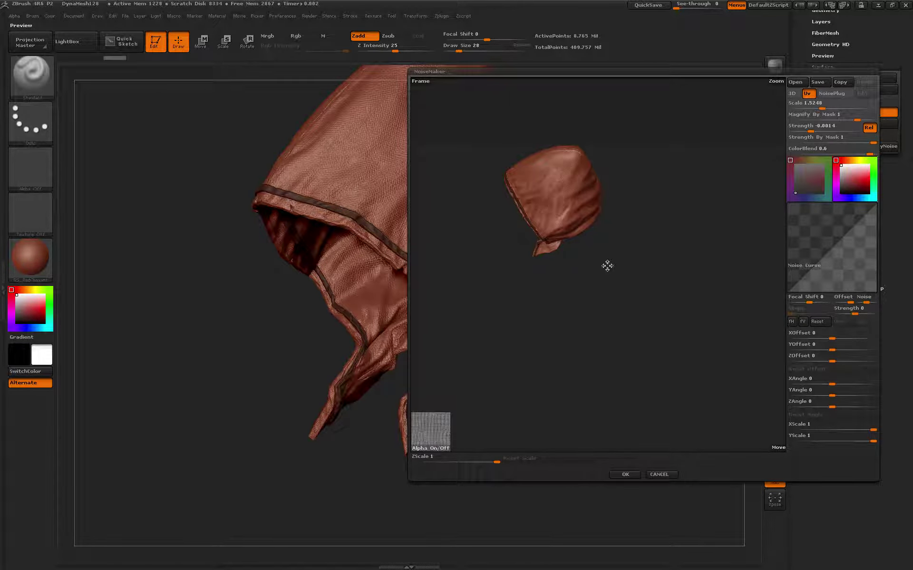
left_click(805, 126)
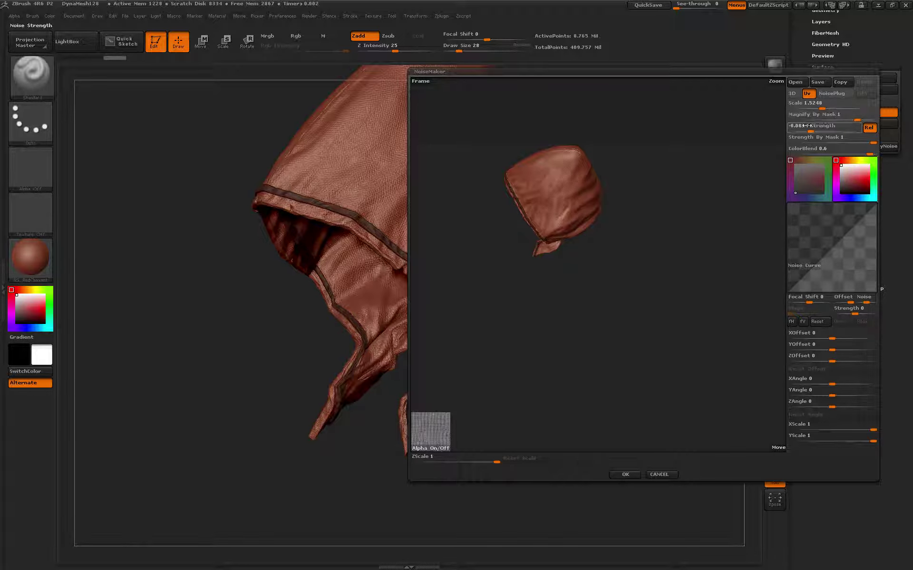
left_click(840, 139)
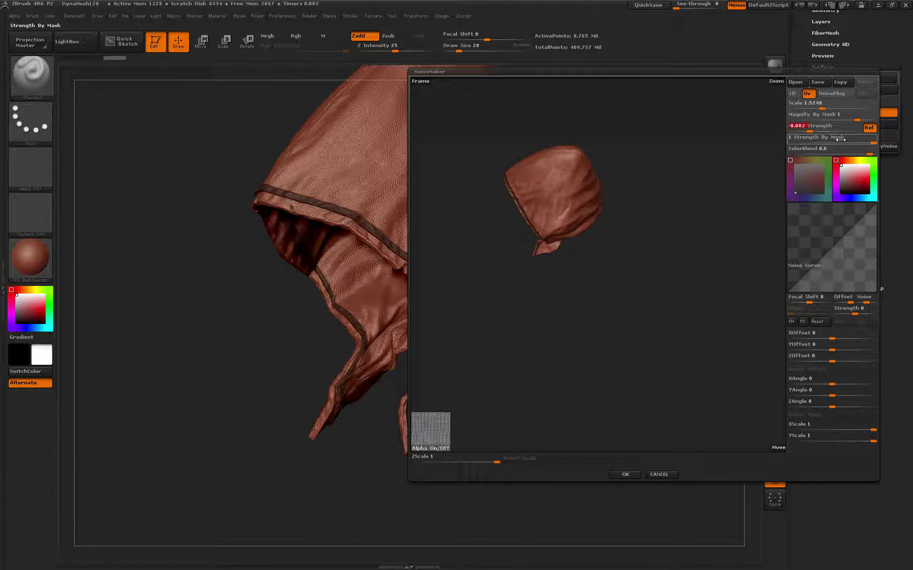
key("Return")
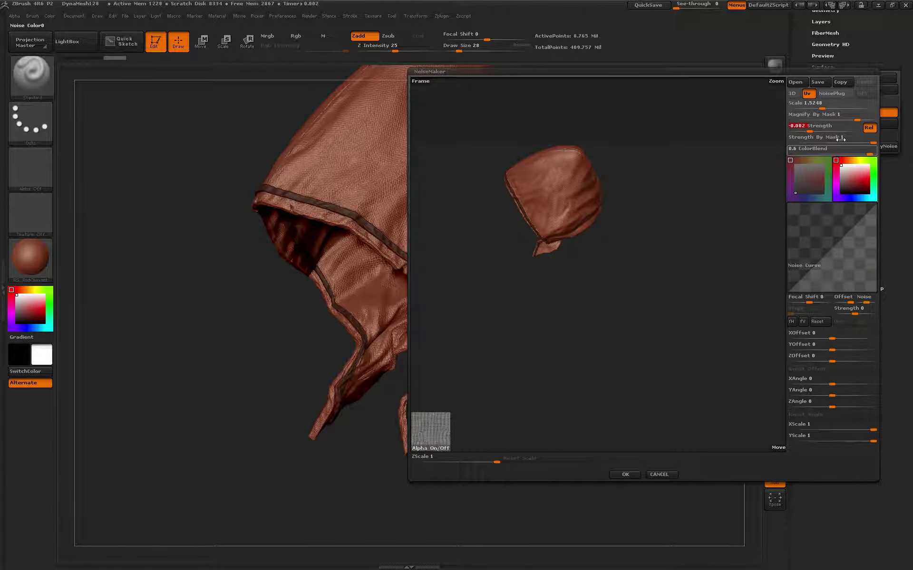
left_click(624, 475)
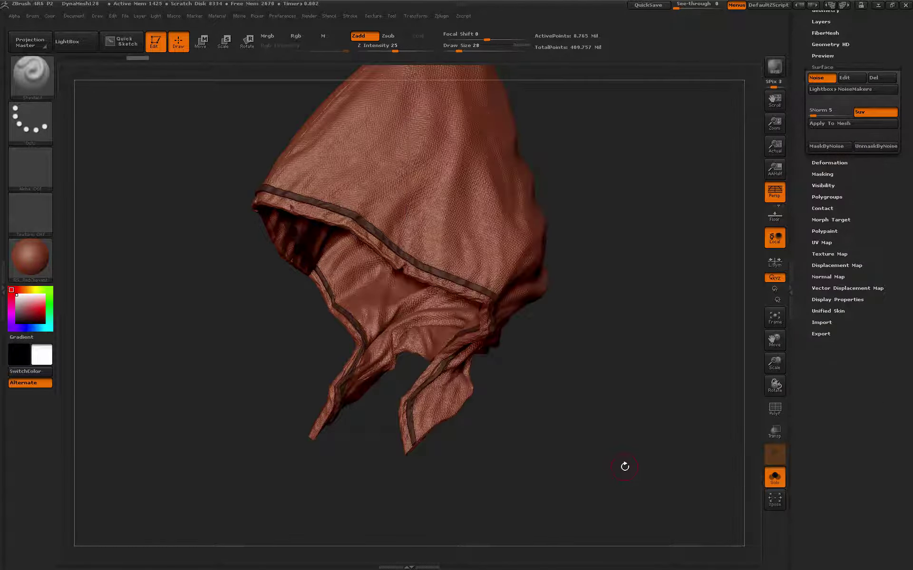
- Inspect the hood's strengthened fabric noise from several angles, both close up and at a distance
left_click_drag(597, 440, 568, 445)
left_click_drag(774, 363, 588, 298)
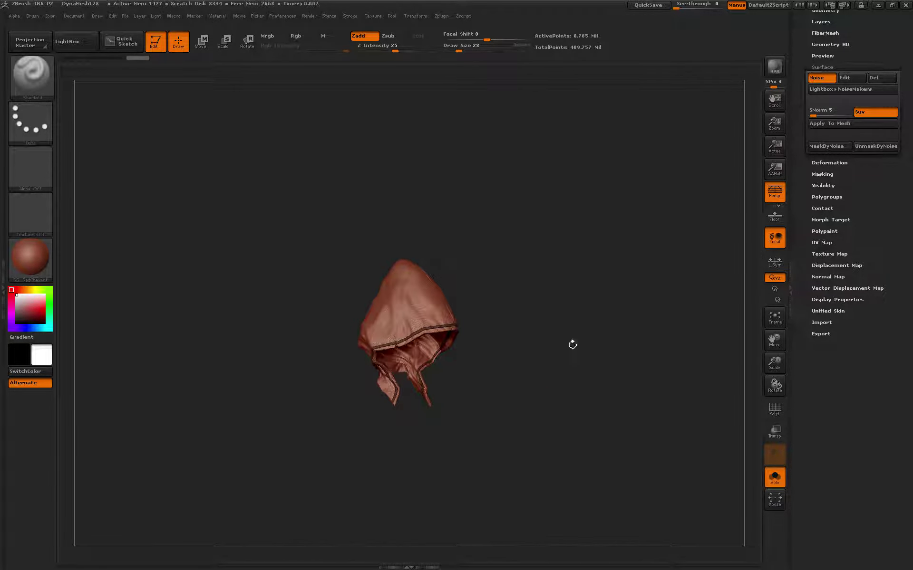
left_click_drag(572, 345, 585, 314)
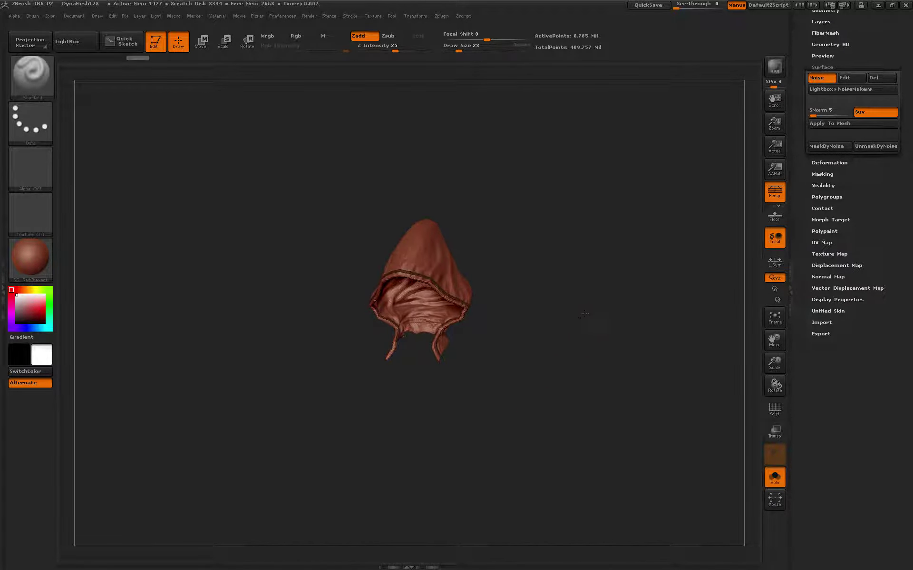
left_click_drag(774, 363, 703, 317)
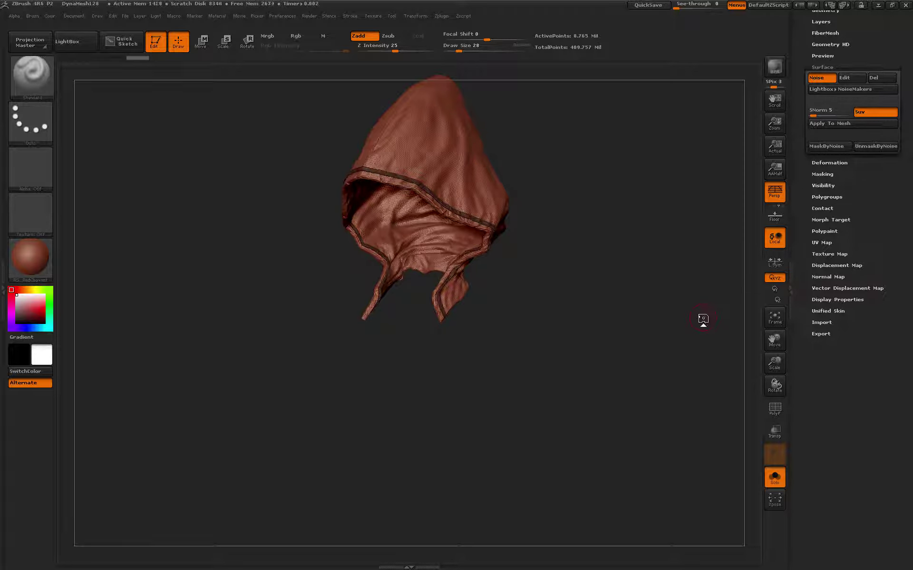
left_click_drag(686, 310, 618, 316)
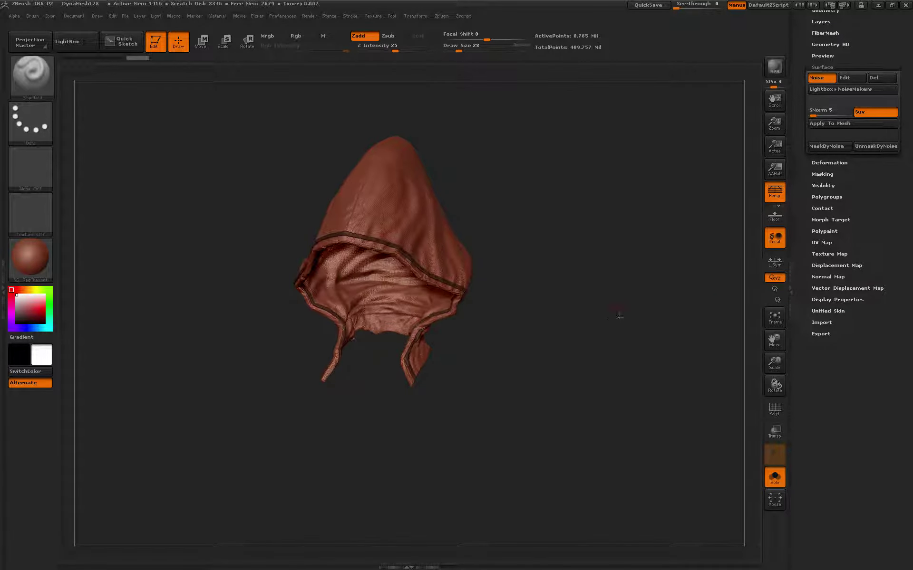
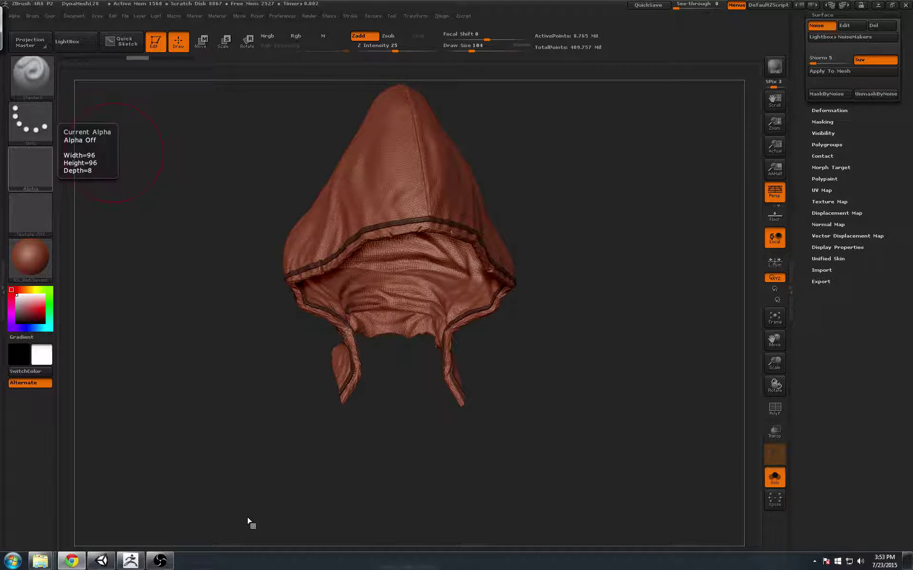
- Switch to Unity and copy the stretched roof_06 model's Transform component values onto roof_06_prefobj
left_click(114, 562)
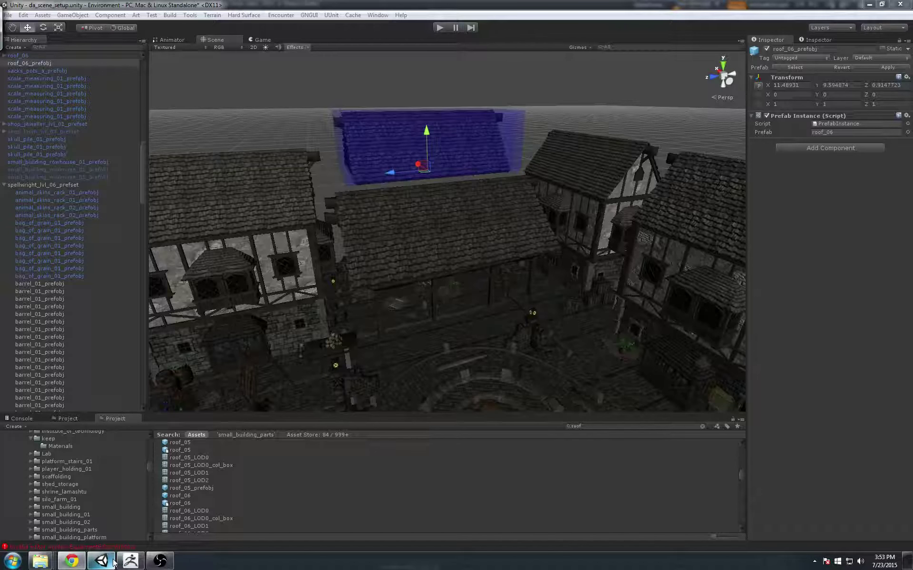
left_click(495, 228)
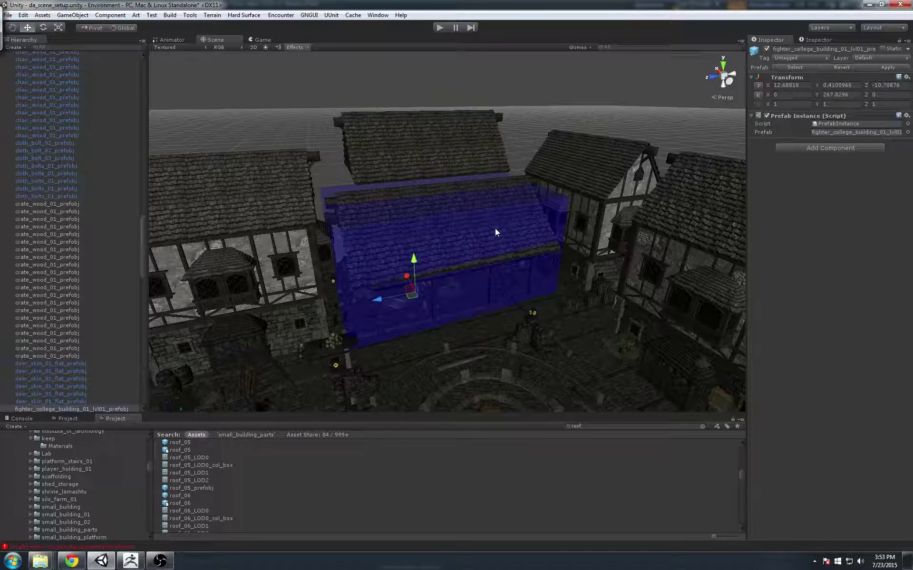
left_click(486, 185)
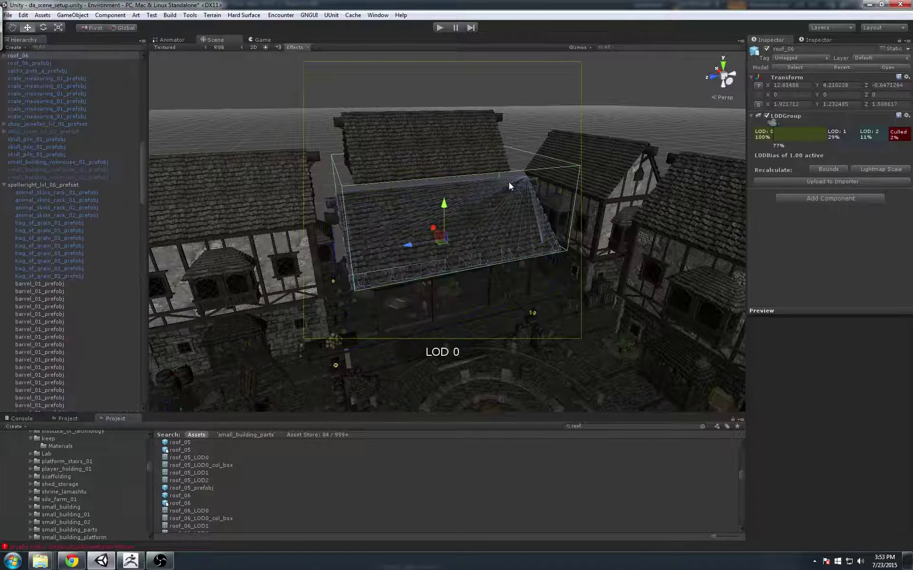
left_click(472, 137)
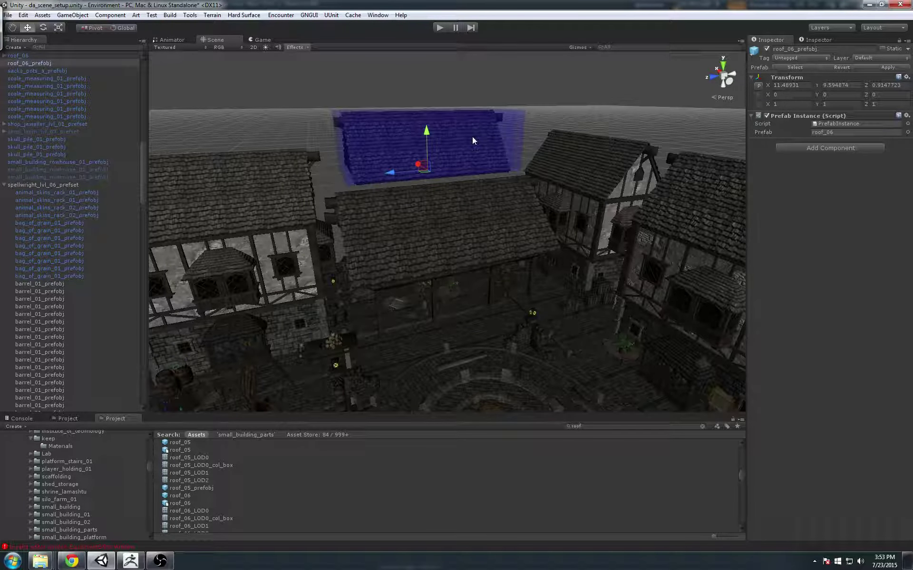
left_click(511, 186)
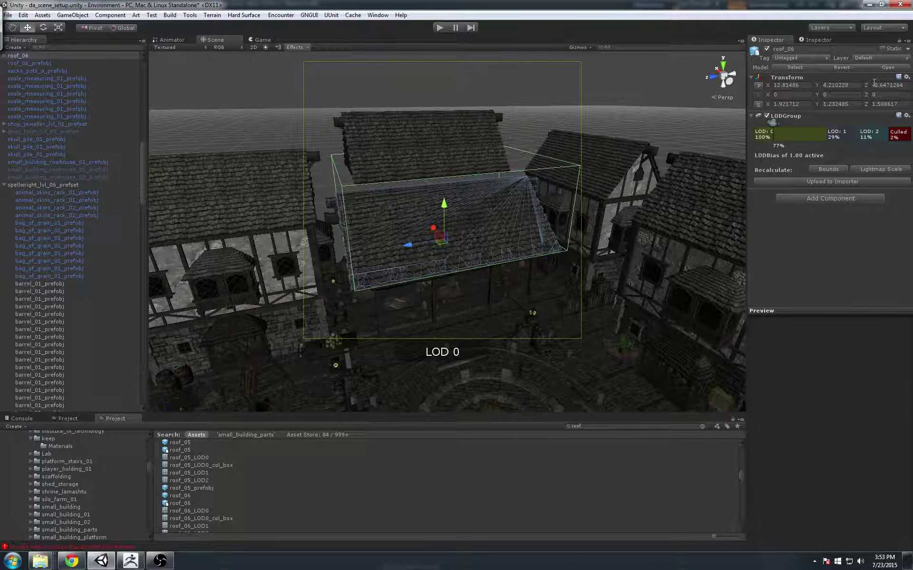
right_click(782, 80)
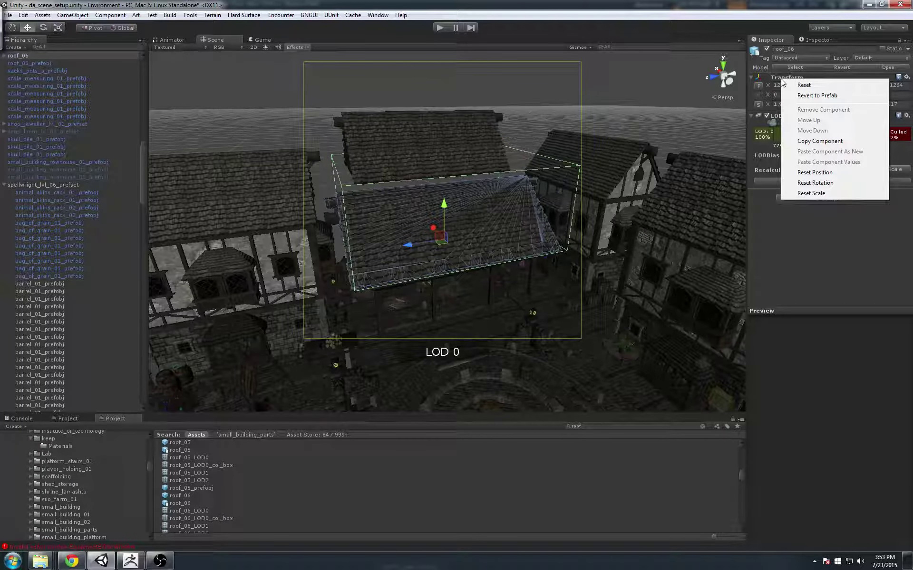
left_click(812, 142)
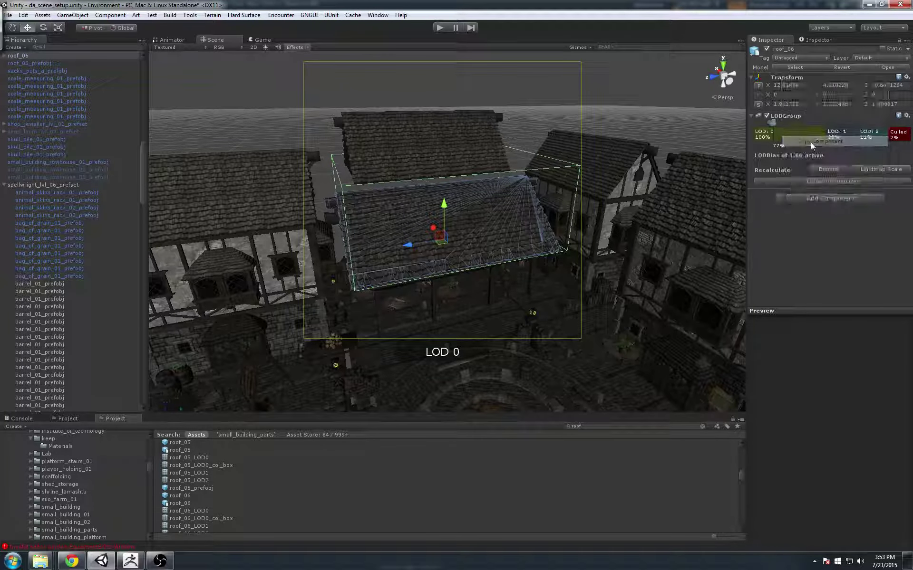
left_click(483, 124)
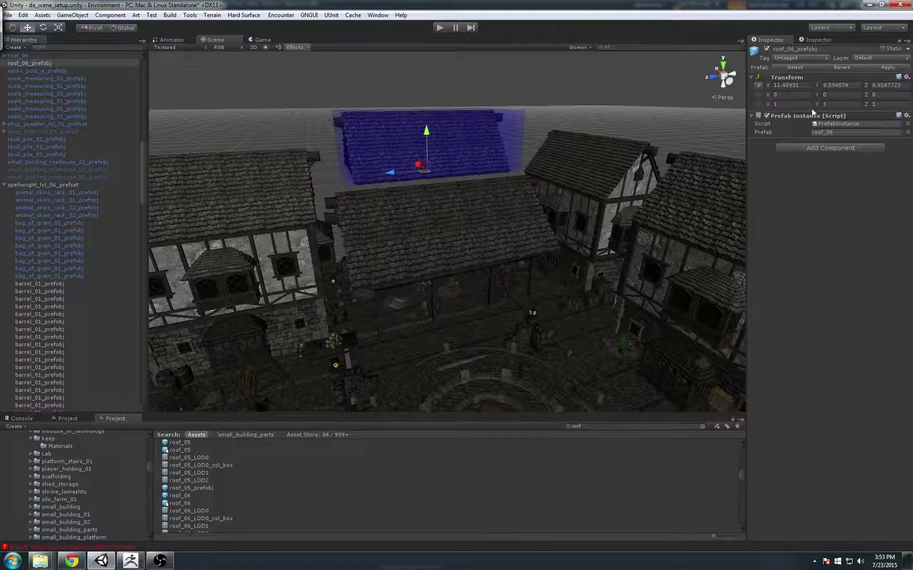
right_click(798, 78)
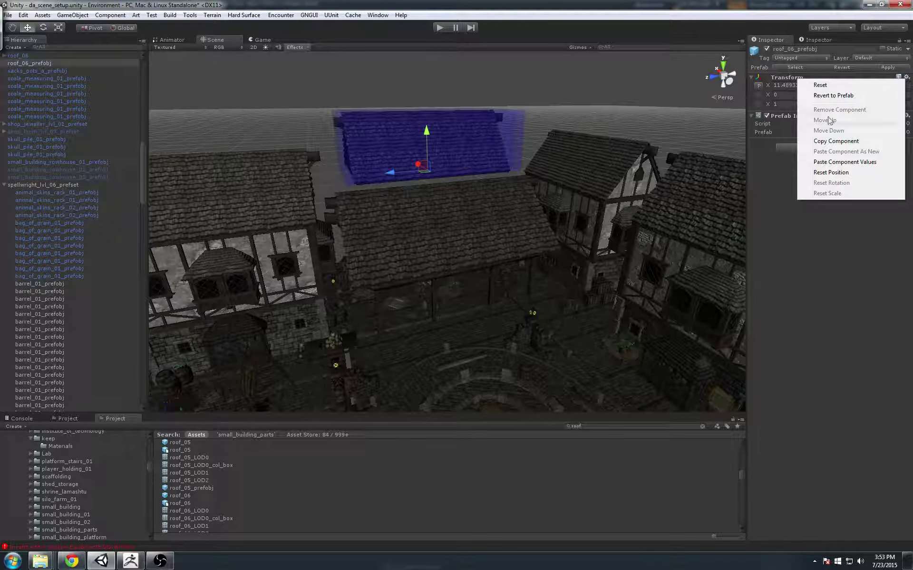
left_click(840, 163)
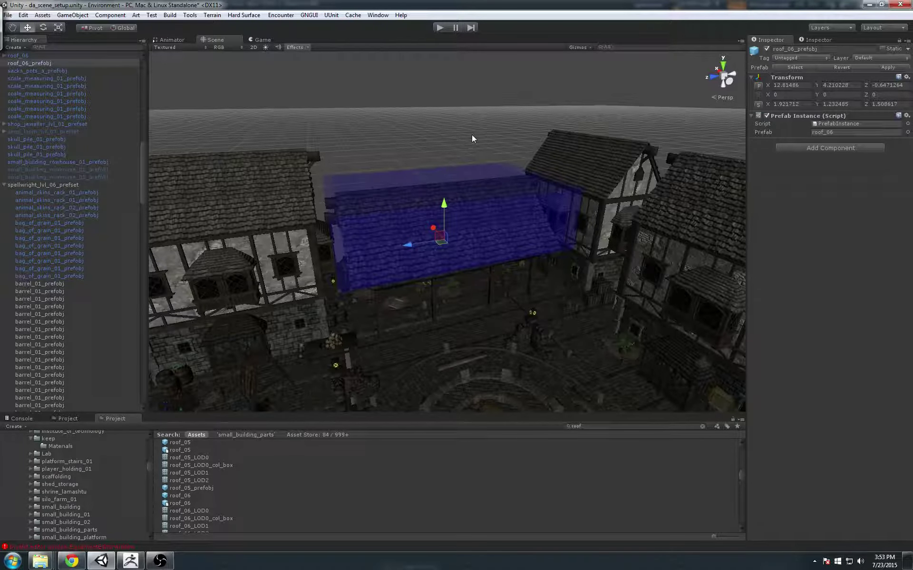
- Delete the stretched roof_06 model from the scene, keeping roof_06_prefobj in its place over the low building
left_click(43, 63)
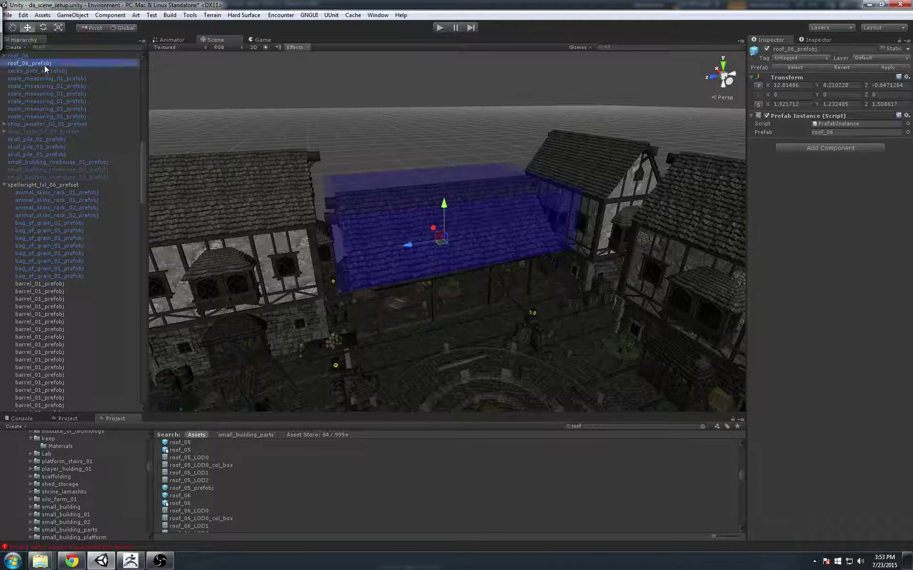
scroll(76, 124, "up", 3)
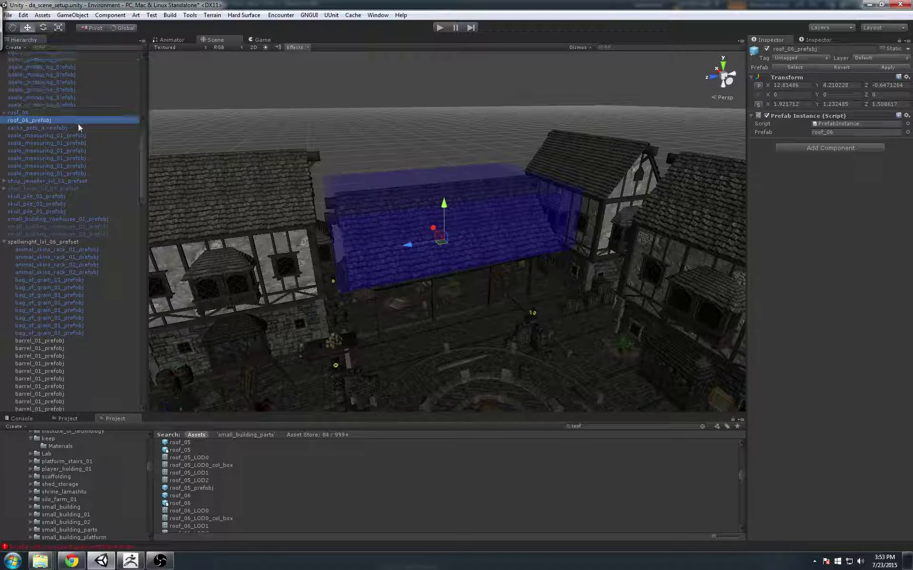
left_click(26, 113)
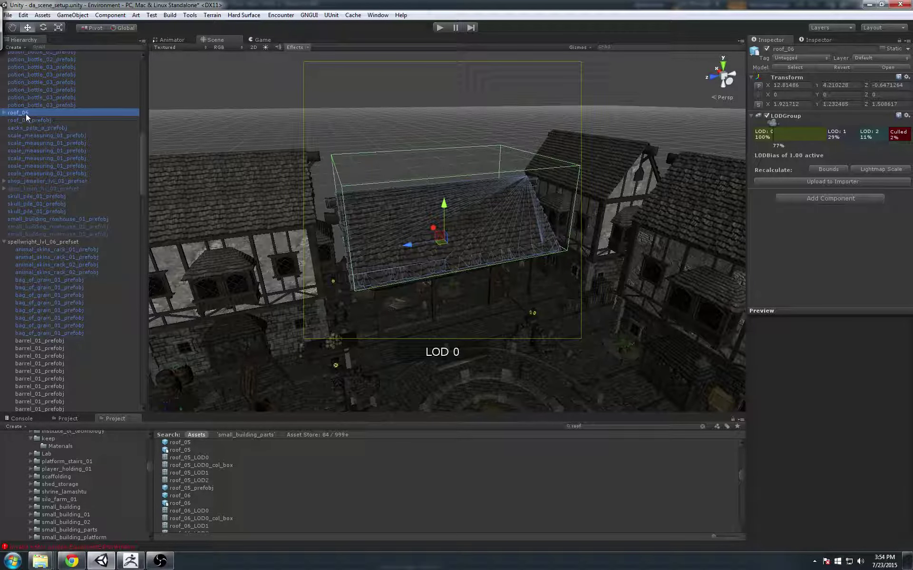
key("Delete")
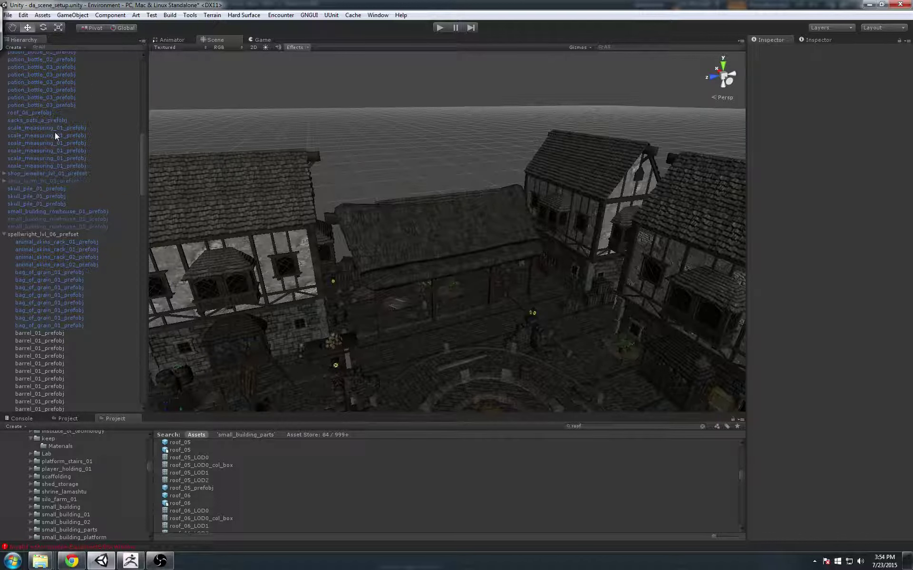
key("ctrl+z")
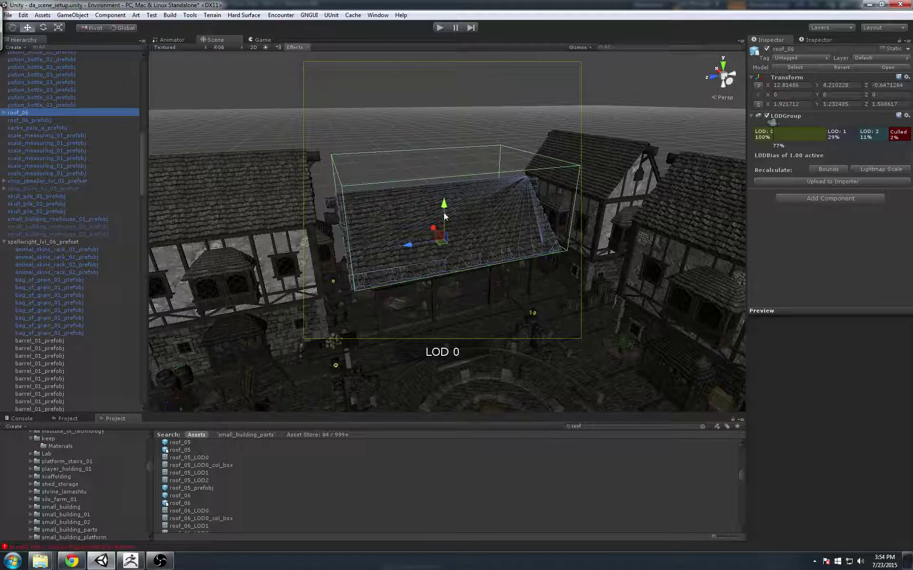
left_click_drag(444, 216, 440, 138)
key("ctrl+z")
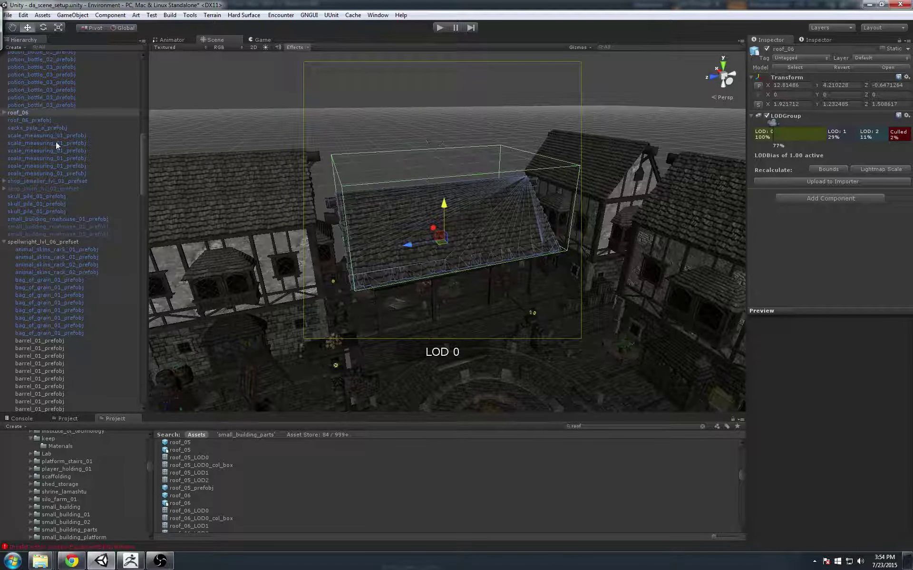
key("Delete")
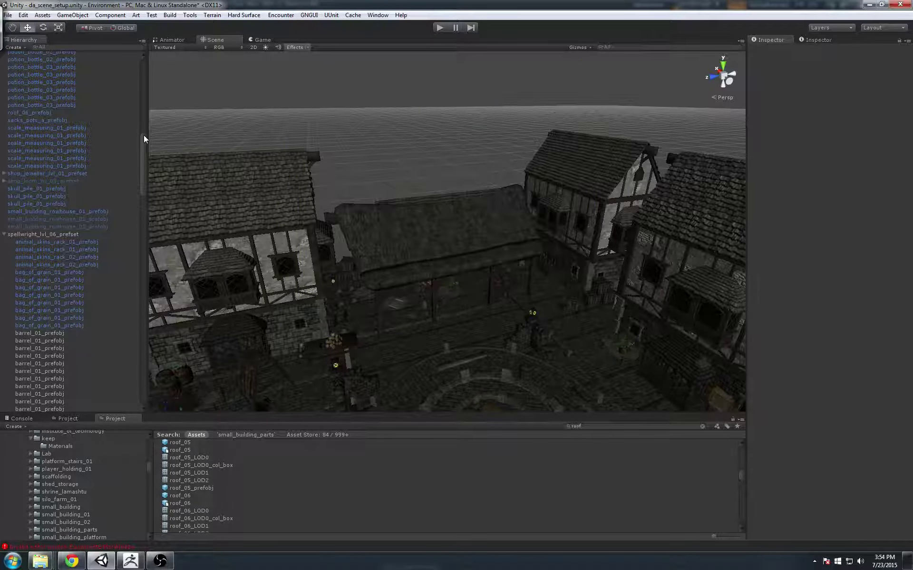
- Test the scene in Play mode and check the roof in the Scene view, stop playback, and inspect roof_06_prefobj from outside and underneath
left_click(437, 28)
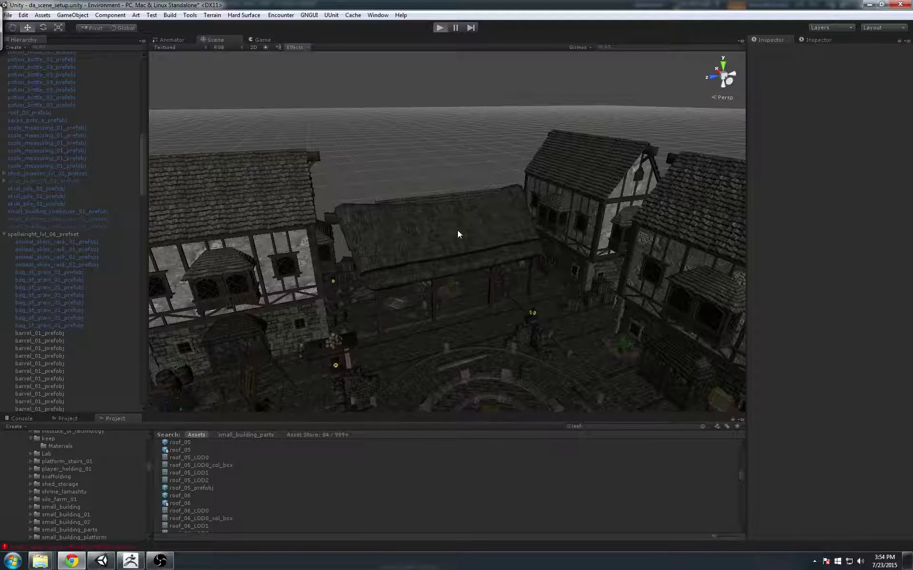
key("ctrl+p")
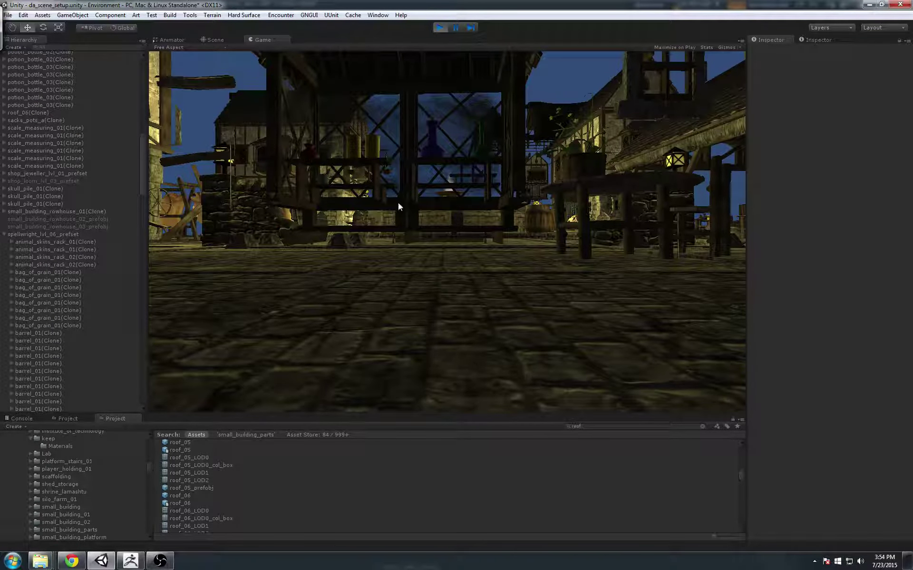
left_click(219, 40)
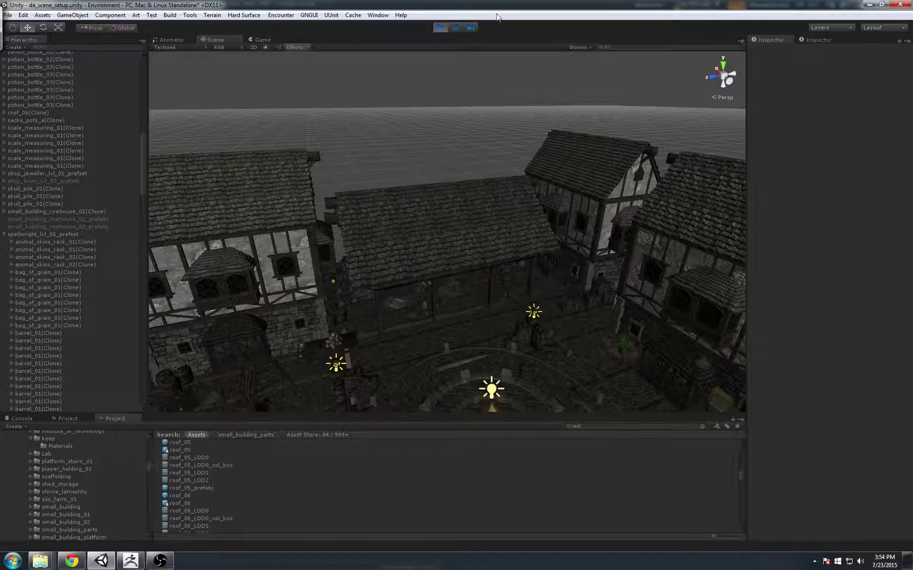
left_click(440, 29)
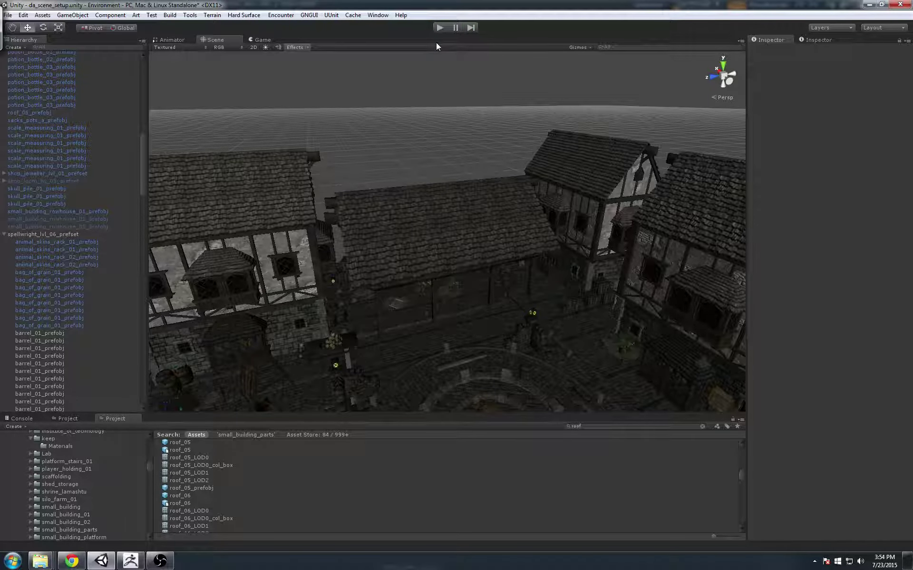
left_click(367, 227)
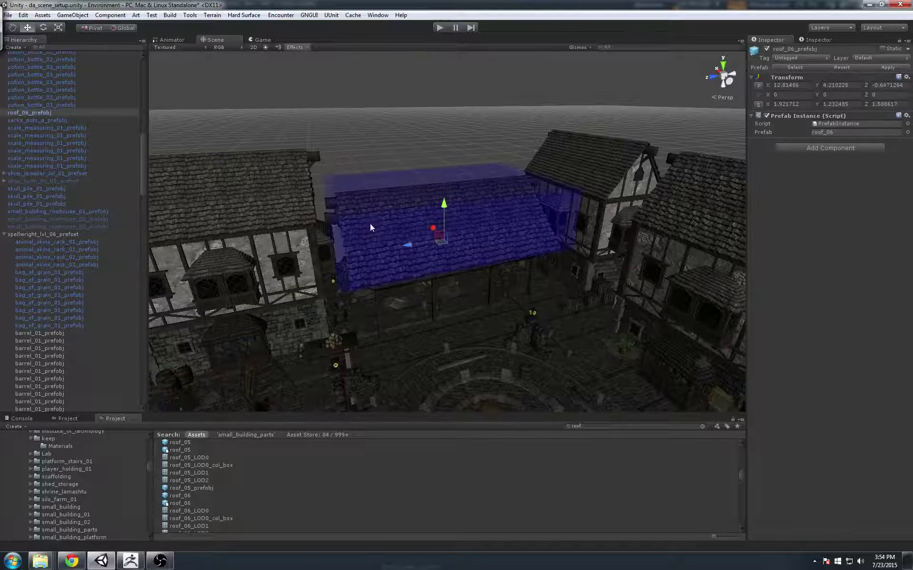
left_click_drag(440, 264, 442, 238, "alt")
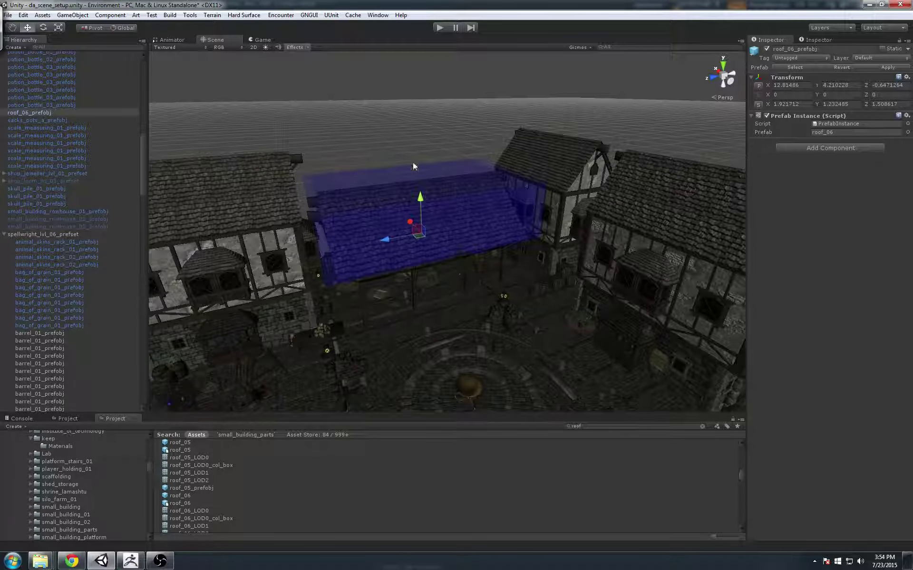
left_click(413, 162)
left_click_drag(433, 204, 473, 138, "alt")
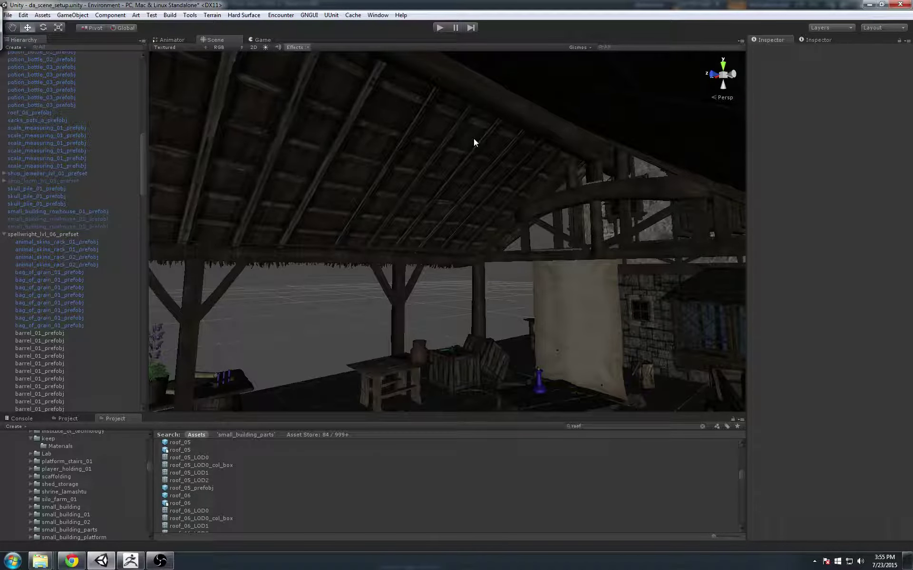
- Delete roof_06_prefobj from above the open-sided thatched building and view the building from the courtyard
right_click_drag(463, 140, 472, 163)
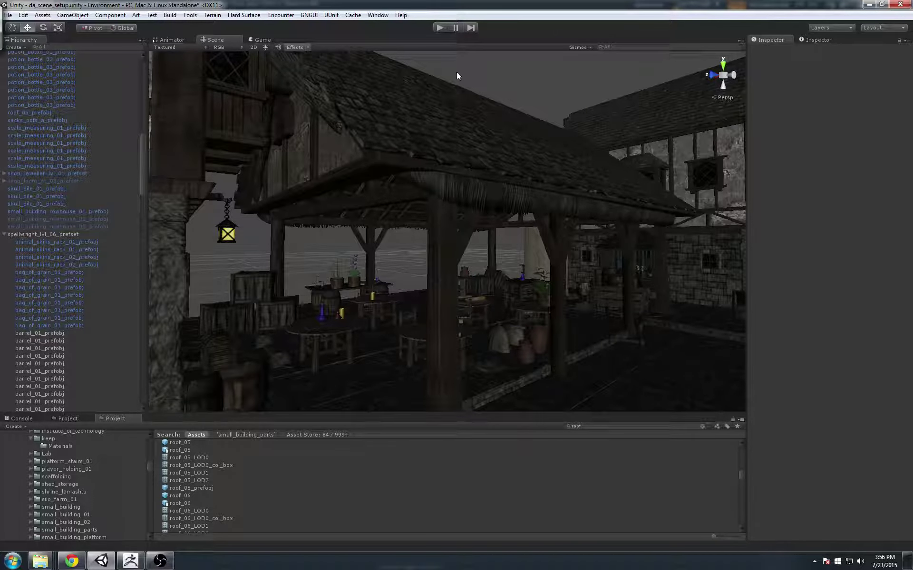
left_click(440, 98)
key("Delete")
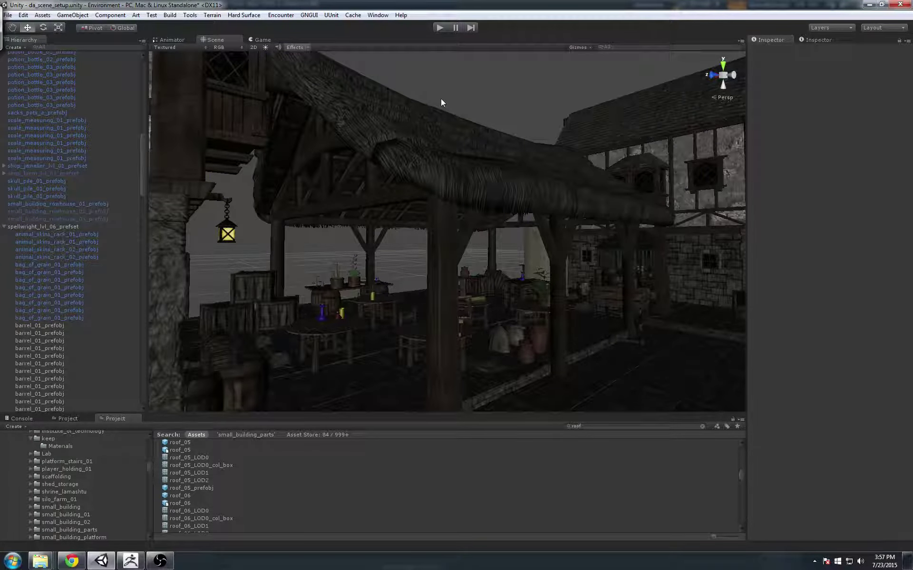
right_click_drag(440, 99, 401, 150)
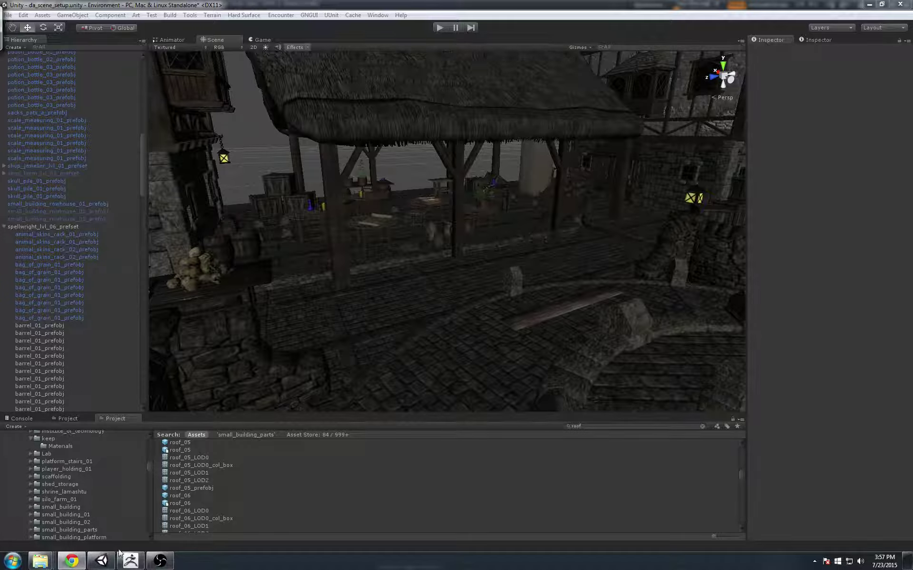
- Switch to ZBrush, inspect the hood's fabric surface, and preview its surface noise in NoiseMaker before cancelling the dialog
left_click(130, 561)
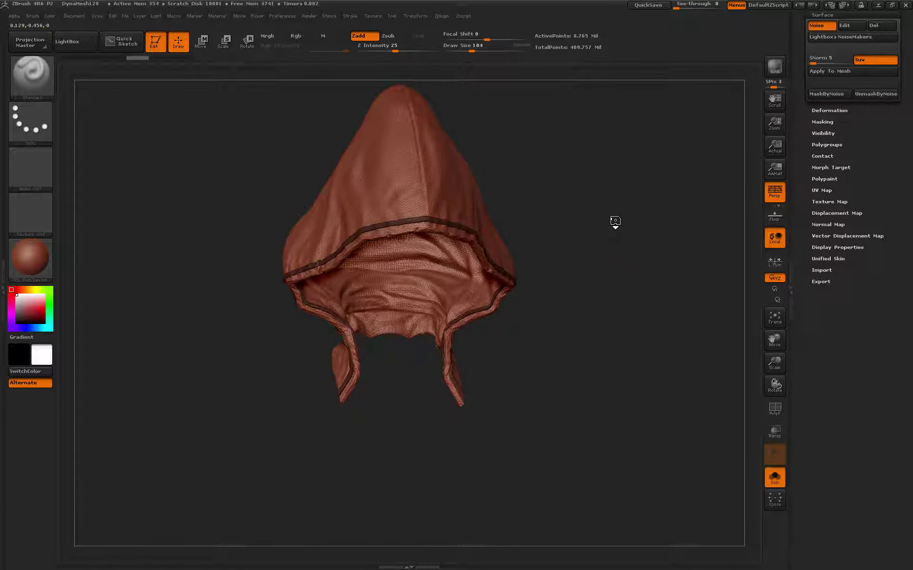
mouse_move(614, 222)
left_mouse_down()
mouse_move(589, 229)
mouse_move(626, 234)
left_mouse_up()
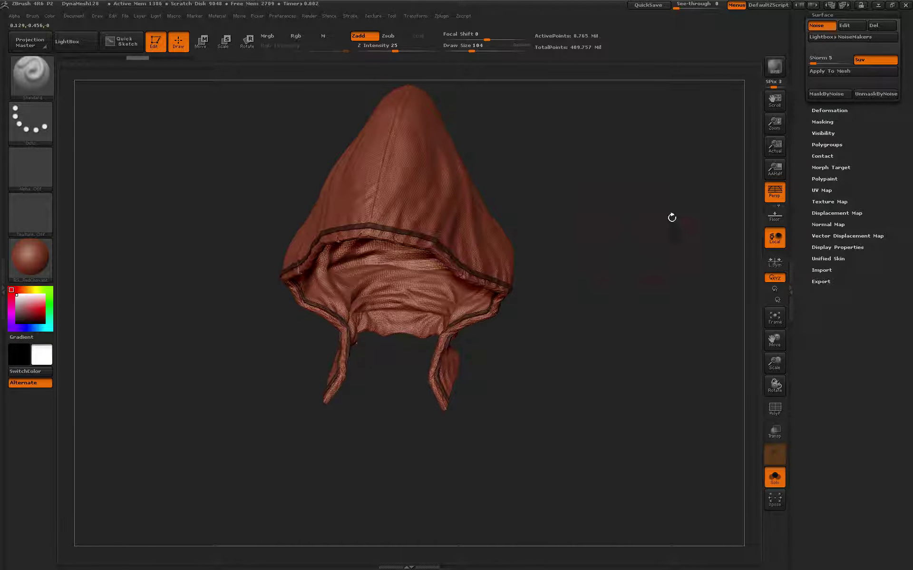
left_click_drag(802, 117, 806, 188)
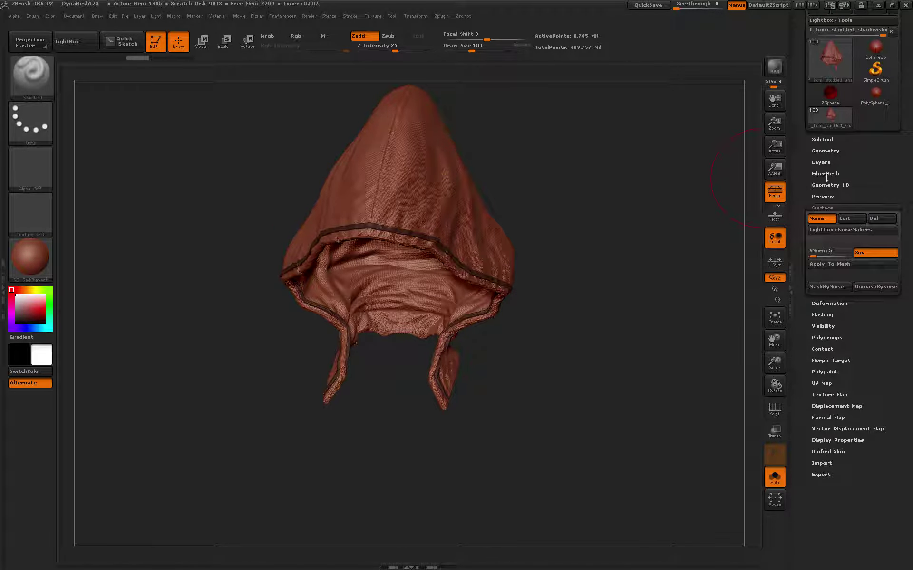
left_click(842, 219)
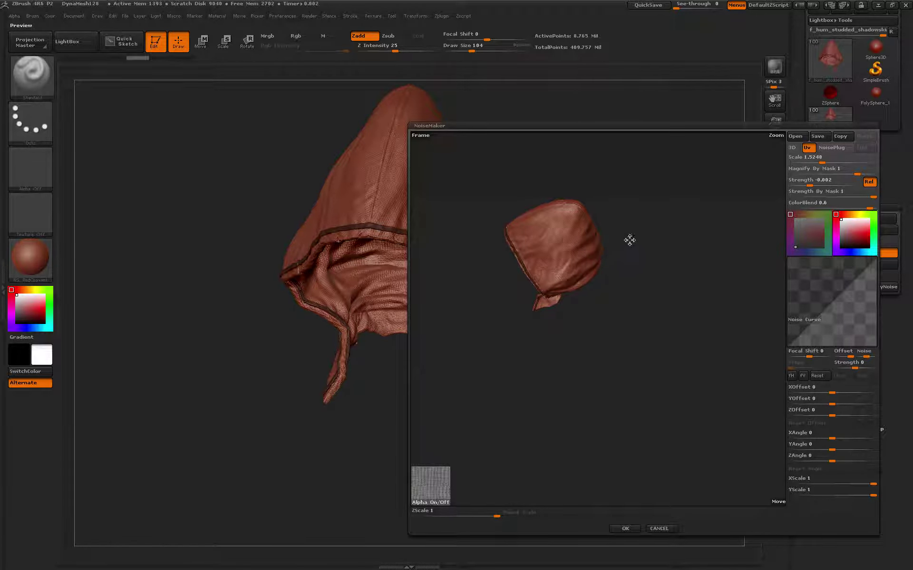
left_click_drag(629, 240, 654, 518)
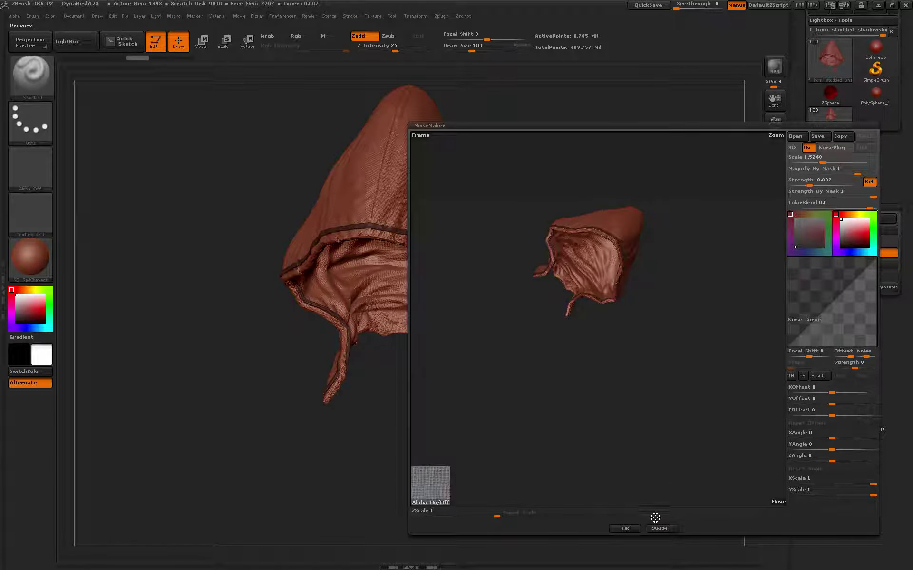
left_click(659, 528)
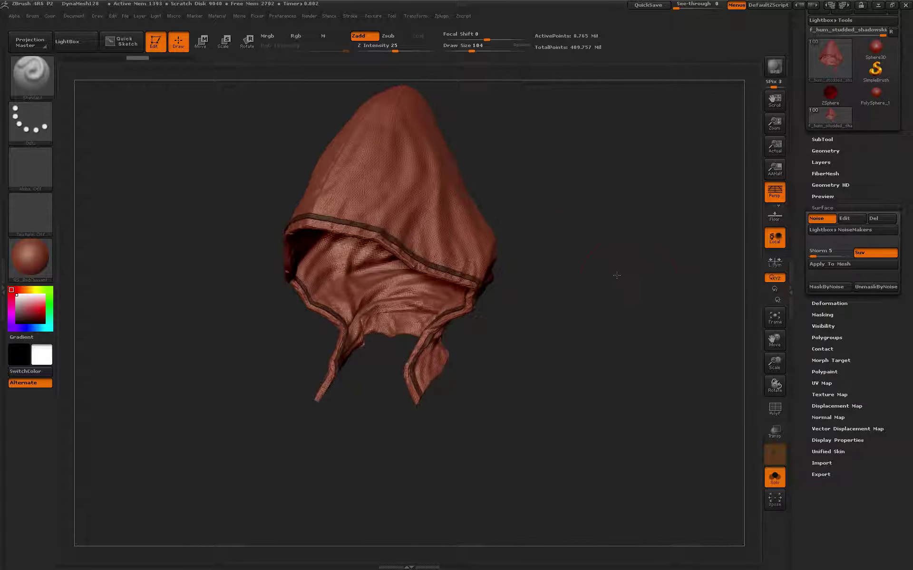
- Set the hood's geometry subdivision level to 1
left_click(821, 150)
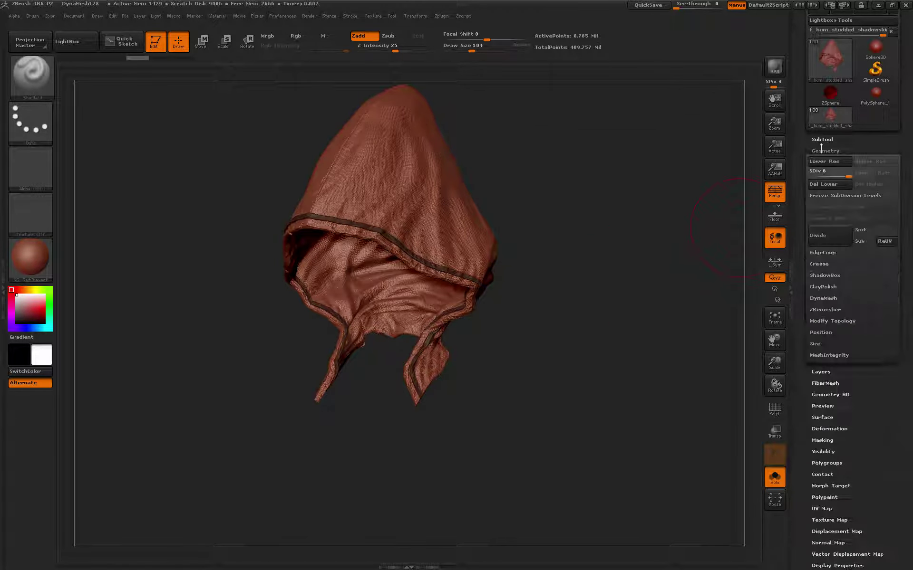
left_click(823, 140)
left_click(824, 140)
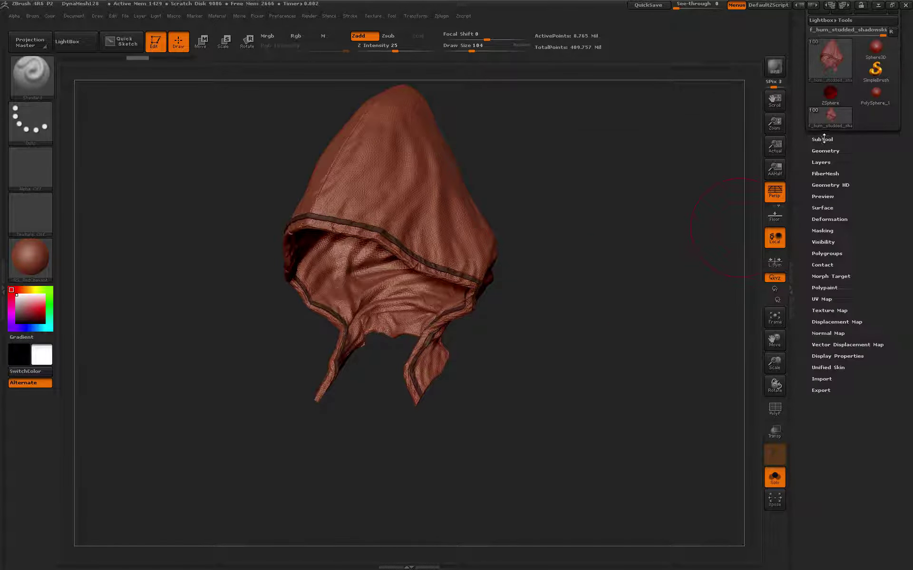
left_click(824, 151)
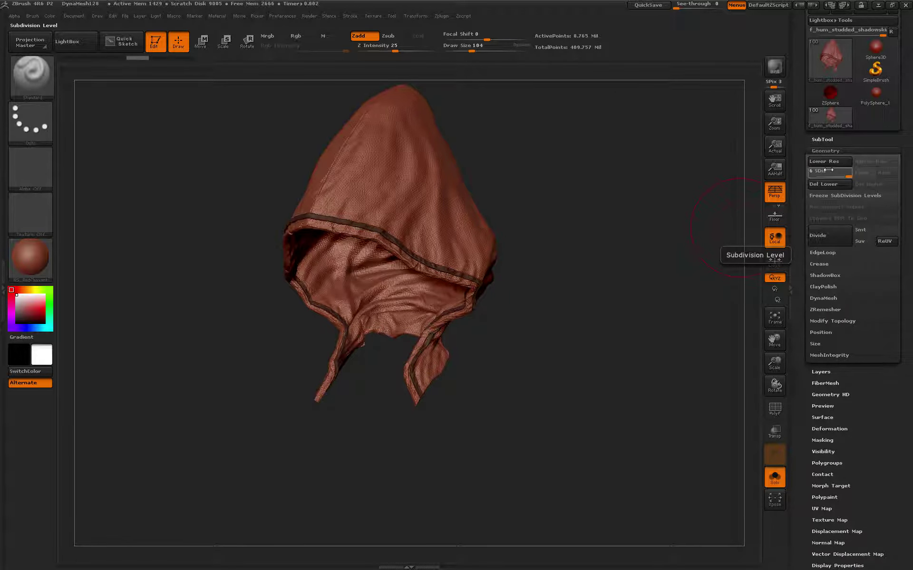
left_click_drag(828, 171, 808, 171)
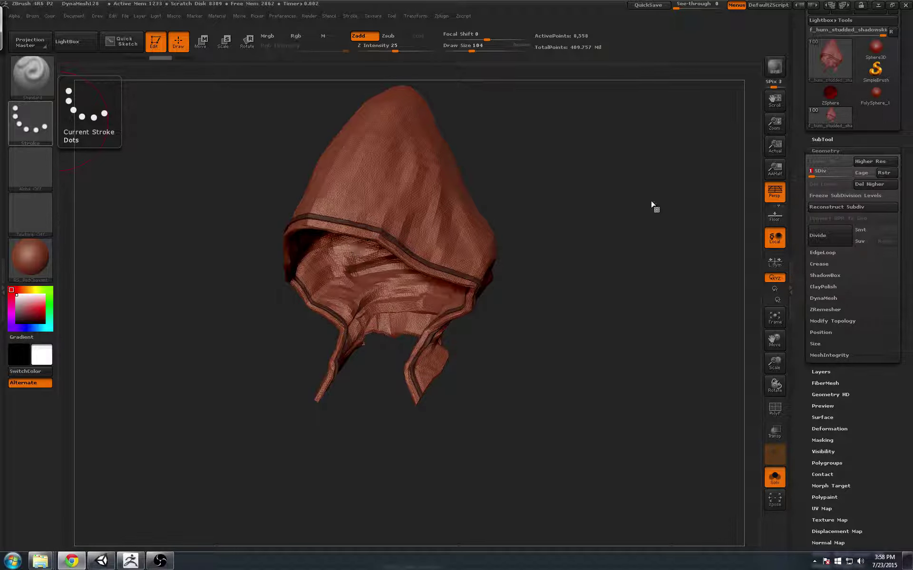
- Turn on polypaint display for the hood subtool, select the sash_1 subtool, and turn off its polypaint display
left_click(831, 139)
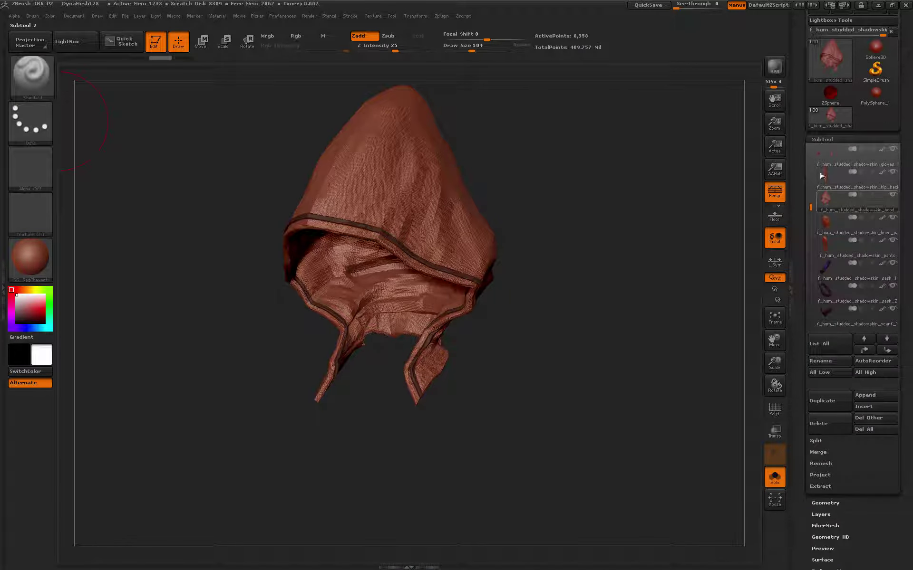
left_click(882, 197)
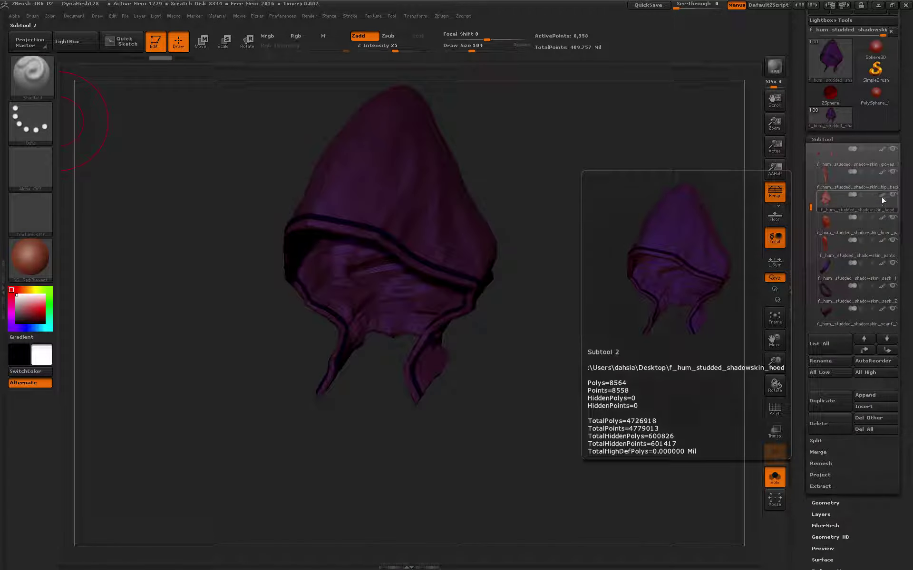
left_click(851, 281)
left_click(882, 263)
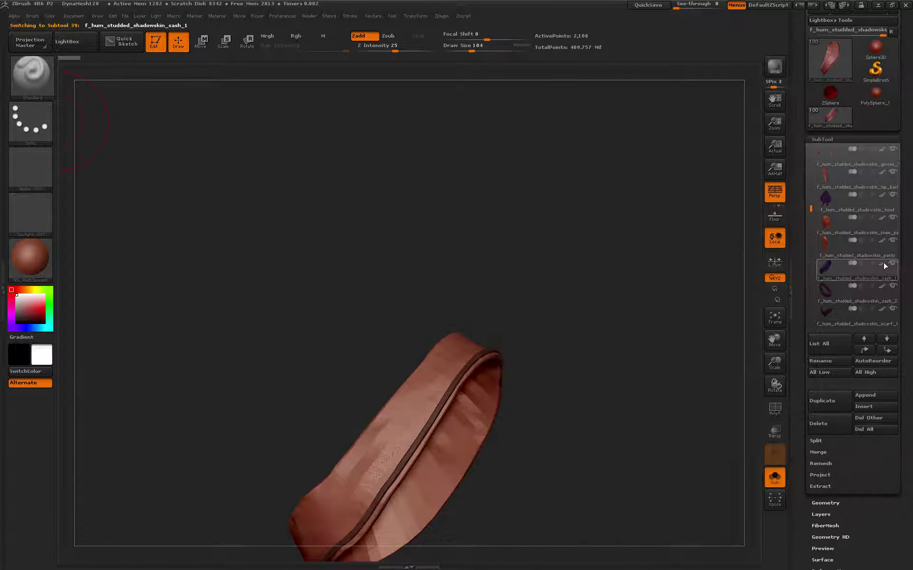
left_click_drag(595, 291, 741, 275)
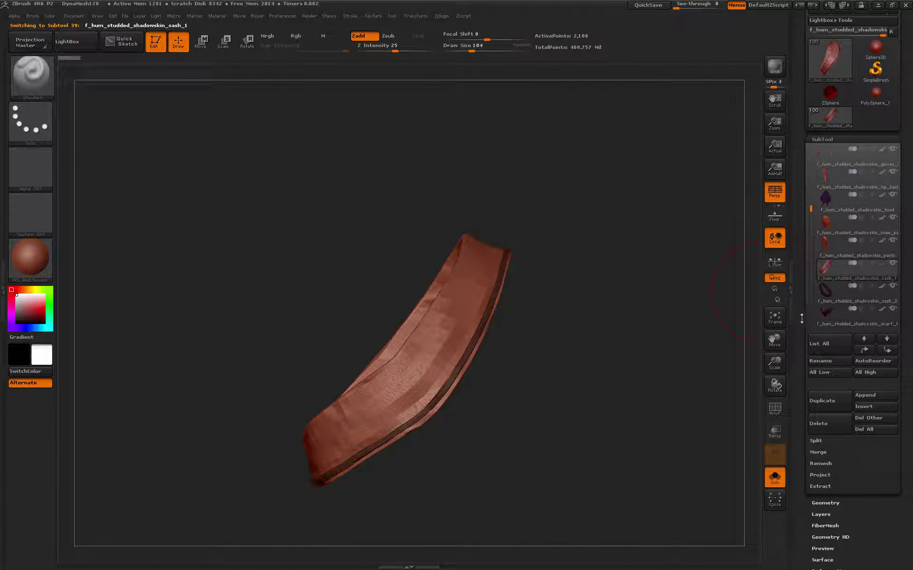
scroll(798, 241, "down", 5)
left_click(818, 306)
scroll(822, 207, "up", 5)
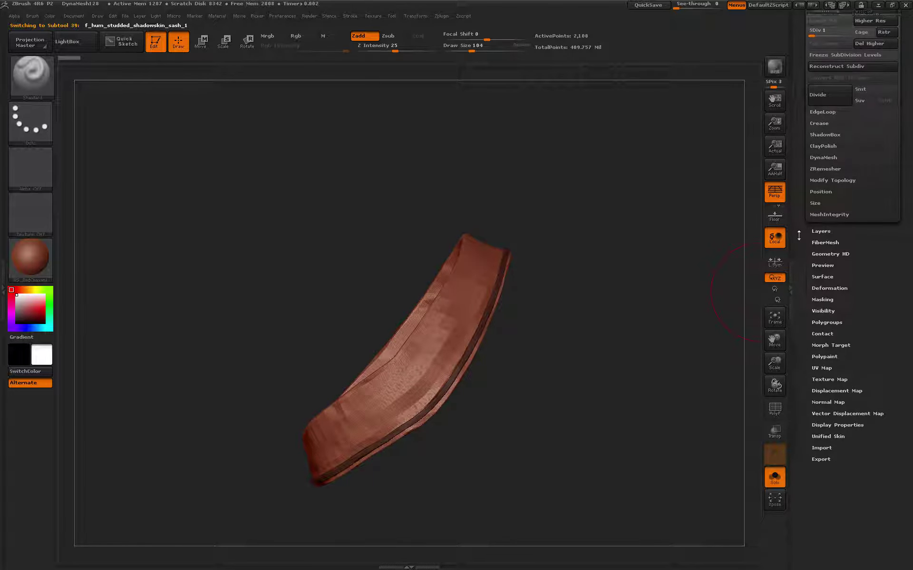
left_click(822, 142)
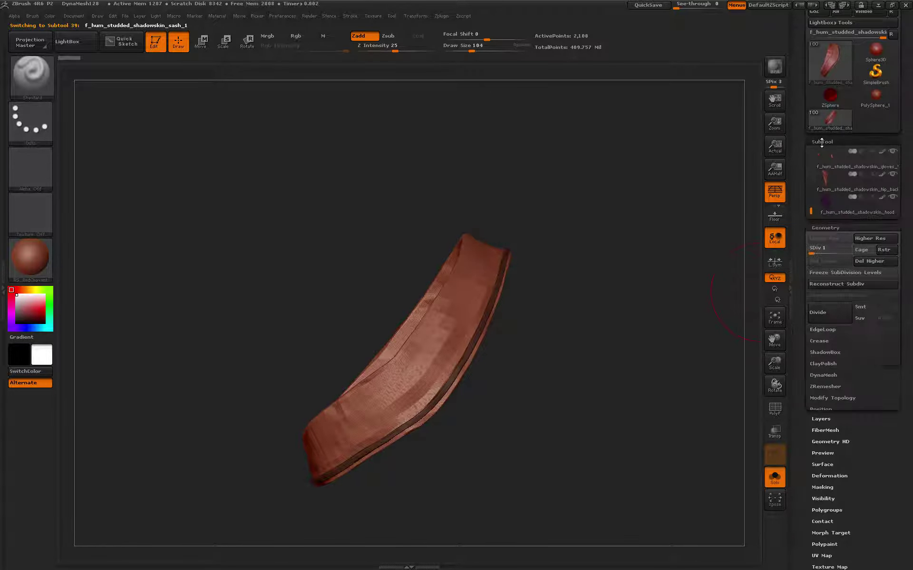
left_click(833, 206)
mouse_move(797, 242)
left_mouse_down()
mouse_move(800, 221)
mouse_move(802, 232)
left_mouse_up()
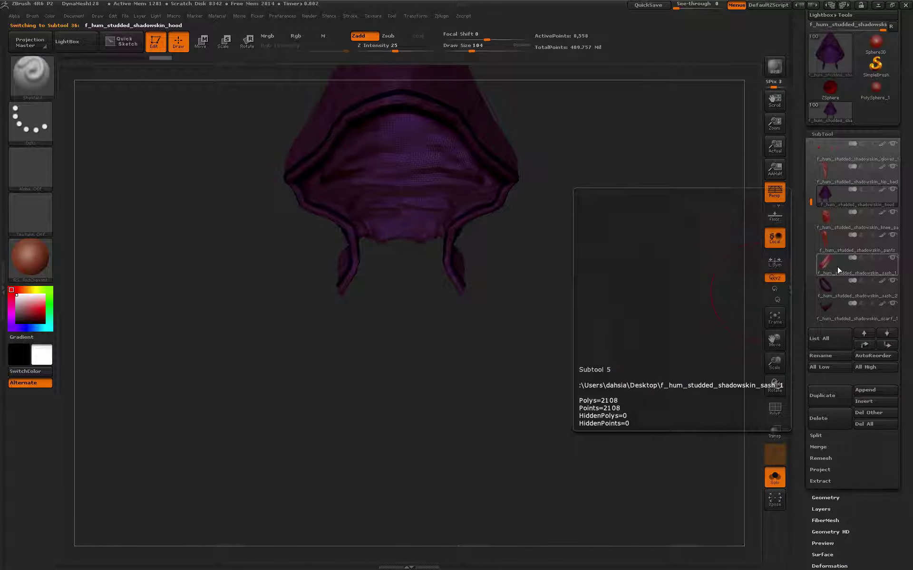
- Select the sash_1 subtool again, set its subdivision level to 7, and return to the subtool list
left_click(879, 258)
mouse_move(879, 258)
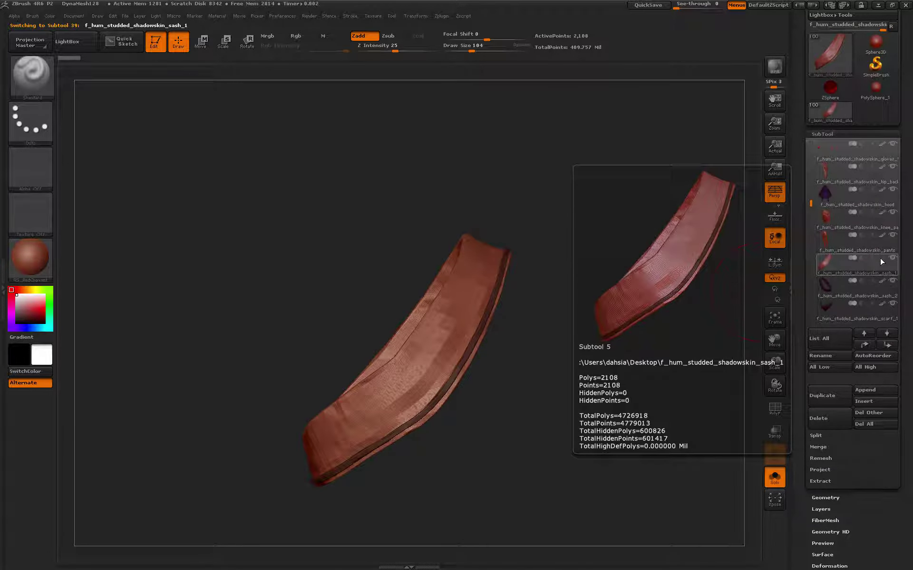
left_click_drag(801, 282, 800, 333)
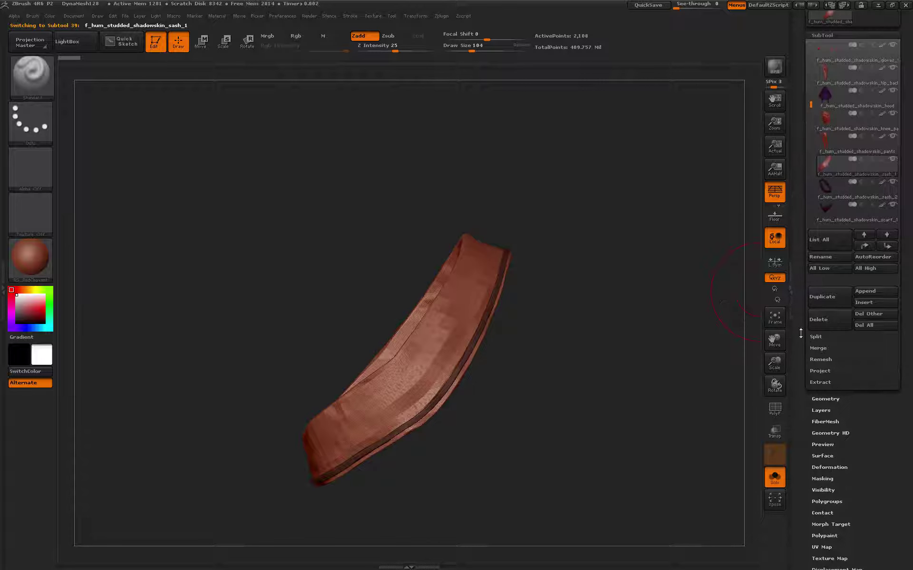
left_click(820, 398)
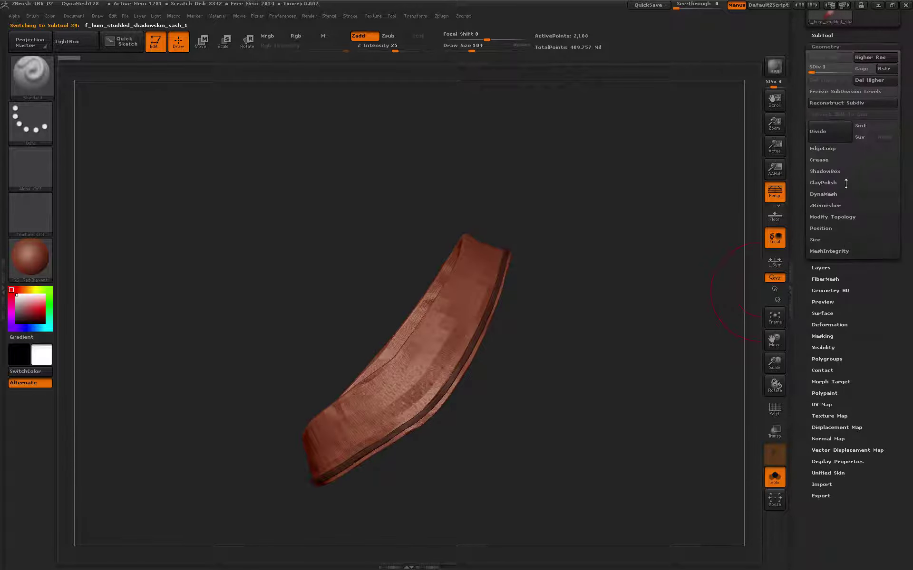
left_click(844, 69)
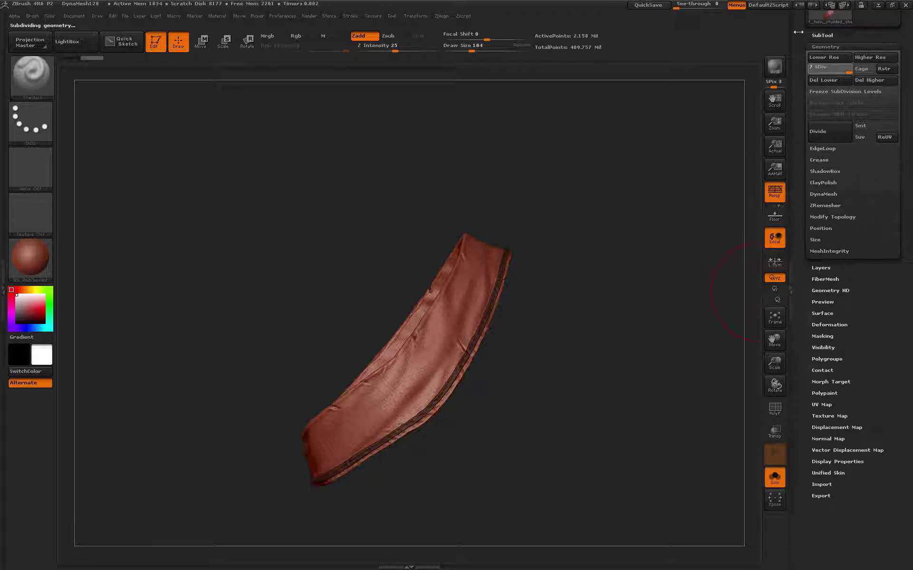
left_click(822, 36)
- Switch to Unity, view the town from above the rooftops, and save the scene
key("alt+Tab")
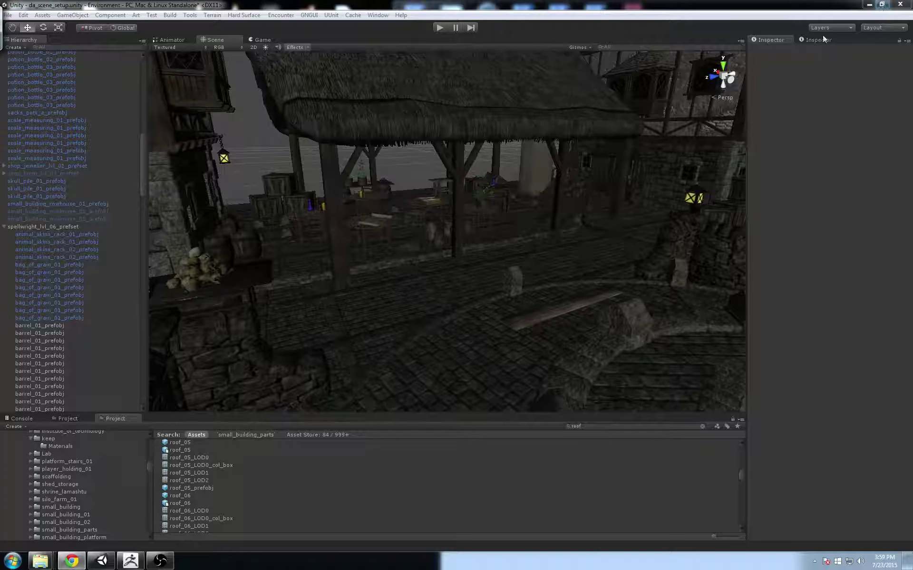
left_click_drag(472, 184, 244, 81, "alt")
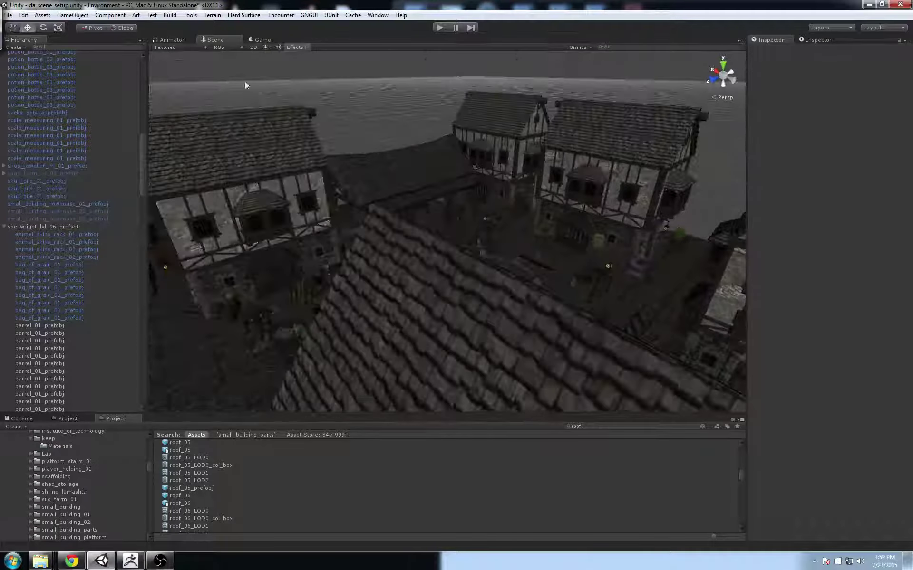
left_click(9, 15)
left_click(28, 53)
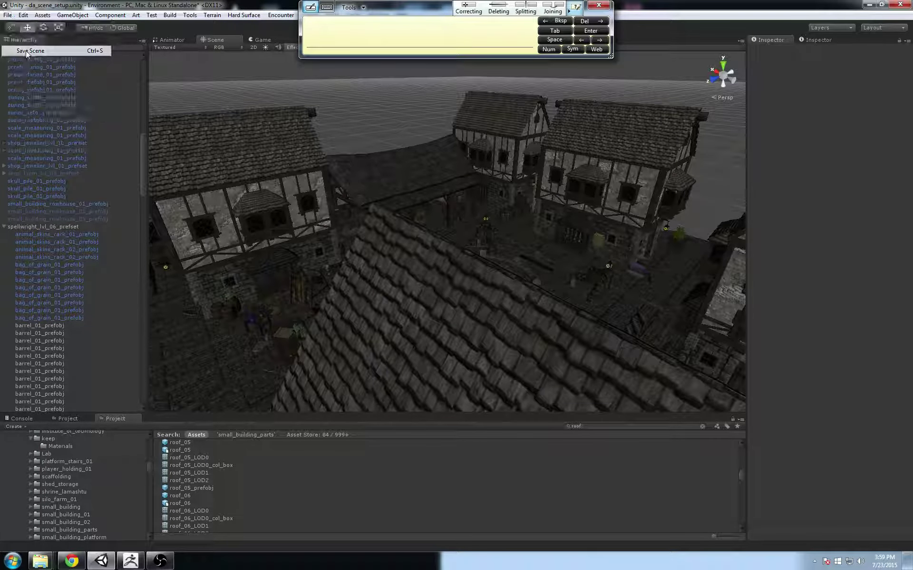
left_click(598, 5)
- Select all objects of the spellwright town block from above, leaving Main Camera out of the selection
left_click_drag(480, 138, 504, 328, "alt")
scroll(552, 183, "down", 5)
scroll(488, 207, "up", 6)
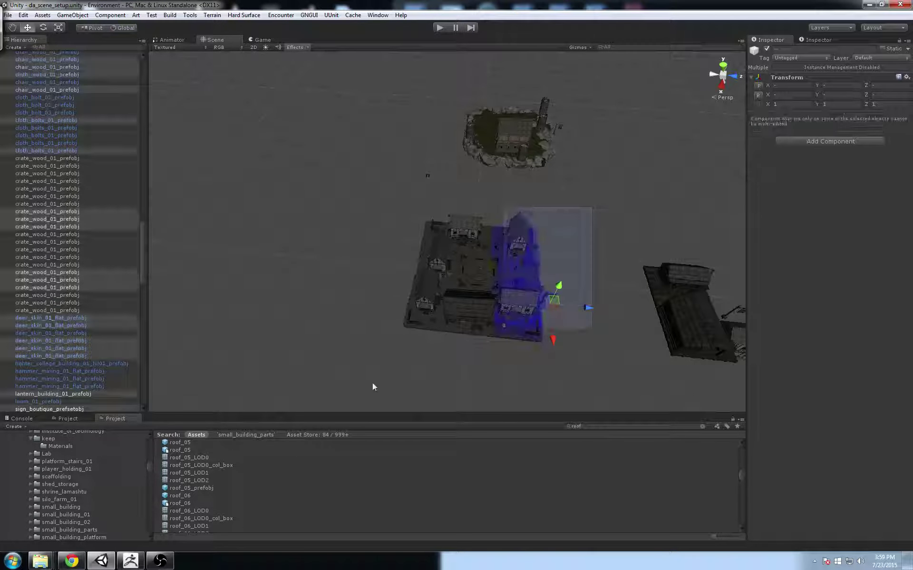
left_click_drag(373, 384, 283, 399)
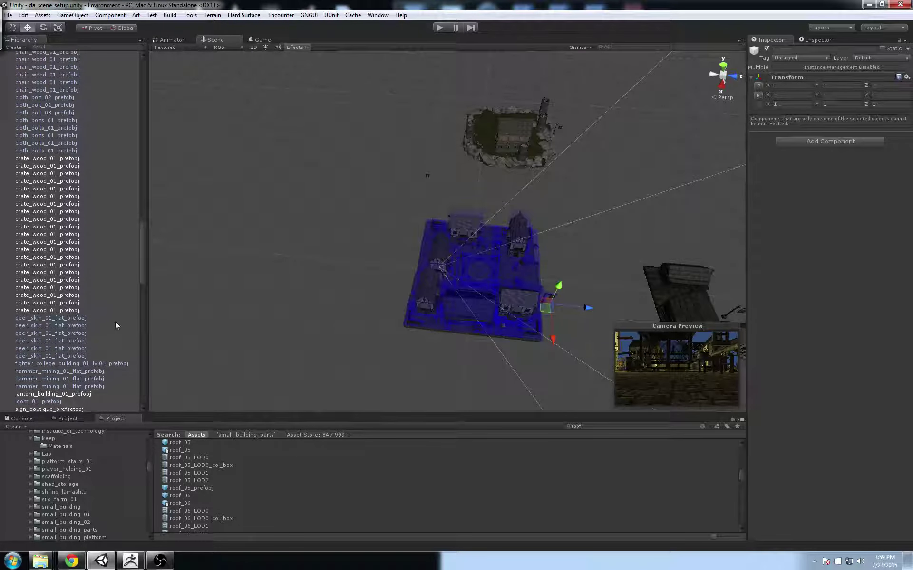
scroll(119, 318, "down", 10)
left_click_drag(144, 285, 147, 87)
left_click(42, 292, "ctrl")
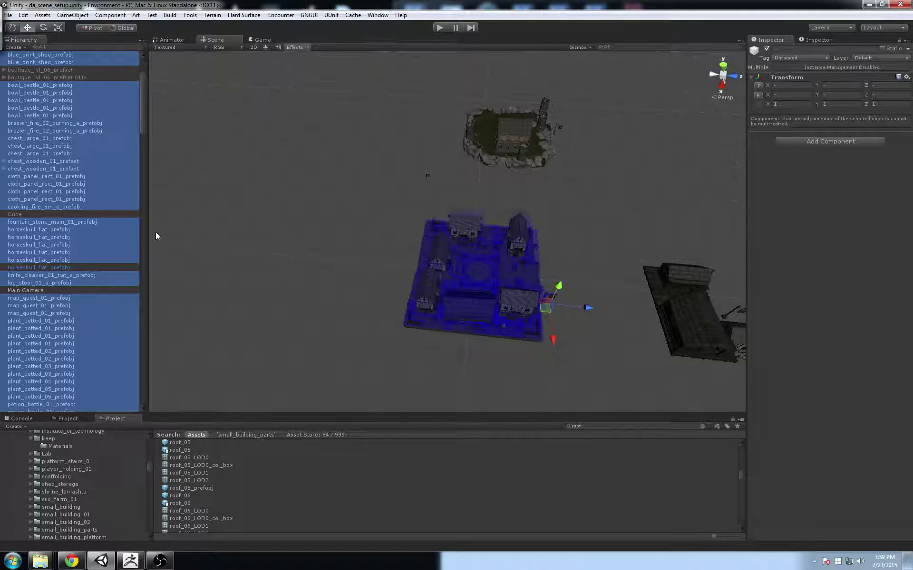
- Widen the object hierarchy, parent the selected objects to spellwright_lvl_06_prefset, and collapse the group
left_click_drag(142, 229, 344, 236)
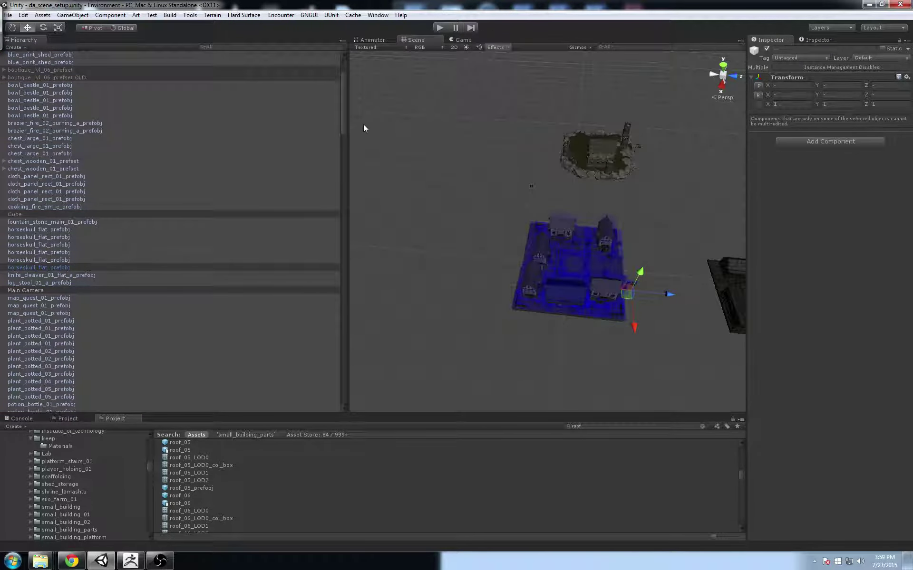
left_click_drag(343, 120, 341, 90)
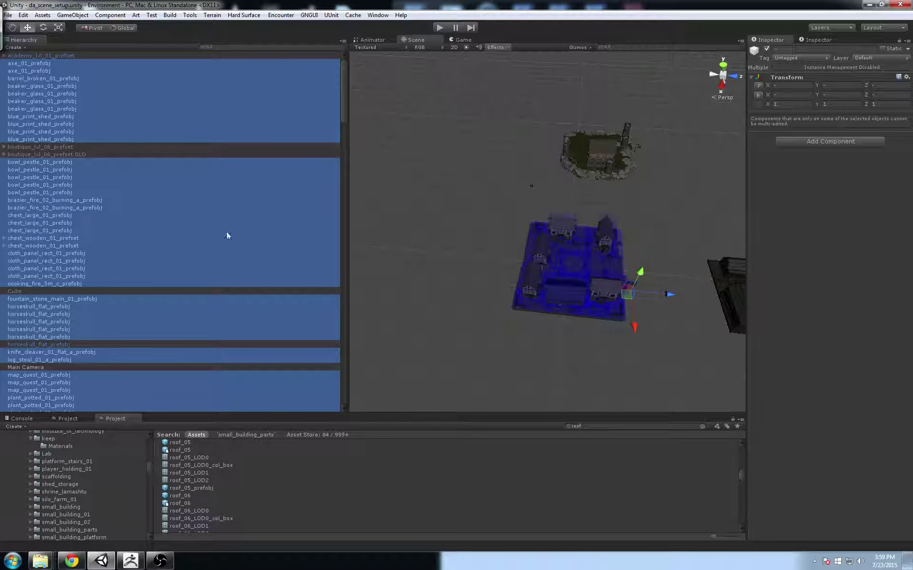
scroll(227, 238, "down", 12)
scroll(226, 238, "down", 11)
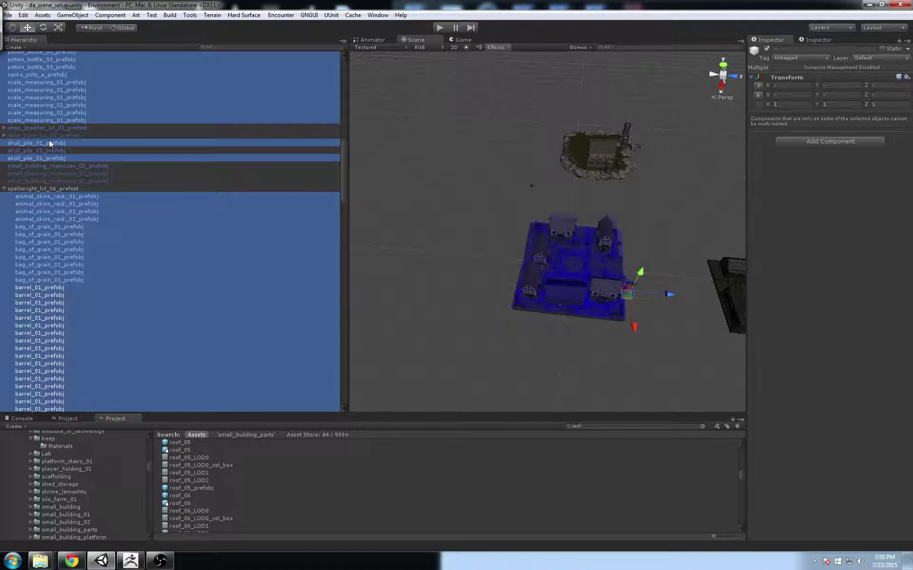
left_click_drag(50, 143, 69, 188)
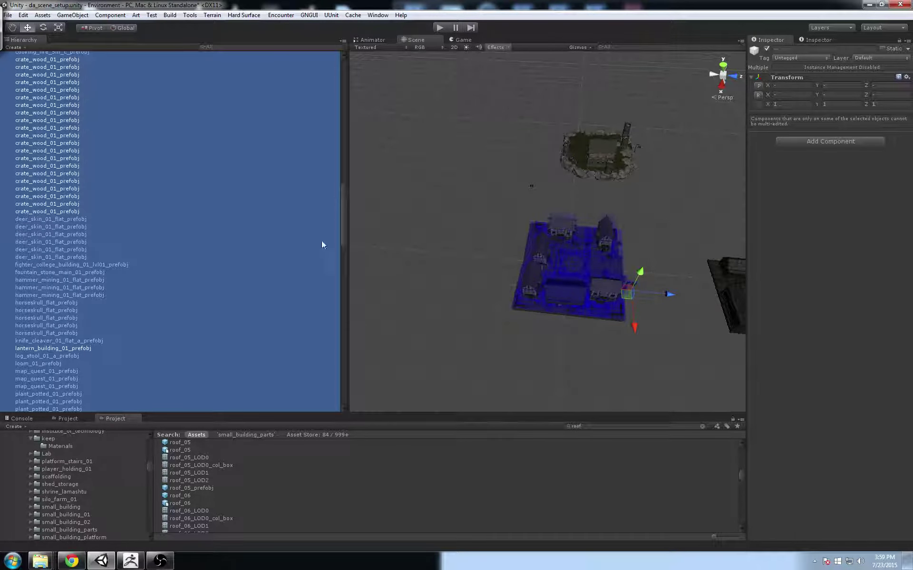
left_click_drag(343, 224, 339, 98)
left_click(3, 132)
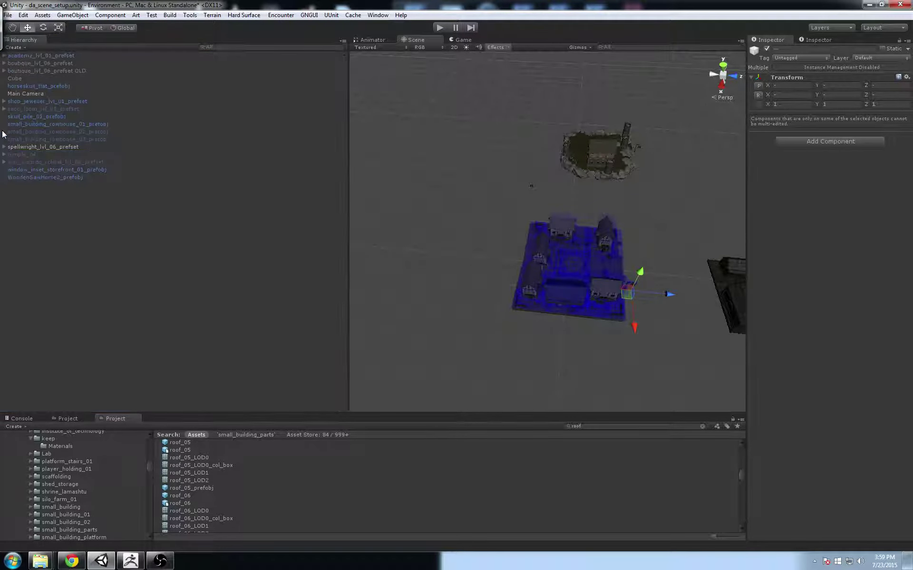
- Select spellwright_lvl_06_prefset and toggle its active state to check which objects it contains, ending with it deactivated
left_click(27, 147)
left_click_drag(454, 272, 497, 267, "alt")
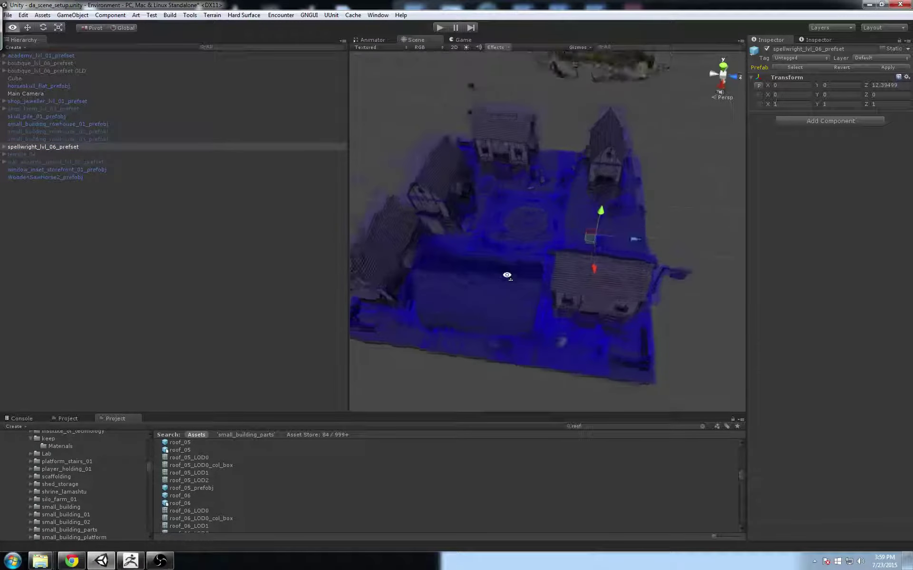
scroll(475, 266, "up", 5)
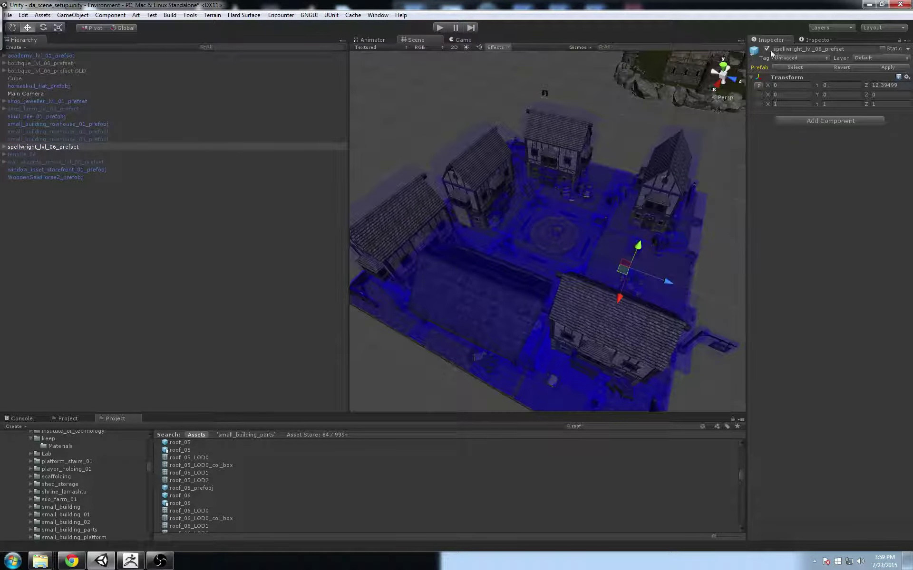
left_click(768, 49)
left_click(767, 49)
left_click(768, 50)
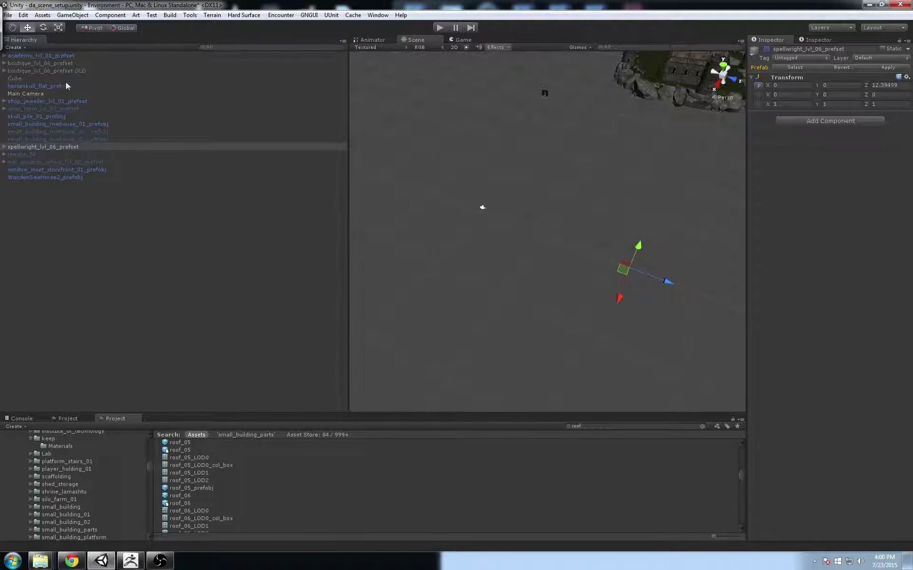
- Delete the boutique_lvl_06_prefset OLD object from the scene
left_click(59, 62)
right_click(60, 70)
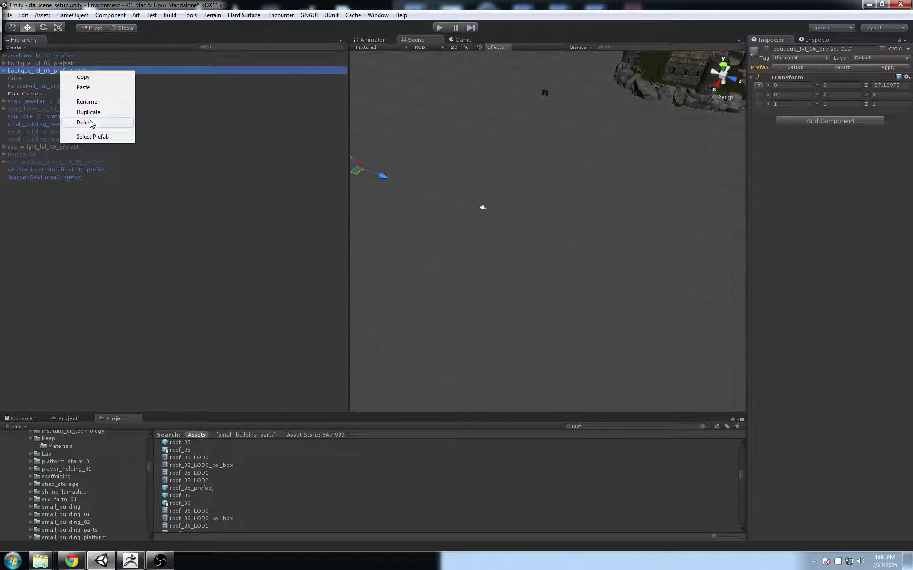
left_click(89, 123)
- Toggle the active state of boutique_lvl_06_prefset to inspect its buildings and square up close, ending with it deactivated
left_click(58, 64)
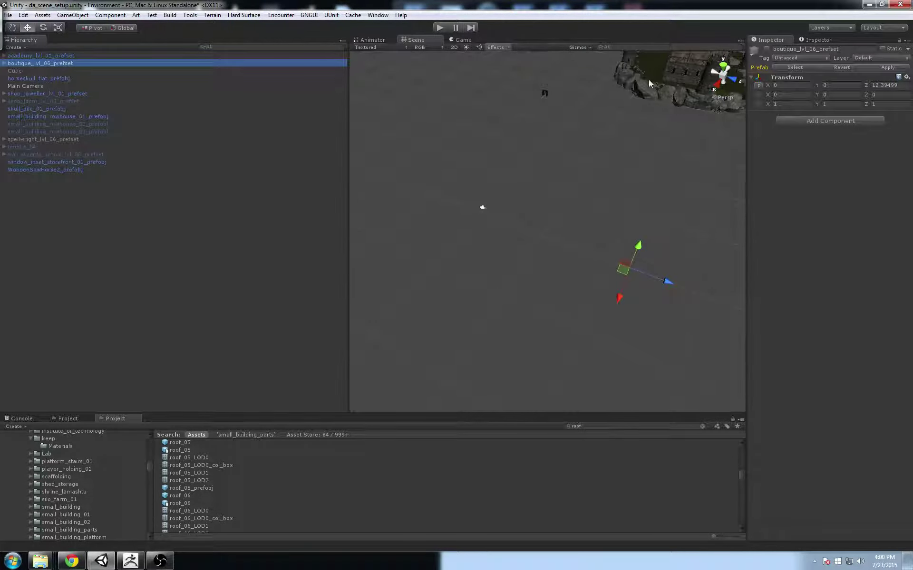
left_click(766, 49)
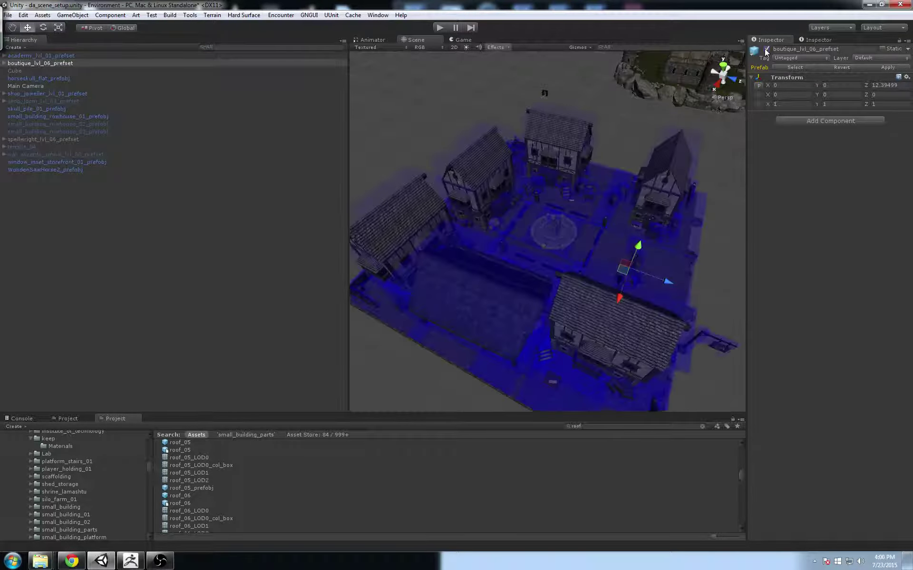
left_click_drag(665, 238, 487, 147, "alt")
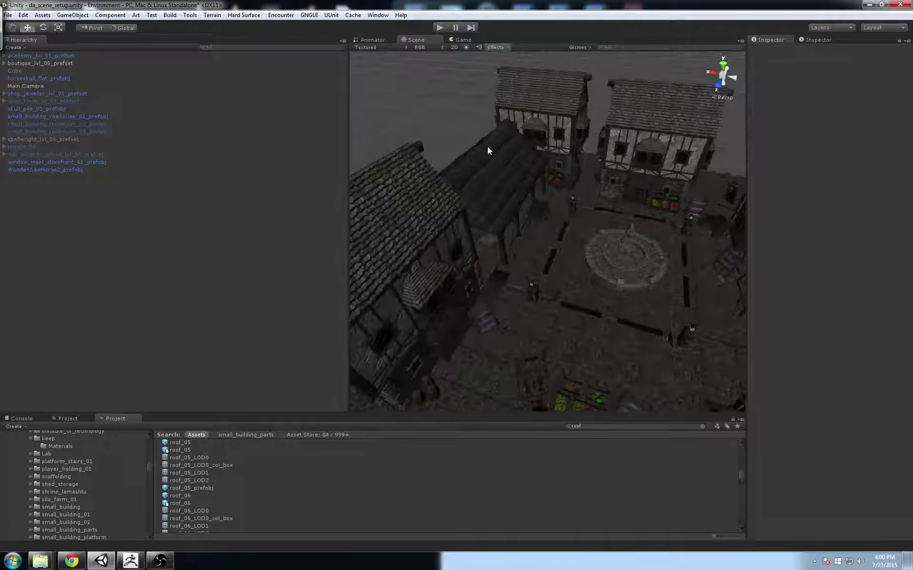
left_click(57, 63)
left_click(766, 49)
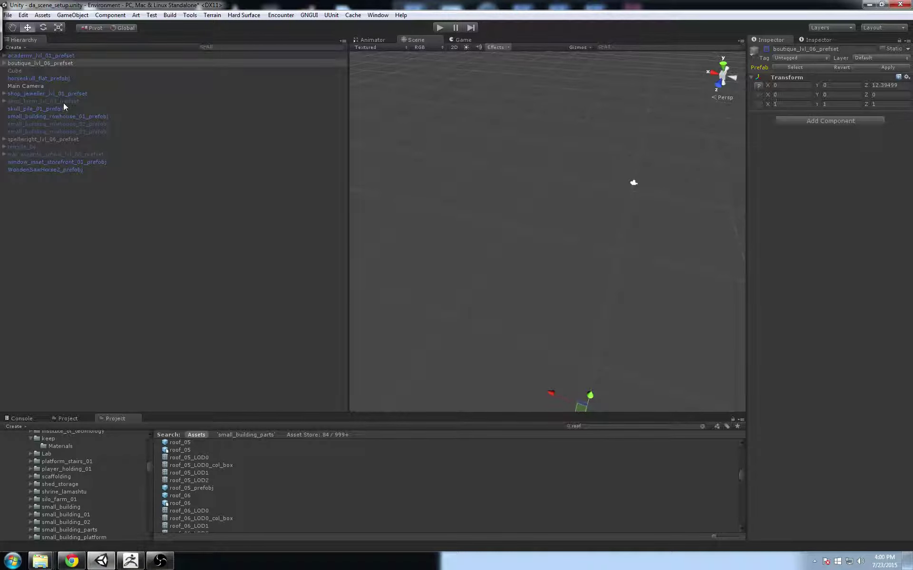
- Activate spellwright_lvl_06_prefset and view its town square from above, with nothing selected
left_click(62, 139)
left_click(766, 49)
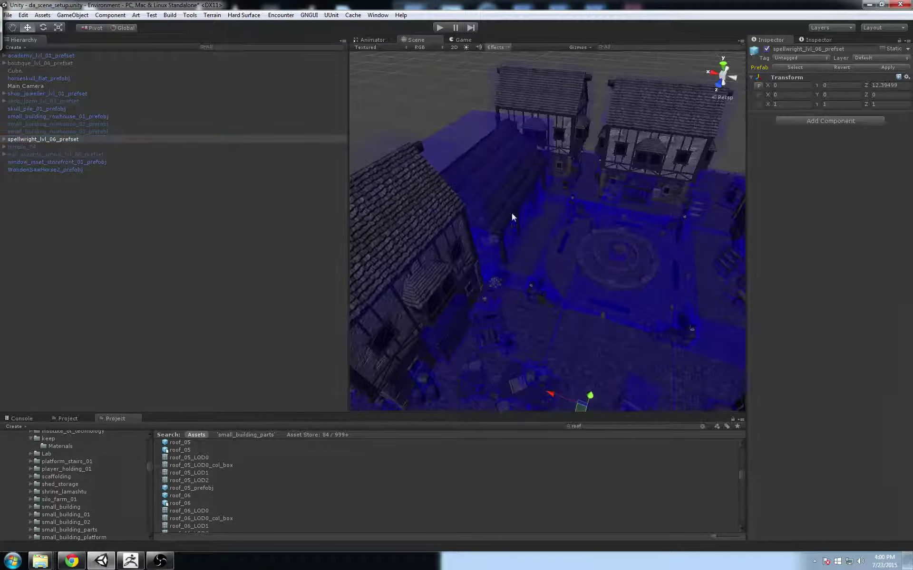
left_click_drag(512, 213, 479, 110, "alt")
left_click(260, 125)
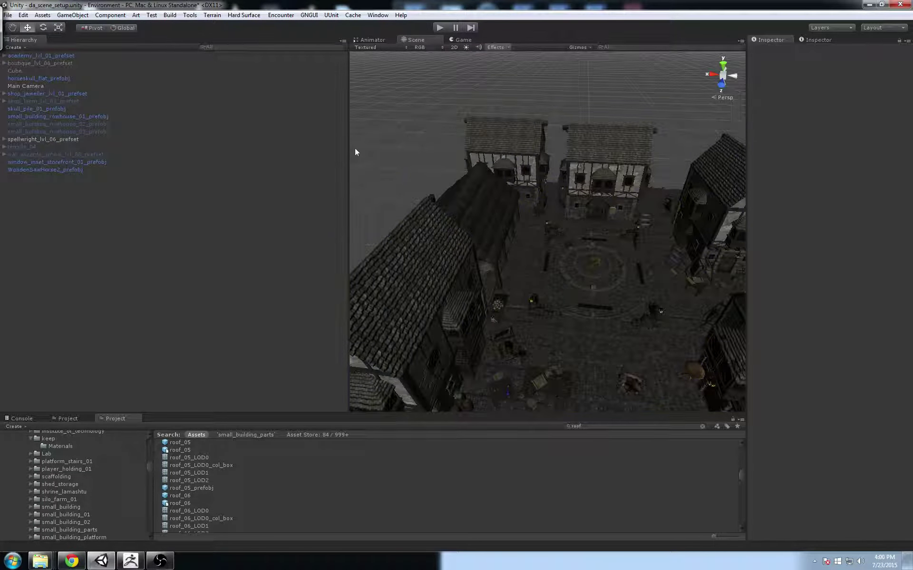
- Narrow the object hierarchy to give the scene view more room, and save the scene
left_click_drag(350, 152, 119, 149)
left_click_drag(456, 229, 438, 263, "alt")
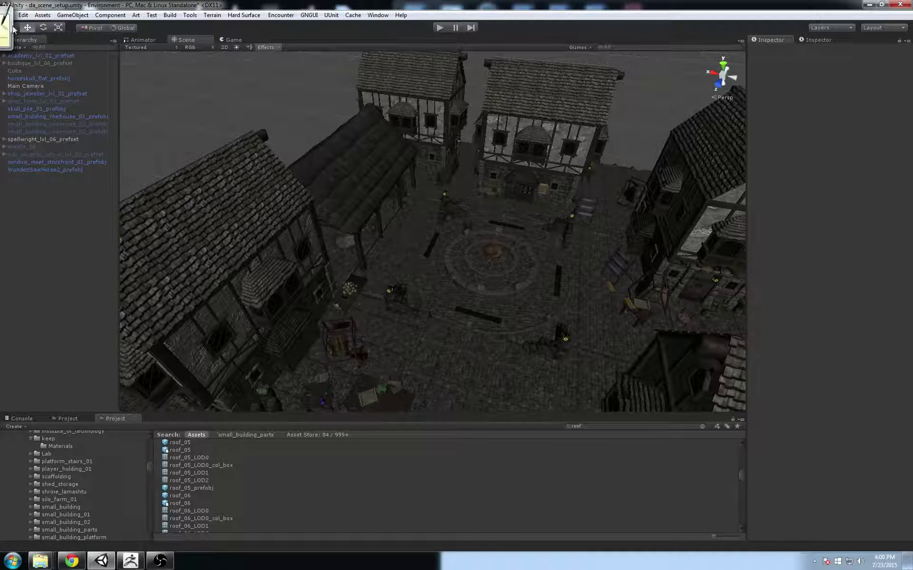
left_click(7, 15)
left_click(30, 51)
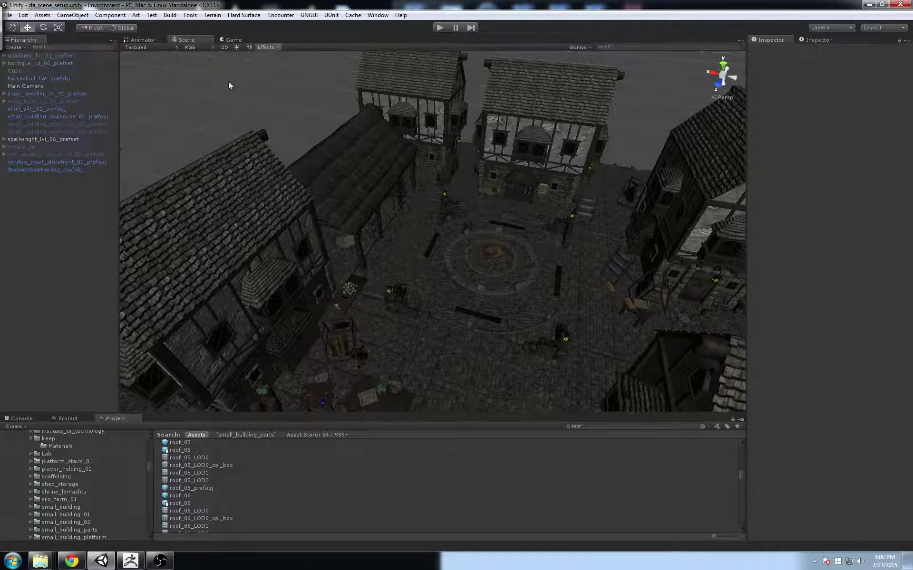
- Minimize Unity and open the depot folder on Local Disk (C:) in File Explorer
left_click(869, 4)
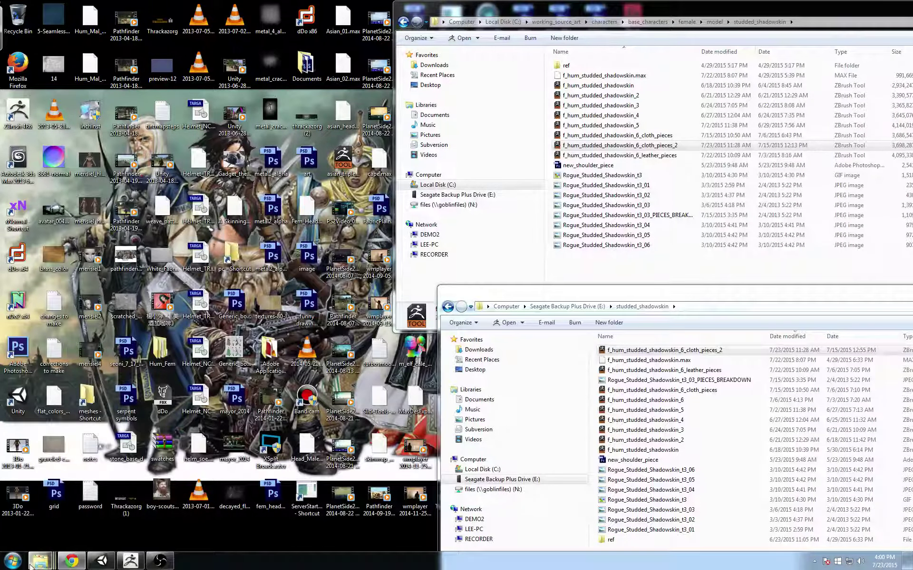
mouse_move(41, 561)
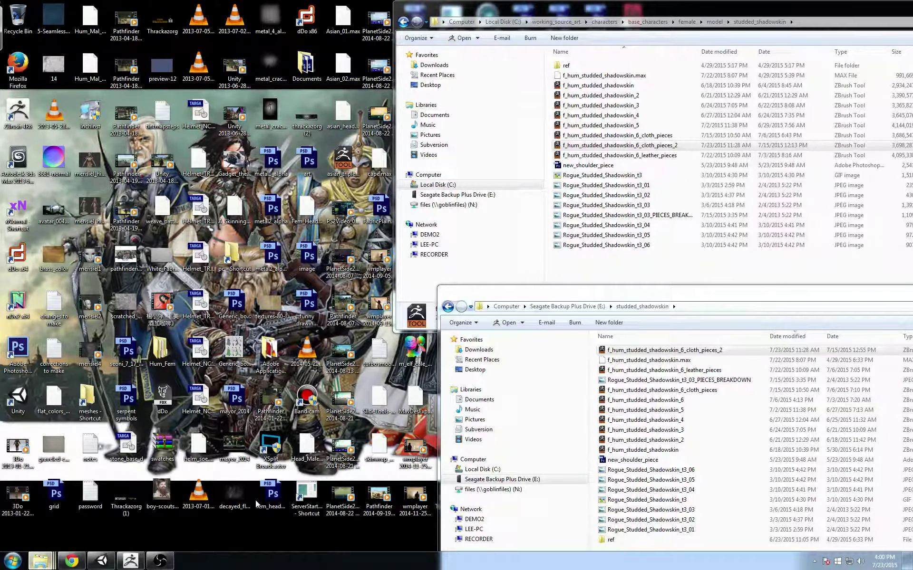
left_click(256, 500)
left_click_drag(195, 195, 259, 145)
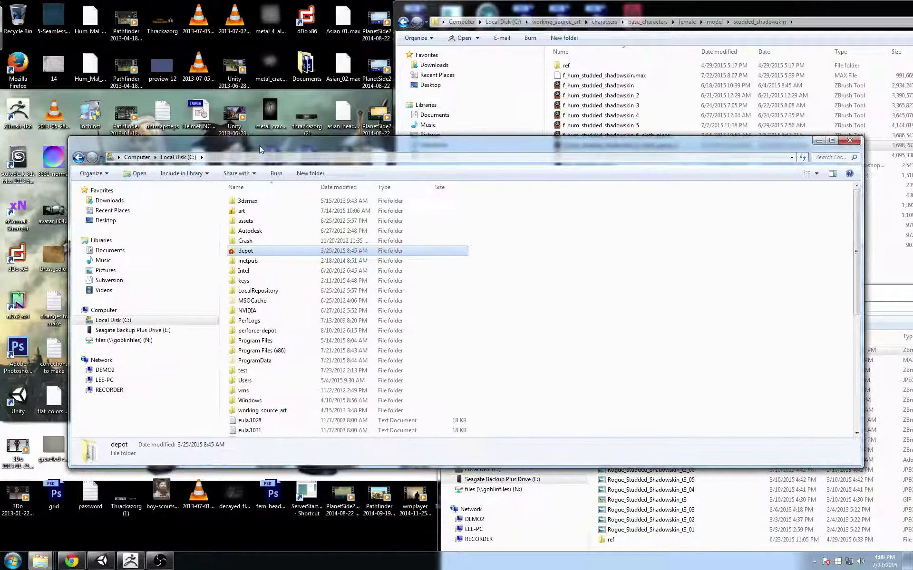
double_click(246, 250)
double_click(266, 281)
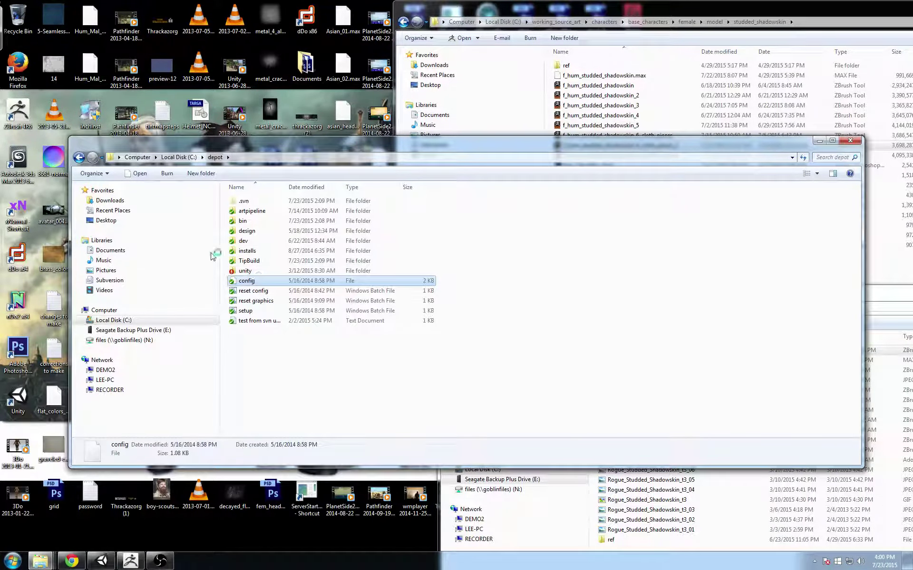
left_click(566, 376)
- Go into unity\Environment\Assets\environment\scenes within the depot folder
double_click(257, 271)
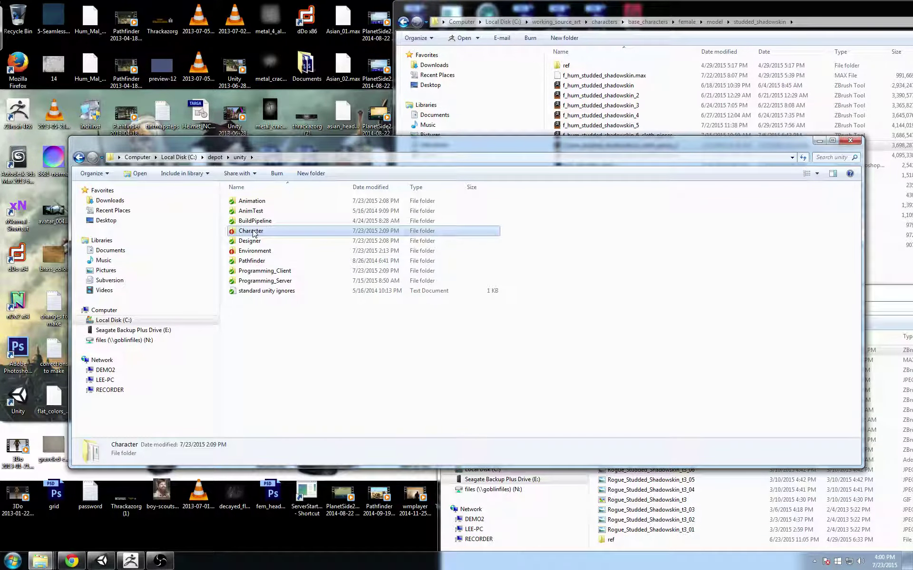
double_click(253, 250)
double_click(246, 201)
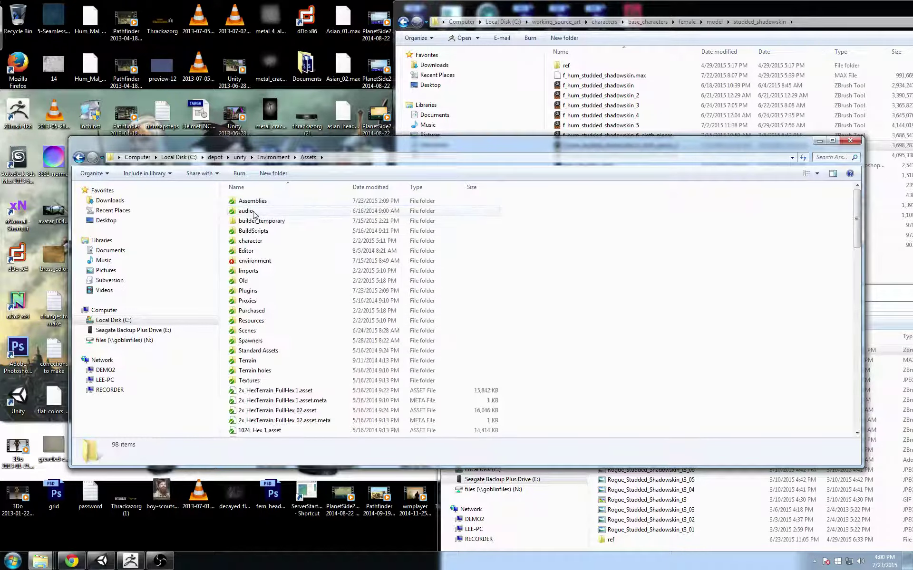
double_click(257, 264)
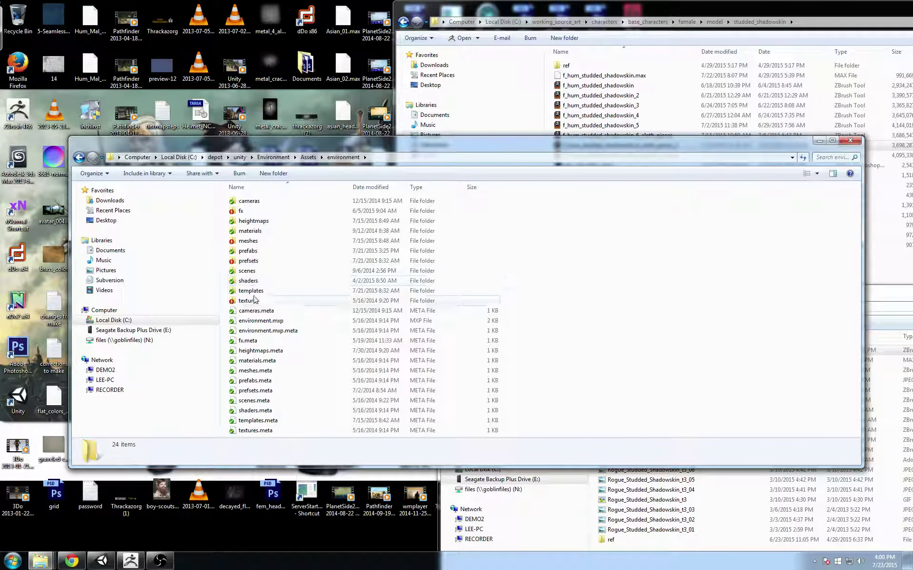
double_click(252, 274)
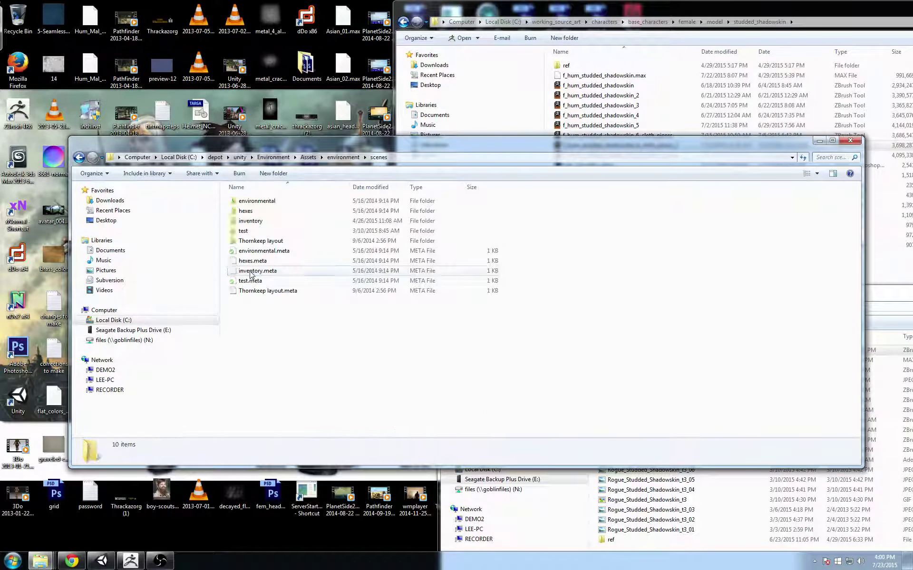
- Look inside the environmental and test folders under scenes for the saved scene file
double_click(257, 201)
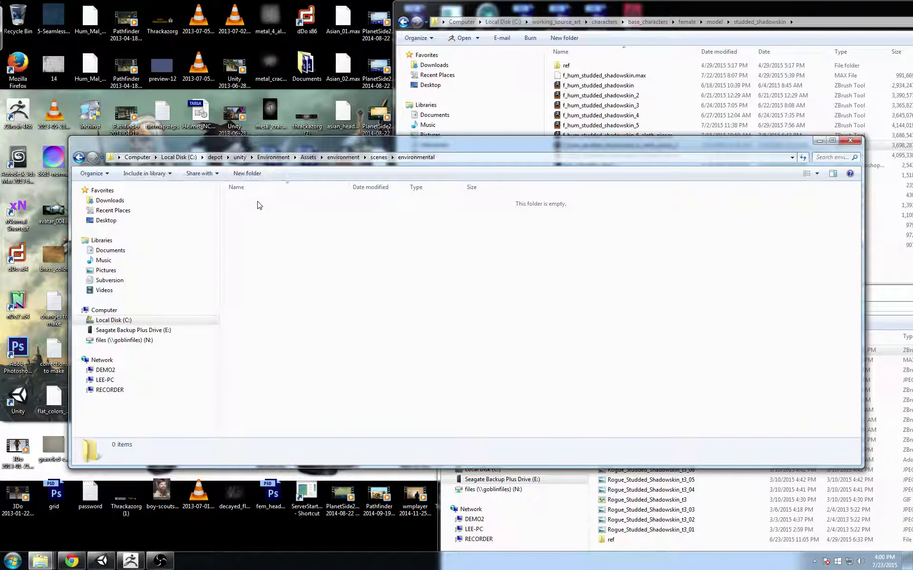
left_click(84, 162)
double_click(249, 232)
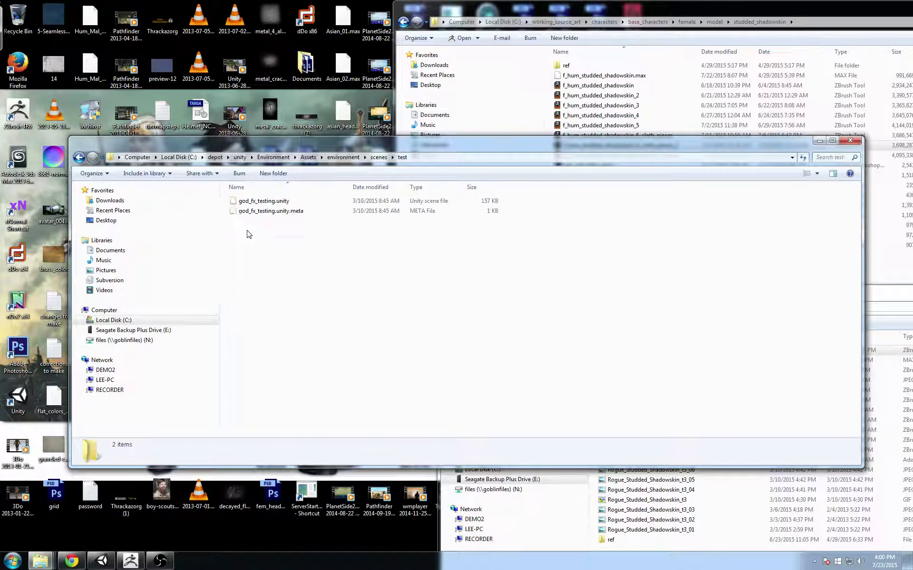
left_click(79, 156)
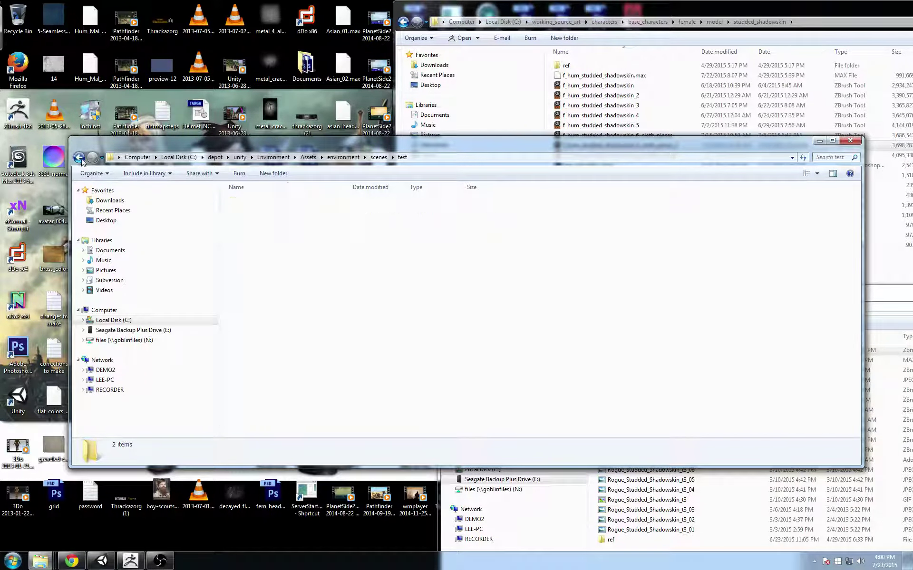
- Switch to Unity, check the folder offered for saving the scene under a new name, cancel, and return to File Explorer
left_click(101, 561)
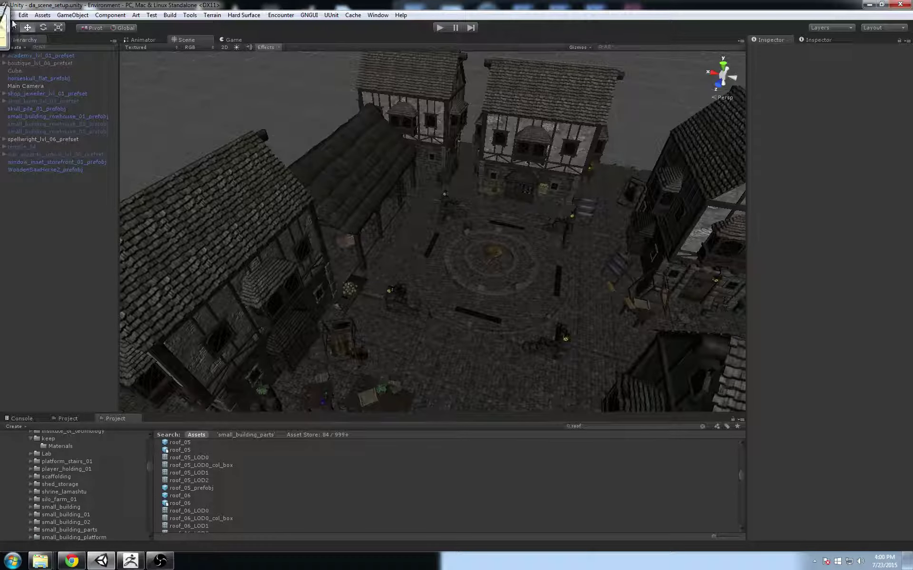
left_click(8, 15)
left_click(28, 60)
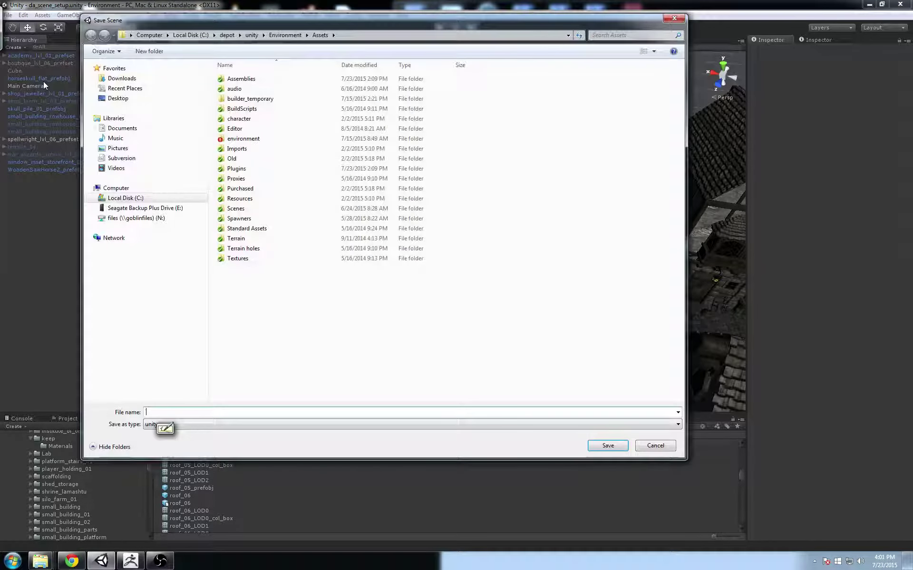
left_click(647, 445)
left_click(867, 4)
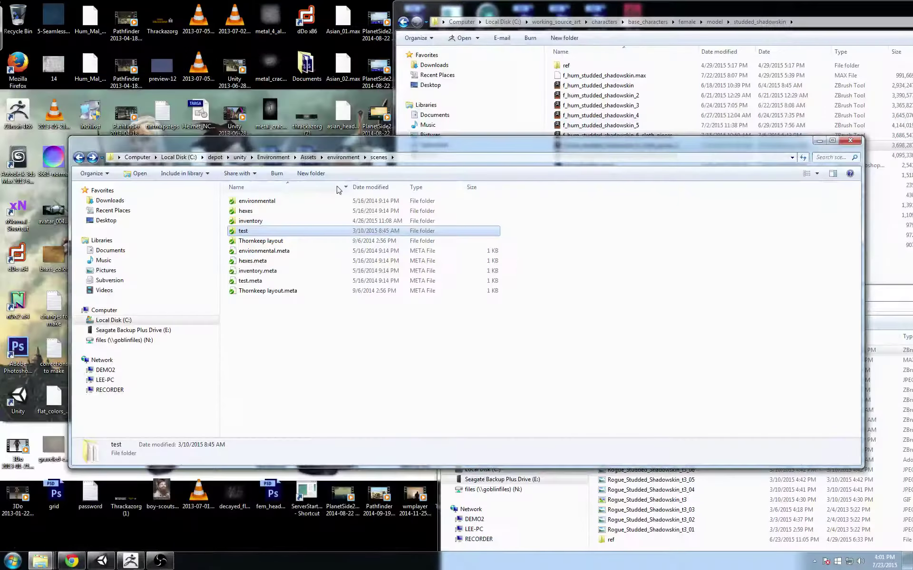
- Check the test, inventory, environmental and hexes folders under environment\scenes for the scene file, and return to the environment folder
left_click(338, 160)
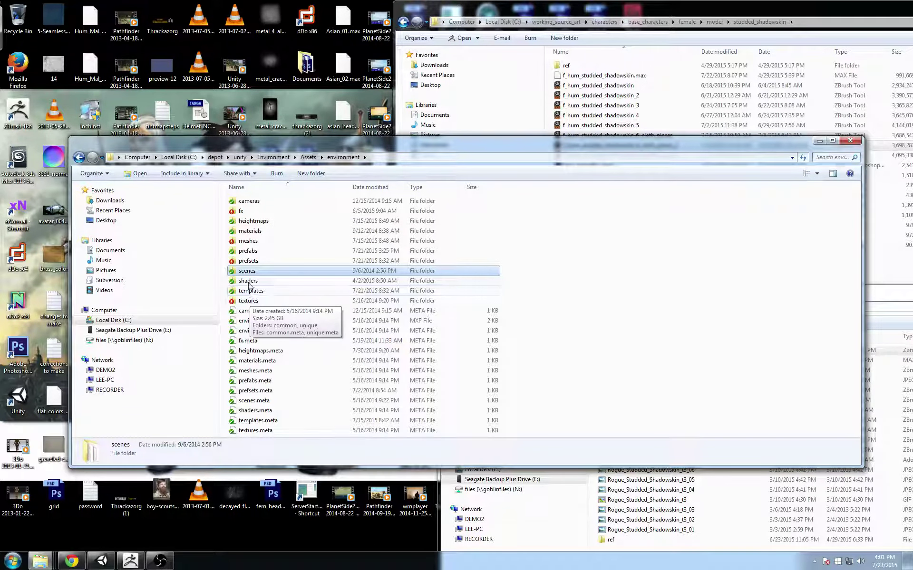
double_click(259, 271)
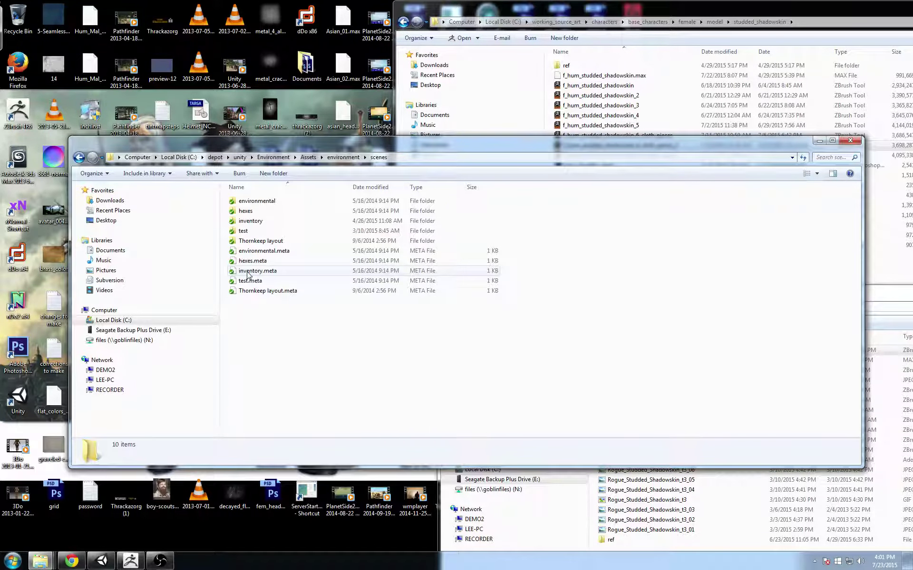
double_click(252, 231)
key("BackSpace")
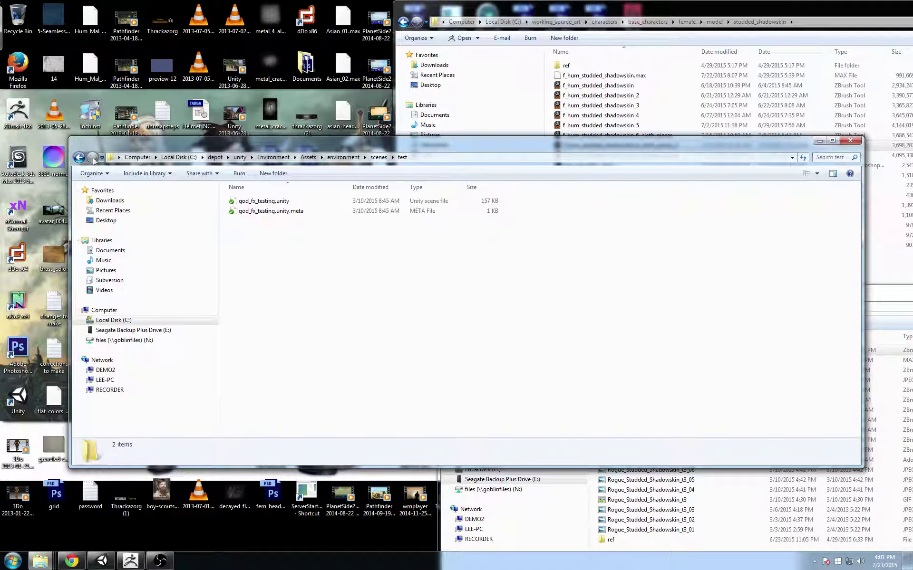
double_click(281, 221)
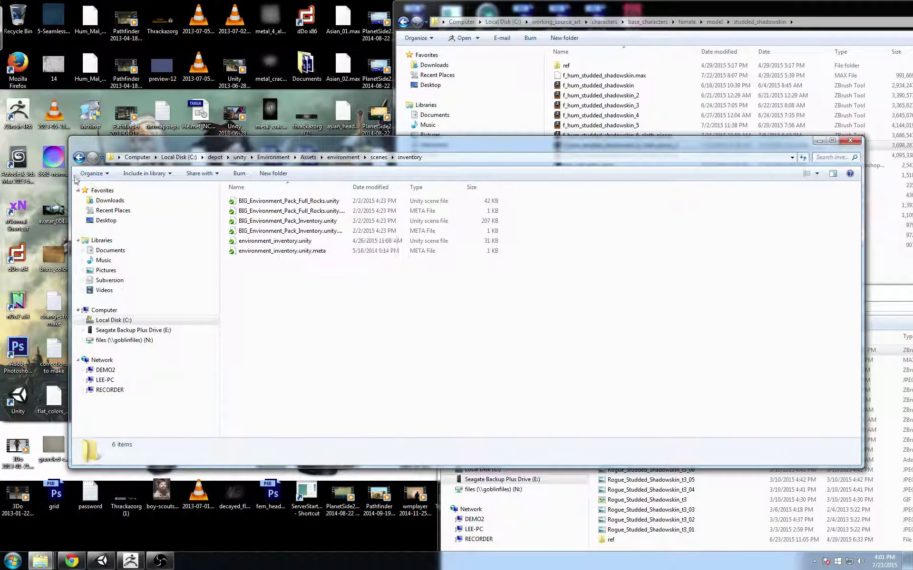
left_click(79, 157)
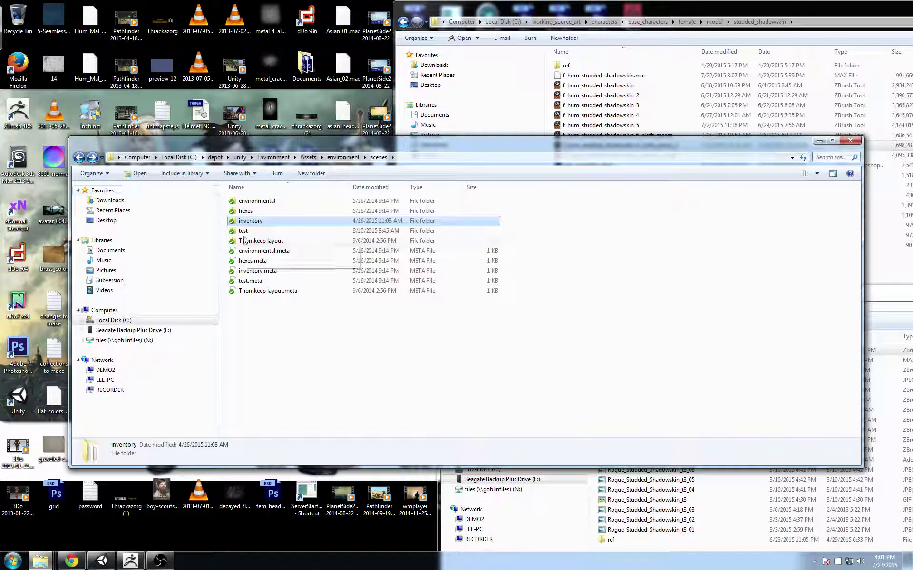
double_click(245, 201)
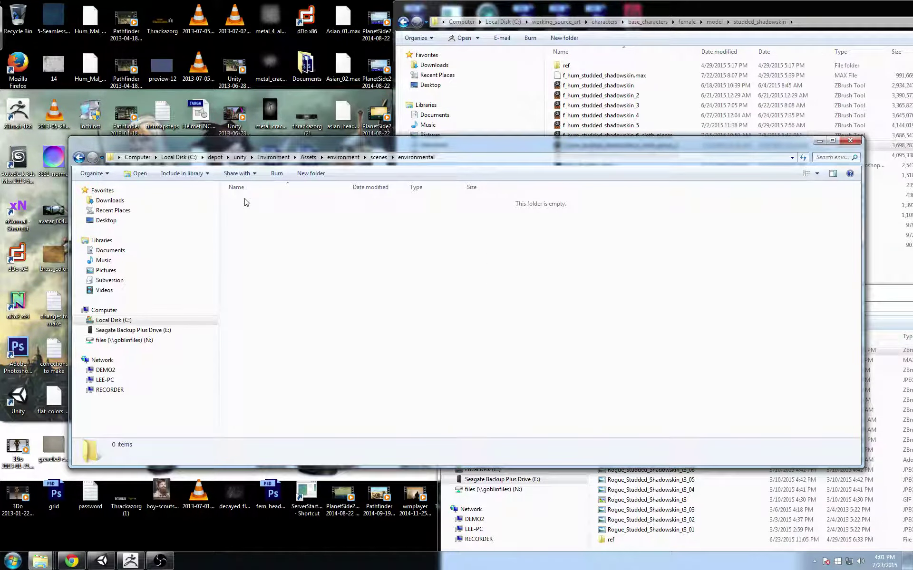
left_click(79, 157)
double_click(247, 211)
left_click(79, 158)
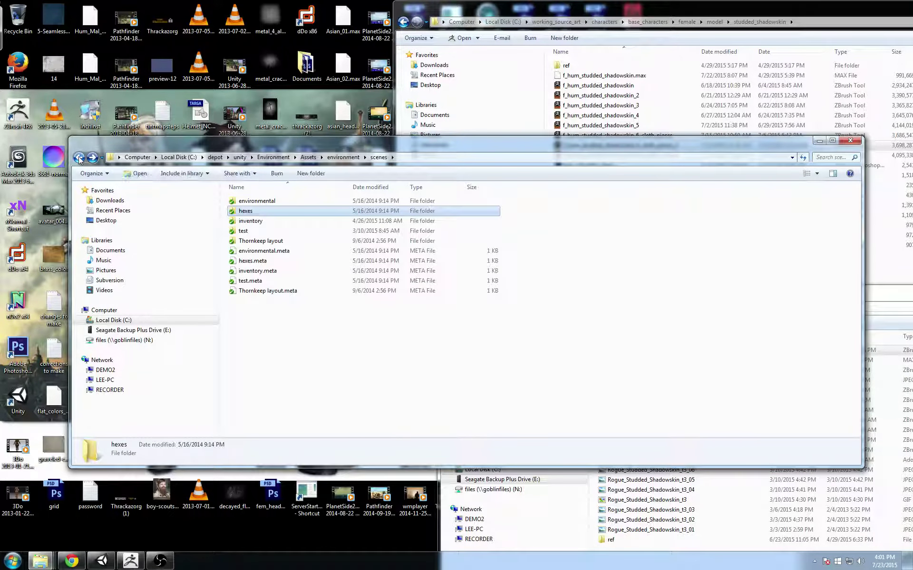
left_click(79, 157)
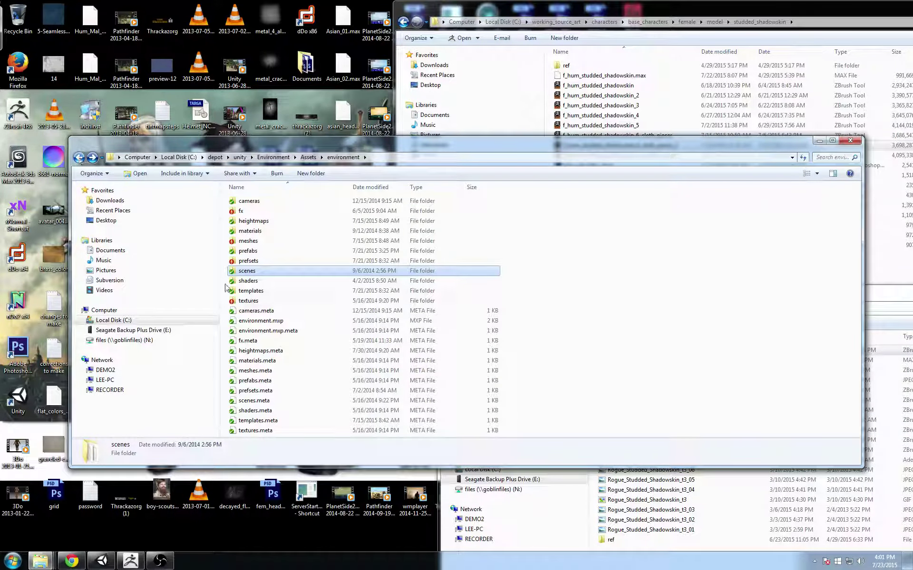
- Go to Assets\Scenes\Temp and select da_scene_setup.unity.meta
left_click(314, 158)
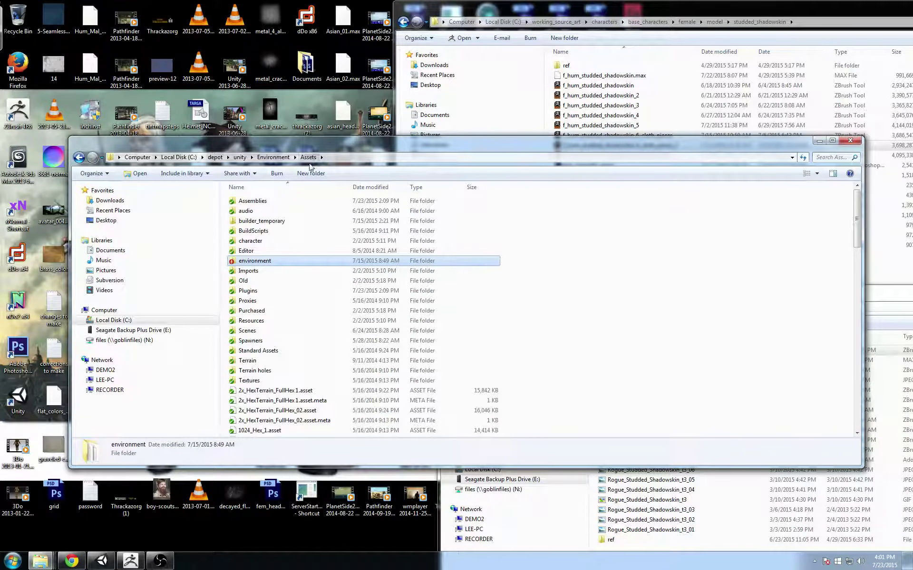
double_click(255, 329)
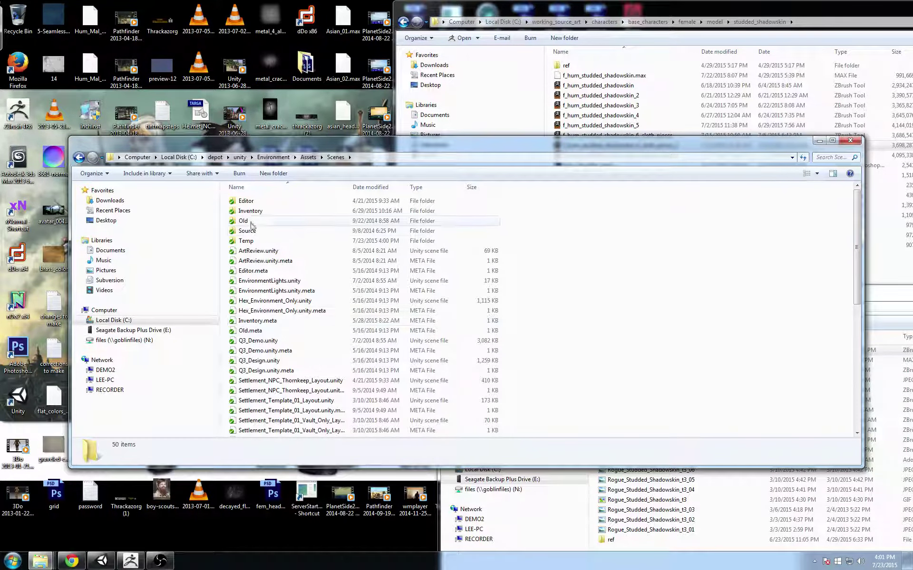
scroll(309, 309, "down", 9)
scroll(313, 310, "up", 9)
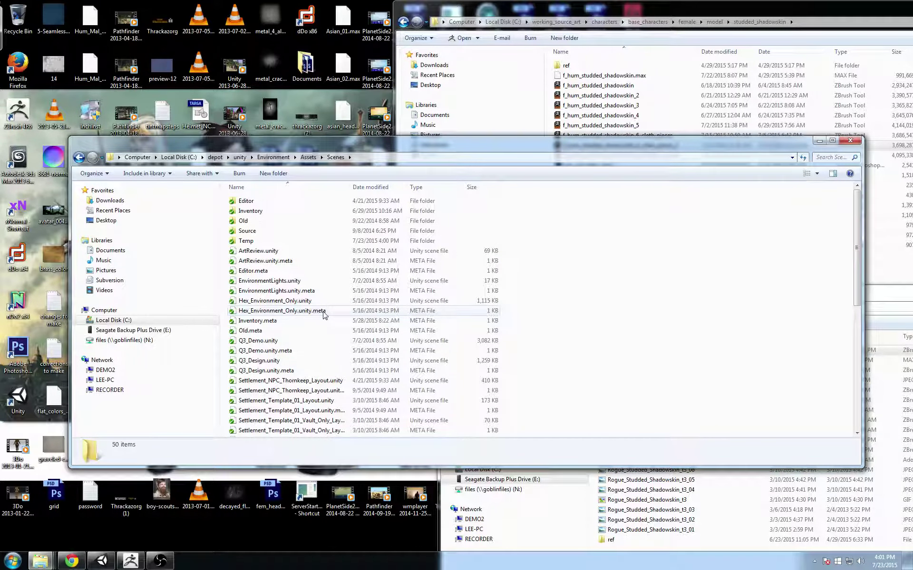
double_click(257, 241)
left_click(265, 210)
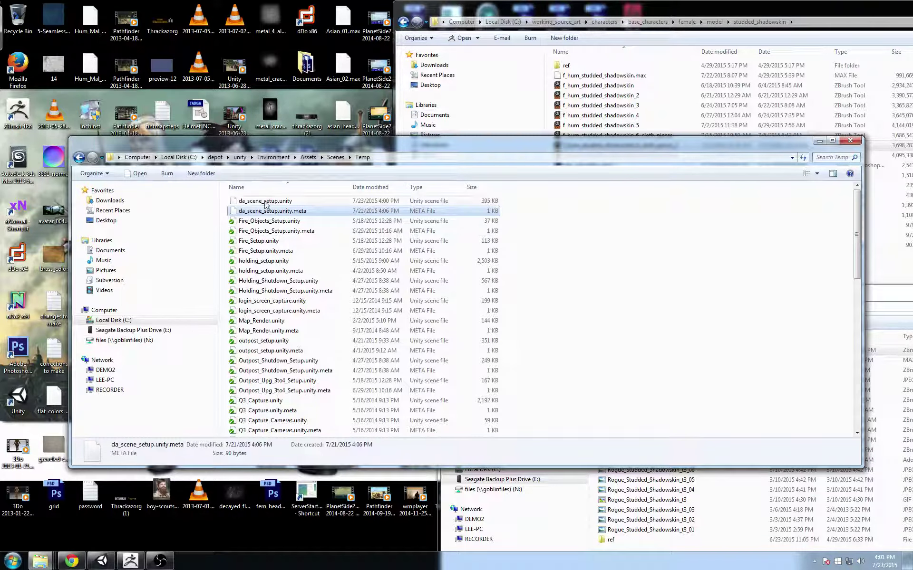
- Select both da_scene_setup.unity and its .meta file and add them to TortoiseSVN version control
left_click(265, 203, "shift")
right_click(262, 205)
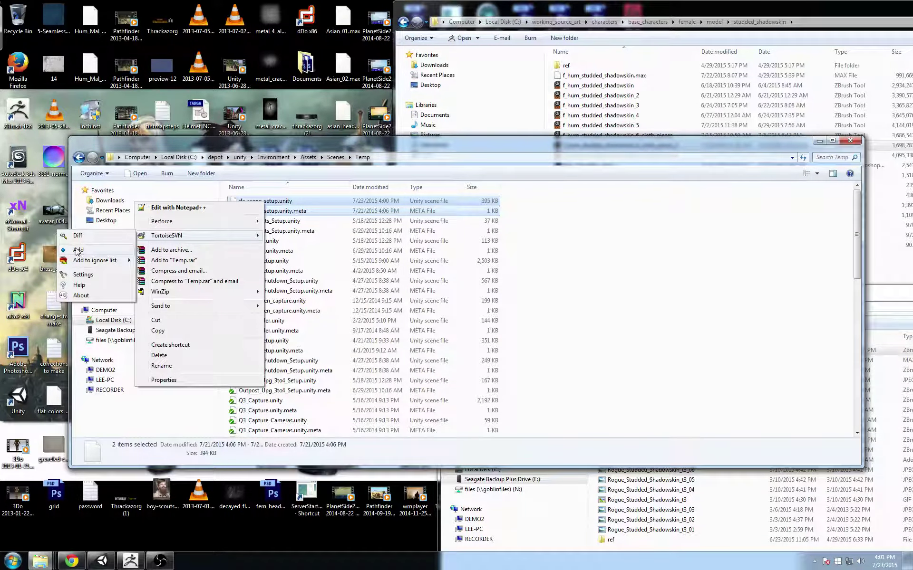
key("Escape")
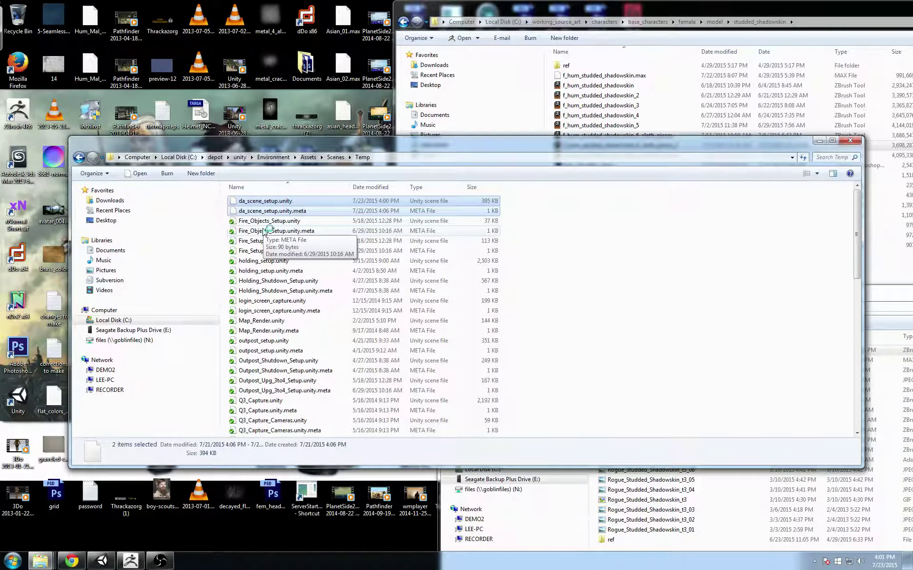
- Commit the two da_scene_setup files to SVN with the message "test scene with the environment structures being made"
right_click(262, 205)
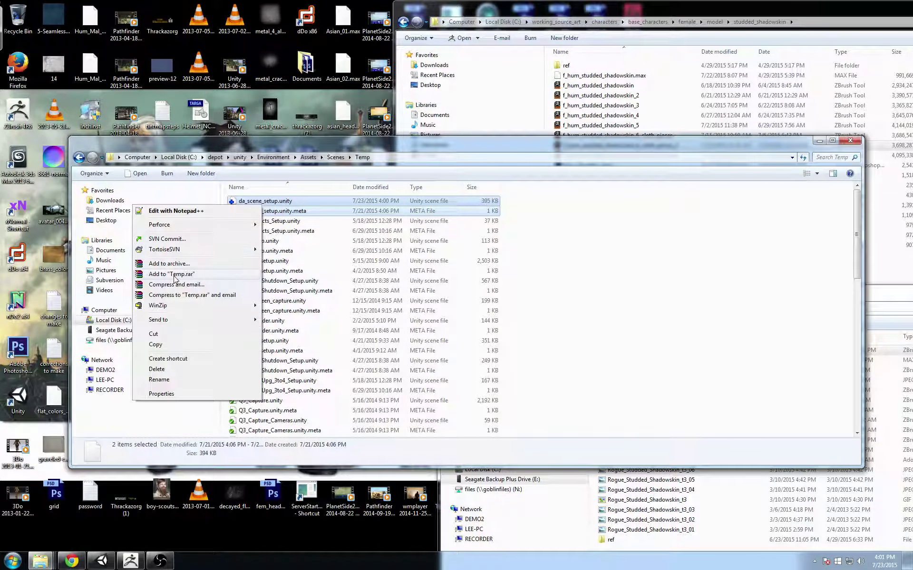
left_click(167, 240)
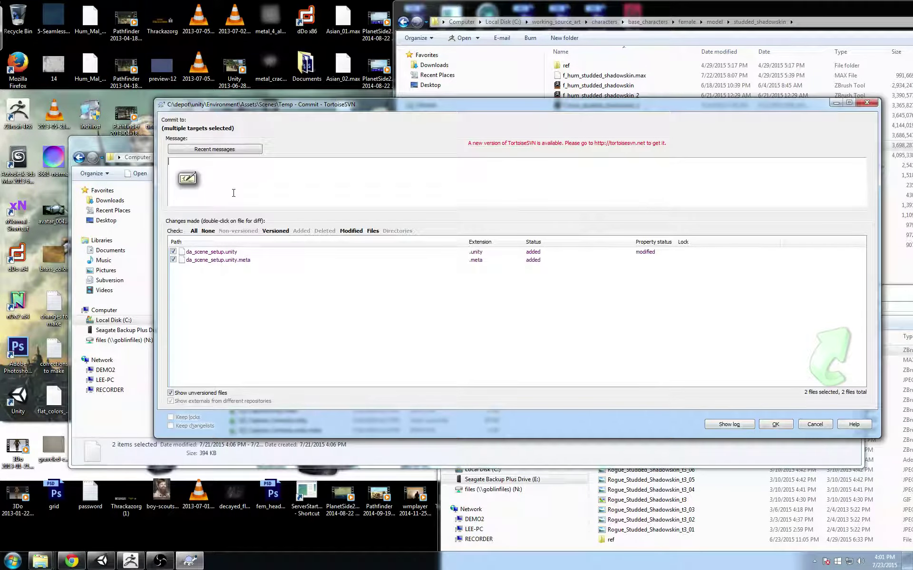
type("se")
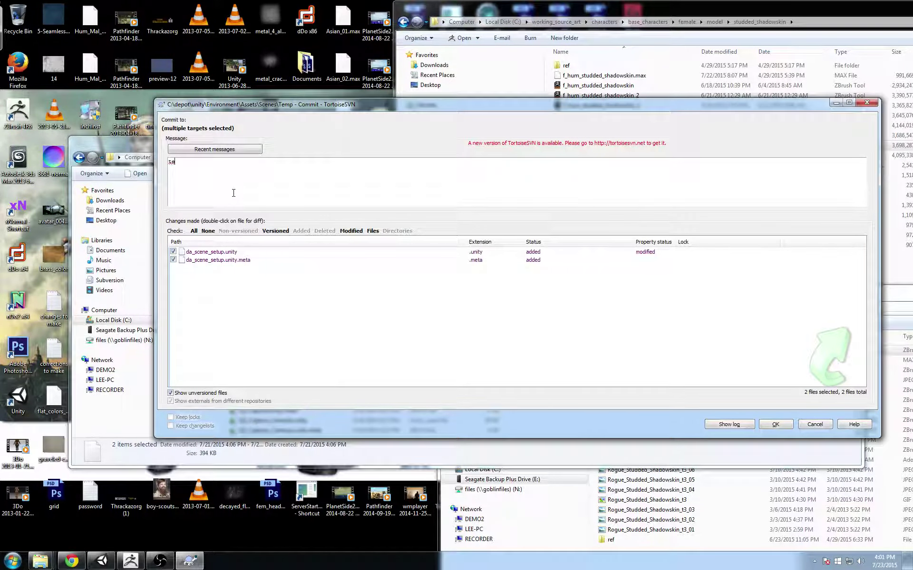
type("st scene with the")
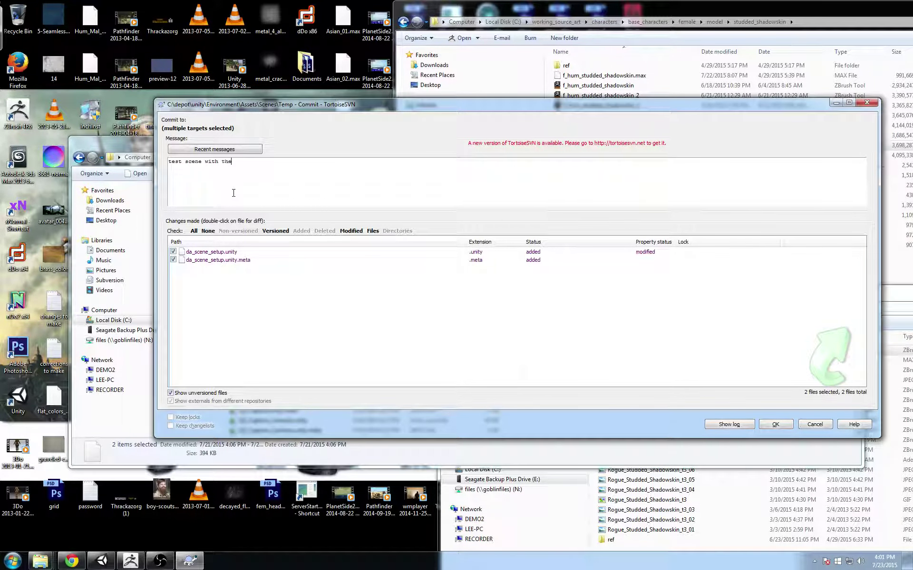
type(" environment structures being made")
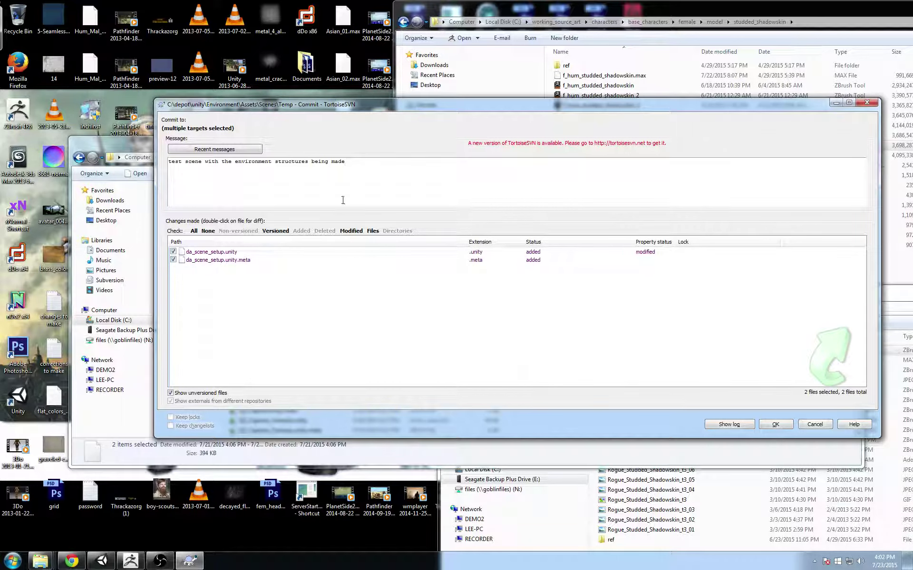
left_click(786, 427)
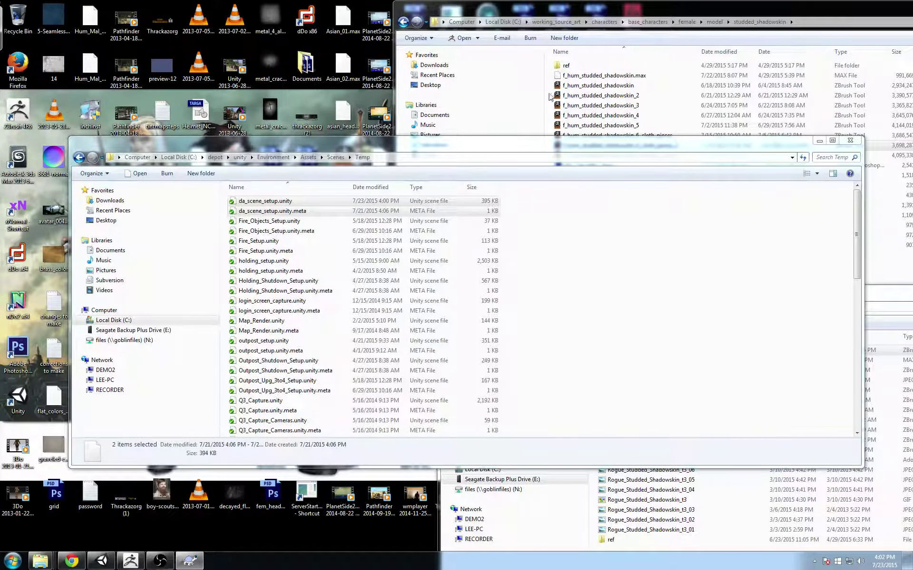
- Select the full path of the Scenes\Temp folder and switch to another window
left_click(380, 157)
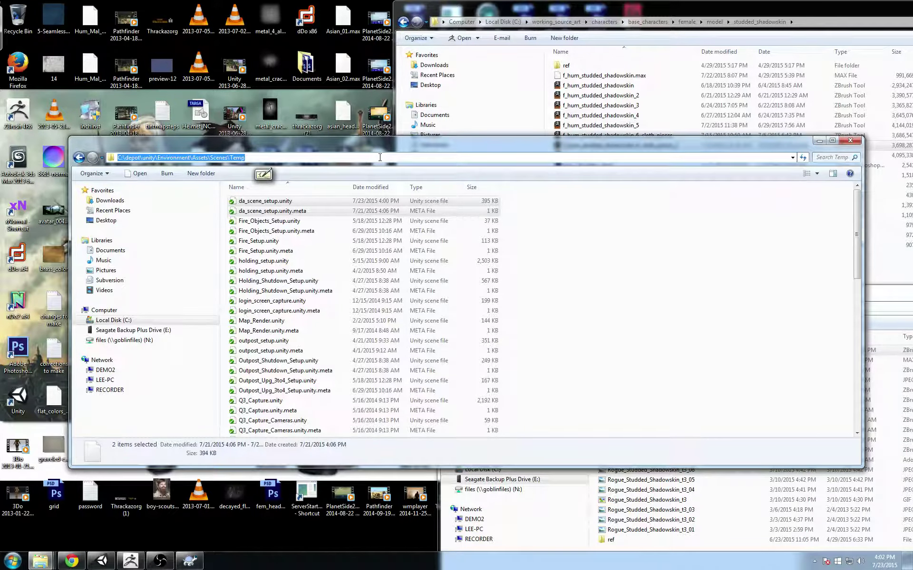
key("alt+Tab")
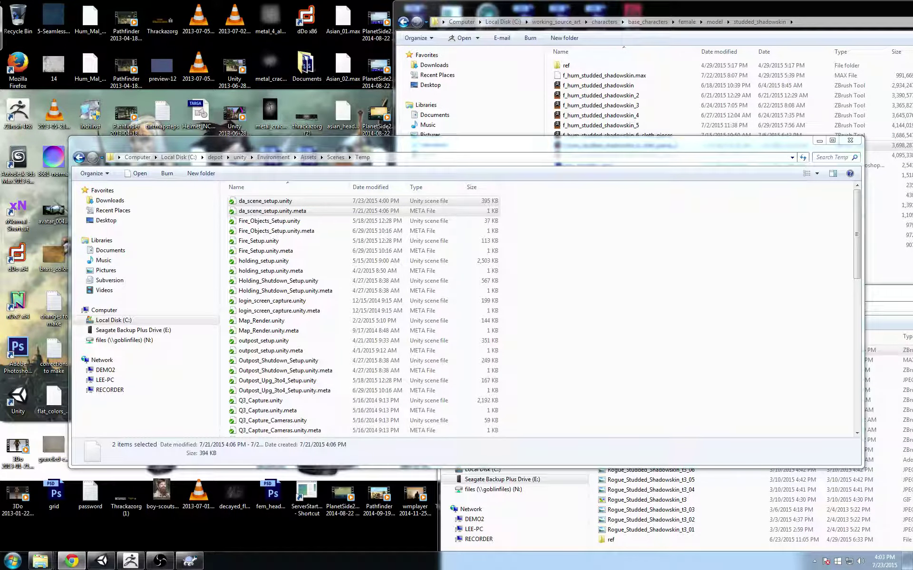
- Switch to ZBrush and open the cloth strip's surface noise in NoiseMaker at its noise strength setting
left_click(129, 563)
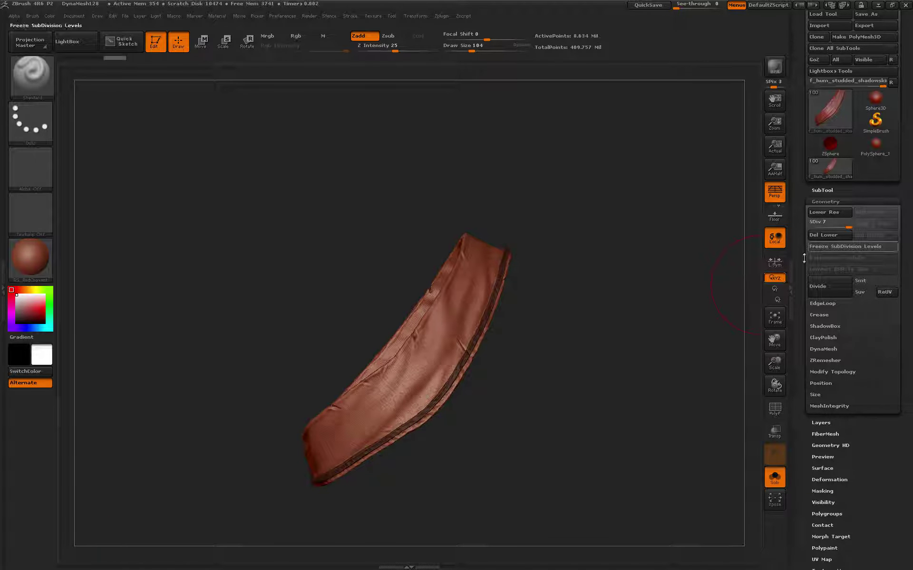
left_click(825, 466)
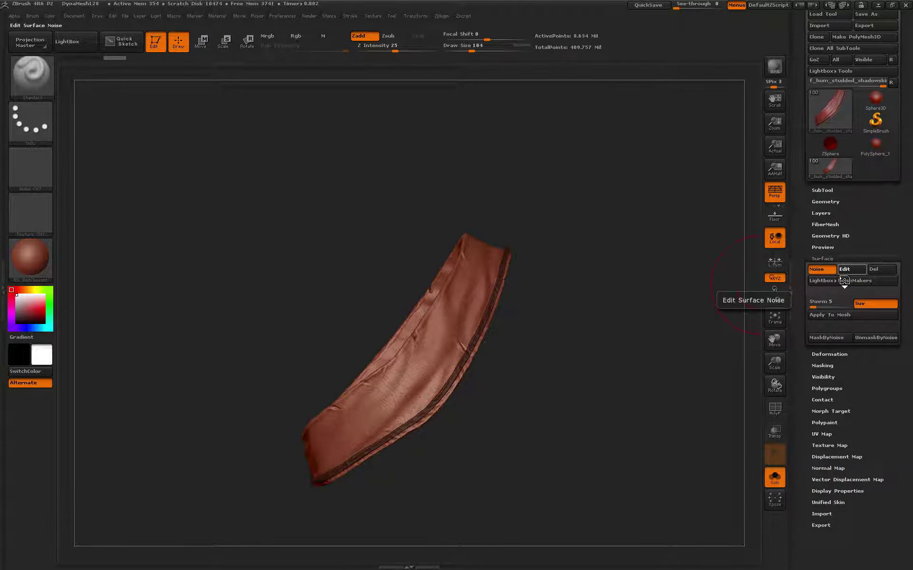
left_click(845, 274)
left_click(812, 182)
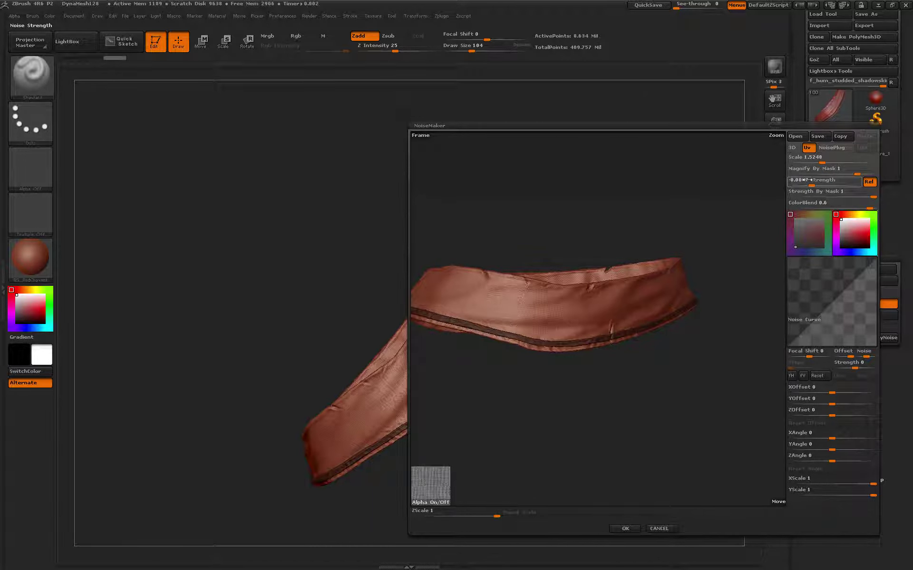
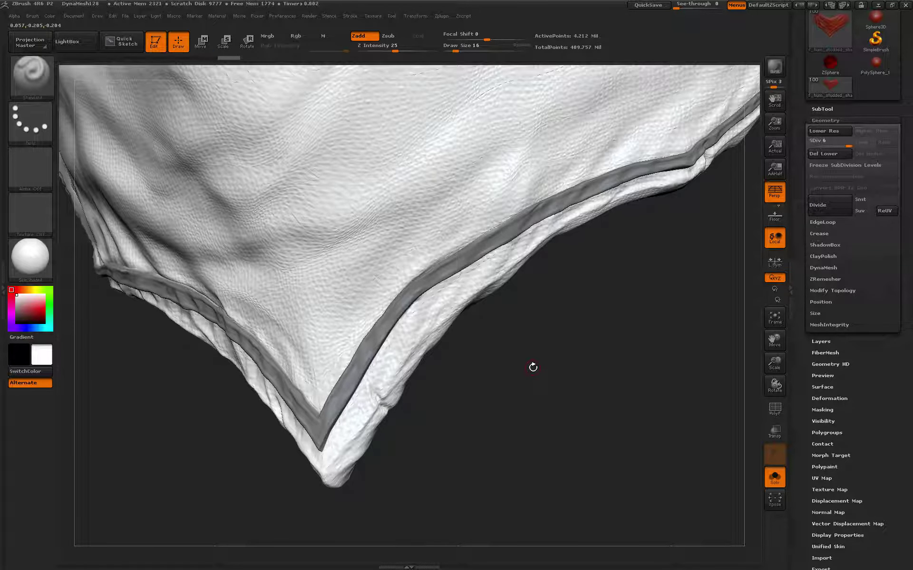
- Touch up the mask band around the cloth's pointed lower tip with the mask pen
mouse_move(532, 366)
left_mouse_down()
mouse_move(666, 279)
mouse_move(344, 329)
mouse_move(339, 322)
mouse_move(431, 328)
left_mouse_up()
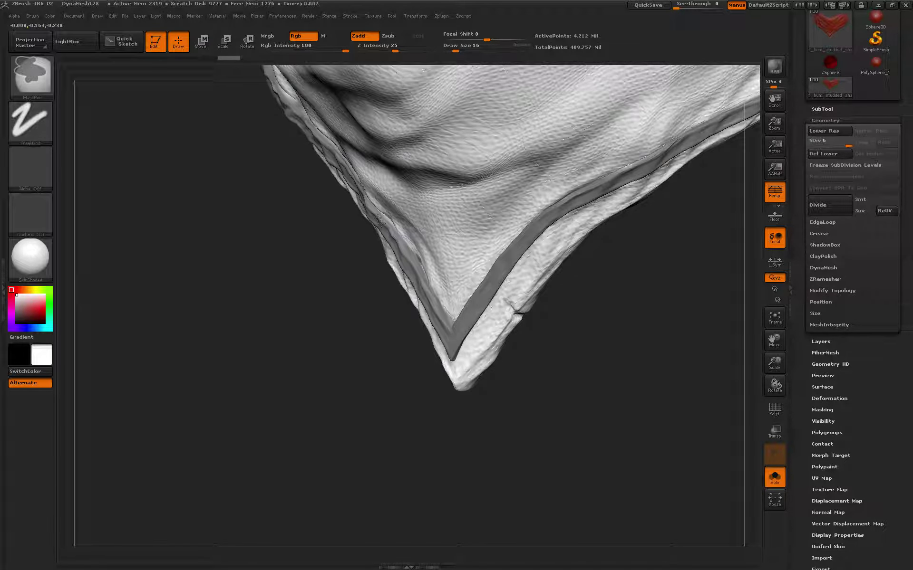
left_click_drag(326, 267, 428, 271)
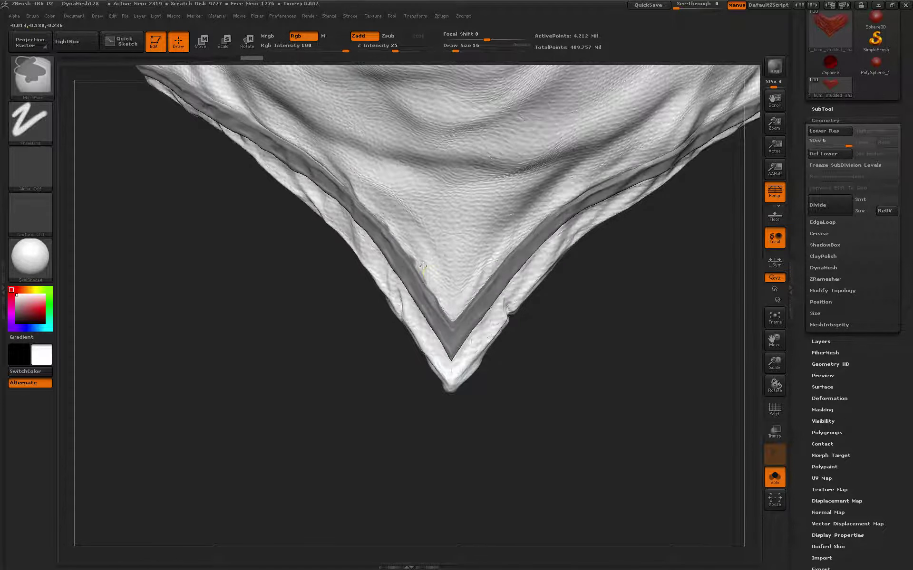
mouse_move(330, 298)
left_mouse_down()
mouse_move(320, 293)
mouse_move(338, 276)
mouse_move(361, 278)
left_mouse_up()
key("ctrl")
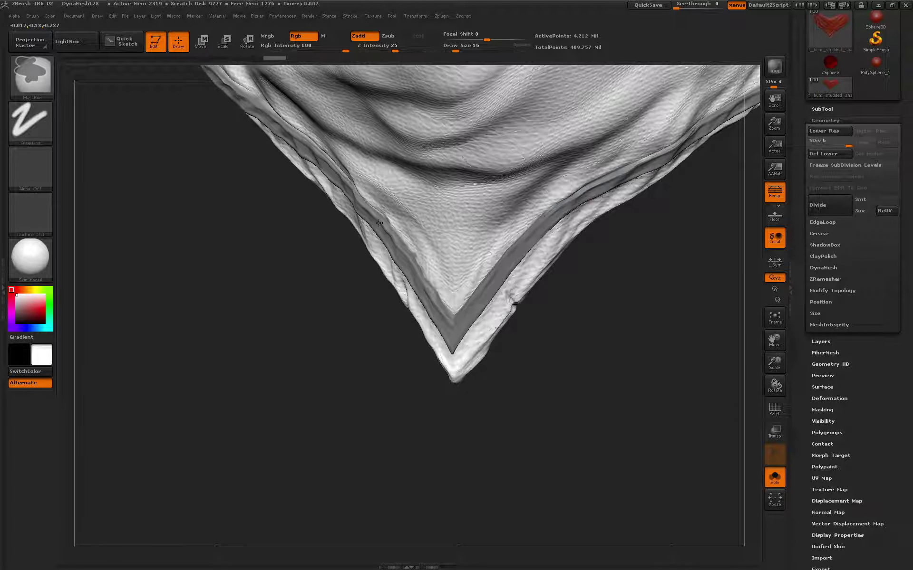
mouse_move(368, 208)
left_mouse_down()
mouse_move(509, 298)
mouse_move(405, 230)
left_mouse_up()
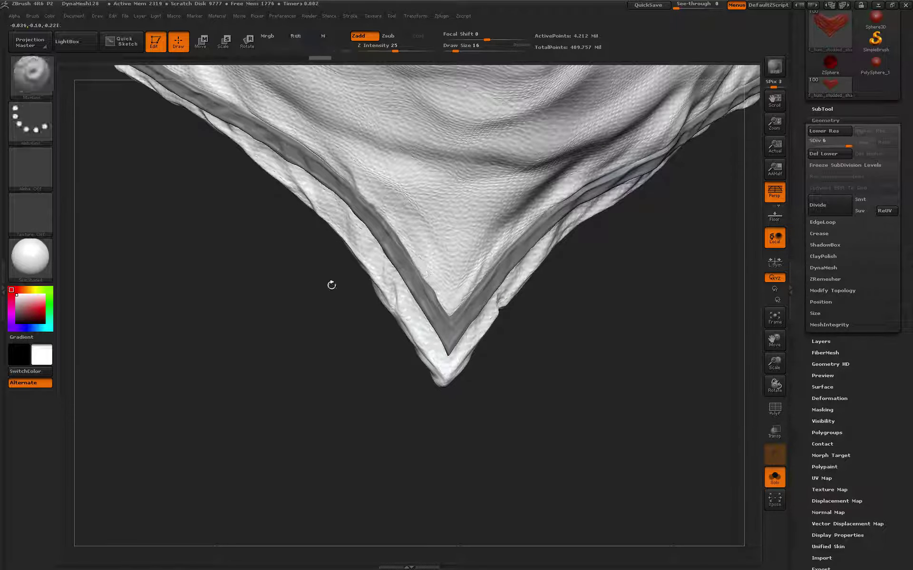
left_click_drag(332, 285, 418, 286)
key("ctrl")
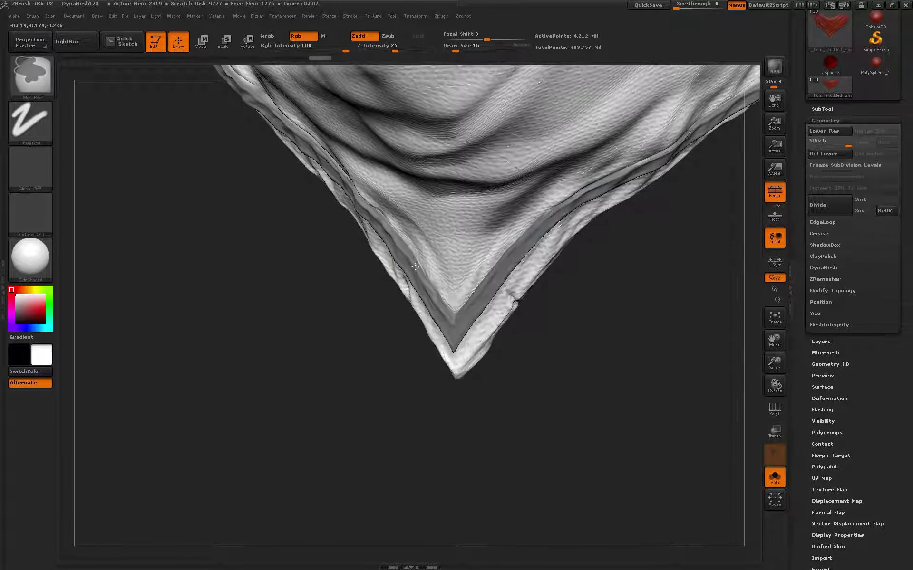
mouse_move(415, 267)
left_mouse_down()
mouse_move(509, 295)
mouse_move(431, 270)
left_mouse_up()
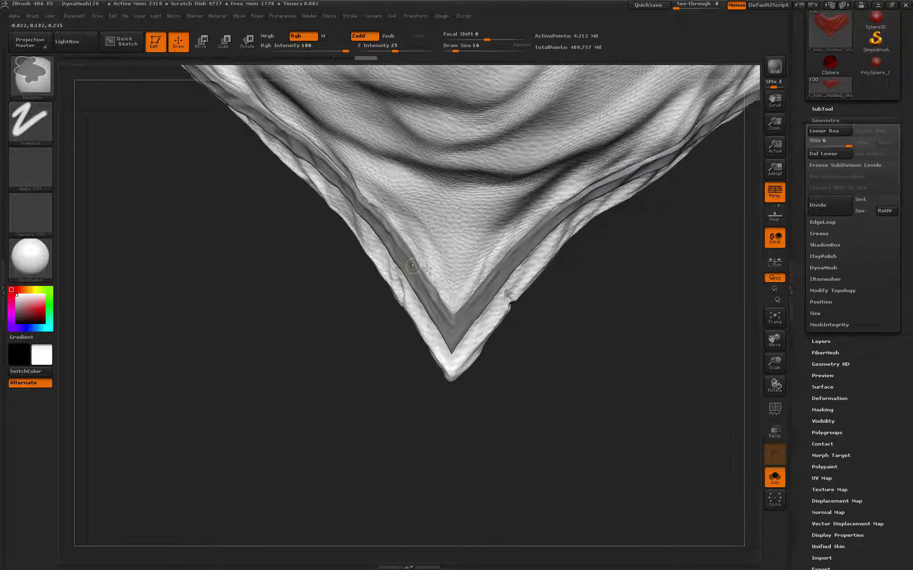
- Refine the inner border of the mask band along the cloth's left hem, just above the pointed tip
mouse_move(332, 285)
left_mouse_down()
mouse_move(345, 309)
mouse_move(288, 266)
mouse_move(285, 212)
left_mouse_up()
key("ctrl")
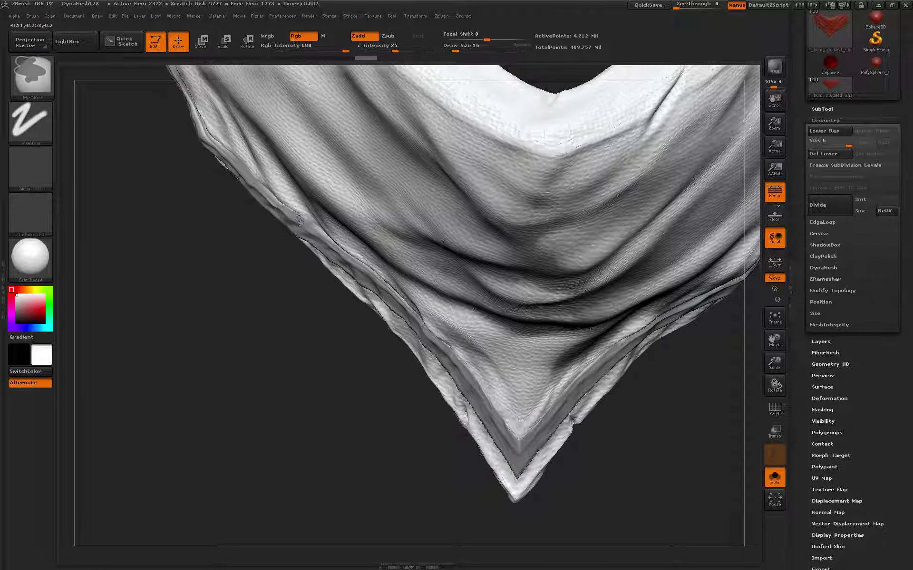
mouse_move(328, 259)
left_mouse_down()
mouse_move(285, 274)
mouse_move(351, 228)
left_mouse_up()
key("ctrl")
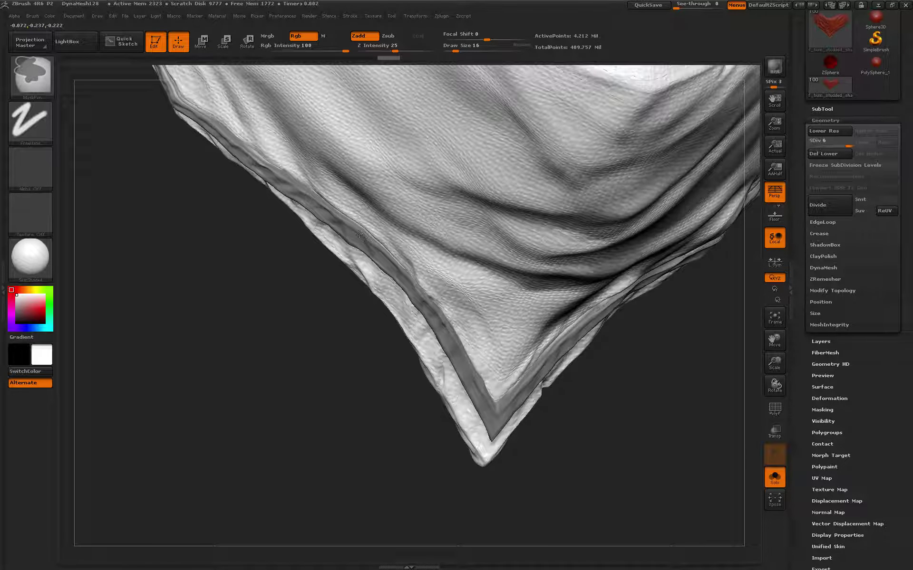
left_click_drag(265, 218, 289, 245)
key("ctrl")
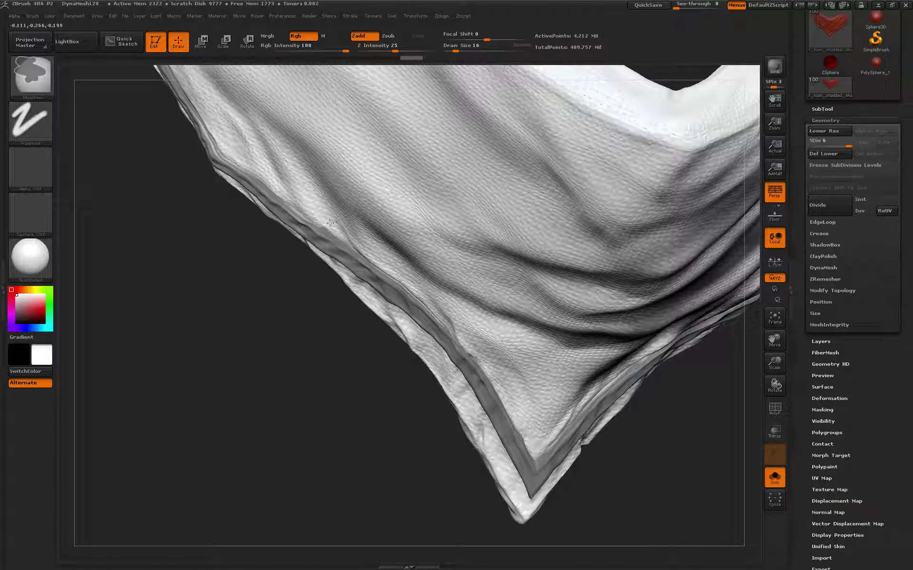
left_click_drag(245, 223, 308, 236)
key("ctrl")
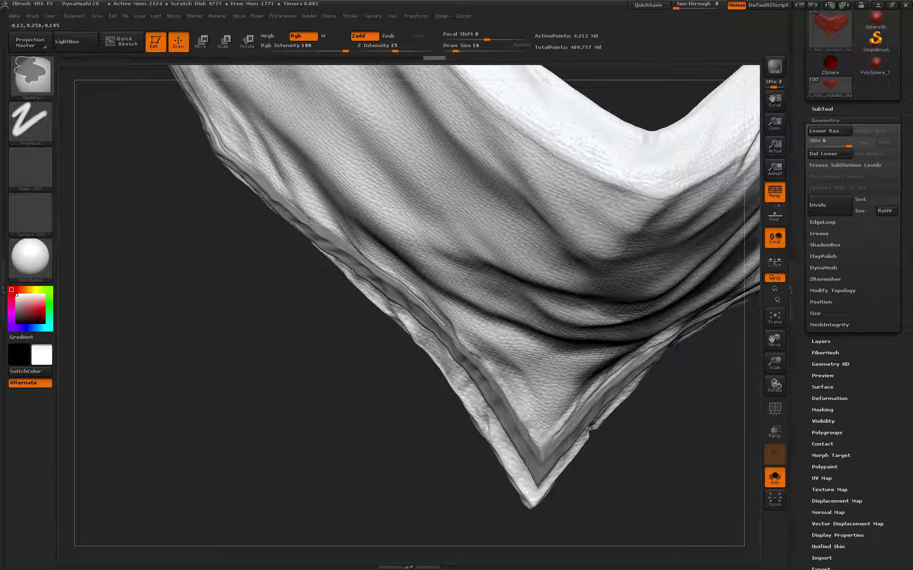
- Clean up the mask band around the bend in the cloth's left hem with the mask pen
key("ctrl")
mouse_move(222, 206)
left_mouse_down()
mouse_move(208, 244)
mouse_move(306, 248)
left_mouse_up()
key("ctrl")
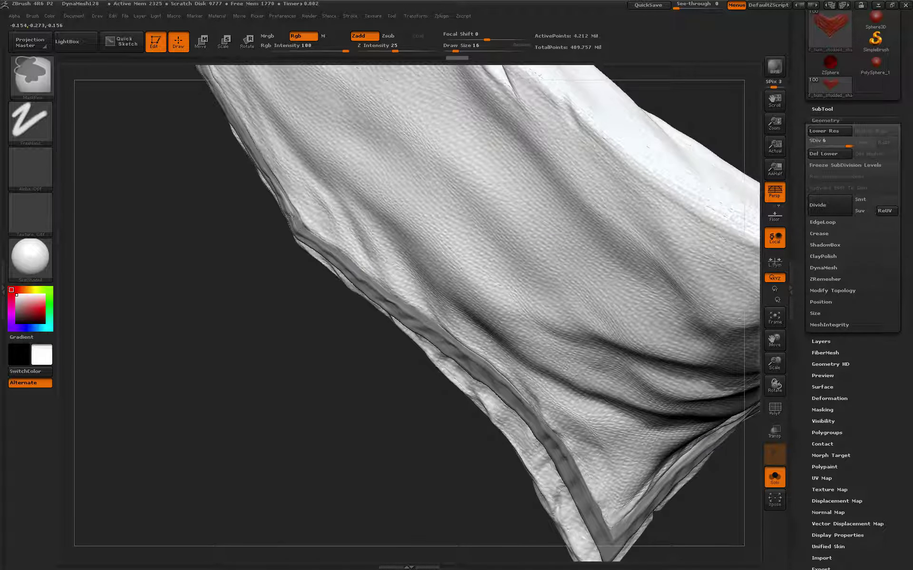
key("ctrl")
left_click_drag(261, 241, 316, 227)
key("ctrl")
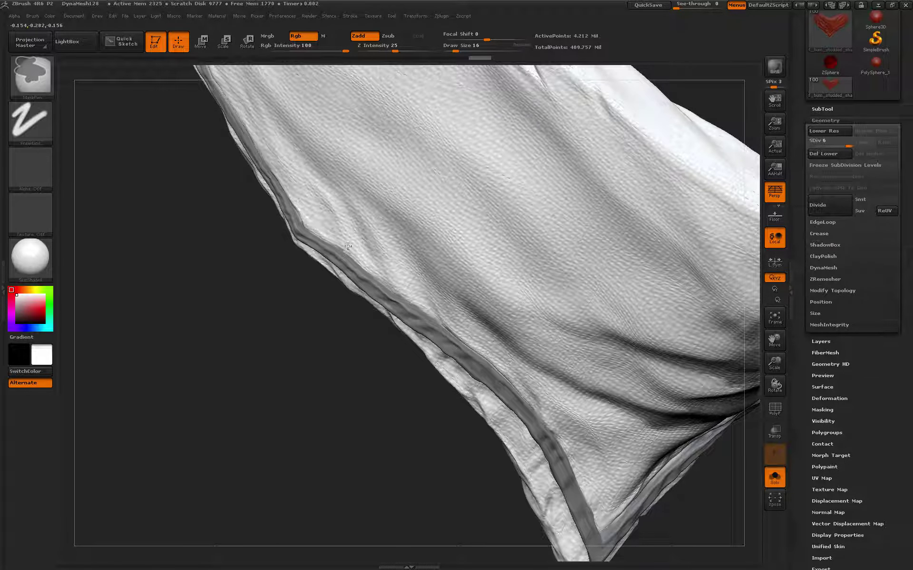
mouse_move(259, 261)
left_mouse_down()
mouse_move(294, 232)
mouse_move(302, 197)
left_mouse_up()
key("ctrl")
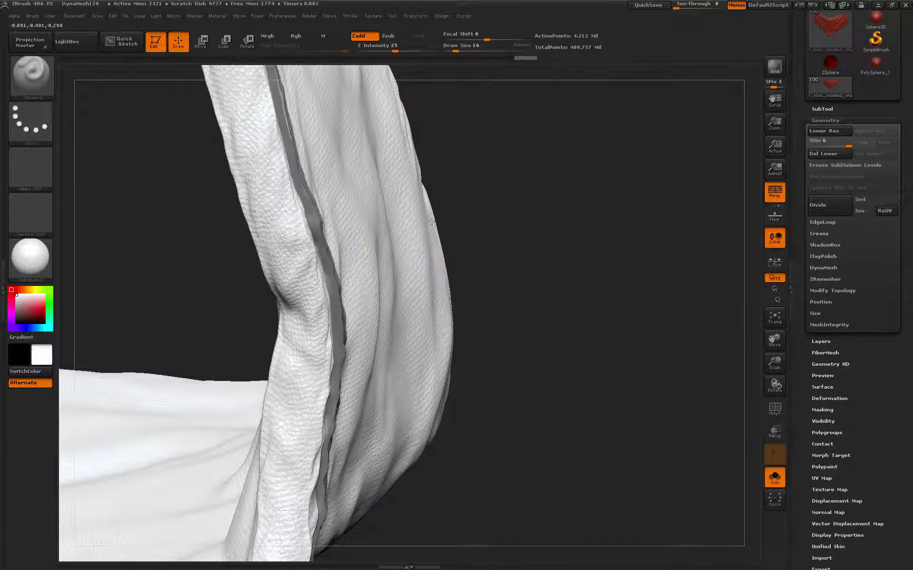
- Fill in the mask band along the cloth's side edge, working from the reverse-side view
mouse_move(311, 216)
left_mouse_down()
mouse_move(366, 253)
mouse_move(383, 279)
left_mouse_up()
key("ctrl")
key("ctrl")
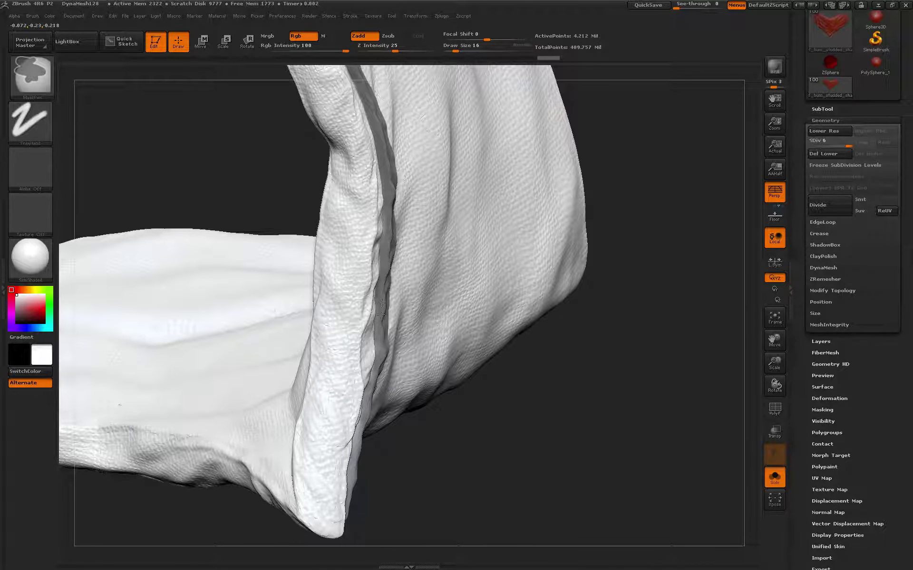
left_click_drag(381, 314, 381, 324, "ctrl")
mouse_move(628, 142)
left_mouse_down()
mouse_move(562, 99)
mouse_move(316, 239)
left_mouse_up()
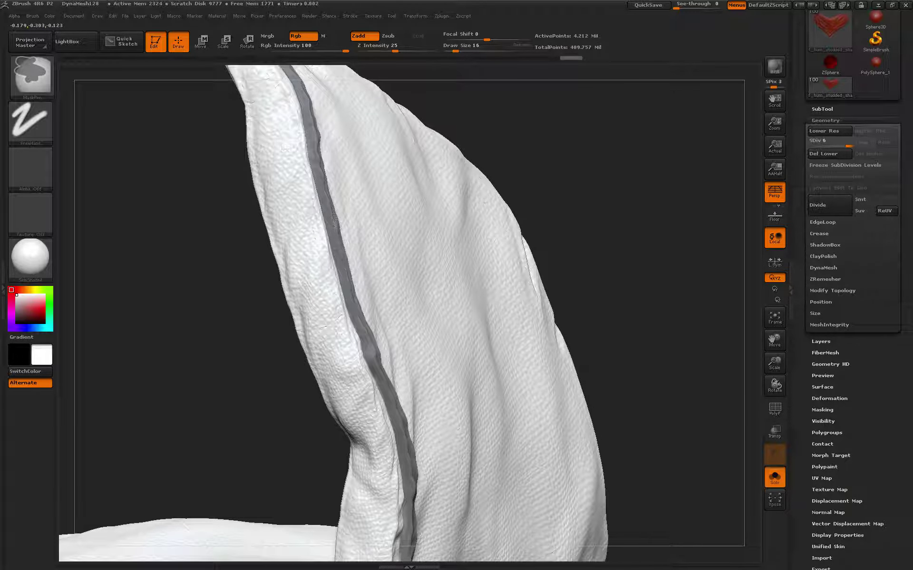
mouse_move(581, 149)
left_mouse_down()
mouse_move(547, 172)
mouse_move(376, 224)
left_mouse_up()
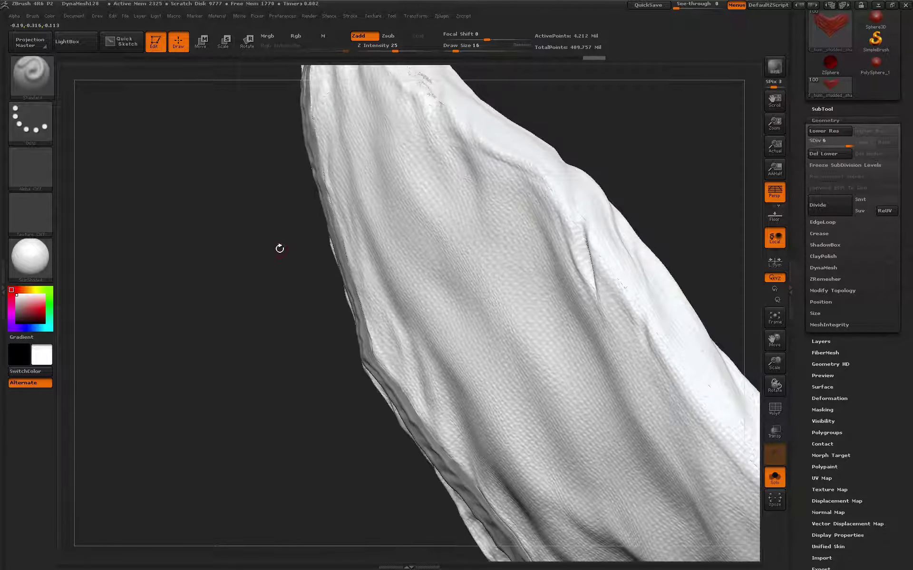
- Refine the mask band up the cloth's left hem, from the bend to the upper corner, with the mask pen
left_click_drag(279, 246, 346, 309)
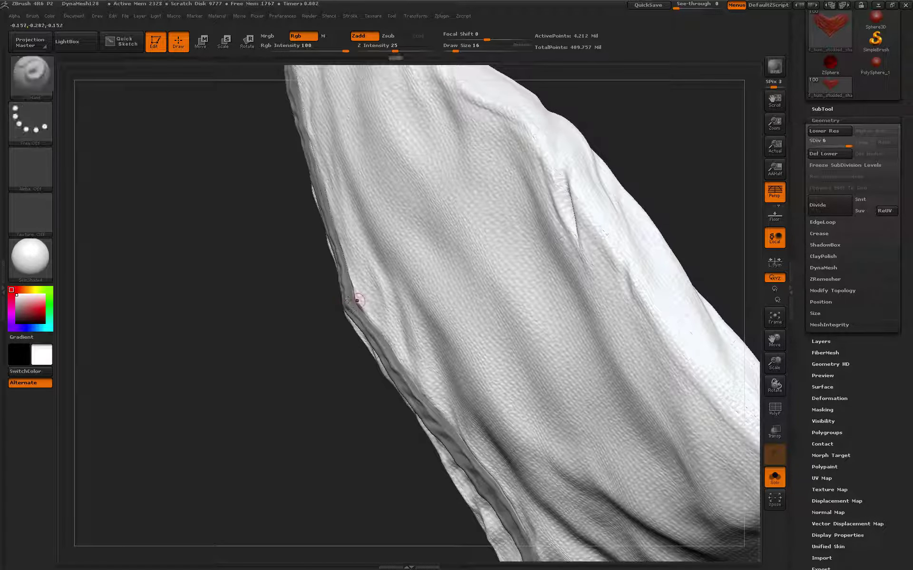
left_click_drag(351, 302, 367, 309)
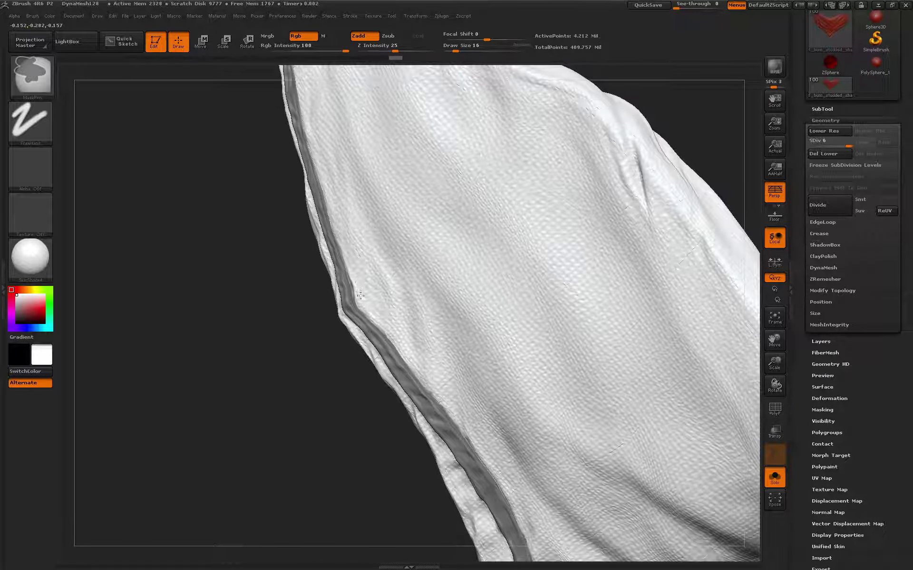
mouse_move(273, 204)
left_mouse_down()
mouse_move(322, 291)
mouse_move(301, 233)
mouse_move(316, 250)
left_mouse_up()
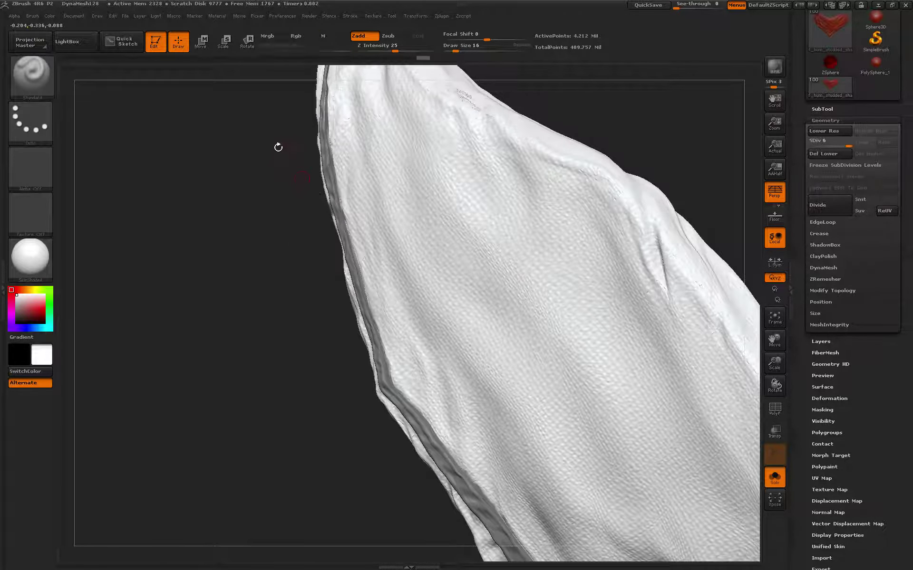
left_click_drag(278, 147, 352, 268)
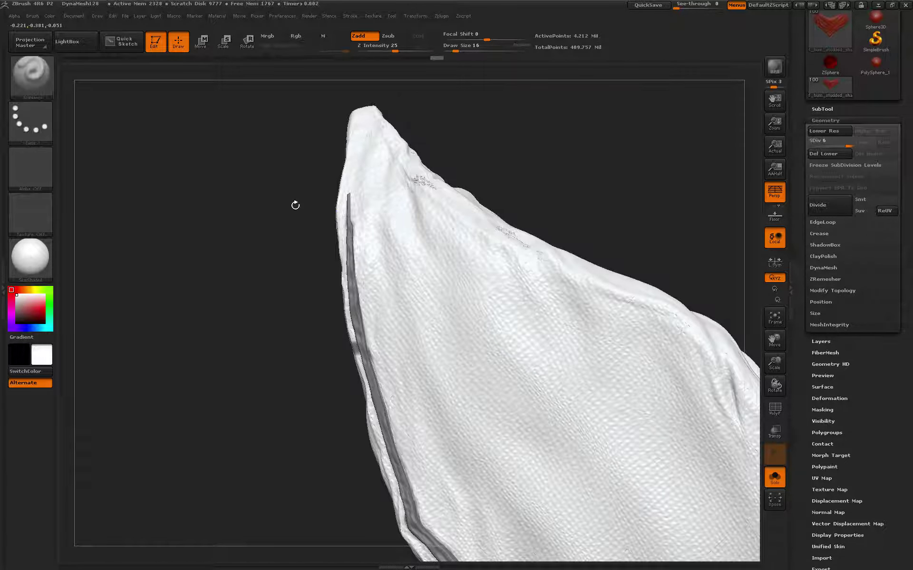
mouse_move(295, 204)
left_mouse_down()
mouse_move(483, 149)
mouse_move(366, 240)
left_mouse_up()
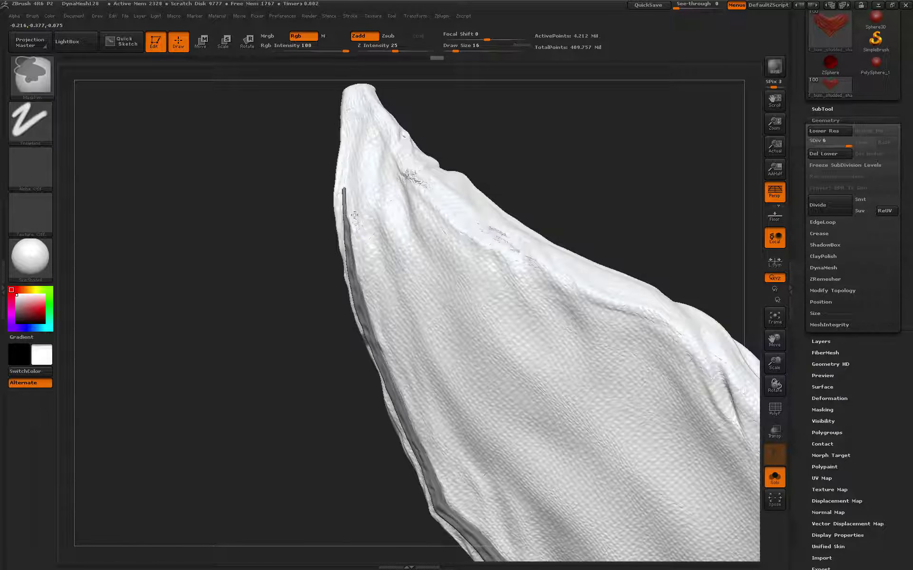
mouse_move(271, 228)
left_mouse_down()
mouse_move(481, 167)
mouse_move(336, 276)
left_mouse_up()
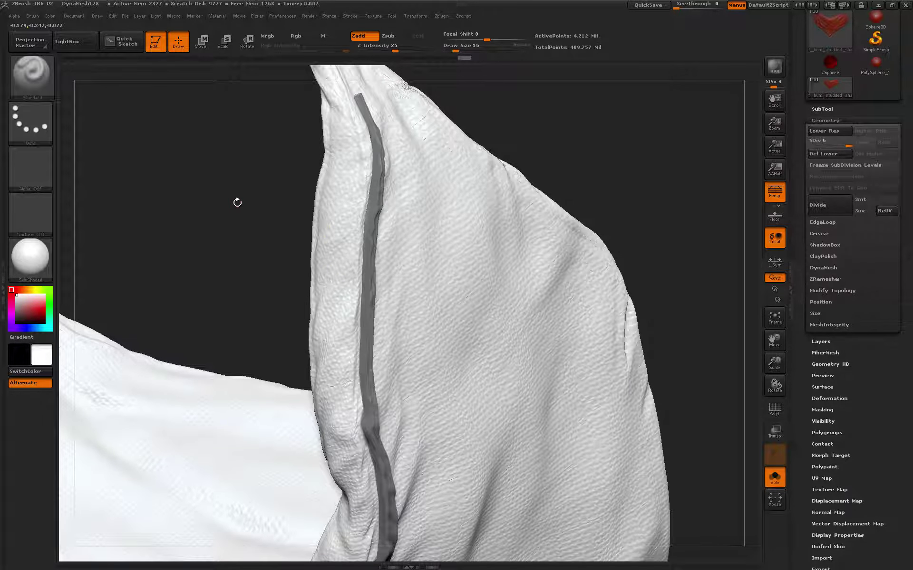
- Touch up the mask band along the folded side hem and up to its end near the opposite upper corner
mouse_move(238, 201)
left_mouse_down()
mouse_move(301, 129)
mouse_move(349, 115)
mouse_move(474, 248)
left_mouse_up()
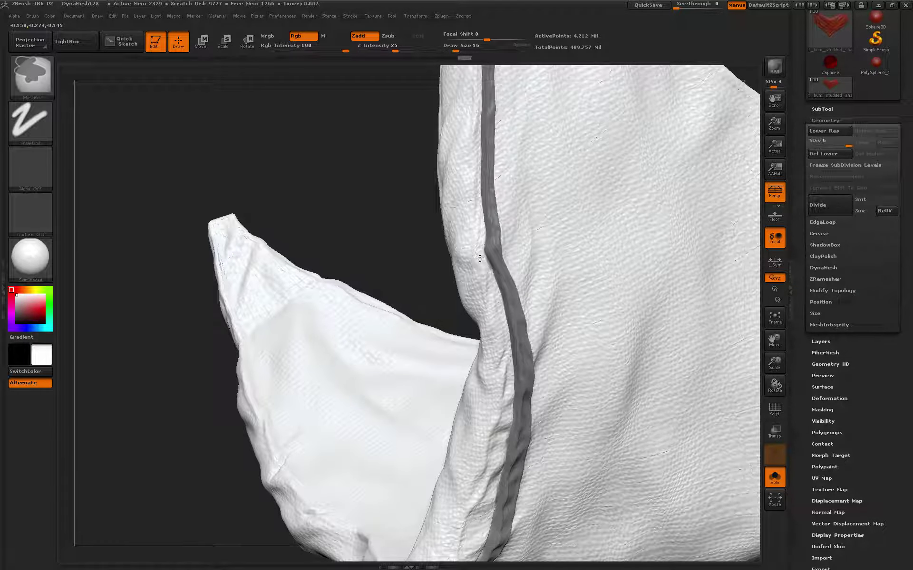
mouse_move(322, 210)
left_mouse_down()
mouse_move(226, 285)
mouse_move(279, 252)
mouse_move(618, 185)
left_mouse_up()
key("ctrl")
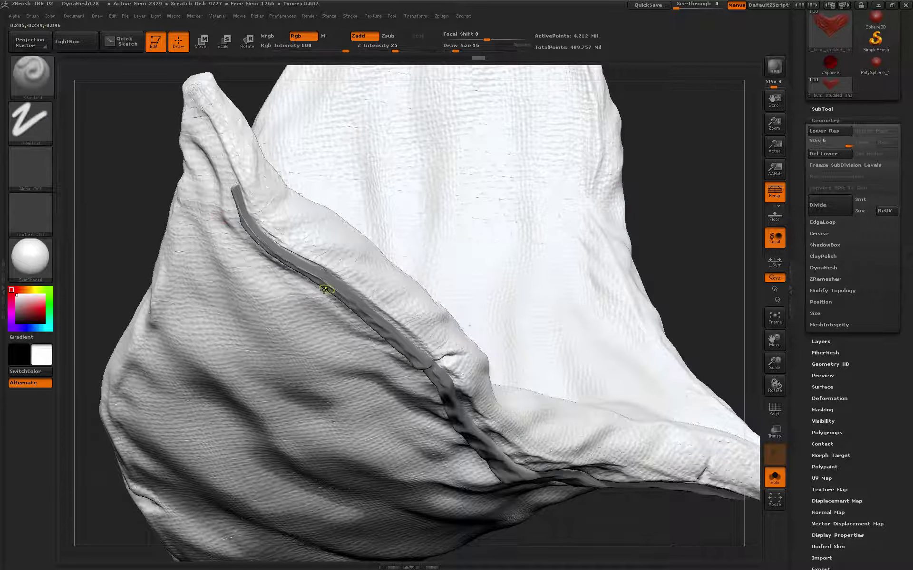
left_click_drag(307, 271, 237, 205, "ctrl")
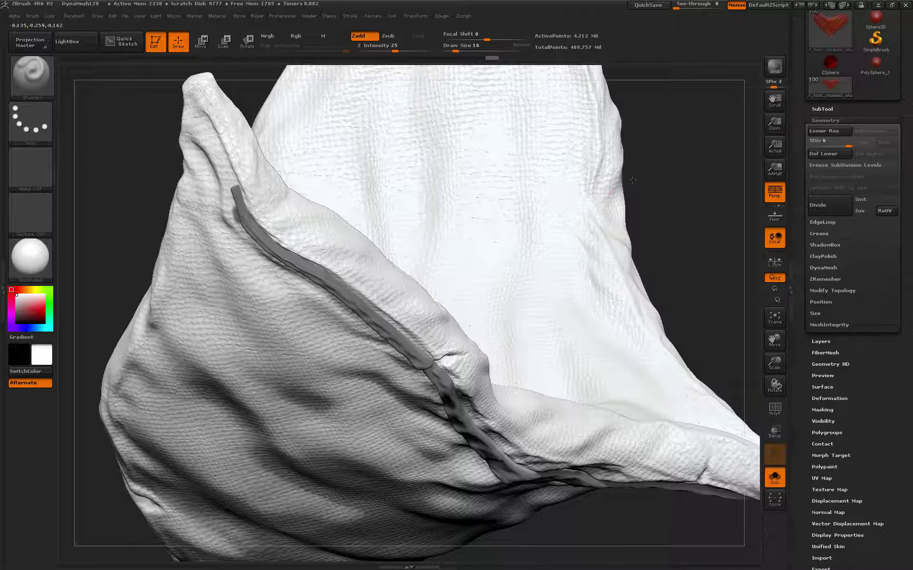
- Clean up the mask band's end near the cloth's upper corner, undoing the stray mask dab beside it
mouse_move(670, 147)
left_mouse_down()
mouse_move(505, 161)
mouse_move(247, 271)
left_mouse_up()
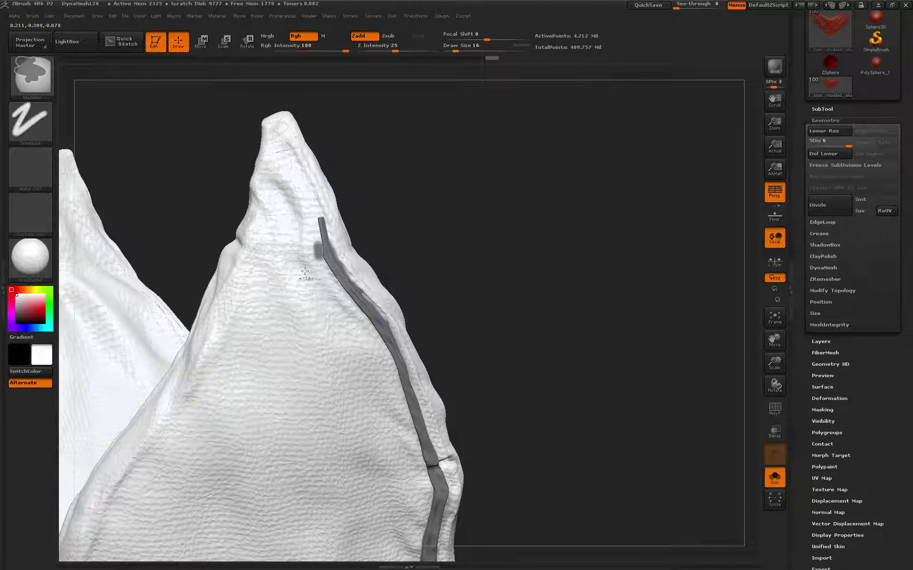
left_click(313, 250, "ctrl")
key("ctrl+z")
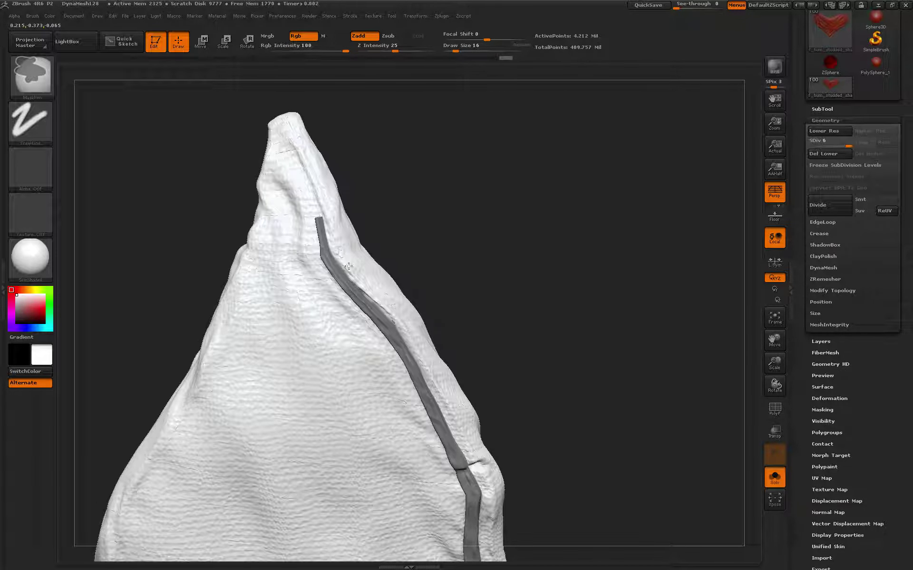
key("ctrl+z")
key("ctrl+z")
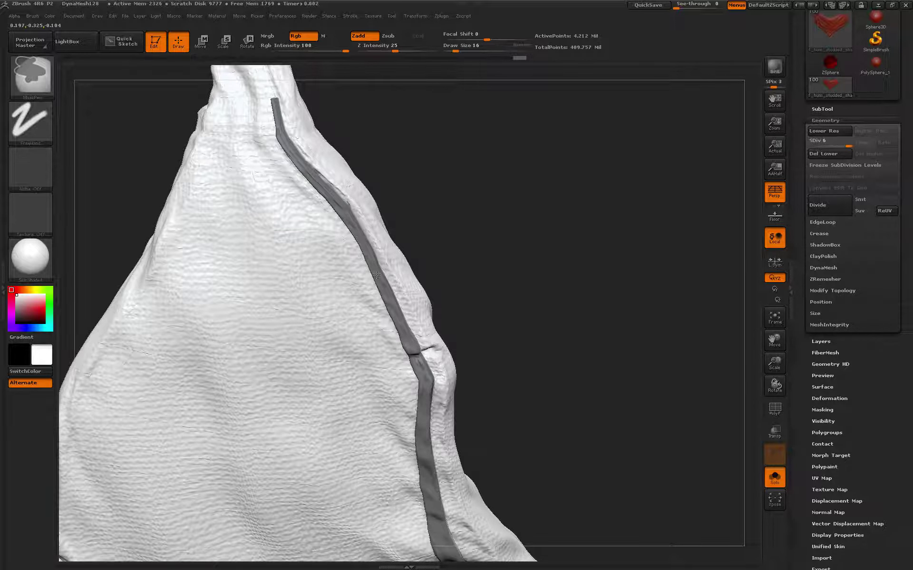
- Touch up the mask band along the cloth's right hem around the small crease, undoing the unwanted mask strokes
left_click_drag(442, 220, 541, 189)
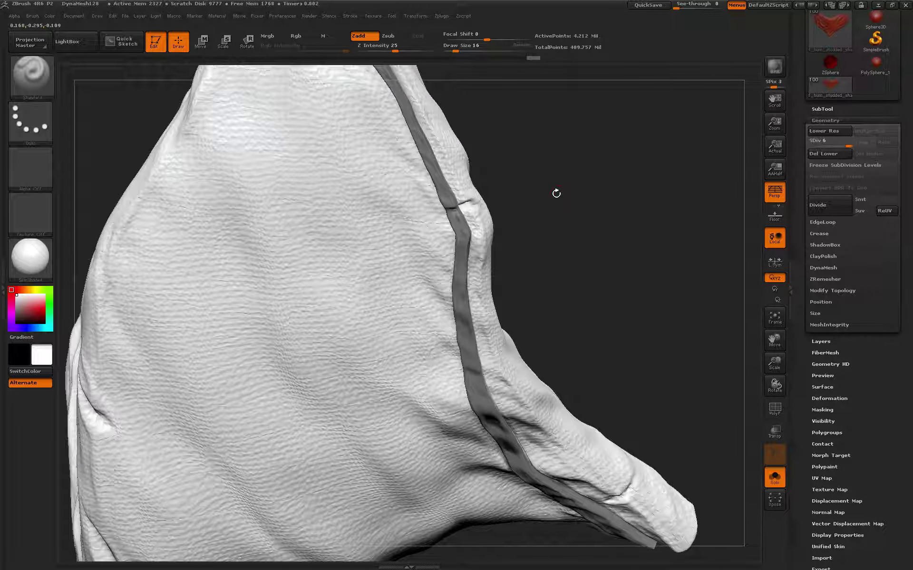
key("ctrl+z")
key("ctrl+z")
key("ctrl+z")
key("ctrl+z")
key("ctrl")
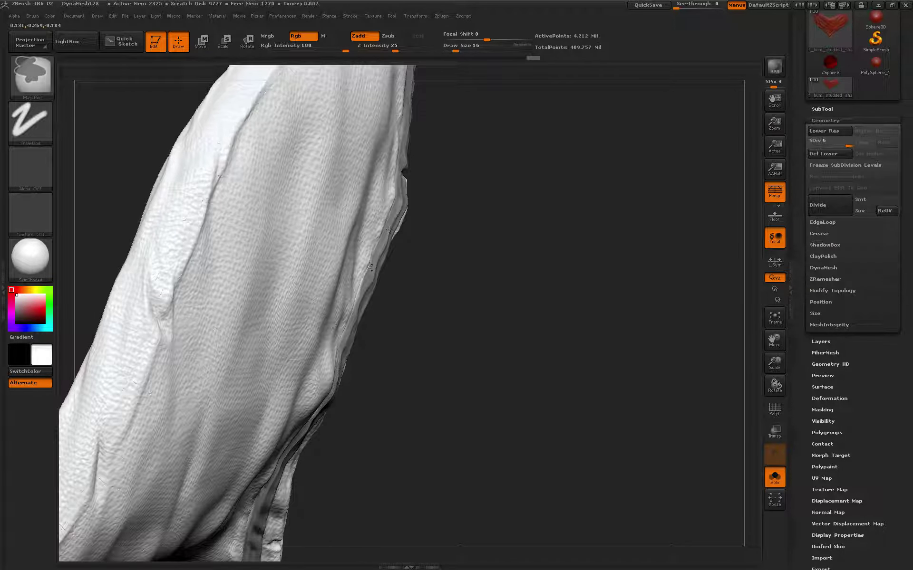
key("ctrl+z")
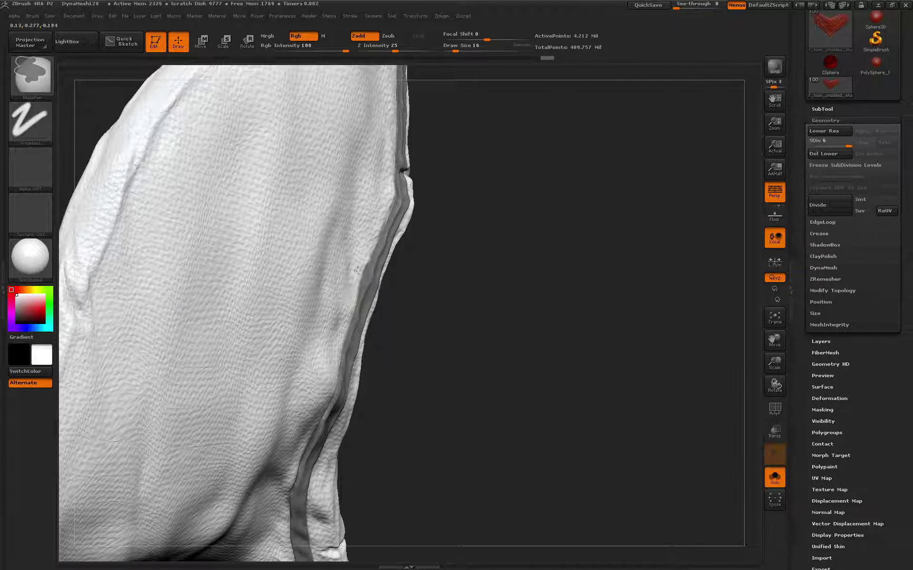
- Refine both borders of the mask band down the cloth's right hem to the pointed lower tip
mouse_move(434, 276)
left_mouse_down()
mouse_move(471, 261)
mouse_move(507, 197)
mouse_move(379, 204)
left_mouse_up()
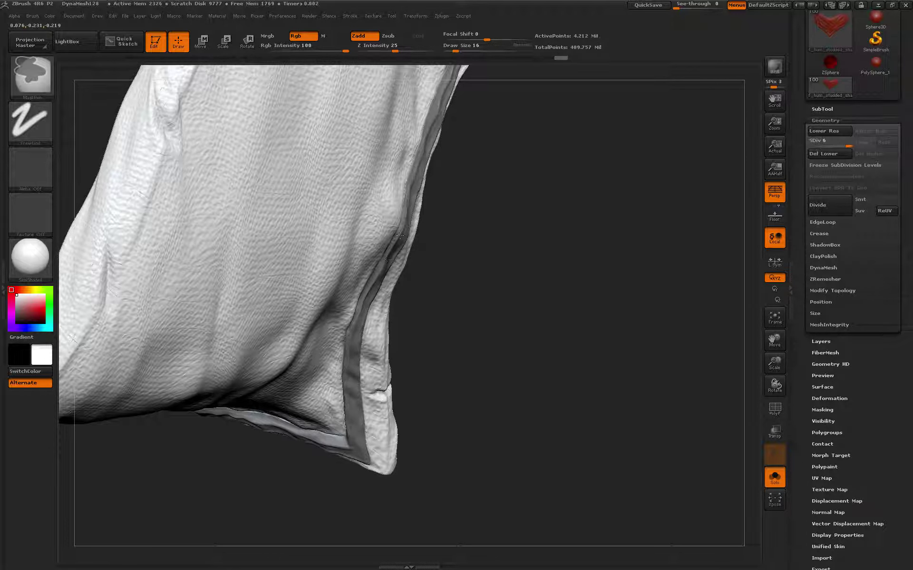
left_click_drag(400, 235, 367, 247)
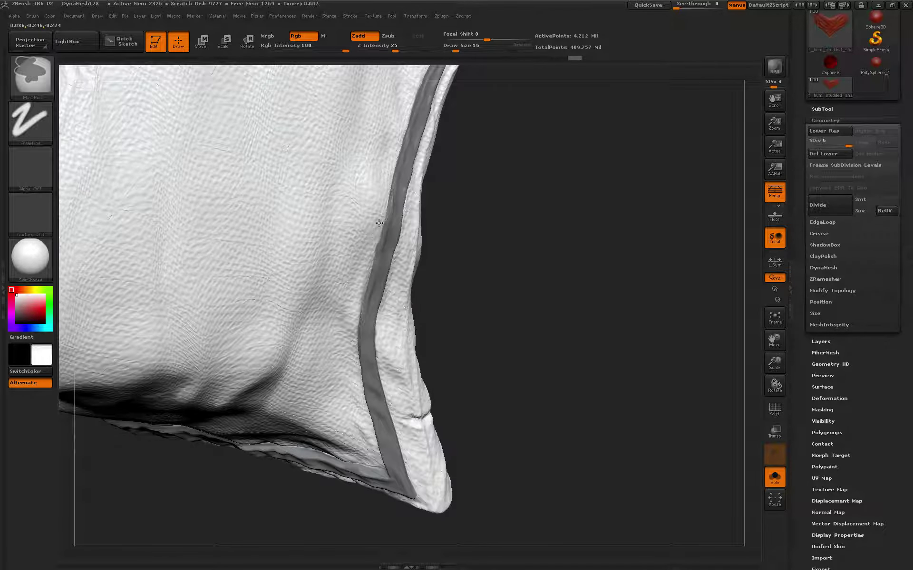
left_click_drag(505, 228, 336, 230)
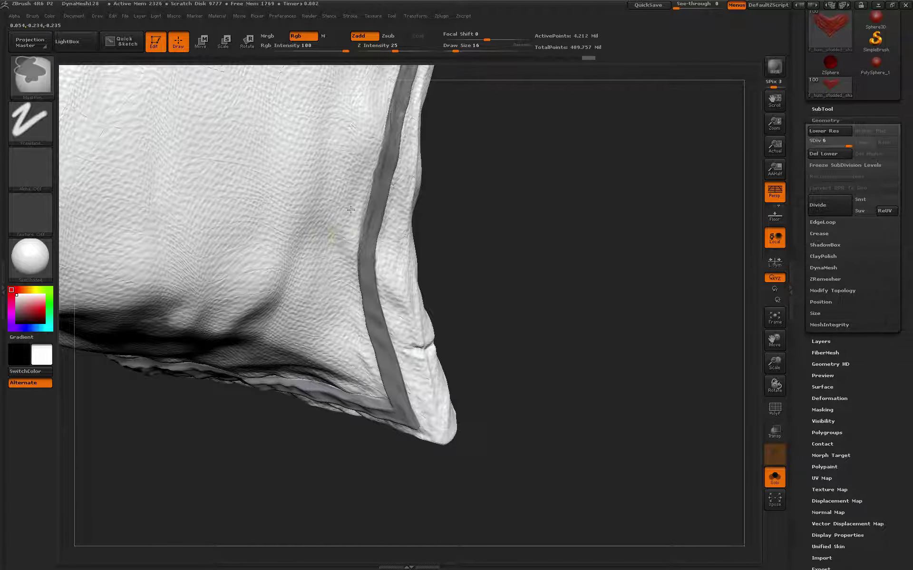
mouse_move(489, 201)
left_mouse_down()
mouse_move(472, 127)
mouse_move(312, 252)
left_mouse_up()
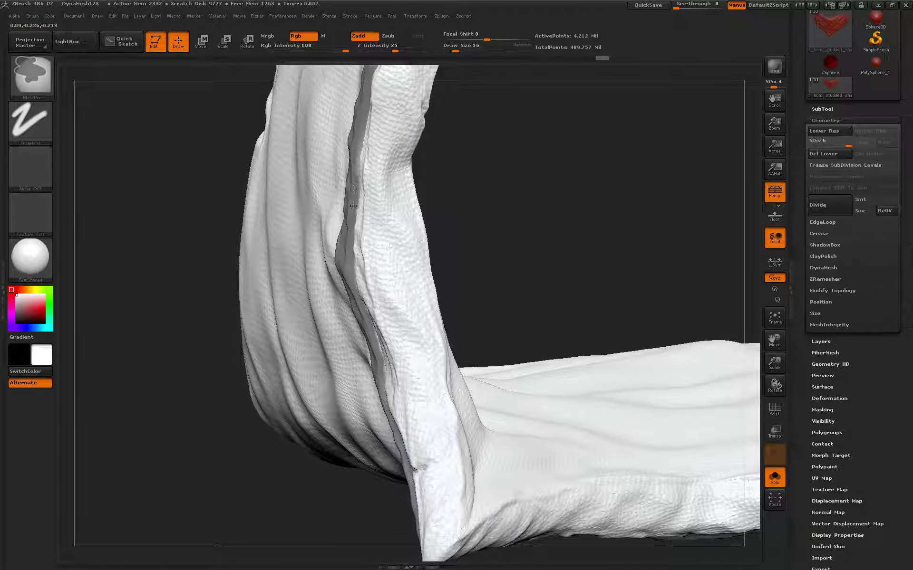
left_click_drag(353, 205, 356, 140, "ctrl")
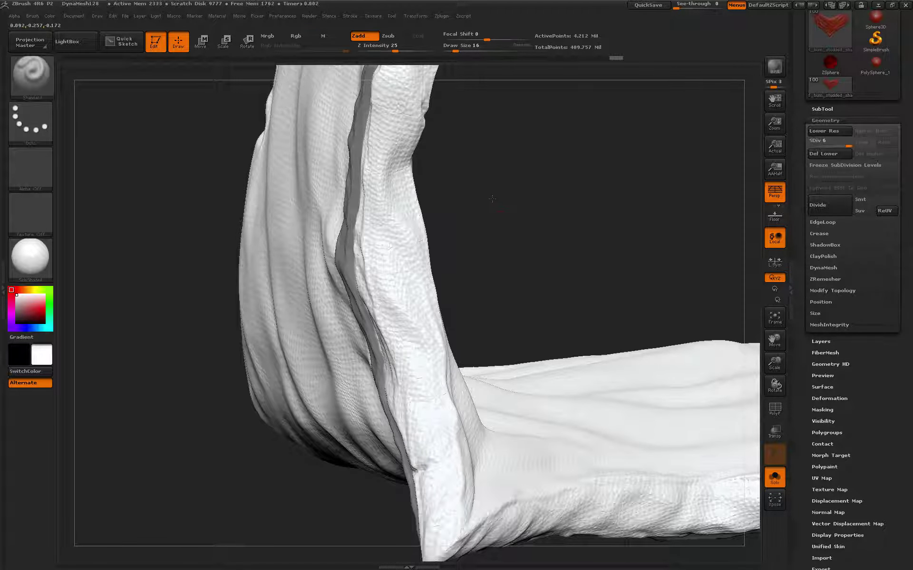
mouse_move(352, 213)
left_mouse_down()
mouse_move(364, 281)
mouse_move(366, 257)
left_mouse_up()
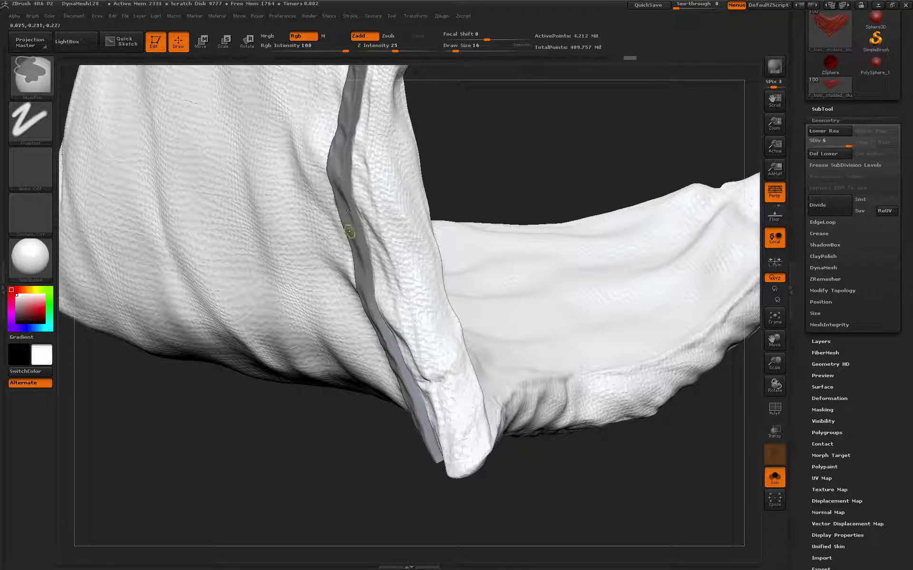
left_click_drag(363, 440, 324, 278)
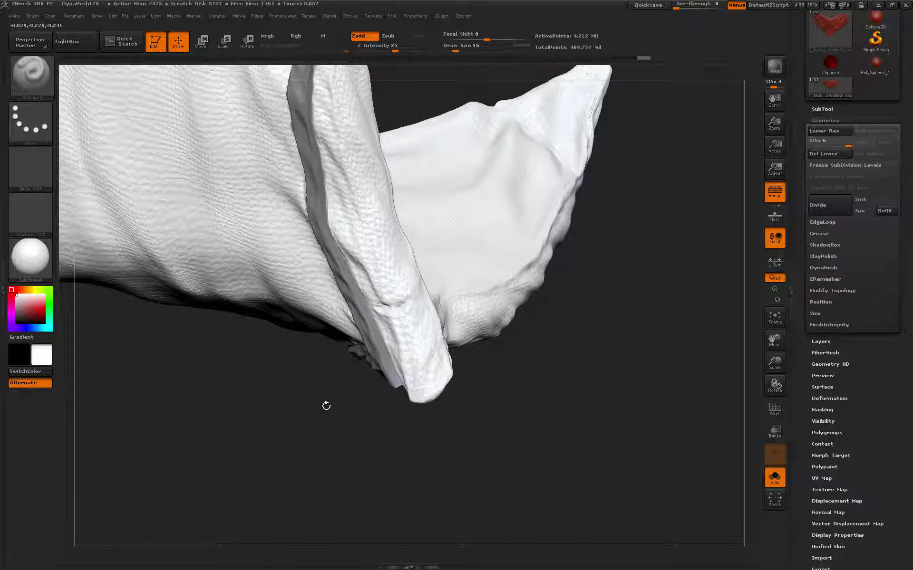
- Check the masked hem band around the whole cloth and switch the cloth to the red material
mouse_move(326, 406)
left_mouse_down()
mouse_move(449, 239)
mouse_move(453, 257)
left_mouse_up()
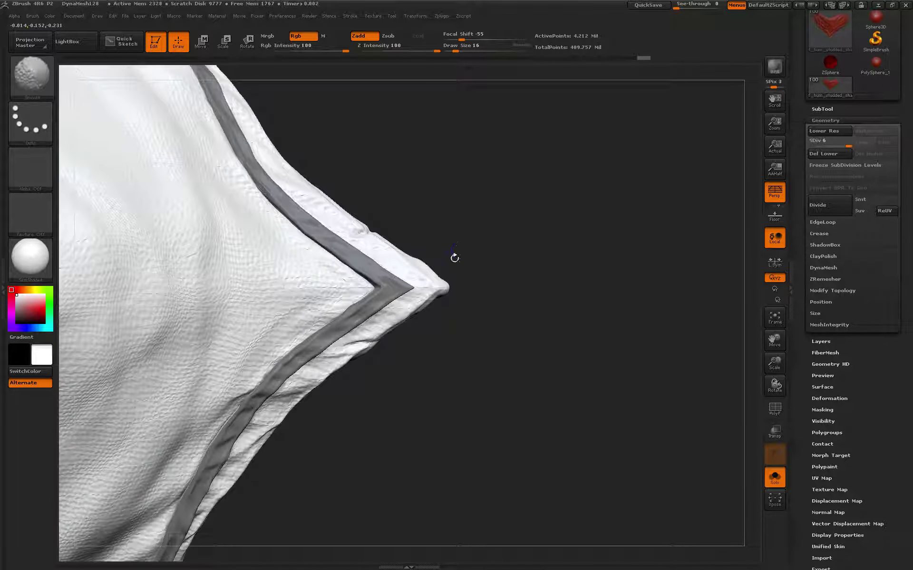
mouse_move(452, 218)
left_mouse_down()
mouse_move(481, 177)
mouse_move(469, 128)
mouse_move(284, 209)
mouse_move(84, 331)
mouse_move(118, 261)
left_mouse_up()
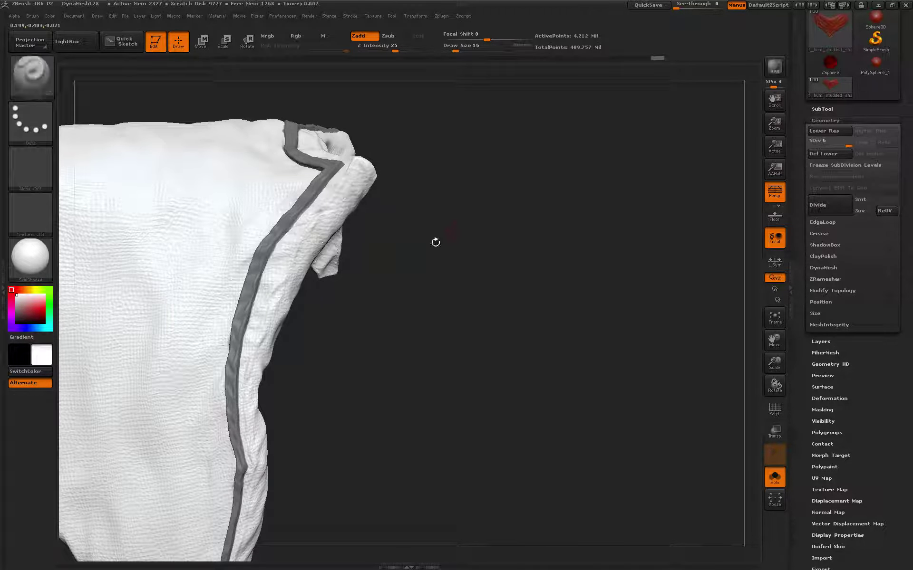
left_click_drag(434, 243, 393, 357)
left_click_drag(282, 432, 666, 452)
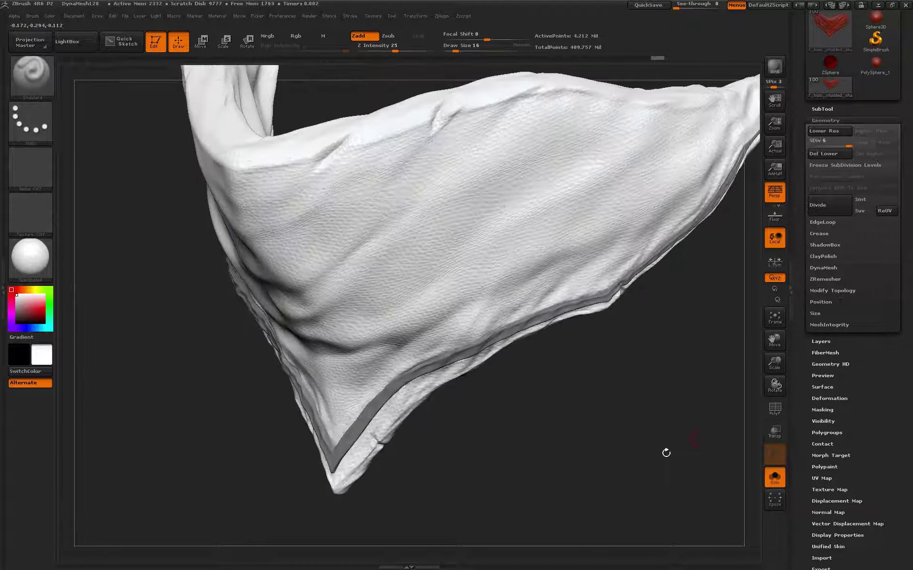
left_click_drag(774, 363, 843, 168)
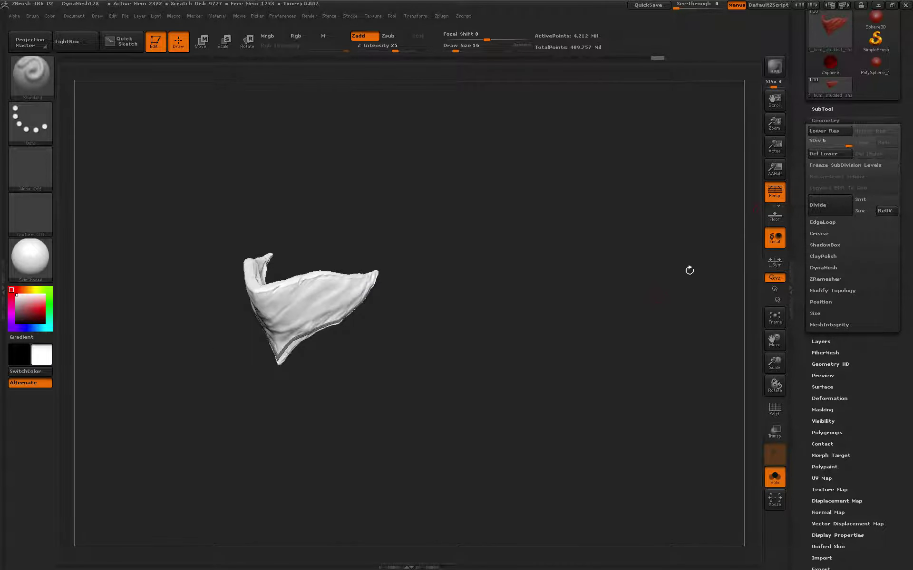
left_click_drag(620, 331, 666, 375)
left_click_drag(774, 364, 161, 283)
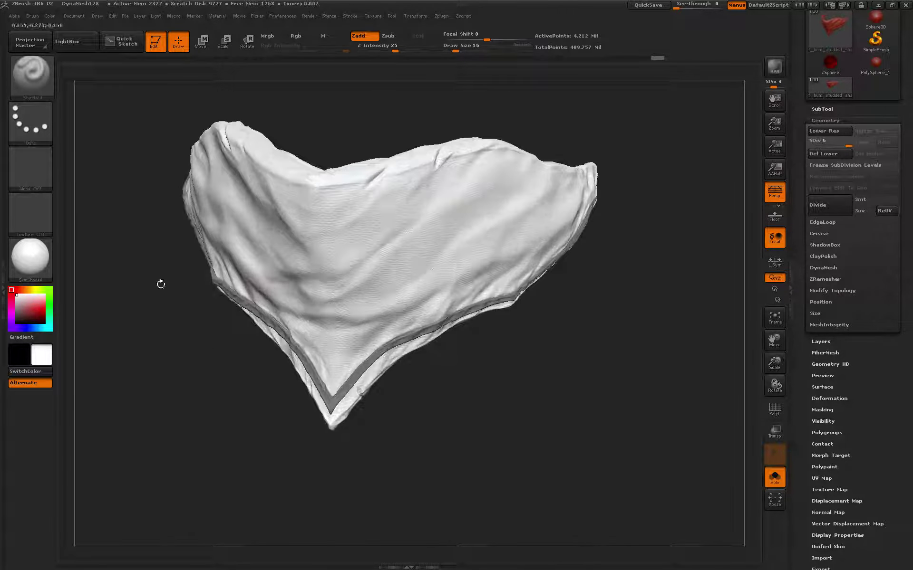
left_click(29, 259)
left_click(293, 254)
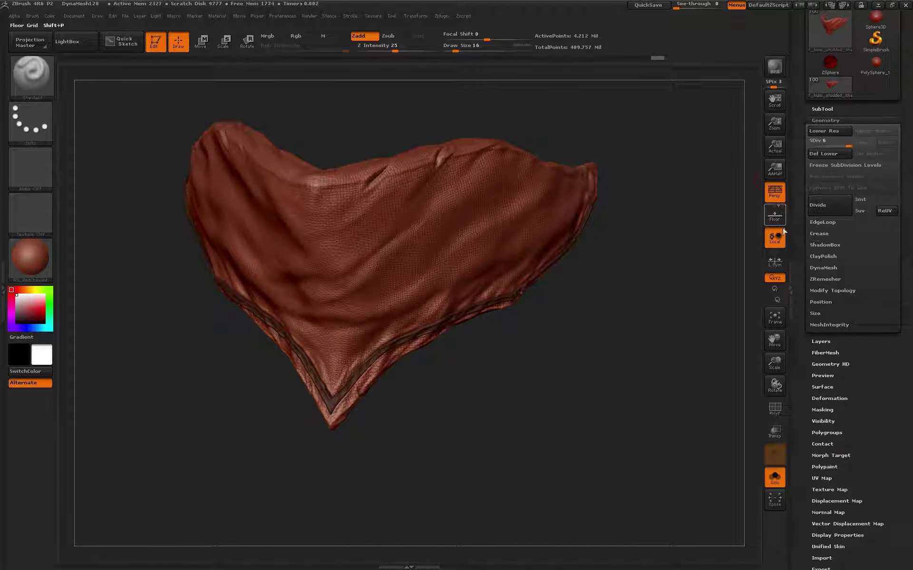
- Review the cloth's surface noise strength settings in the noise editor and close it
left_click_drag(806, 271, 807, 229)
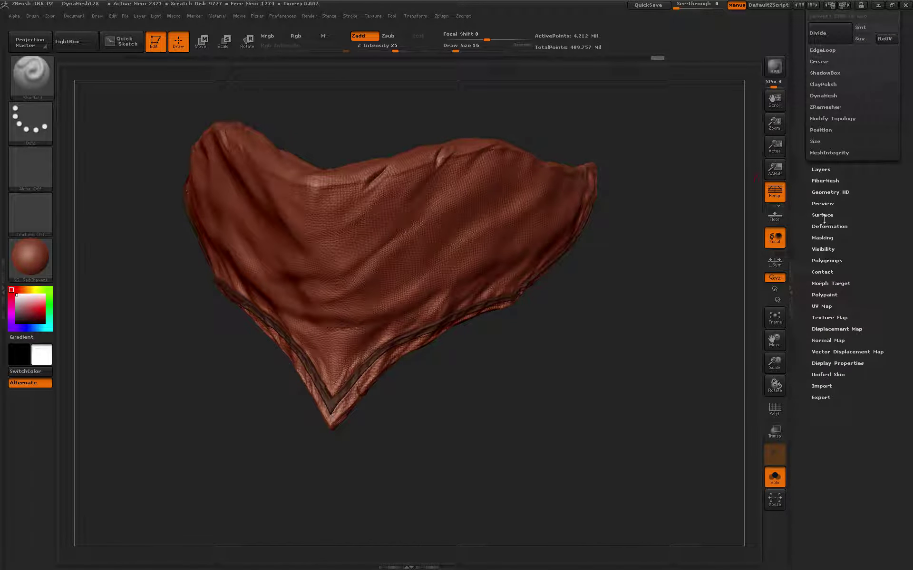
left_click(820, 215)
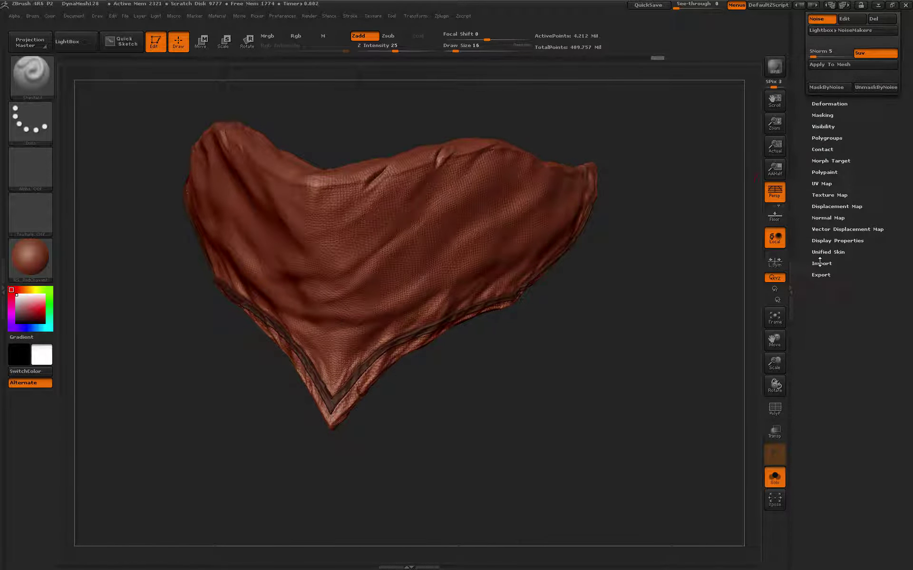
left_click(845, 19)
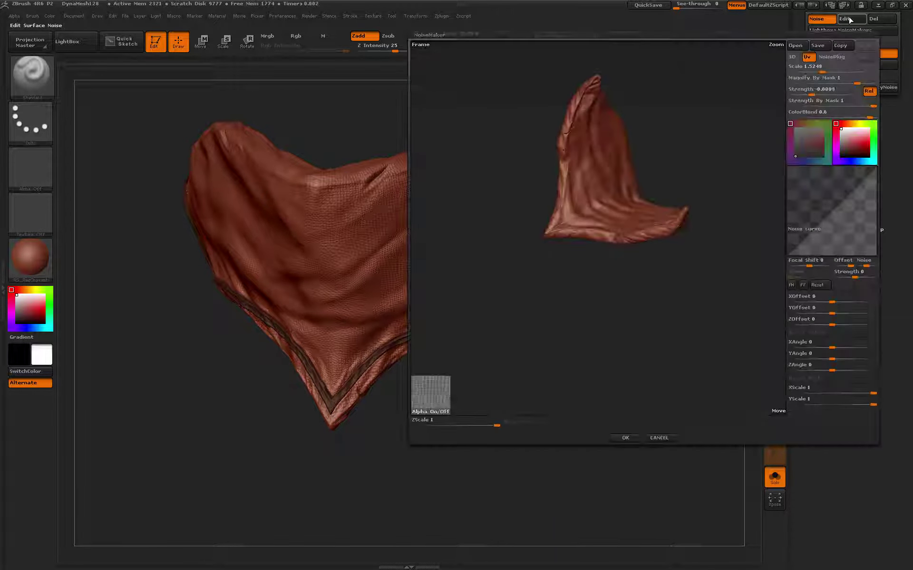
left_click(828, 93)
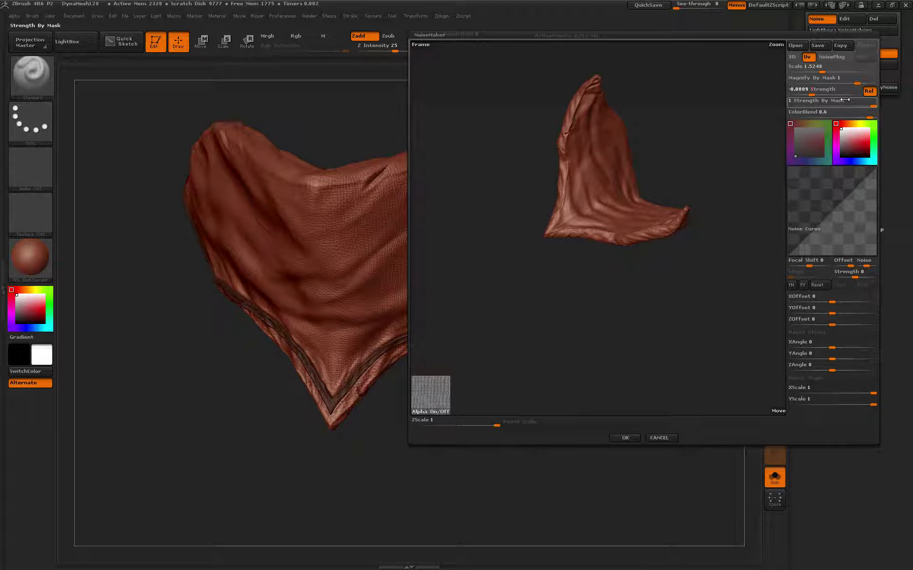
left_click(624, 438)
- Check the cloth from a distance and set its subdivision level to 4
left_click_drag(538, 438, 740, 394)
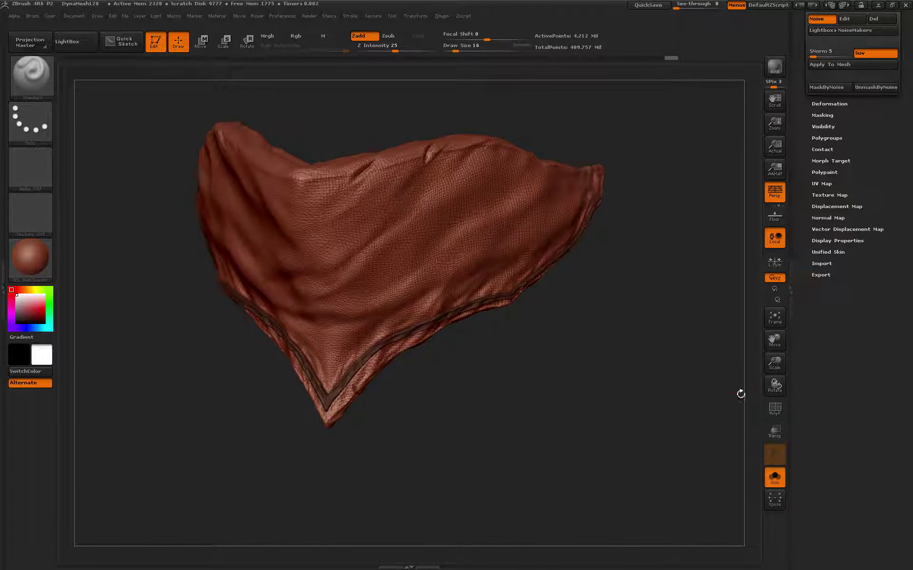
left_click_drag(775, 362, 696, 311)
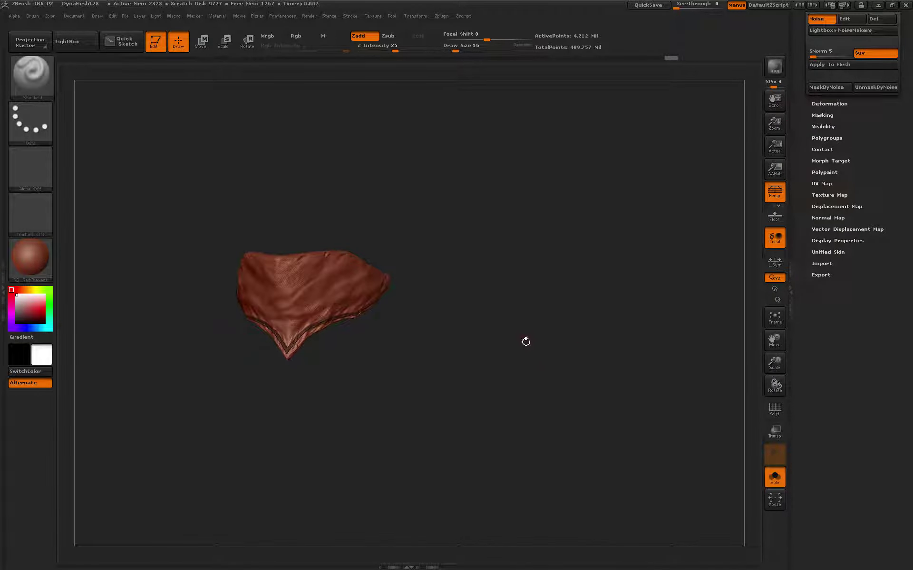
mouse_move(509, 342)
left_mouse_down()
mouse_move(576, 330)
mouse_move(603, 349)
left_mouse_up()
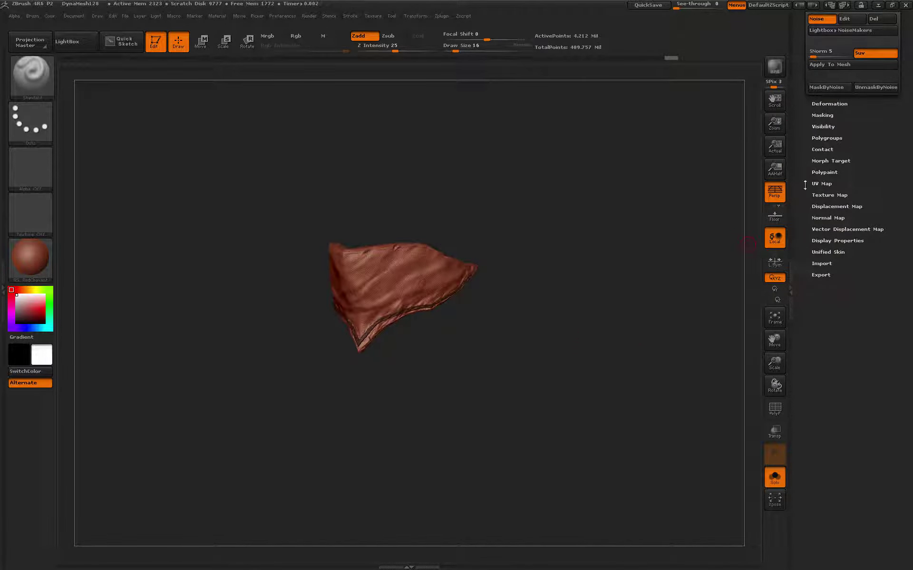
scroll(805, 185, "up", 5)
left_click(828, 79)
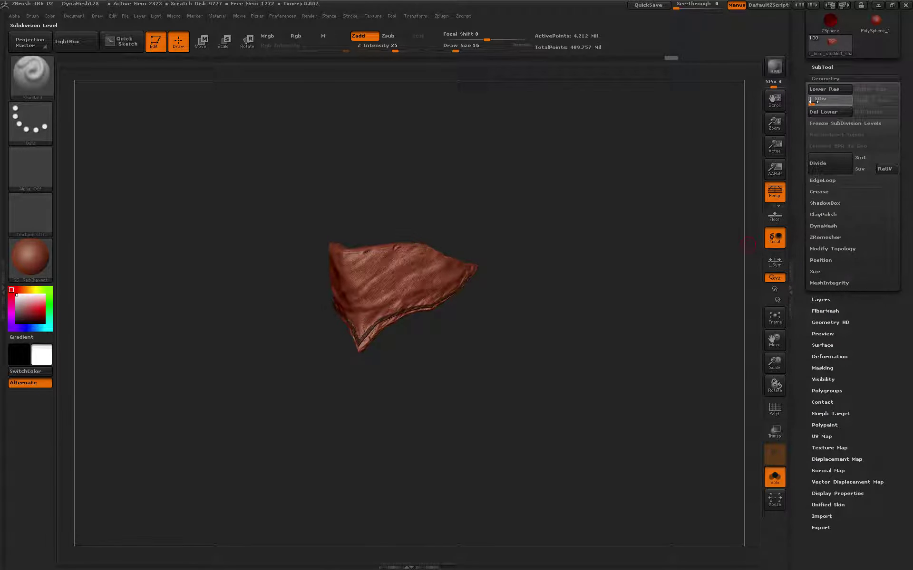
left_click_drag(812, 102, 835, 102)
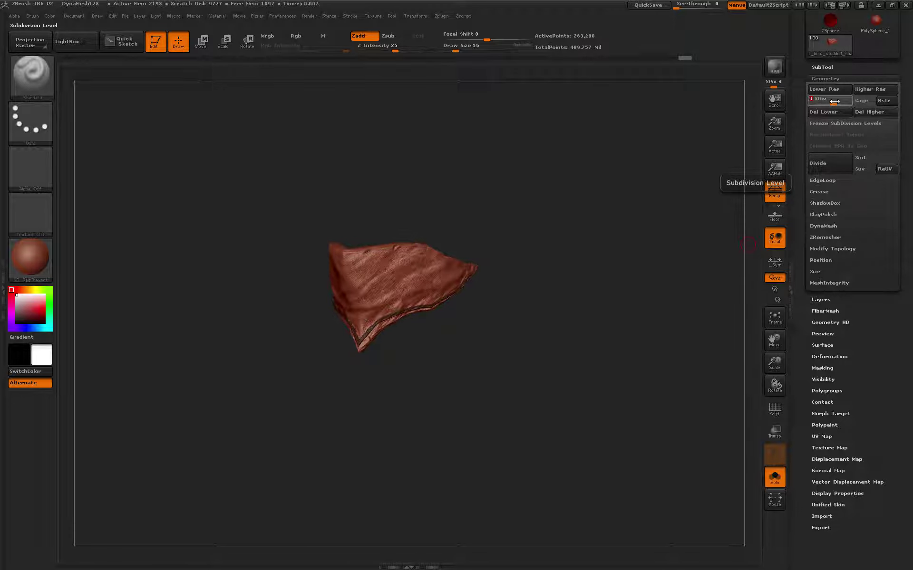
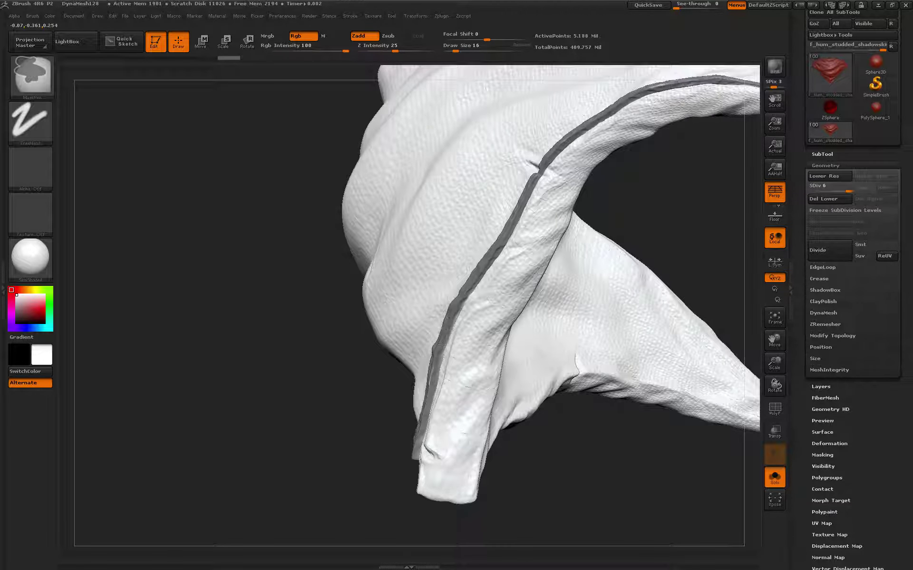
- Refine the mask band along the side hem of the other cloth piece, just above its blunt lower tip
left_click_drag(442, 344, 435, 370)
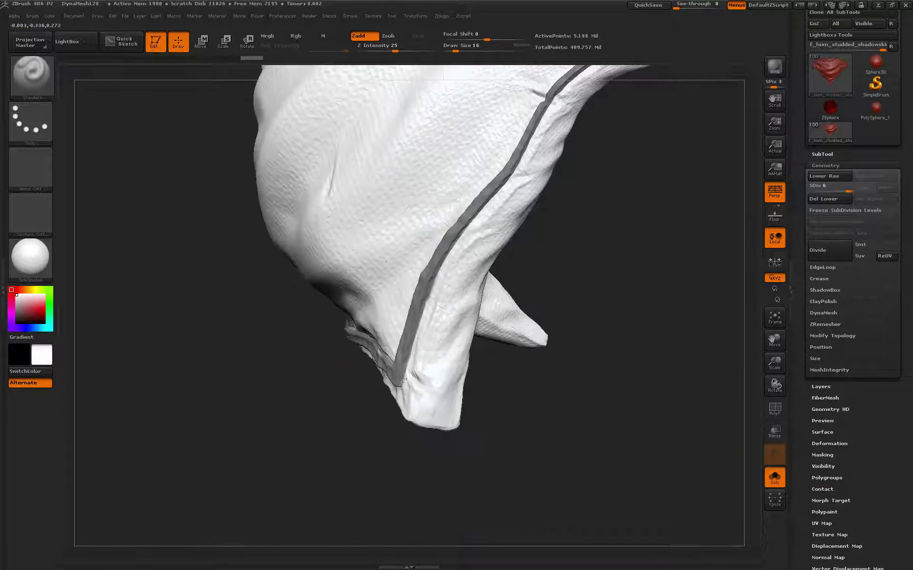
- Paint with the MaskPen brush to widen and even out the masked band along the cloth's hem above the pointed tip
mouse_move(774, 363)
left_mouse_down()
mouse_move(628, 448)
mouse_move(380, 205)
left_mouse_up()
key("ctrl")
left_click_drag(466, 219, 503, 170)
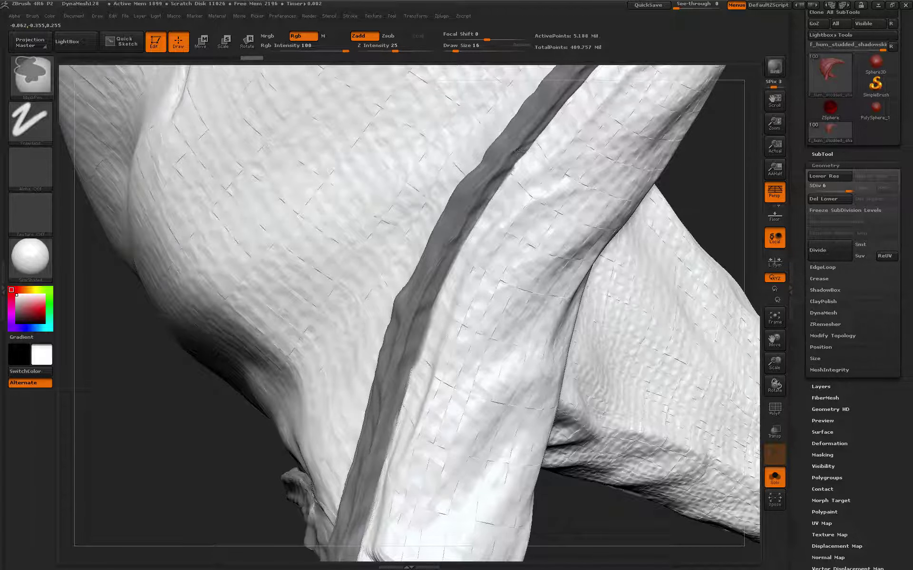
mouse_move(477, 203)
left_mouse_down()
mouse_move(461, 233)
mouse_move(535, 152)
left_mouse_up()
- Clean up the masked band down to the cloth's pointed tip, shaping the corner where the two hem strips meet
mouse_move(245, 491)
left_mouse_down()
mouse_move(179, 354)
mouse_move(286, 286)
left_mouse_up()
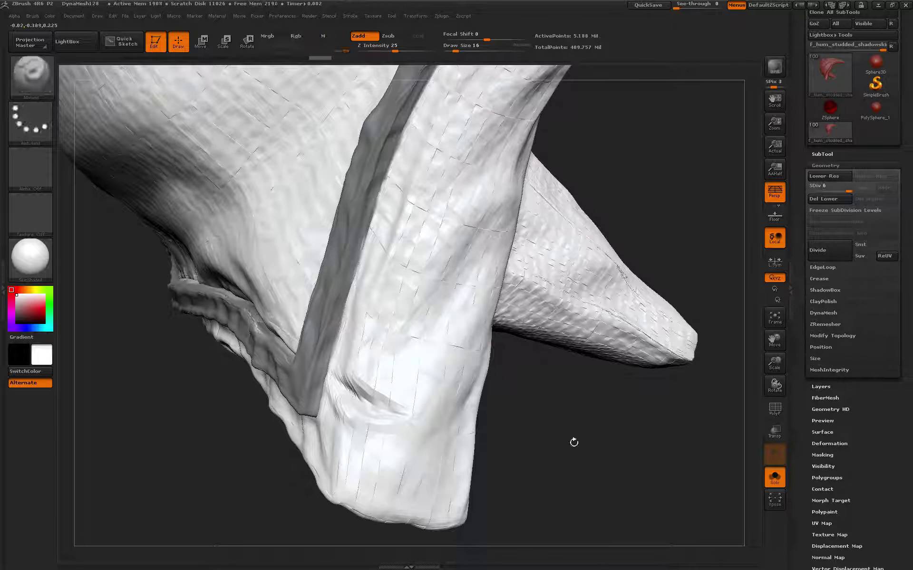
left_click_drag(573, 442, 314, 323, "alt")
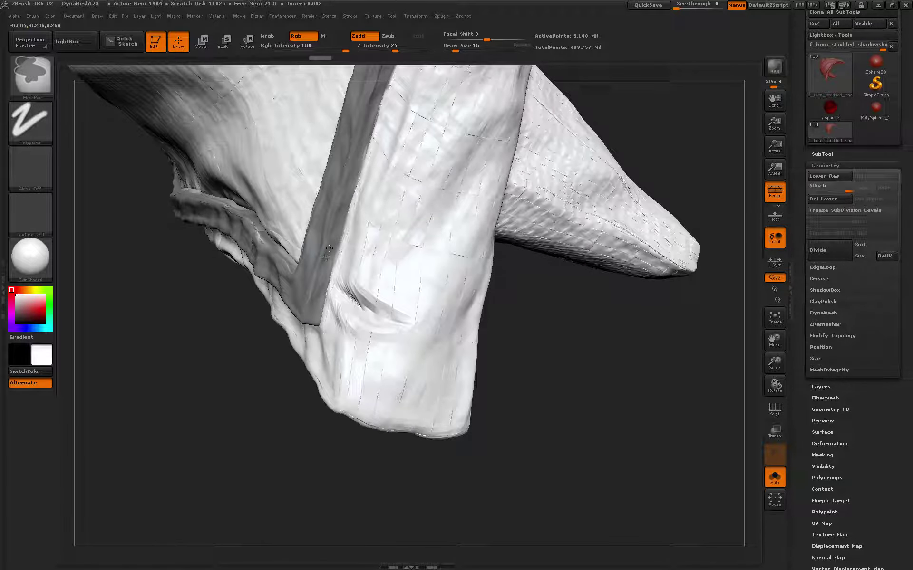
mouse_move(196, 313)
left_mouse_down("alt")
mouse_move(432, 209)
mouse_move(305, 301)
mouse_move(407, 241)
left_mouse_up("alt")
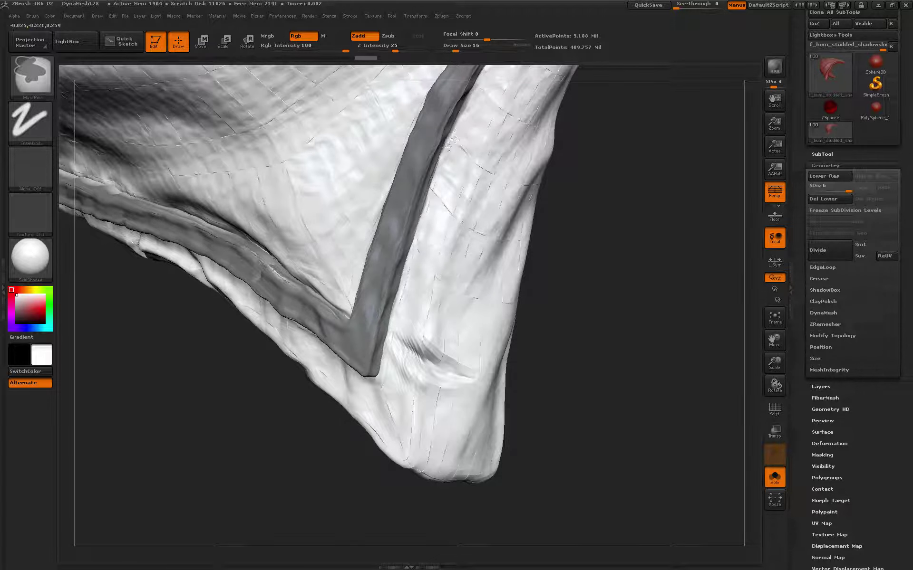
left_click_drag(478, 89, 354, 247)
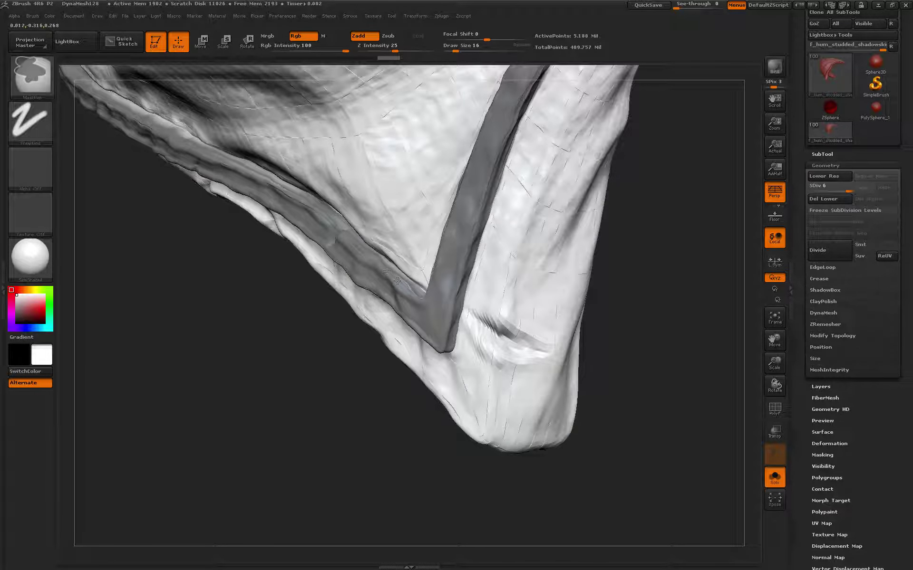
left_click_drag(277, 302, 409, 309, "shift")
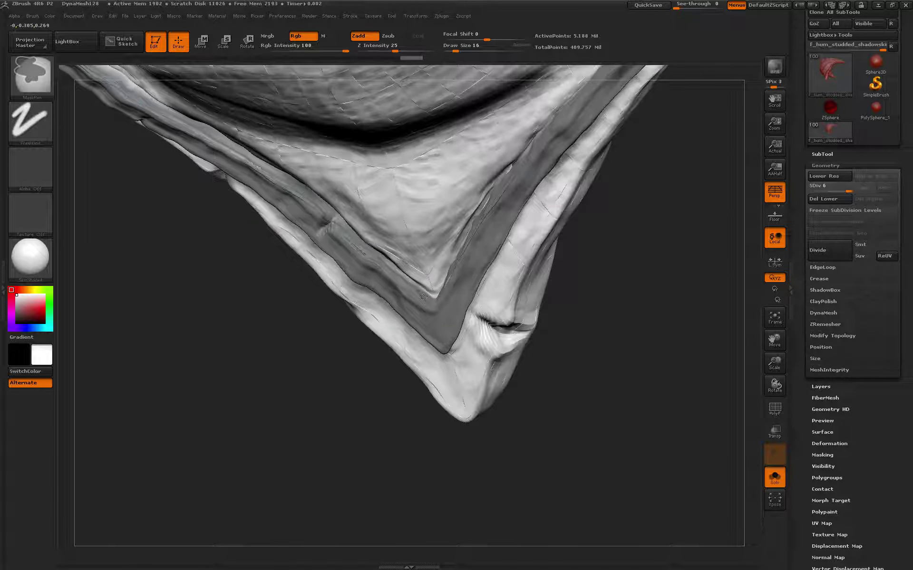
mouse_move(637, 295)
left_mouse_down("shift")
mouse_move(444, 292)
mouse_move(489, 181)
left_mouse_up("shift")
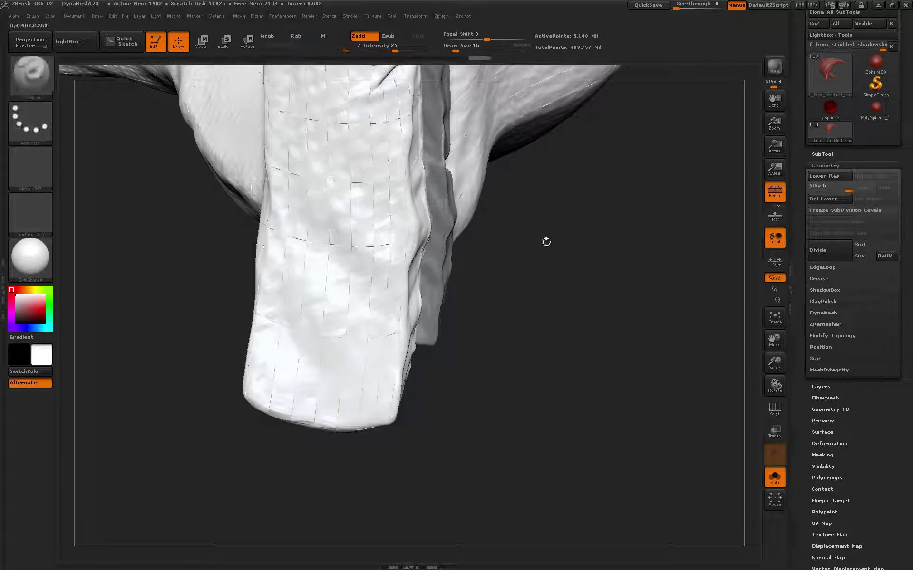
- Fill in the mask along the hem strip just above the inner corner of the pointed tip
mouse_move(546, 240)
left_mouse_down("shift")
mouse_move(577, 302)
mouse_move(430, 274)
mouse_move(425, 281)
mouse_move(437, 209)
left_mouse_up("shift")
mouse_move(568, 303)
left_mouse_down()
mouse_move(360, 255)
mouse_move(428, 244)
left_mouse_up()
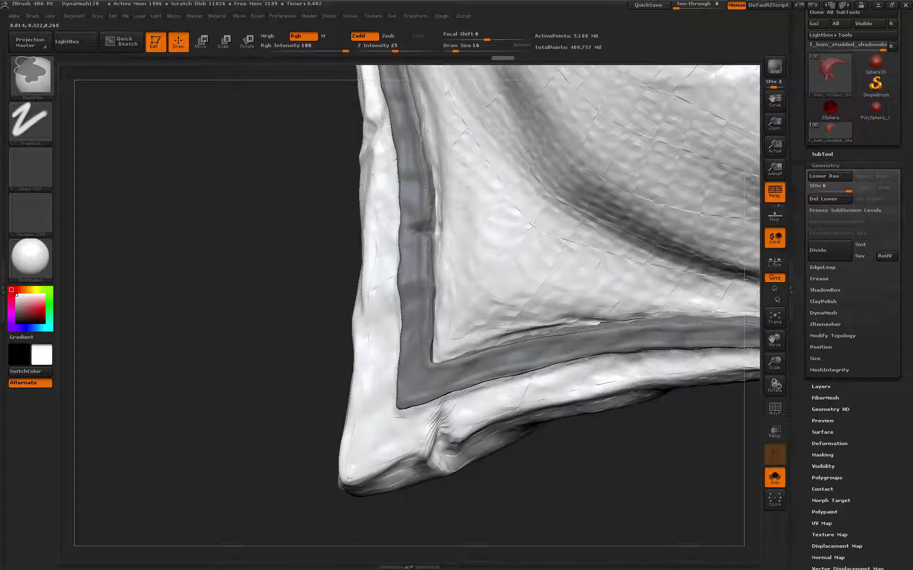
left_click_drag(363, 147, 347, 271)
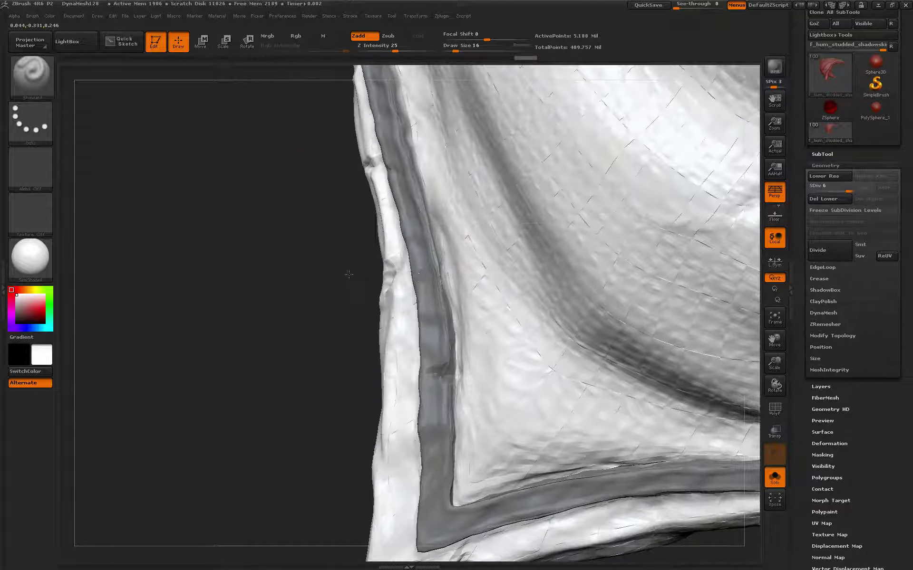
left_click_drag(441, 315, 446, 299, "ctrl")
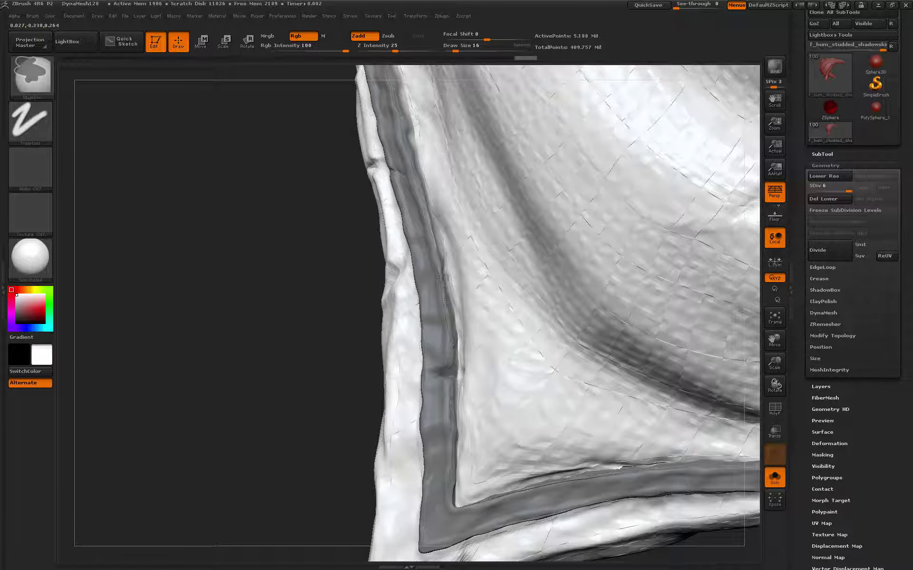
left_click_drag(437, 252, 434, 223, "ctrl")
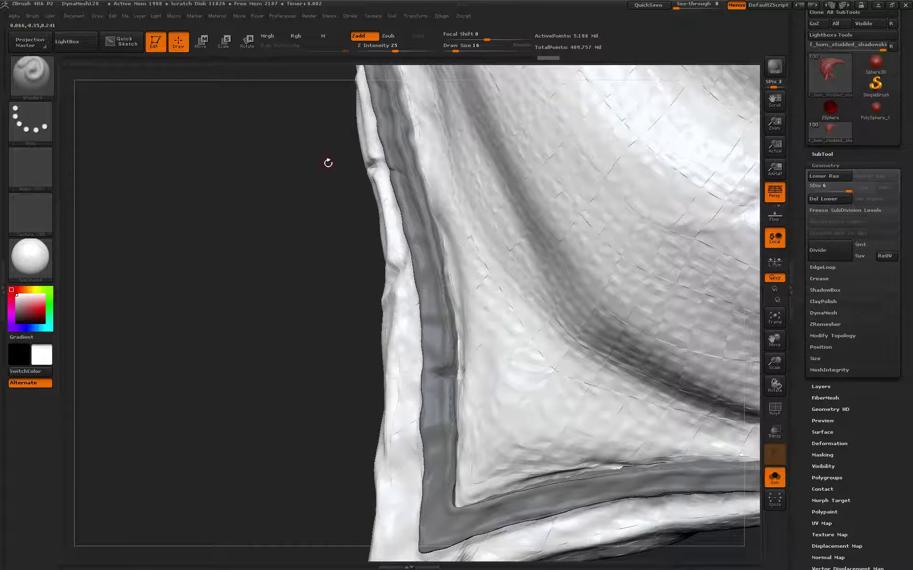
- Extend the mask cleanup up the side hem beside the deep fold, keeping the band's width even
left_click_drag(326, 159, 409, 288)
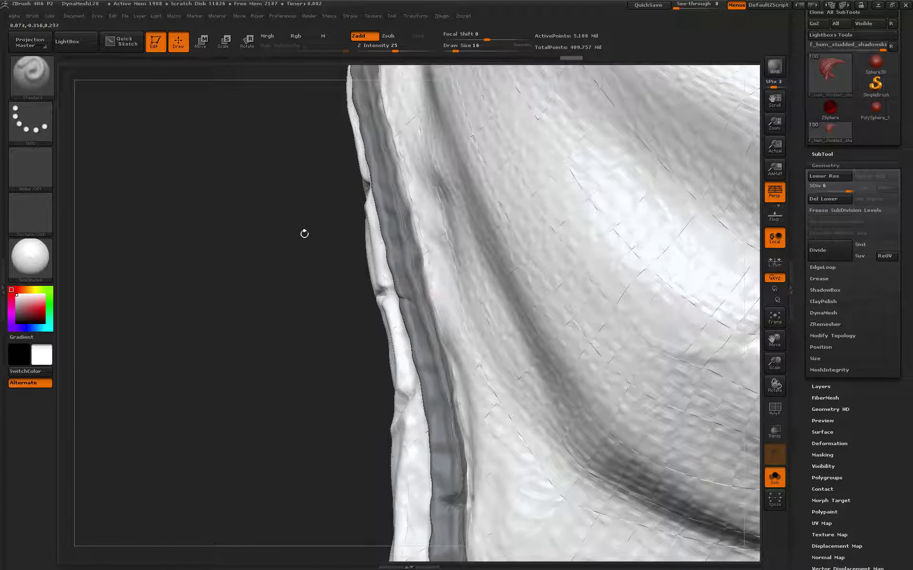
left_click_drag(344, 259, 418, 265)
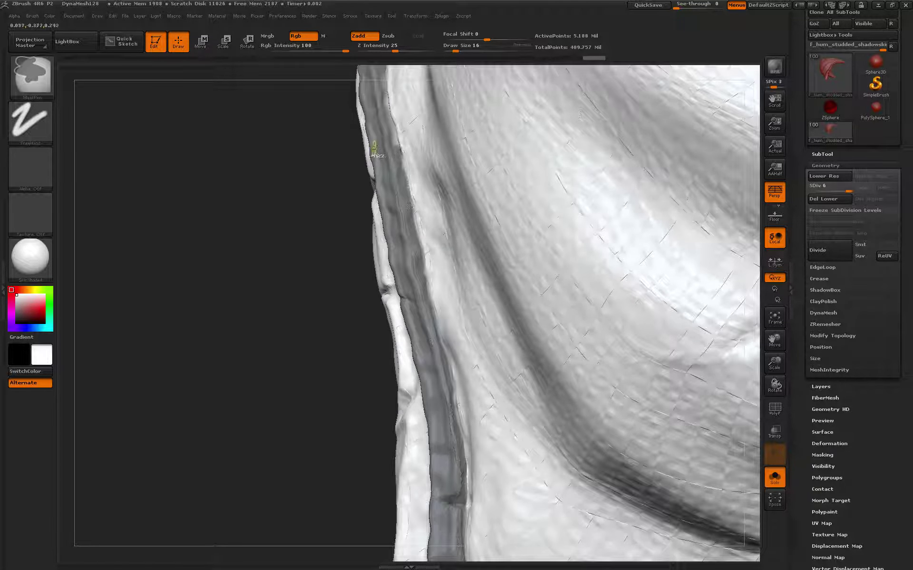
left_click_drag(372, 152, 429, 298)
key("ctrl")
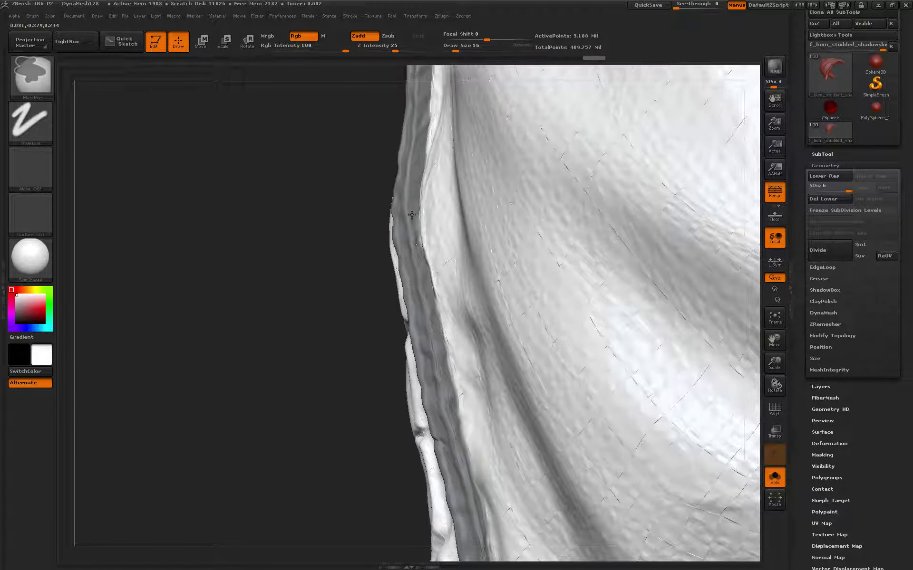
left_click_drag(412, 215, 428, 276)
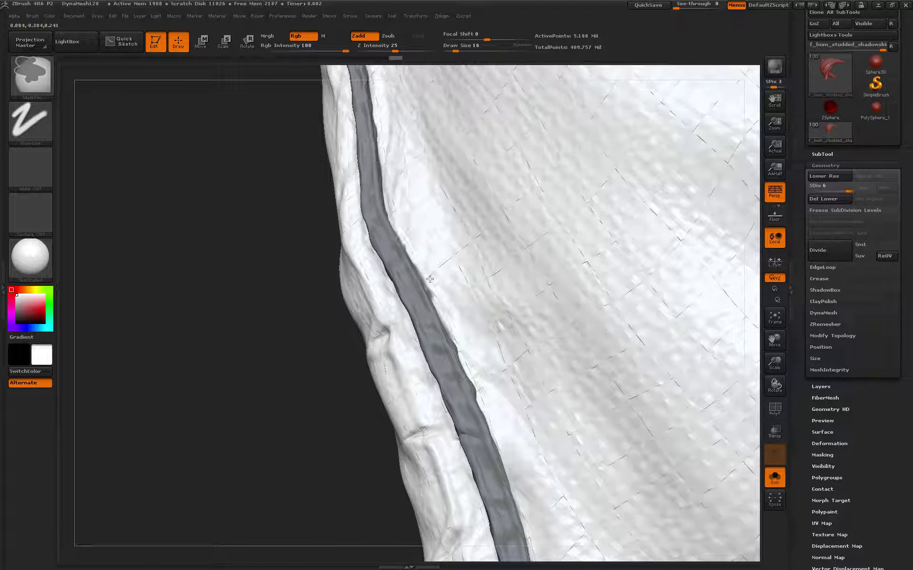
- Smooth the inner edge of the masked band along the middle stretch of the cloth's side hem
mouse_move(292, 220)
left_mouse_down()
mouse_move(438, 275)
mouse_move(421, 279)
left_mouse_up()
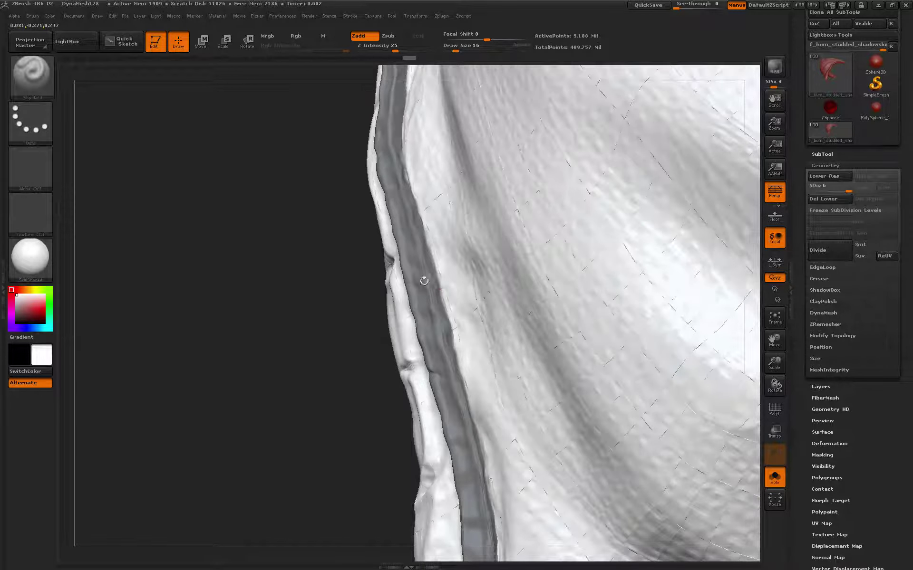
left_click_drag(315, 152, 409, 289)
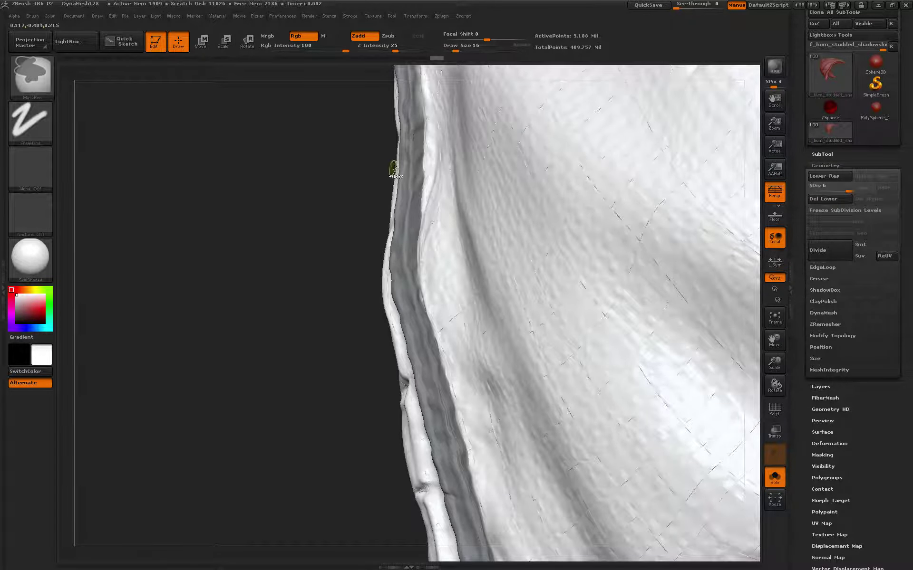
left_click_drag(393, 167, 404, 265)
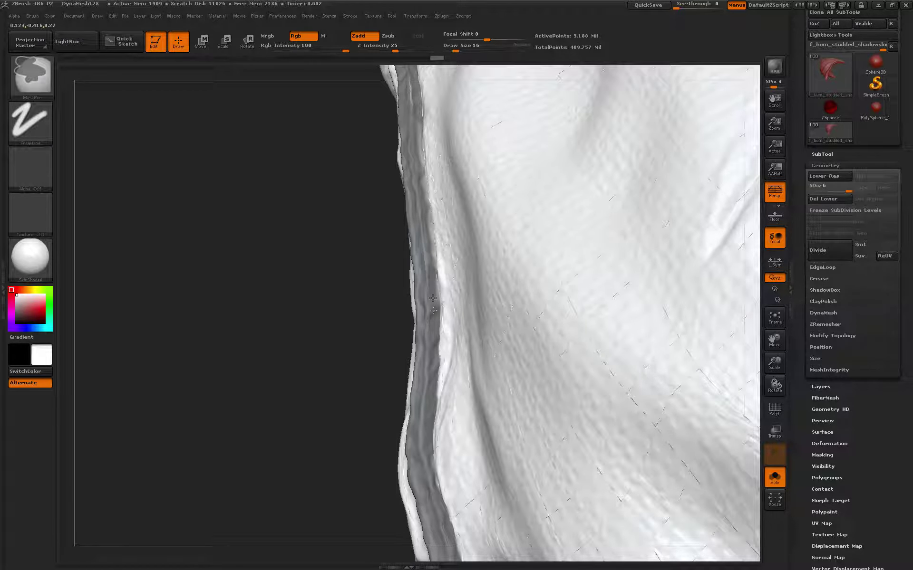
left_click_drag(358, 261, 428, 271)
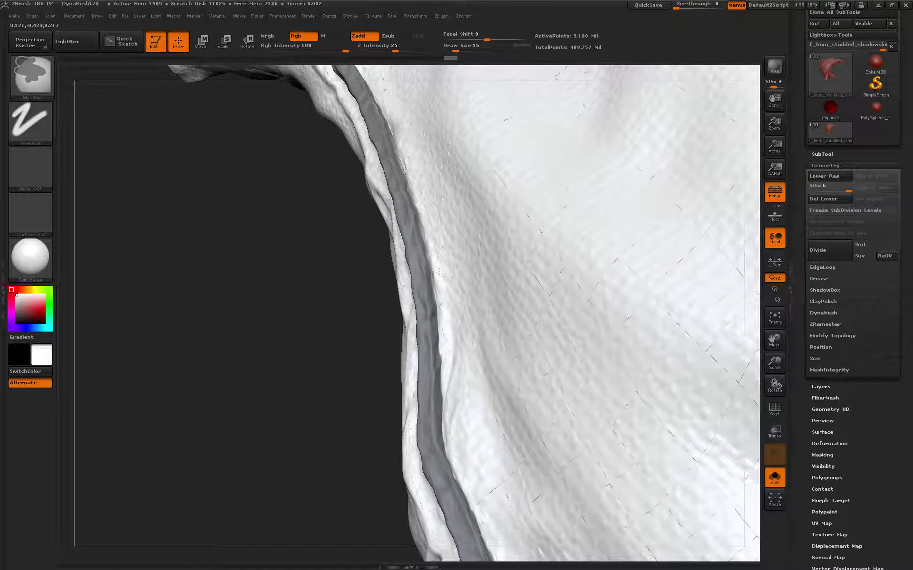
left_click_drag(343, 216, 427, 273)
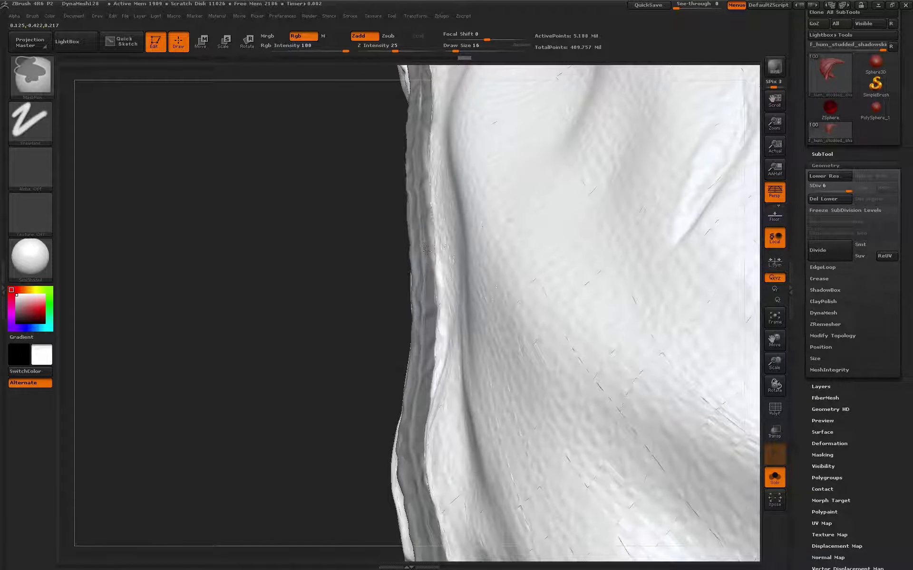
mouse_move(362, 245)
left_mouse_down()
mouse_move(347, 245)
mouse_move(434, 275)
left_mouse_up()
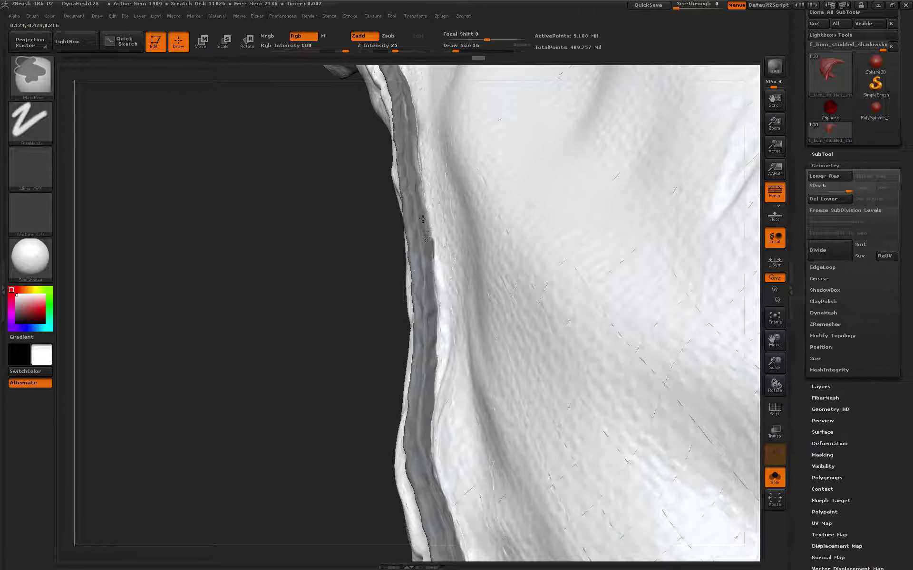
mouse_move(369, 214)
left_mouse_down()
mouse_move(437, 261)
mouse_move(433, 239)
left_mouse_up()
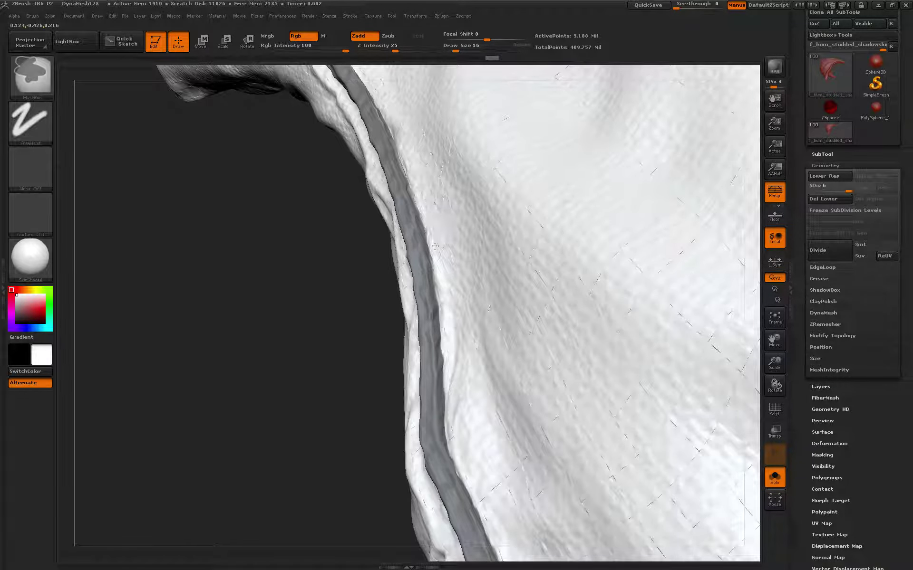
- Refine the masked band where the side hem curves toward the upper corner of the cloth
left_click_drag(306, 195, 424, 289)
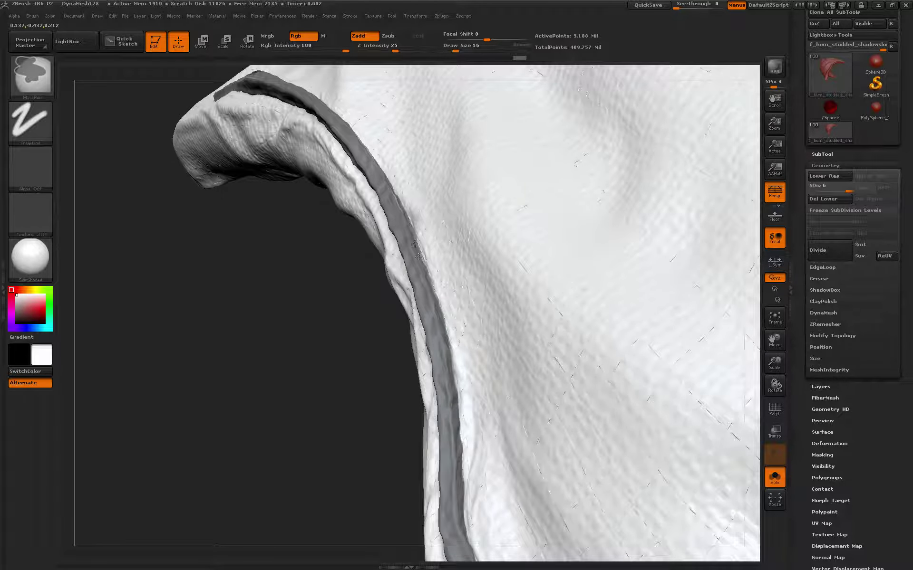
mouse_move(340, 185)
left_mouse_down()
mouse_move(306, 351)
mouse_move(329, 315)
mouse_move(334, 328)
mouse_move(389, 285)
left_mouse_up()
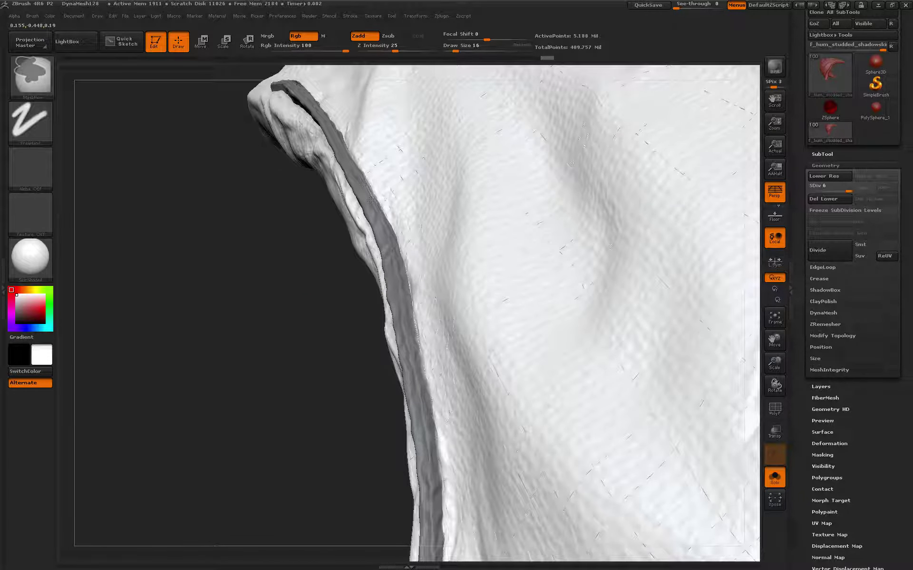
left_click_drag(311, 304, 421, 255)
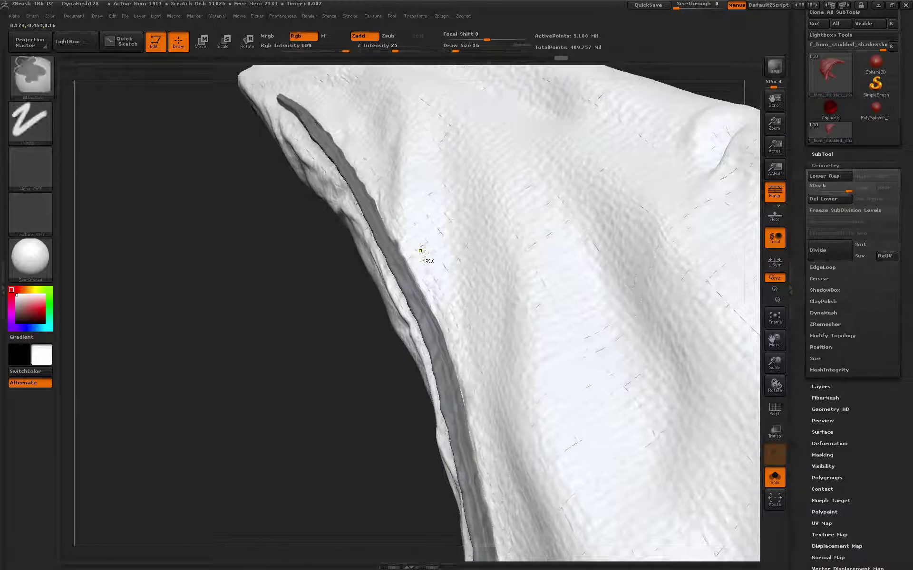
mouse_move(310, 257)
left_mouse_down()
mouse_move(371, 262)
mouse_move(396, 254)
left_mouse_up()
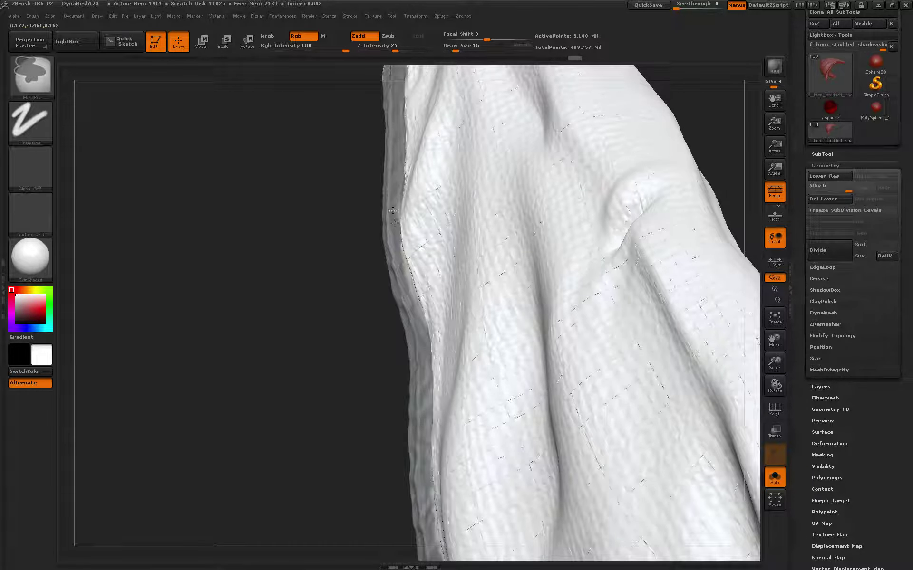
- Even out the masked band beside the upper folds and taper it toward its end near the cloth's rounded corner
mouse_move(399, 256)
left_mouse_down("ctrl")
mouse_move(426, 346)
mouse_move(381, 322)
mouse_move(335, 264)
mouse_move(407, 328)
left_mouse_up("ctrl")
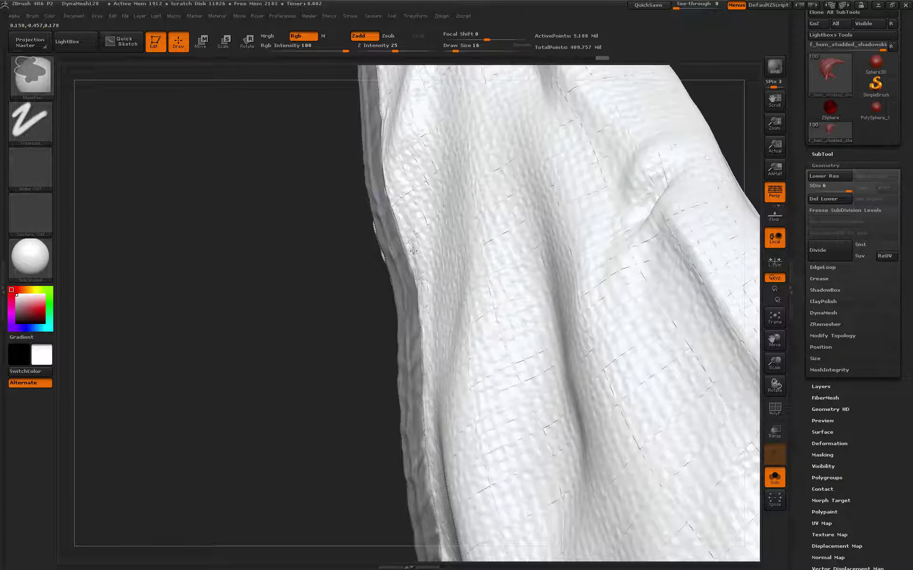
left_click_drag(394, 182, 394, 273)
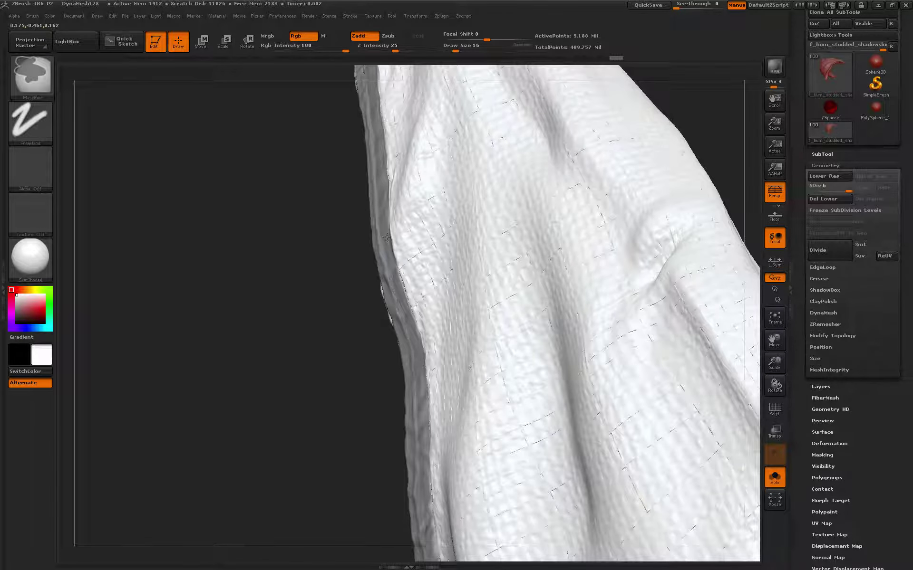
mouse_move(387, 238)
left_mouse_down()
mouse_move(326, 248)
mouse_move(400, 260)
left_mouse_up()
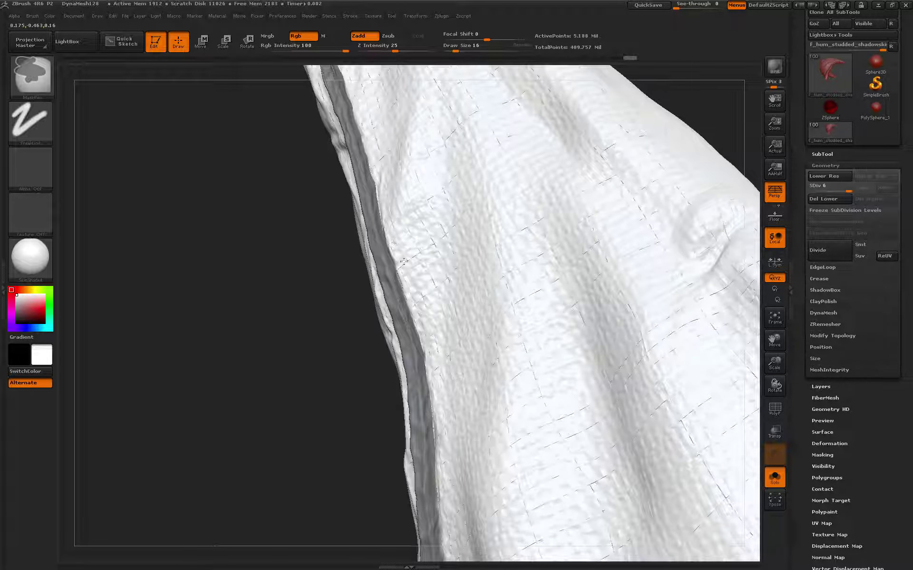
mouse_move(340, 279)
left_mouse_down()
mouse_move(306, 206)
mouse_move(228, 199)
mouse_move(251, 265)
mouse_move(294, 239)
mouse_move(382, 273)
left_mouse_up()
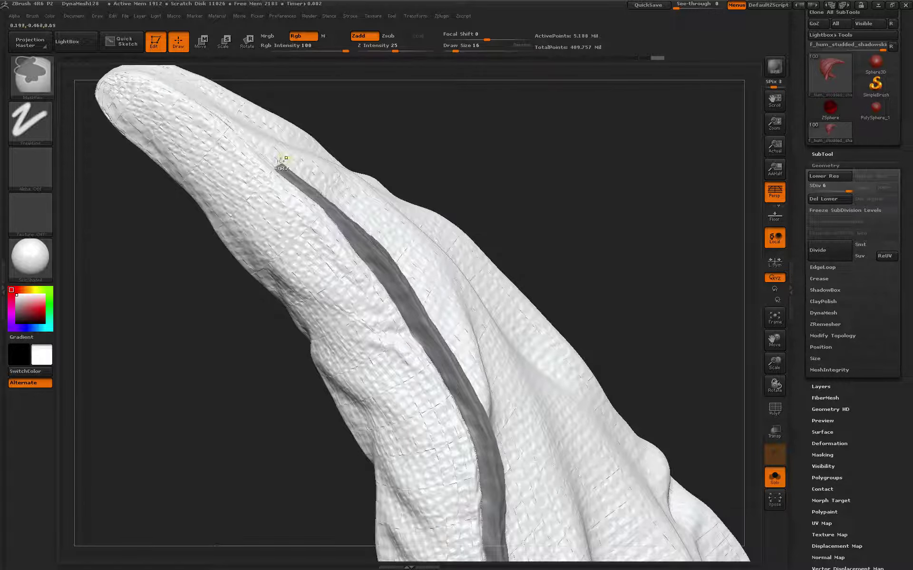
mouse_move(256, 107)
left_mouse_down()
mouse_move(469, 145)
mouse_move(386, 285)
left_mouse_up()
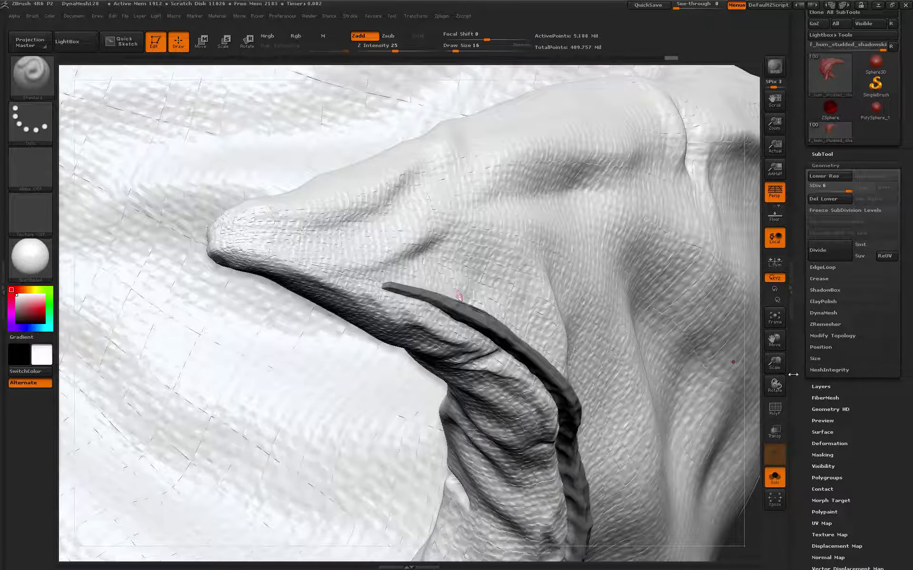
- Touch up the masked band from the outer side of the hem, covering the uneven edges beside the small creases
mouse_move(775, 363)
left_mouse_down()
mouse_move(652, 307)
mouse_move(585, 244)
mouse_move(772, 360)
mouse_move(592, 294)
mouse_move(585, 205)
mouse_move(458, 260)
left_mouse_up()
key("ctrl")
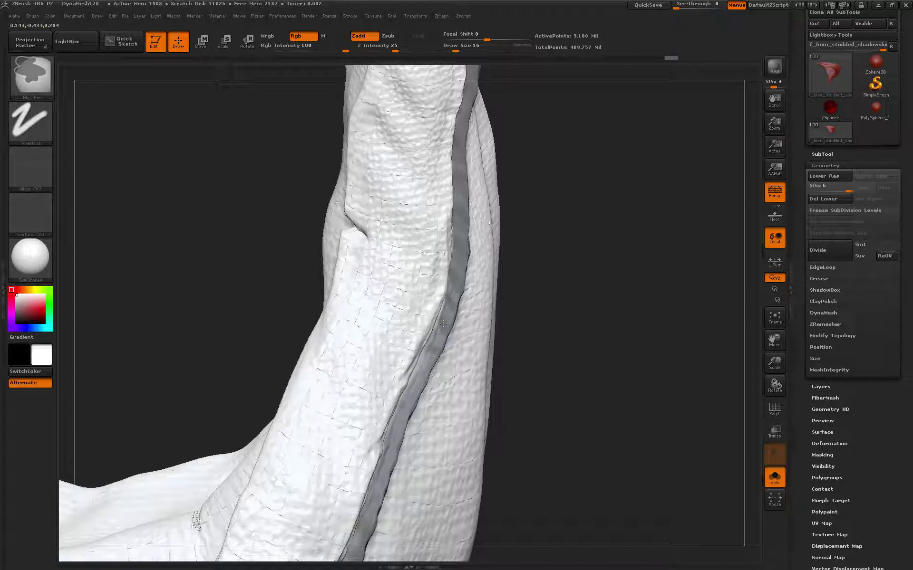
left_click_drag(445, 324, 460, 237)
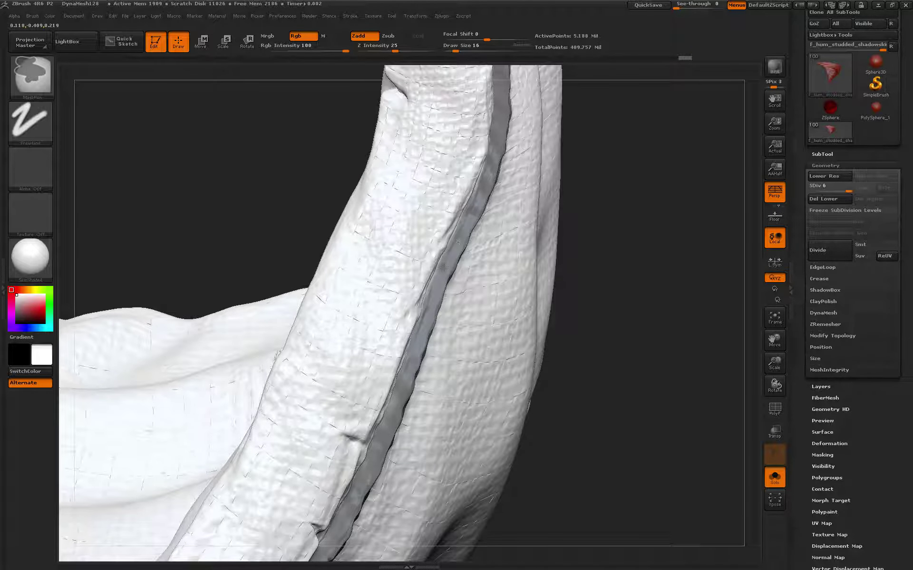
left_click_drag(535, 265, 408, 265)
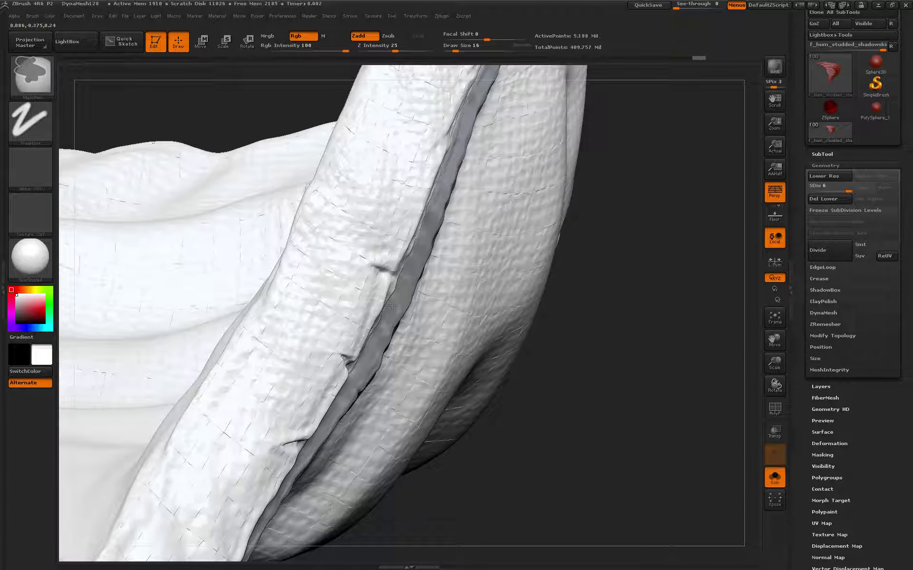
left_click_drag(428, 316, 380, 342)
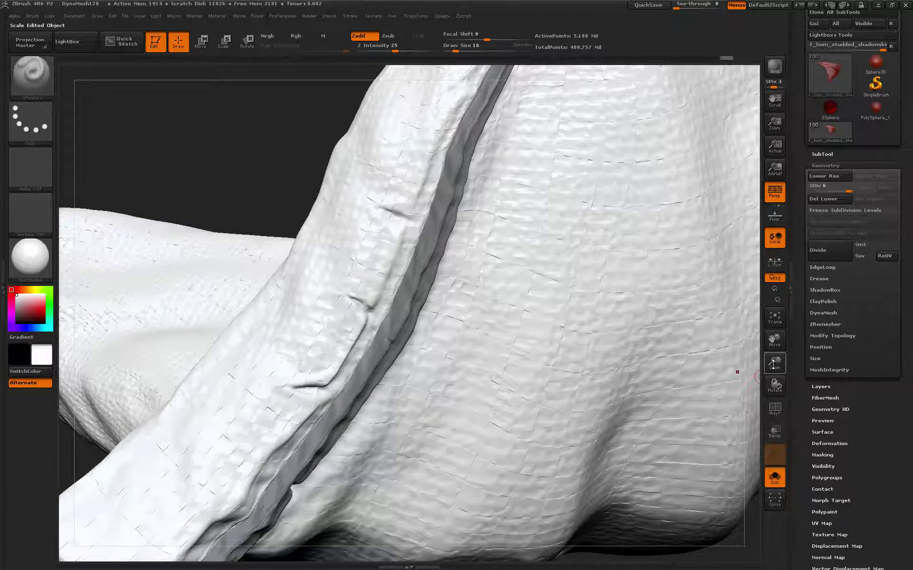
- Switch the display material of the masked cloth piece to RS_RedChavant
key("f")
left_click_drag(636, 295, 675, 312)
left_click_drag(775, 363, 552, 382)
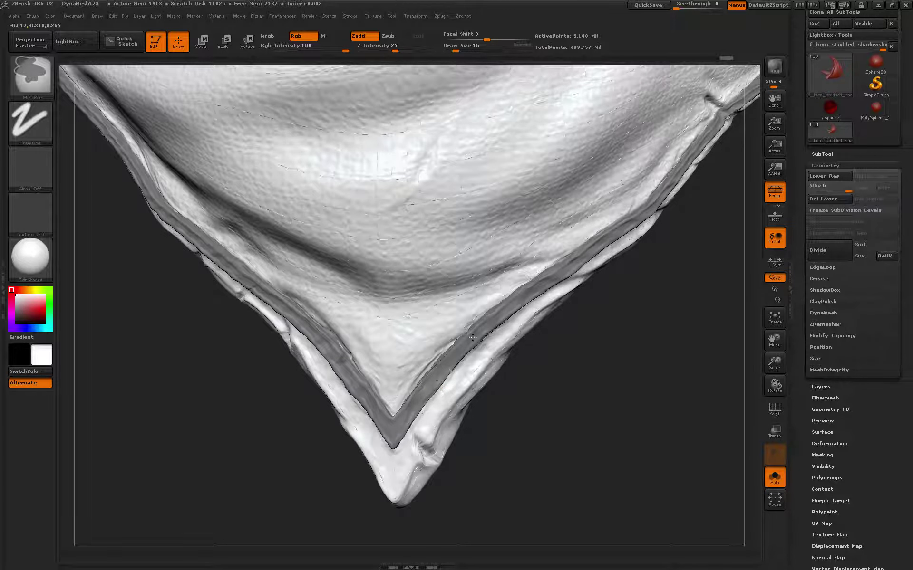
left_click_drag(597, 353, 675, 304)
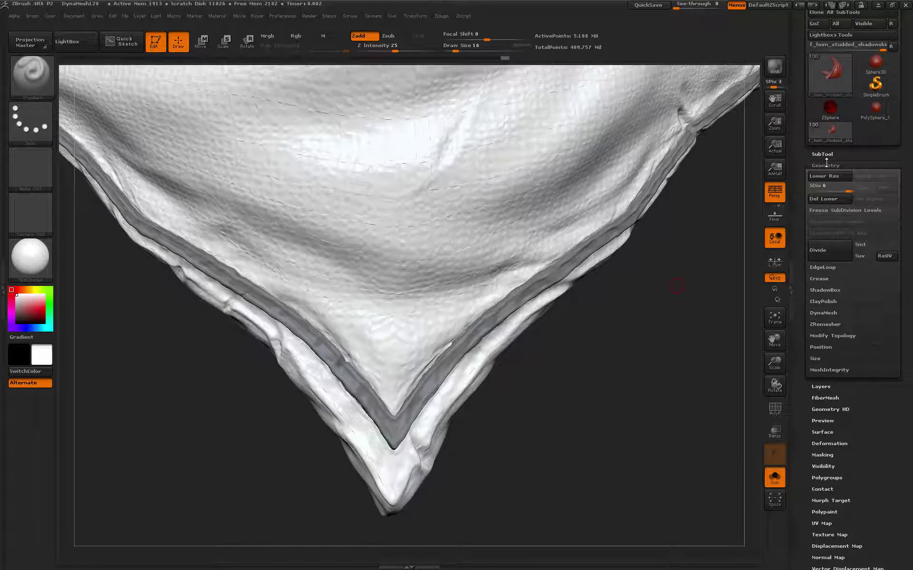
left_click(30, 259)
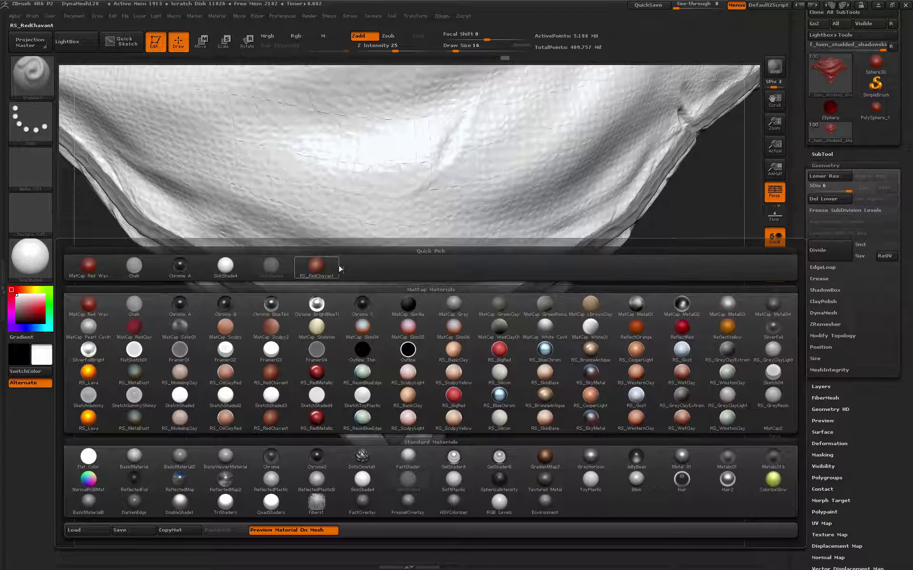
left_click(234, 298)
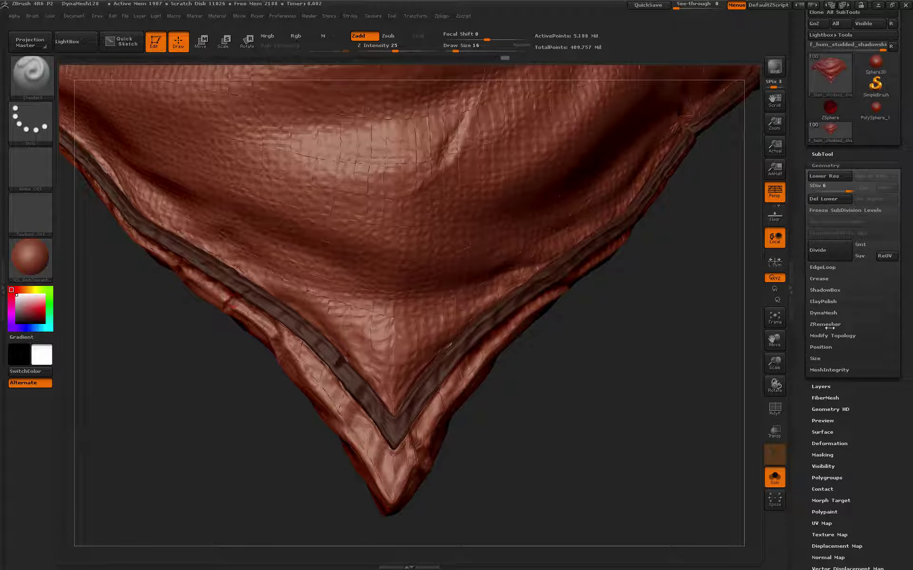
- Review the cloth's surface noise settings in NoiseMaker and accept them
left_click_drag(685, 352, 702, 353, "alt")
left_click_drag(773, 365, 801, 333)
scroll(807, 252, "down", 5)
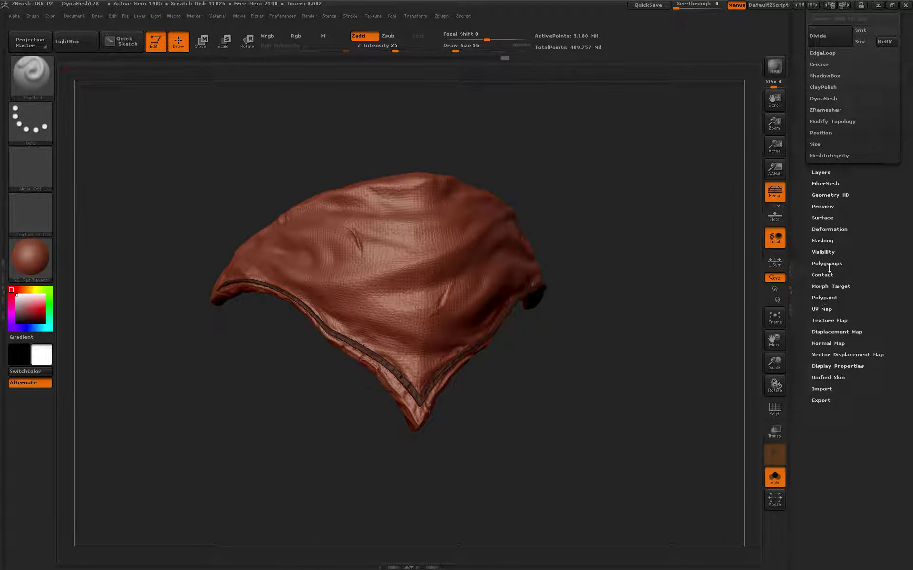
left_click(823, 218)
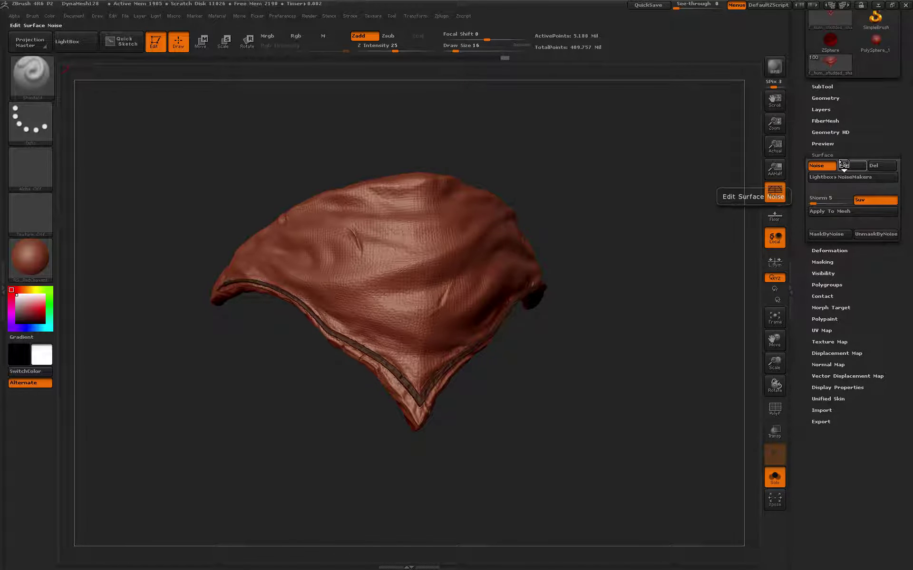
left_click(845, 165)
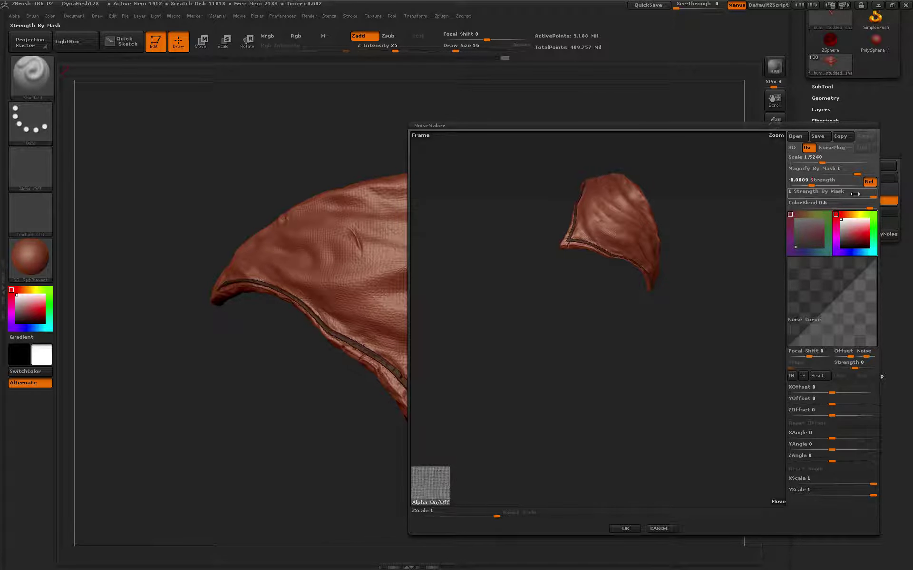
left_click(627, 529)
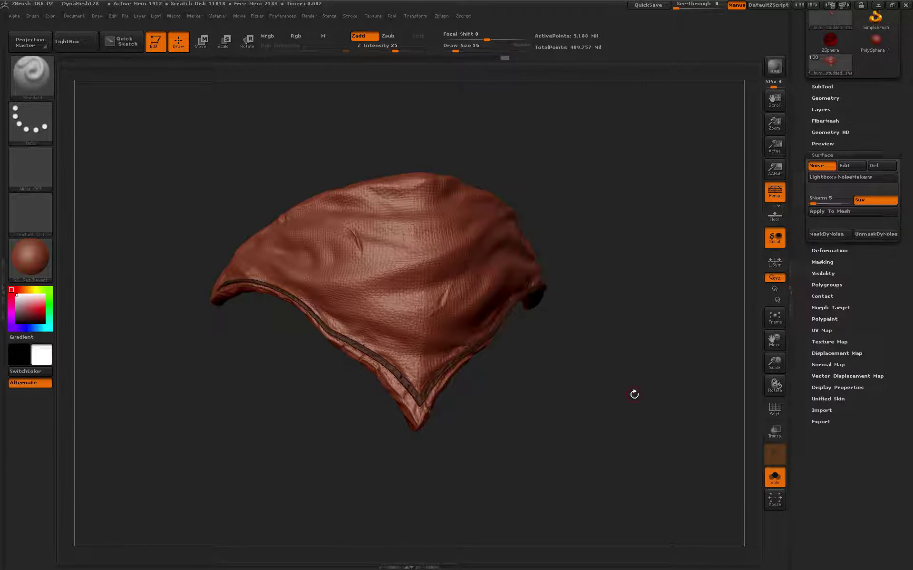
- Drop the scarf piece to subdivision level 1 and turn on its painted colour in the subtool list
left_click_drag(620, 384, 593, 388)
left_click(826, 98)
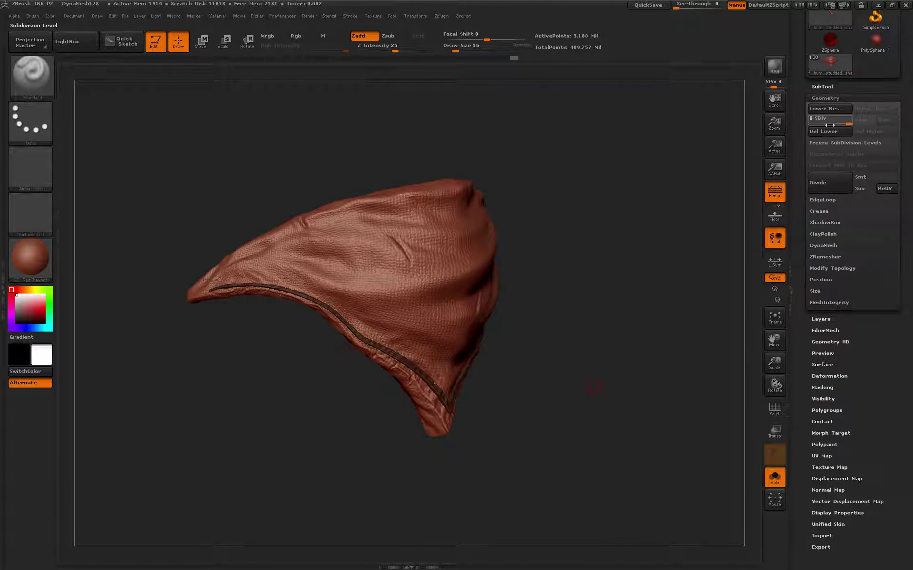
left_click(810, 121)
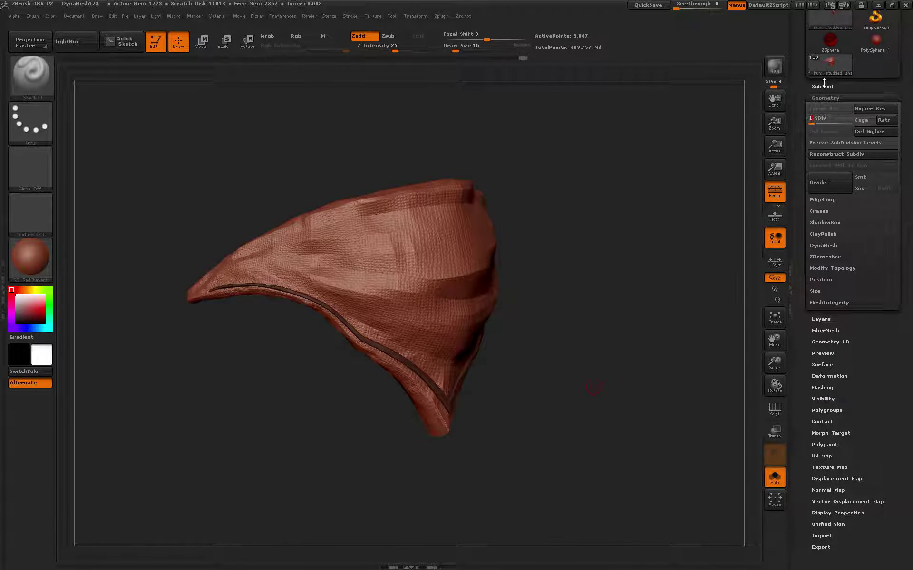
left_click(822, 86)
left_click(884, 188)
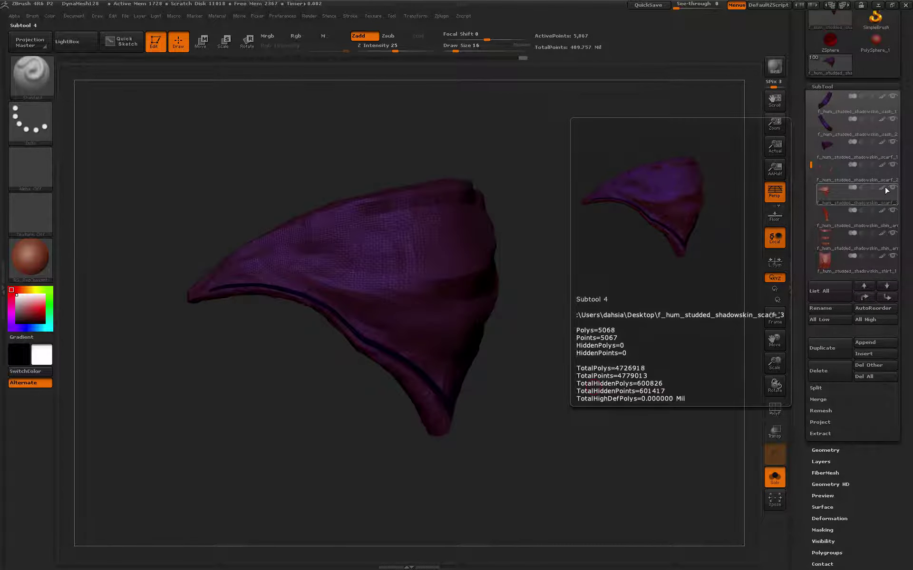
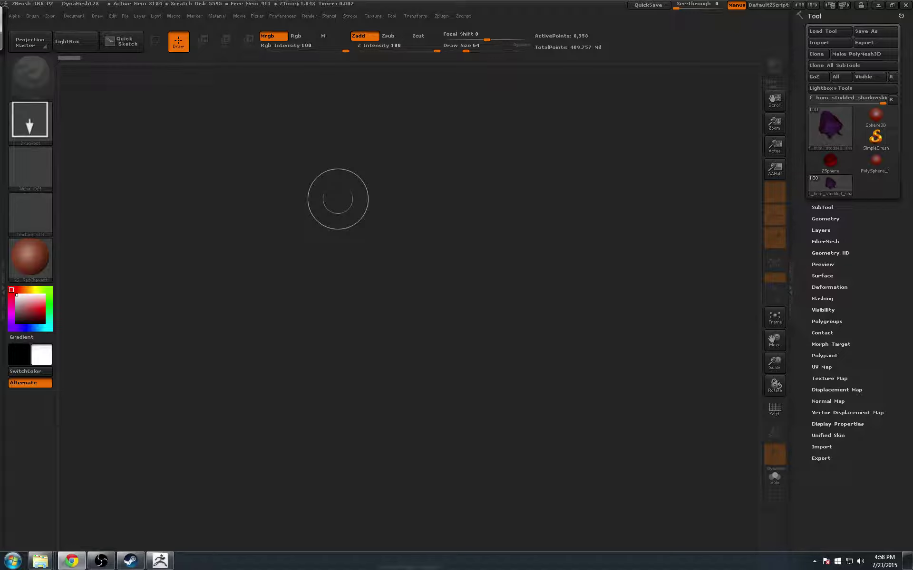
- Place the hooded character on the empty canvas in edit mode and hide the floor grid
left_click(822, 207)
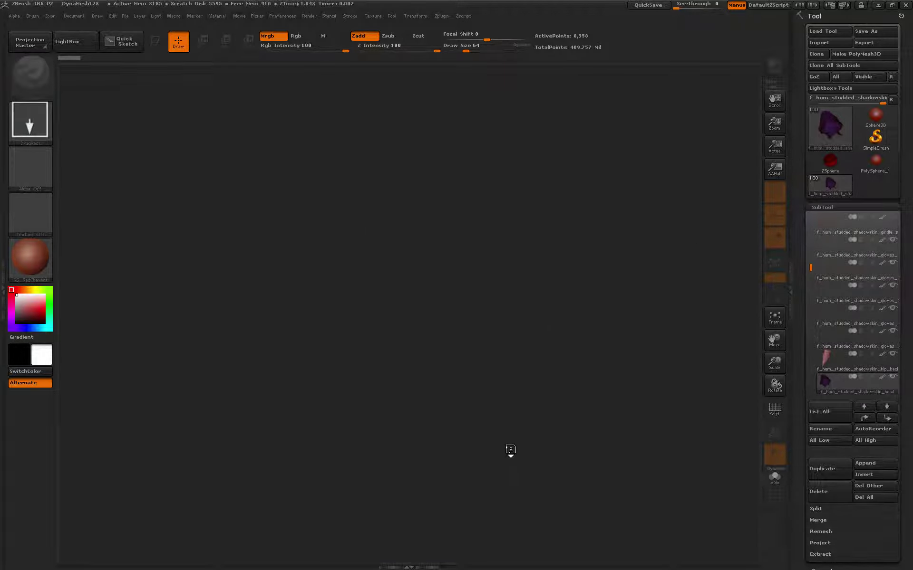
left_click_drag(507, 448, 183, 132)
key("t")
left_click(117, 44)
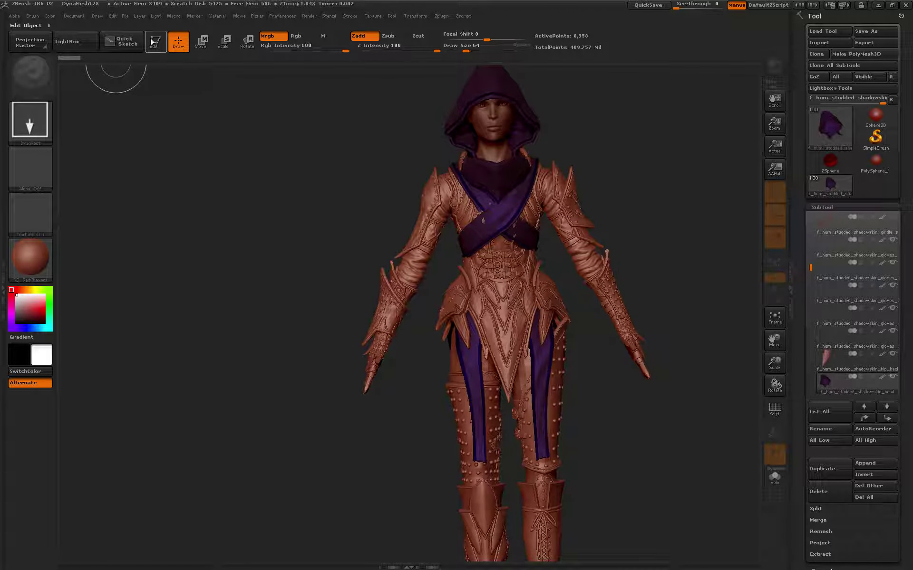
left_click_drag(642, 191, 605, 192)
left_click(775, 217)
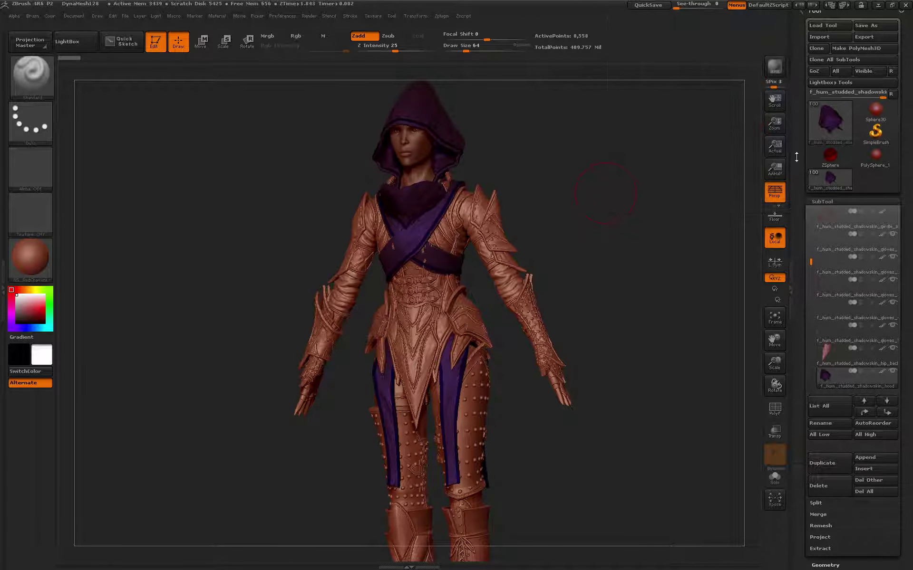
- Close ZBrush without saving and copy f_hum_studded_shadowskin_6_cloth_pieces_2 into studded_shadowskin on the Seagate Backup Plus Drive, replacing the older file
left_click(906, 6)
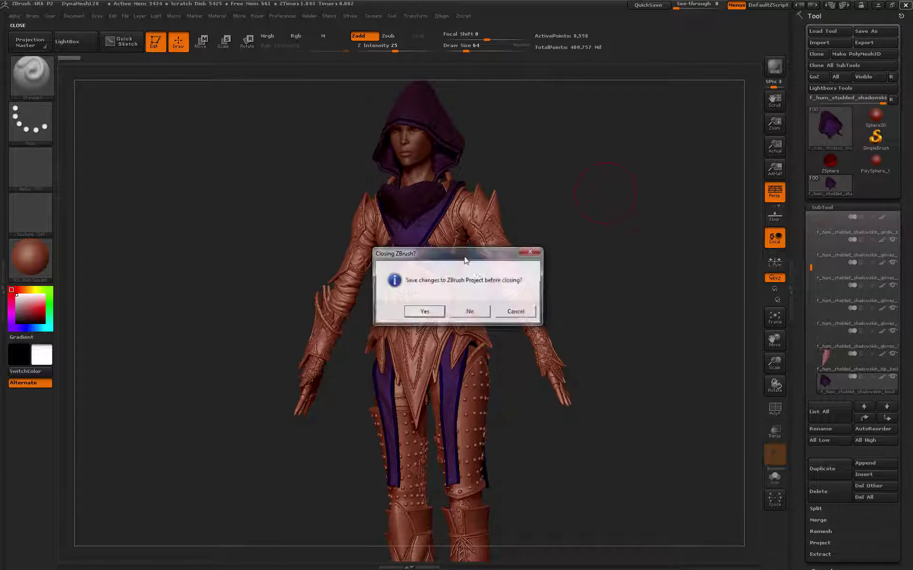
left_click(475, 310)
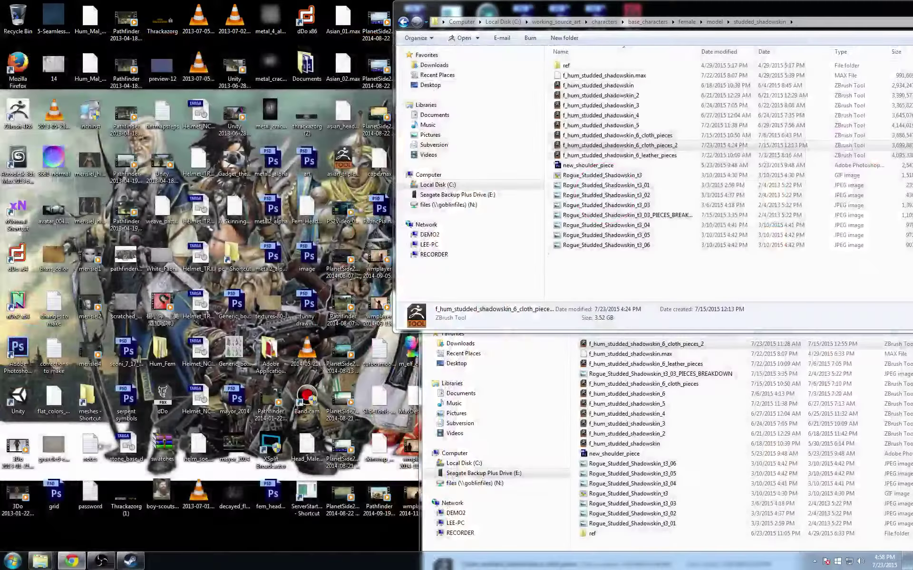
left_click_drag(623, 150, 713, 459)
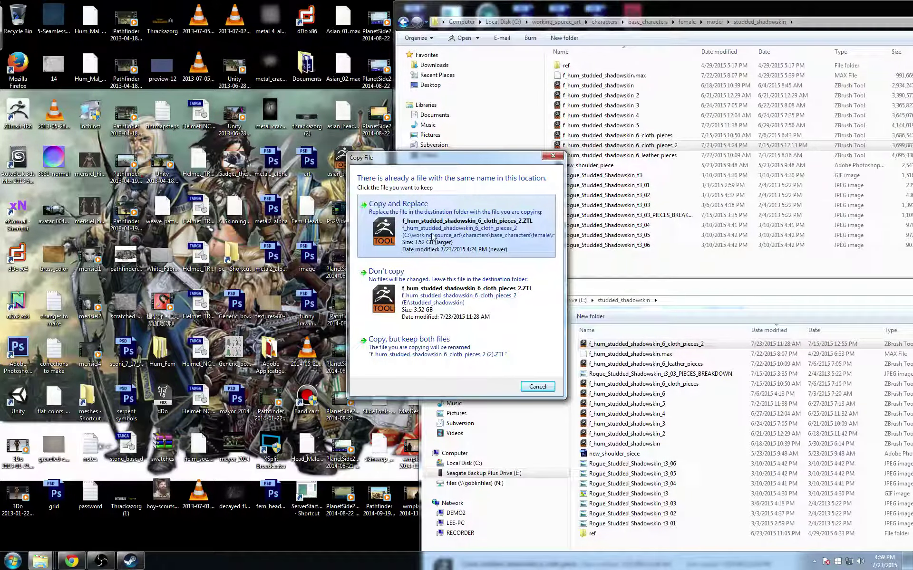
left_click(432, 236)
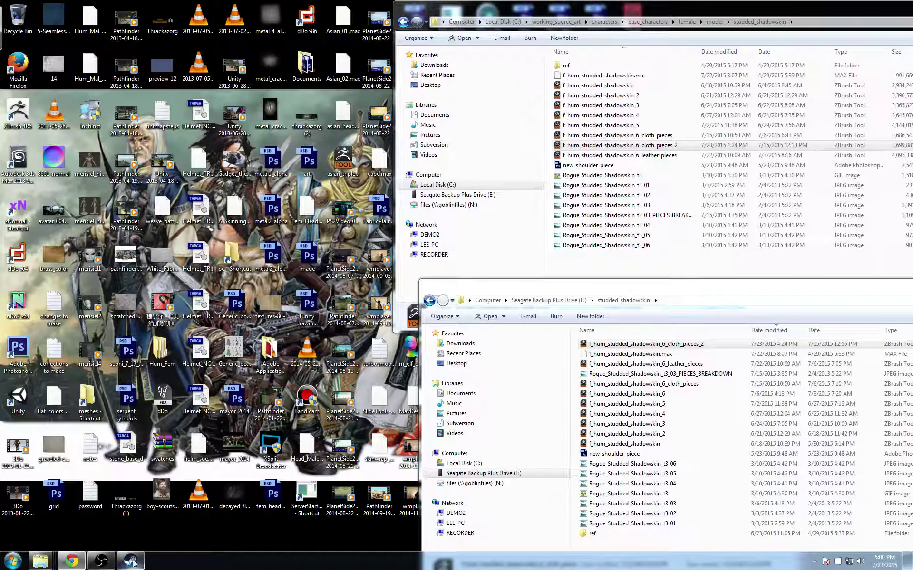
- Launch ZBrush, open the DynaMesh128 project and sculpt several test strokes across the sphere
double_click(19, 119)
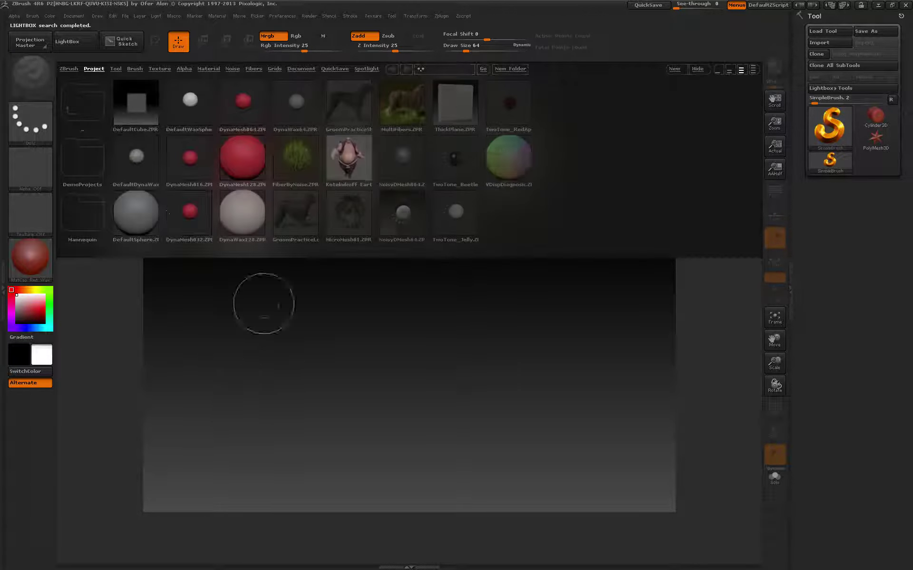
double_click(232, 158)
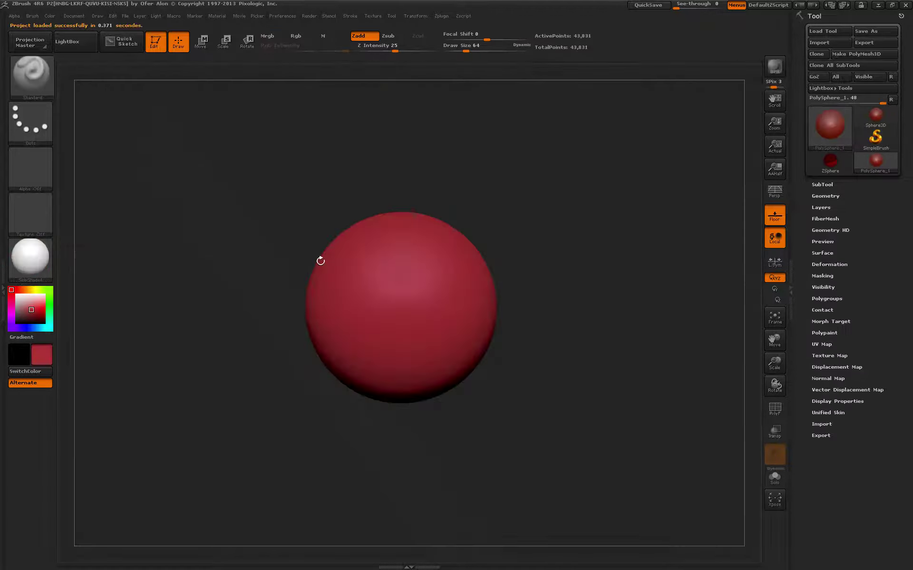
left_click_drag(344, 270, 378, 319)
left_click_drag(266, 157, 335, 192)
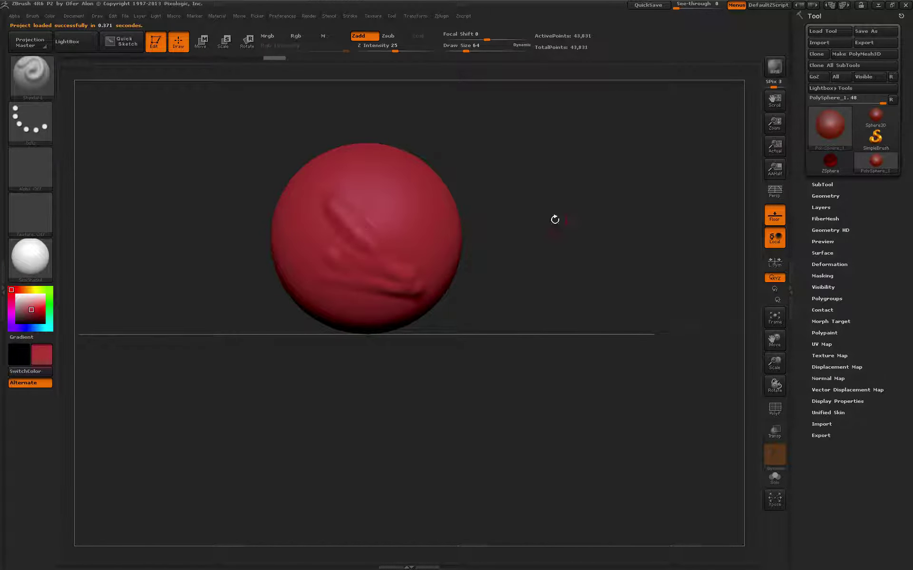
mouse_move(554, 218)
left_mouse_down()
mouse_move(417, 226)
mouse_move(381, 202)
left_mouse_up()
left_click_drag(442, 238, 494, 280)
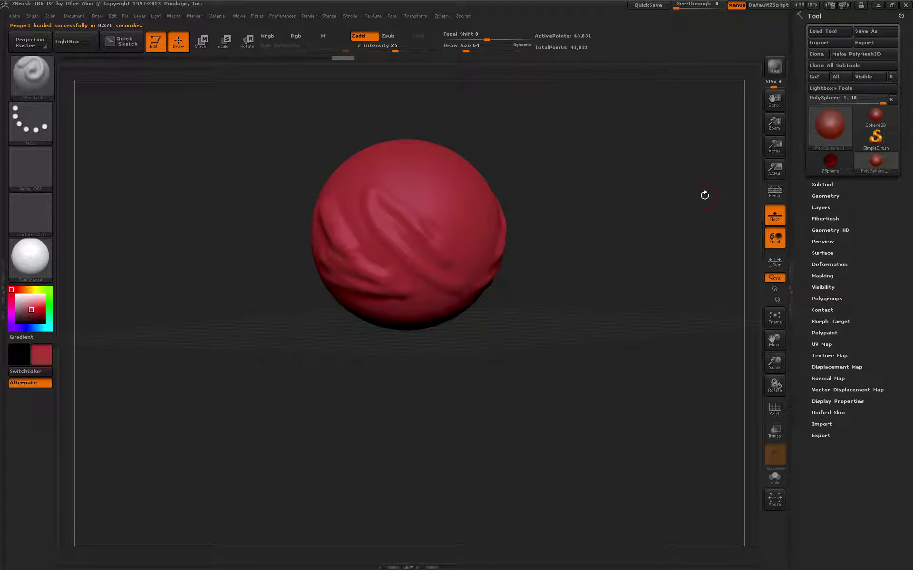
- Turn on perspective view for the sphere and hide its floor grid
left_click(774, 191)
left_click(775, 215)
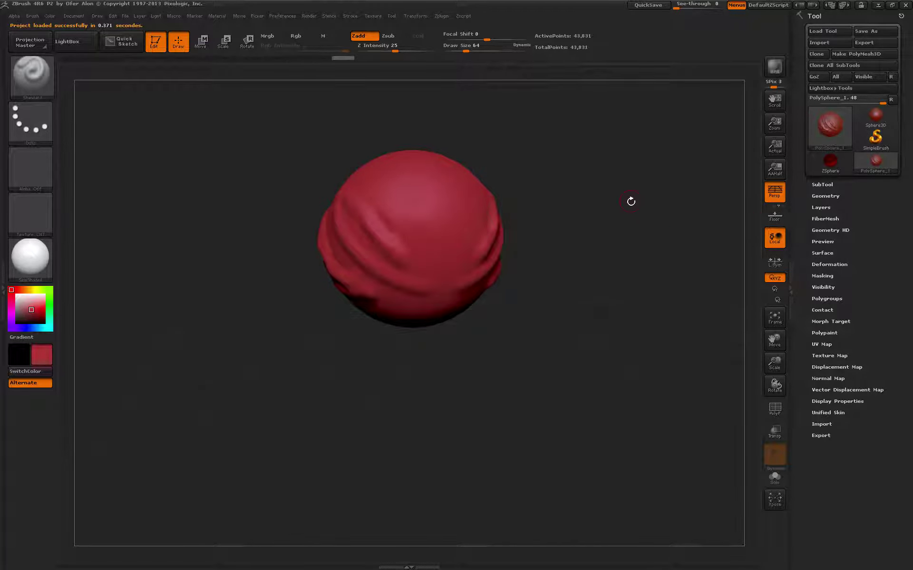
left_click_drag(631, 202, 606, 220)
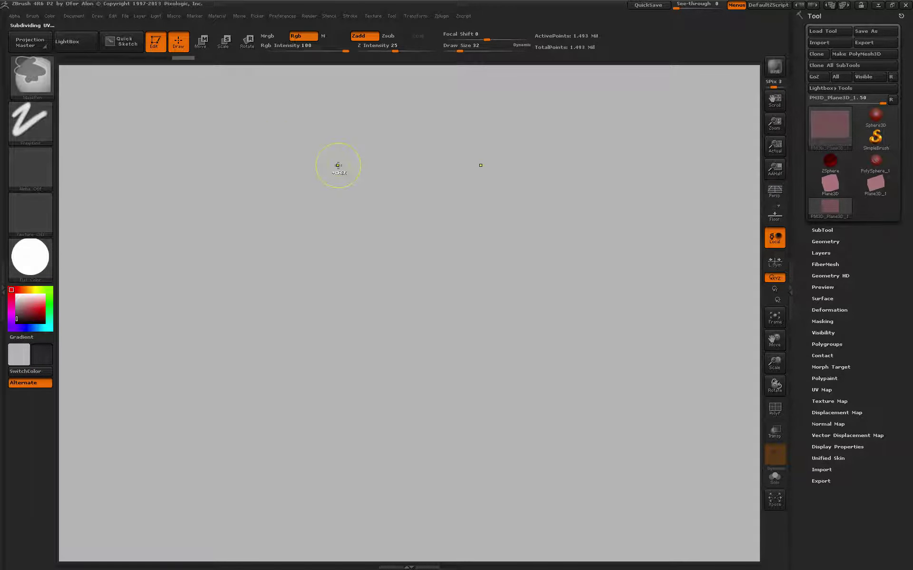
- Leave edit mode, fill the canvas with the checkerboard texture and close ZBrush without saving the project
left_click(156, 42)
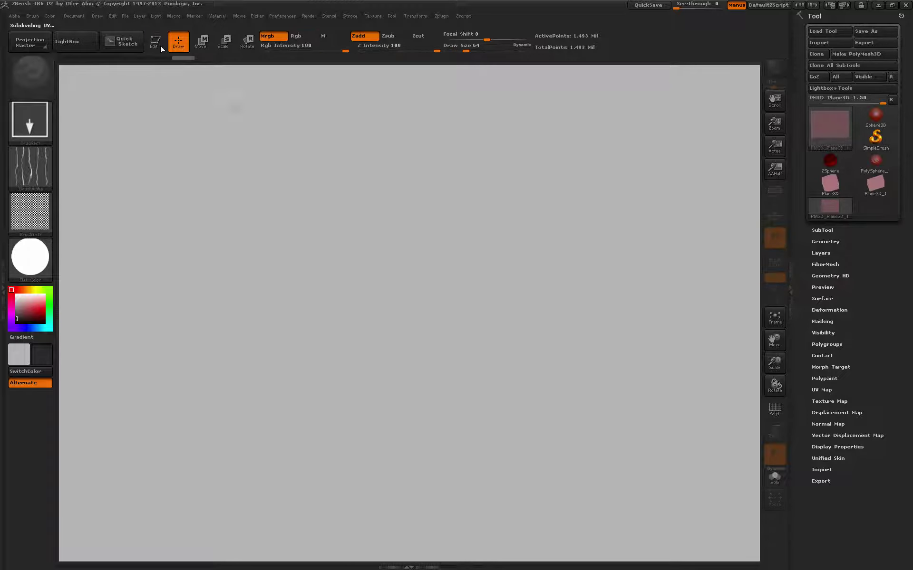
key("ctrl+f")
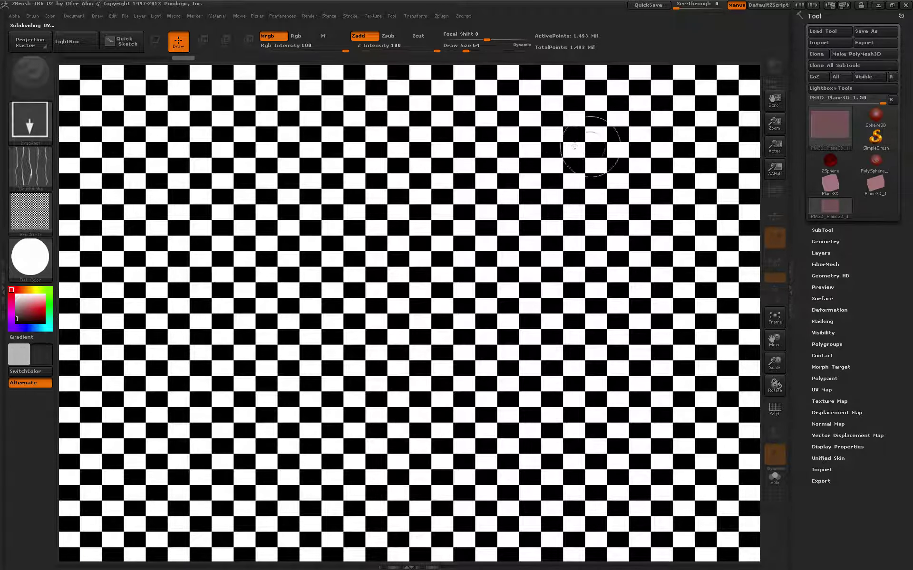
left_click(905, 5)
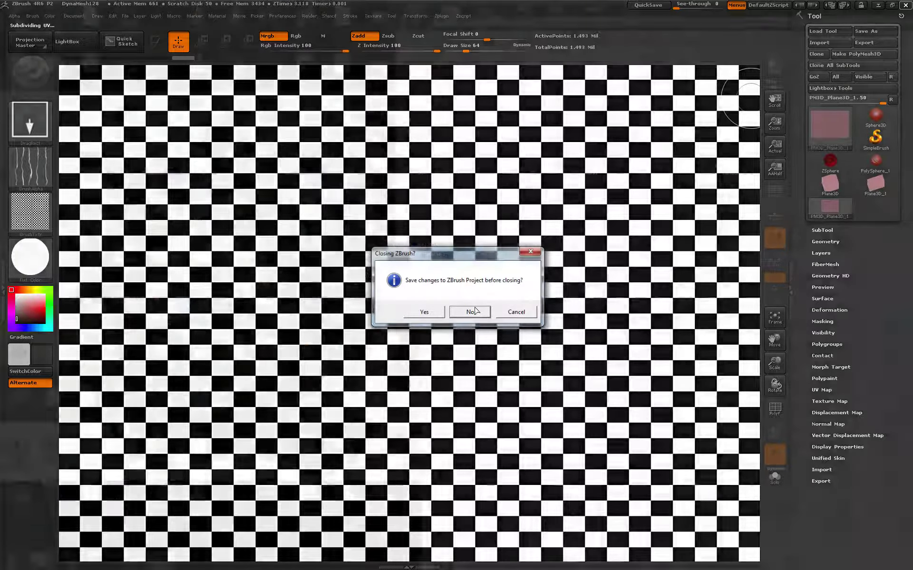
left_click(470, 312)
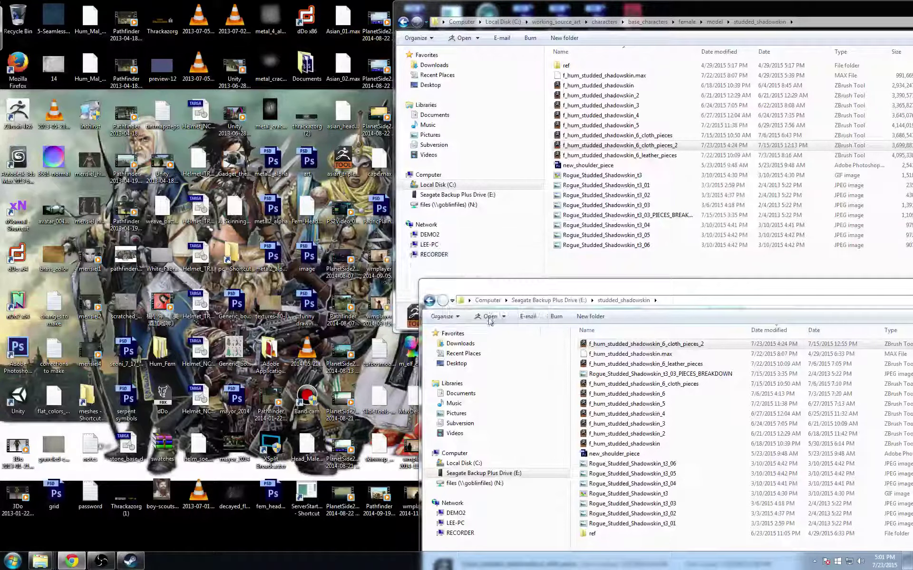
- Relaunch ZBrush with the DynaMesh128 project and clear the sphere from the canvas
double_click(22, 118)
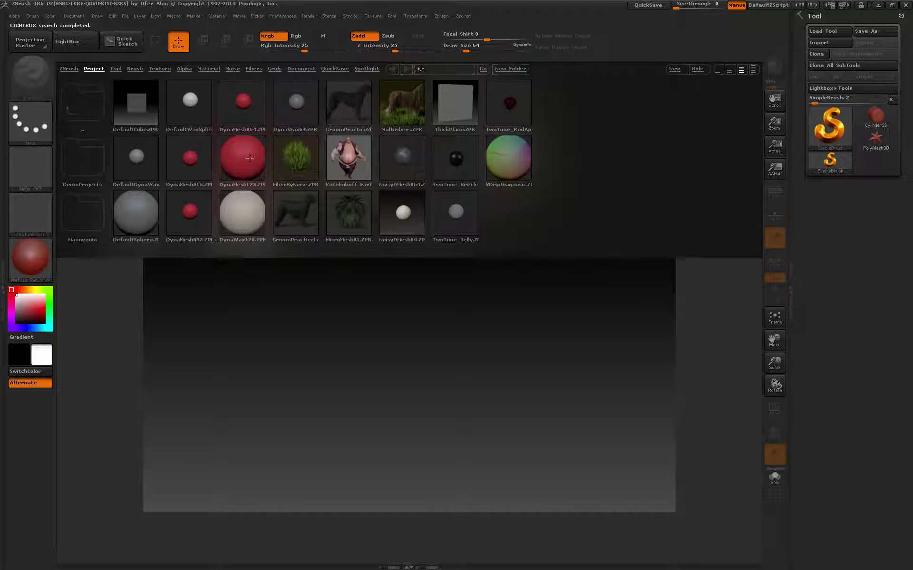
double_click(250, 158)
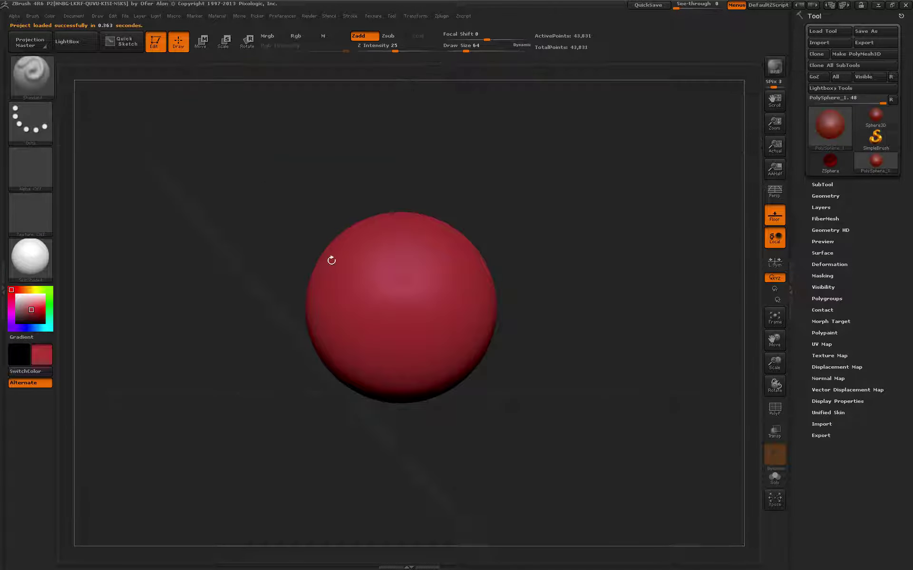
mouse_move(355, 296)
left_mouse_down()
mouse_move(365, 319)
mouse_move(396, 333)
left_mouse_up()
left_click(167, 58)
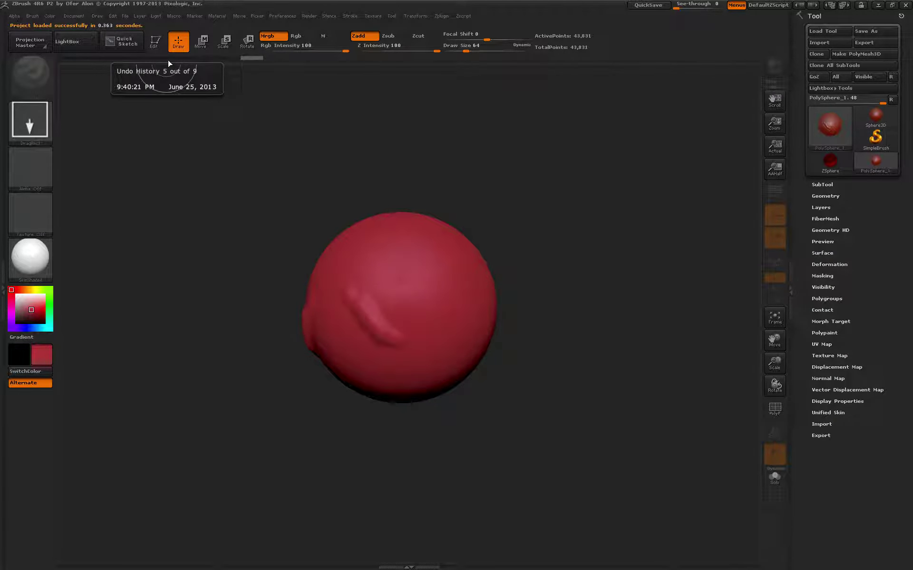
key("ctrl+n")
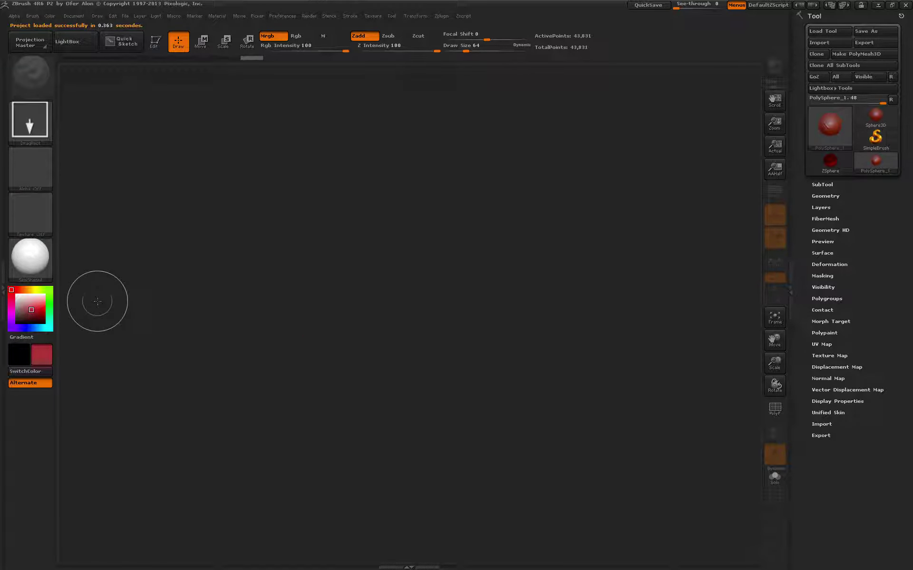
- Set the active colour to white and the material to RS_RedChavant
left_click(17, 295)
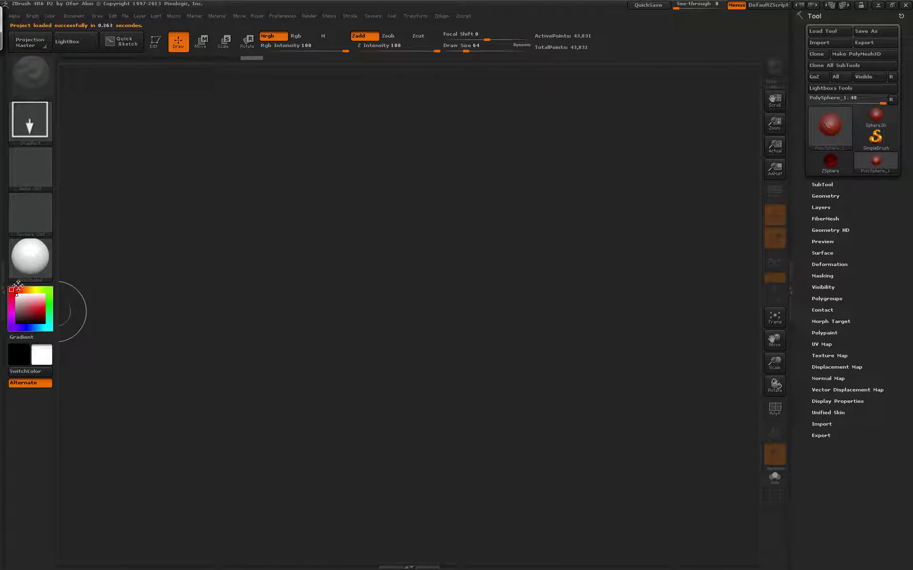
left_click(35, 267)
left_click(278, 419)
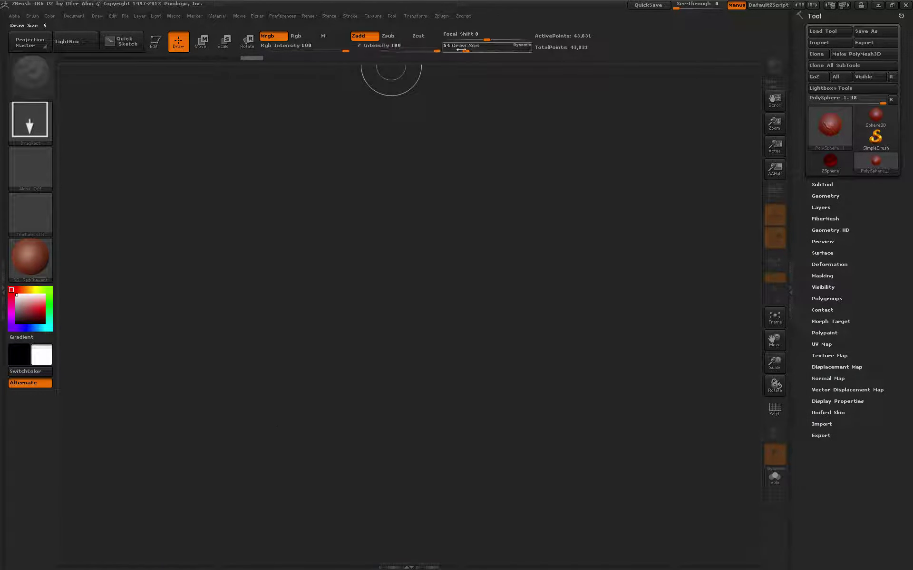
- Set the memory preferences to Compact Mem 4096, Doc Undo 64, Tool Undo 16384, MaxPolyPerMesh 50 and HD Preview MaxPoly 50
left_click(283, 16)
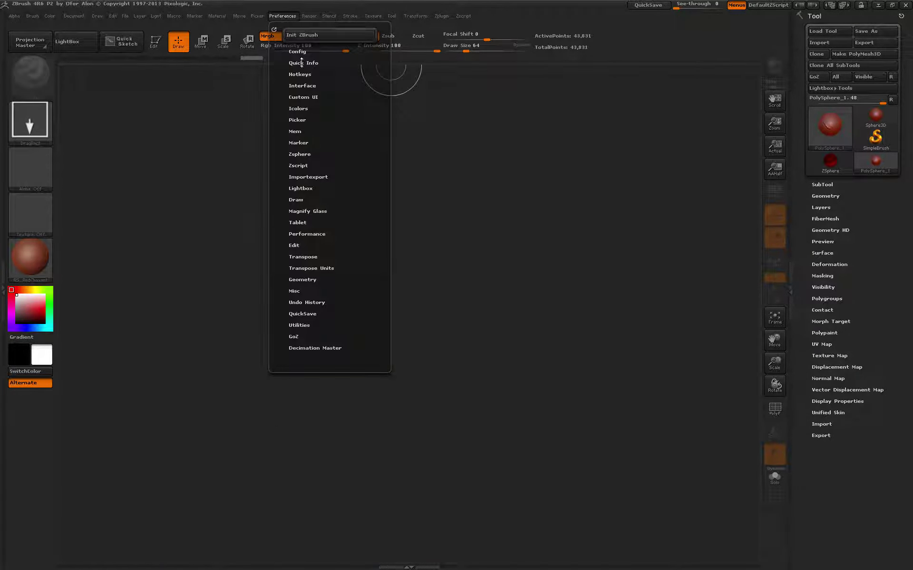
left_click(294, 131)
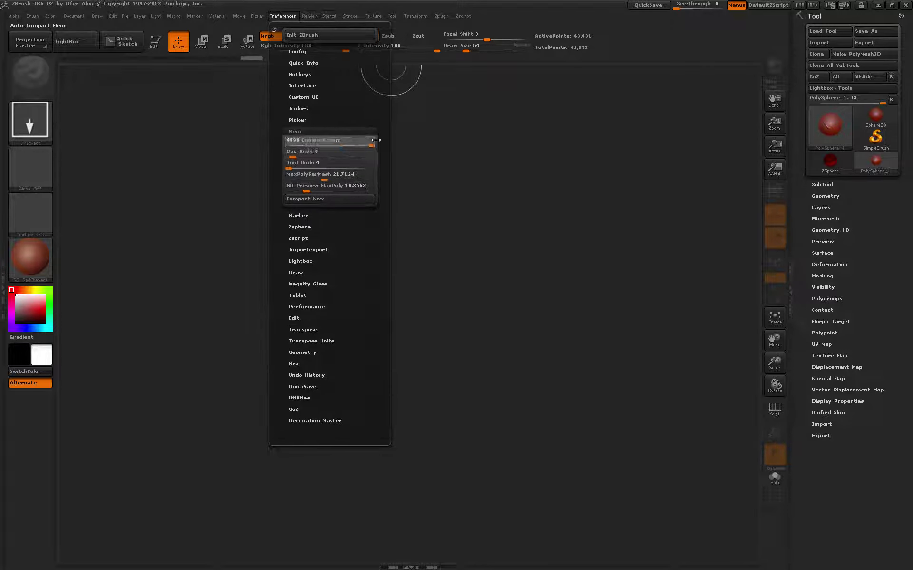
left_click_drag(312, 151, 393, 153)
left_click_drag(332, 163, 373, 176)
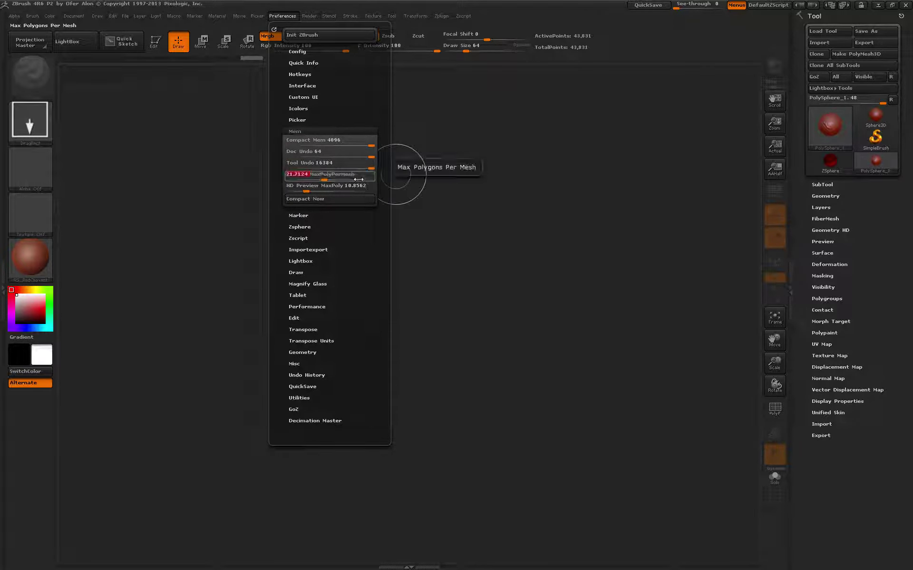
left_click(365, 181)
left_click(282, 15)
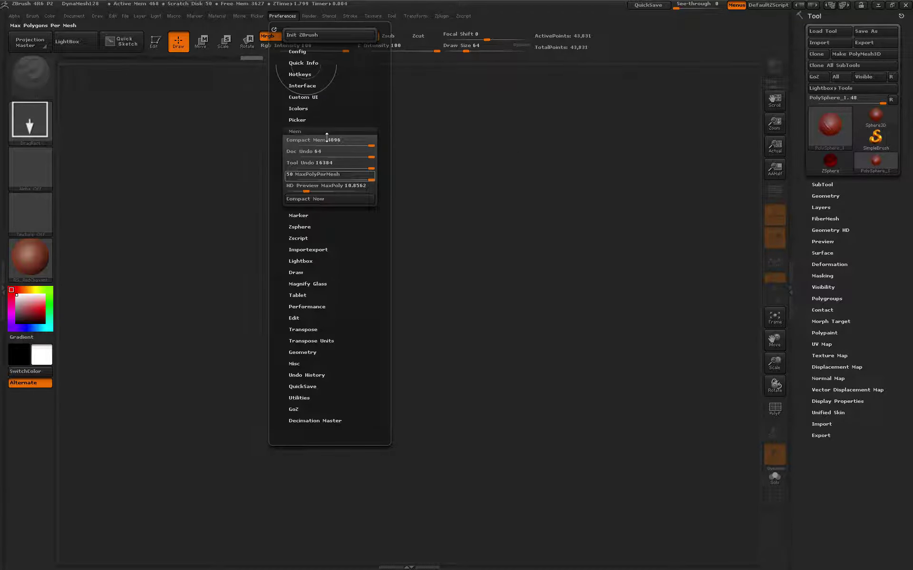
left_click_drag(307, 187, 381, 187)
left_click(381, 187)
- Set QuickSave's maximum and rest durations to 600 minutes, enable Skip History, minimise the file count and delete the existing QuickSave files
left_click(287, 18)
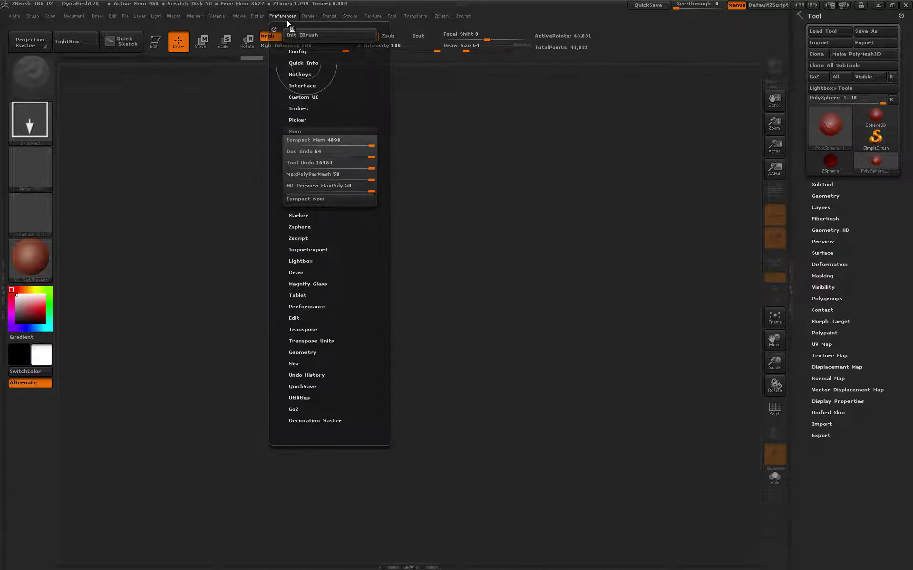
left_click(310, 306)
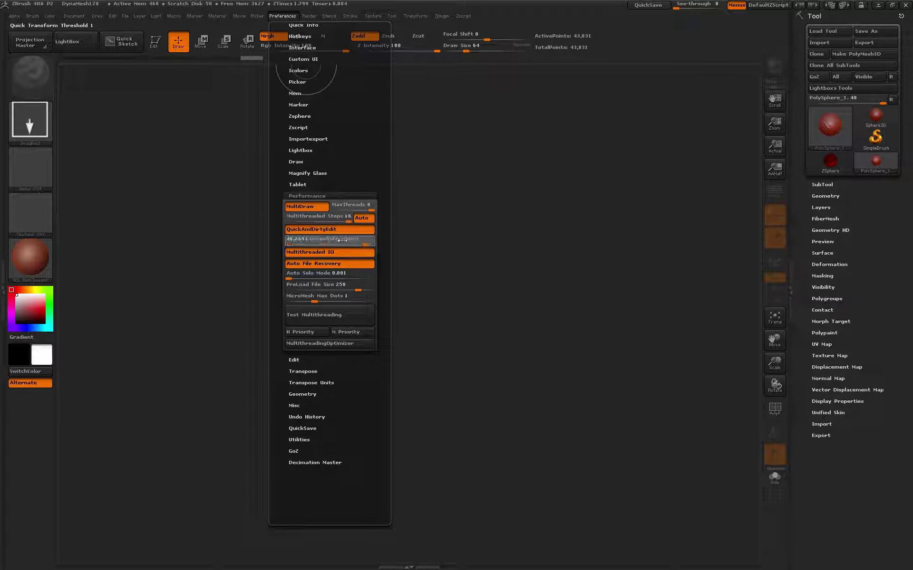
left_click(305, 195)
left_click(303, 276)
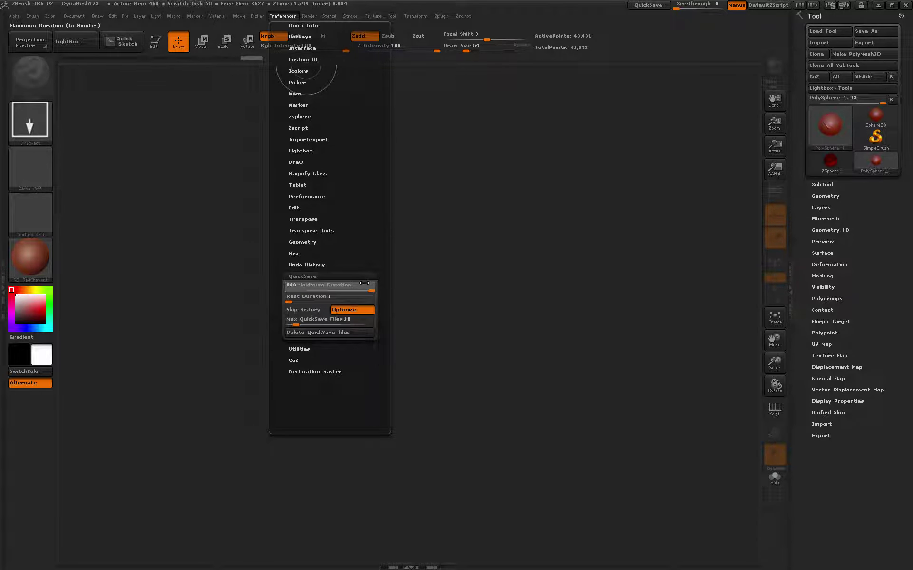
key("Return")
type("600")
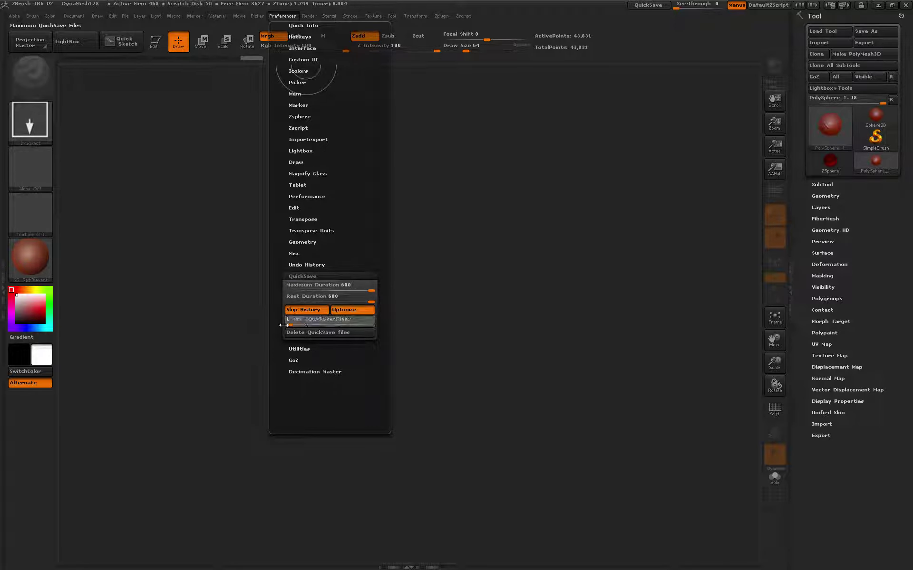
left_click(315, 332)
left_click(338, 350)
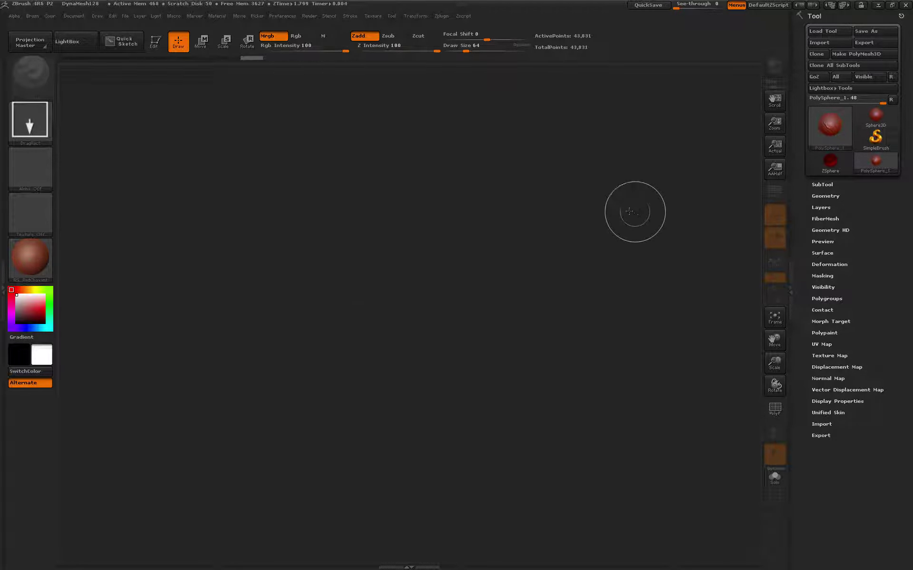
- Make SimpleBrush the active tool and start loading a saved tool file
left_click(875, 138)
left_click(829, 132)
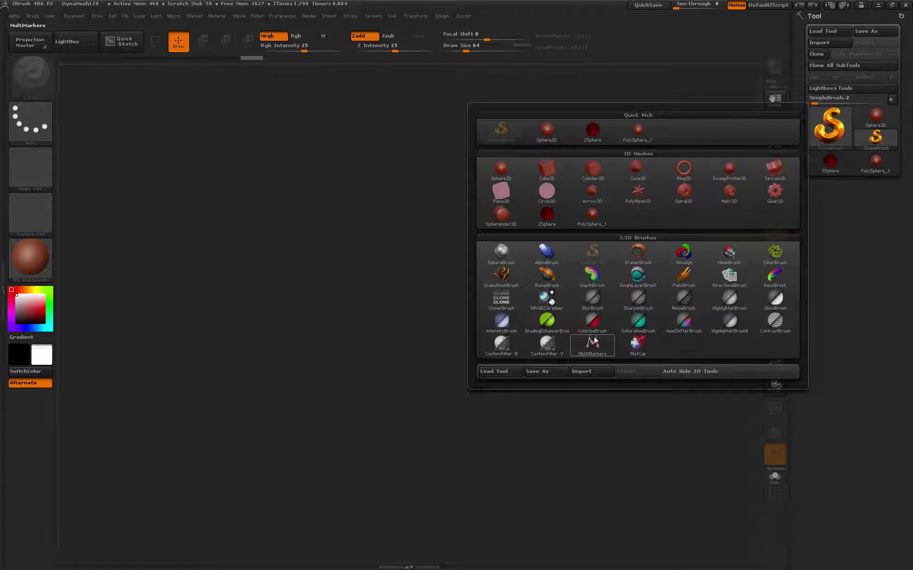
left_click(542, 365)
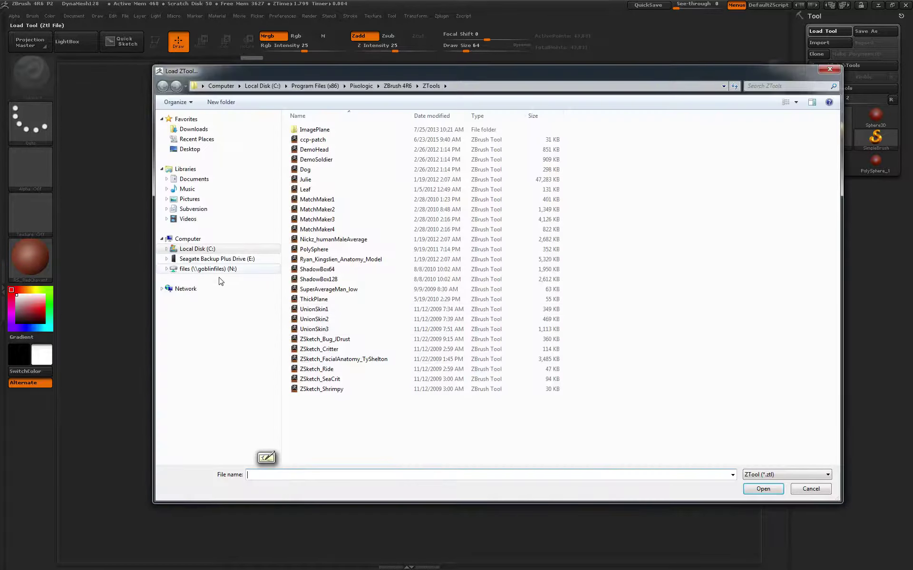
- Load f_hum_studded_shadowskin_6_leather_pieces from C:\working_source_art\characters\base_characters\female\model\studded_shadowskin
left_click(199, 248)
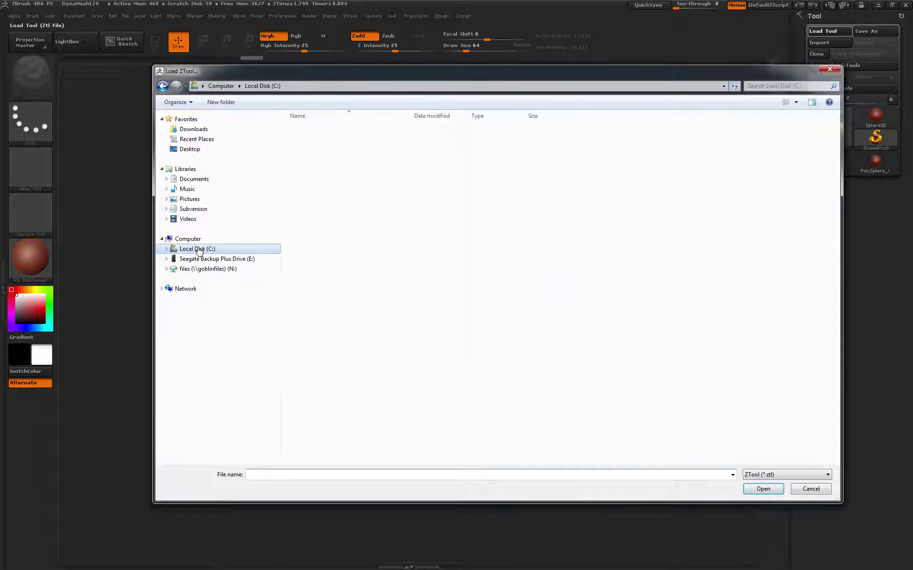
left_click(343, 339)
double_click(345, 339)
double_click(309, 129)
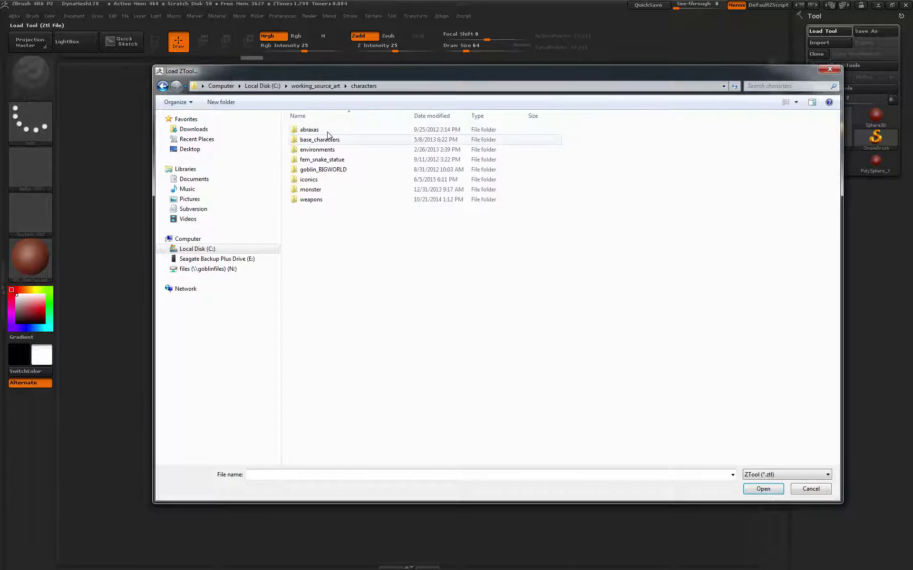
double_click(316, 139)
double_click(320, 140)
double_click(317, 143)
scroll(333, 219, "down", 3)
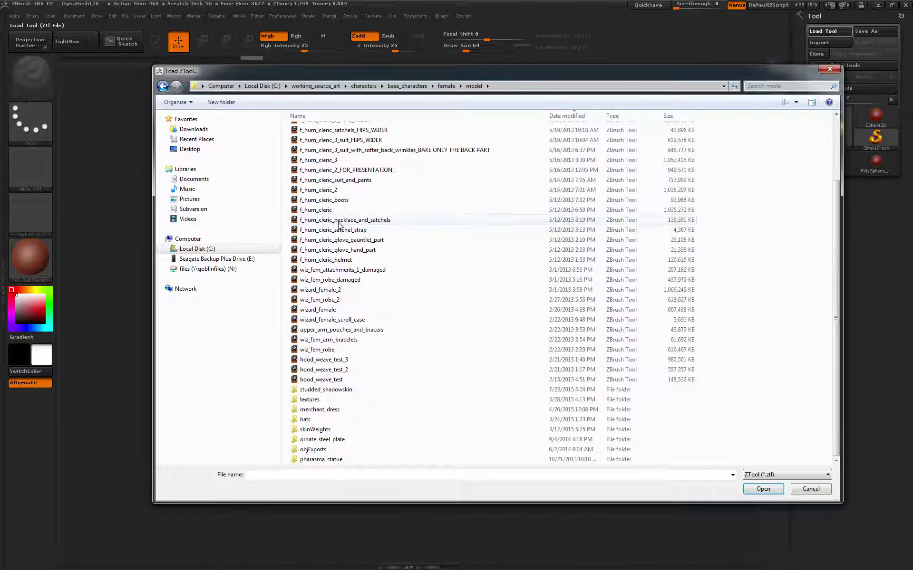
double_click(327, 390)
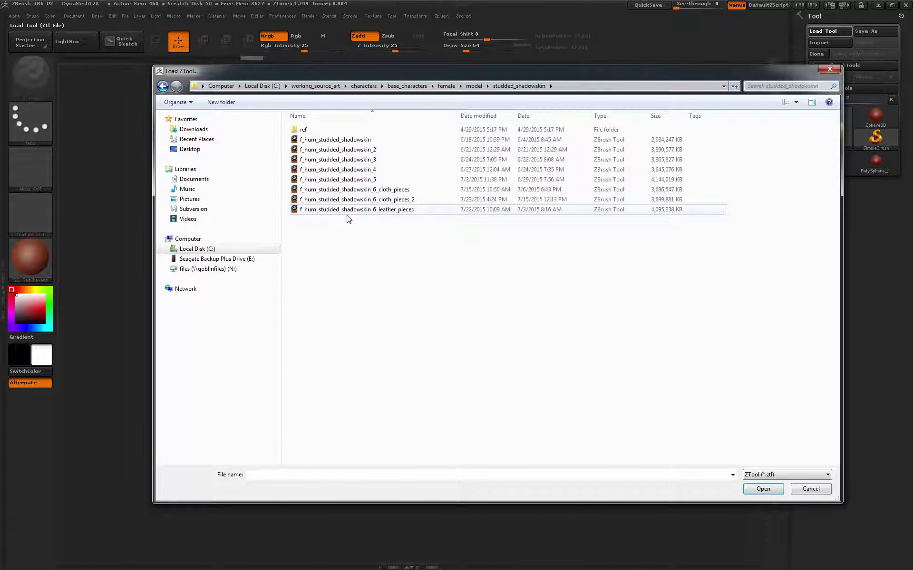
left_click(355, 210)
double_click(354, 210)
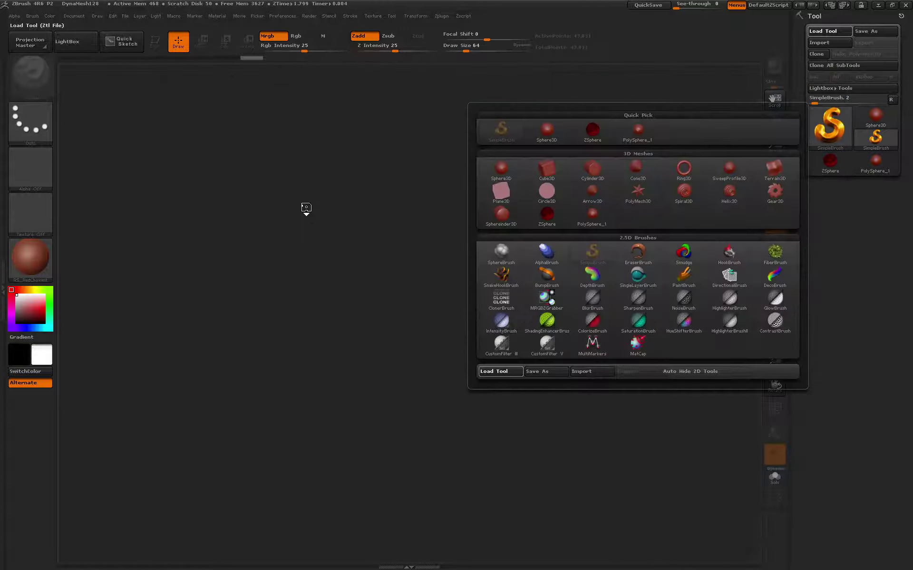
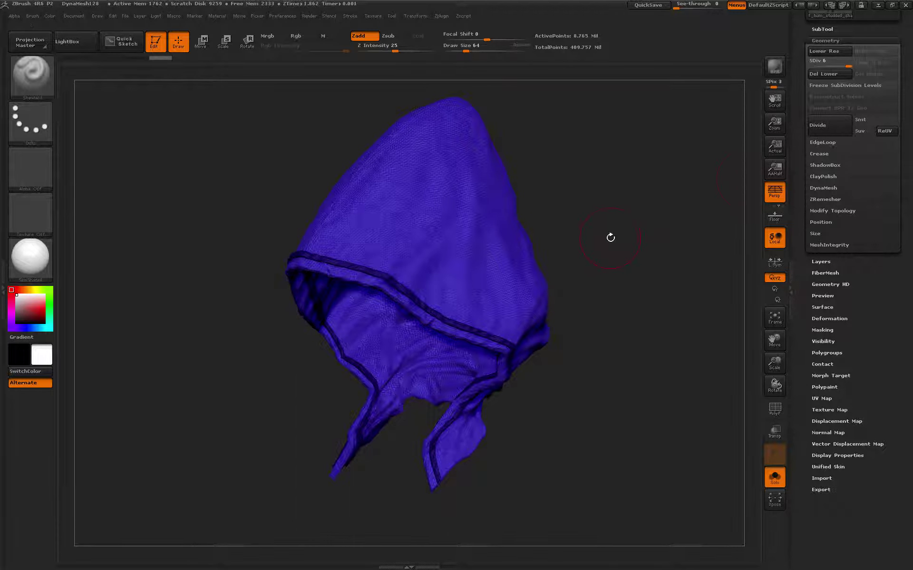
- Clear the mask from the hood and bring its woven fabric surface into close view
left_click_drag(611, 238, 585, 204)
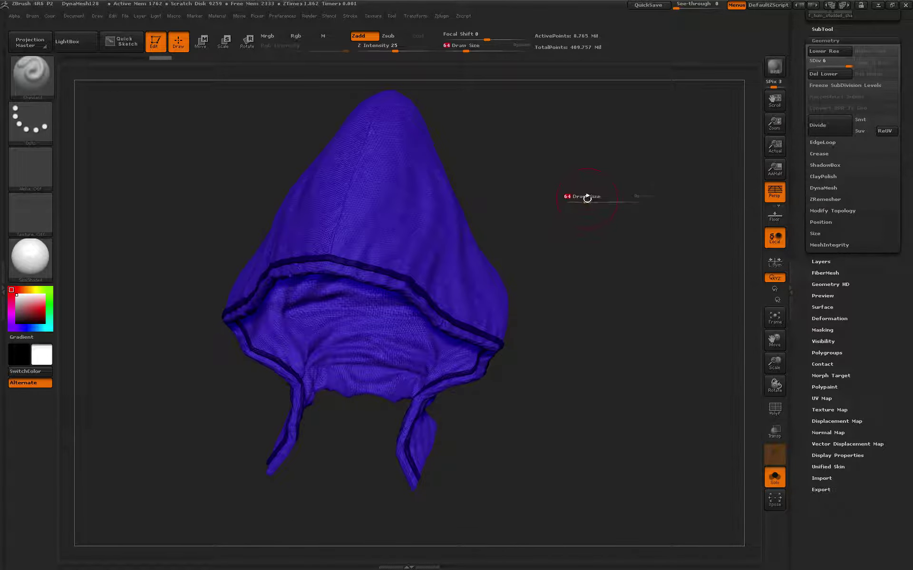
key("shift")
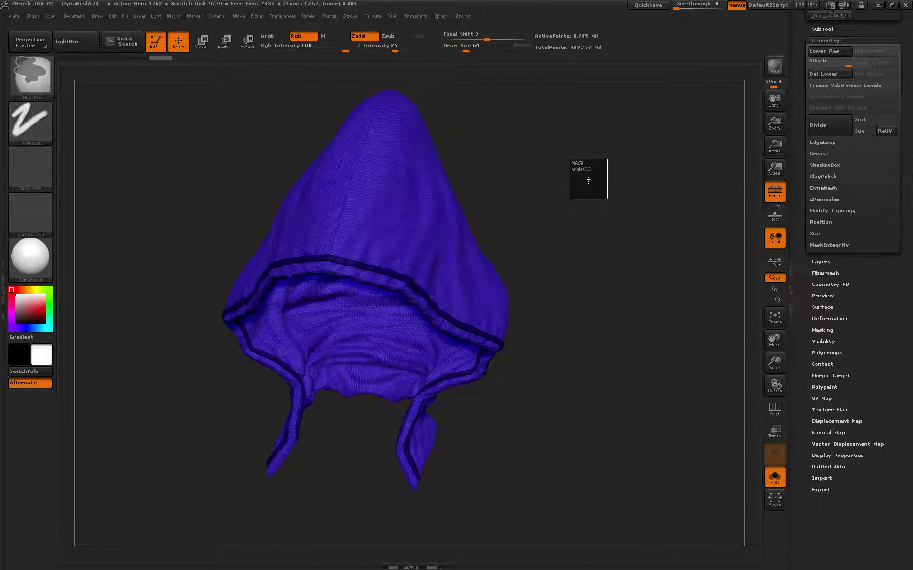
left_click_drag(614, 213, 615, 190)
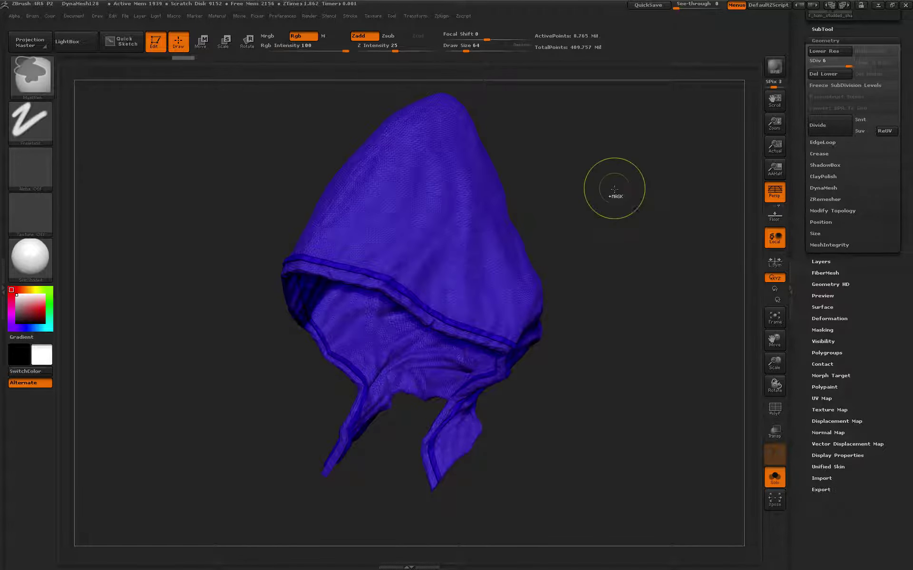
left_click_drag(576, 159, 689, 180)
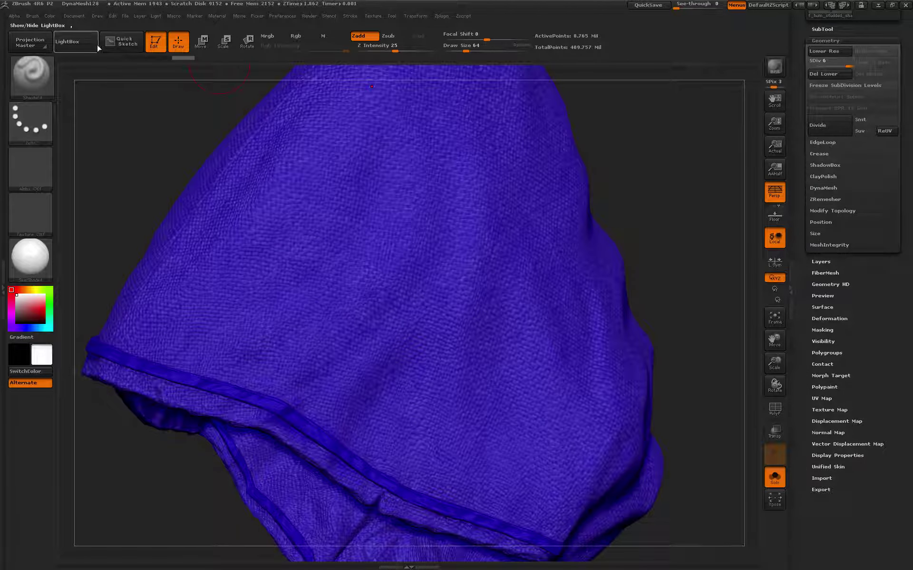
- Set the Standard brush to paint red in Rgb mode only, with Zadd turned off
left_click(32, 16)
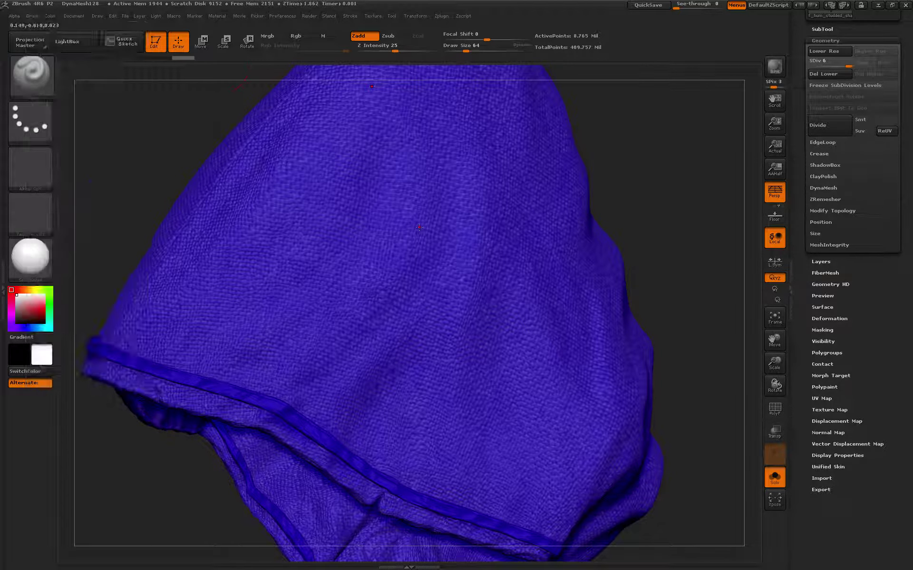
left_click(45, 308)
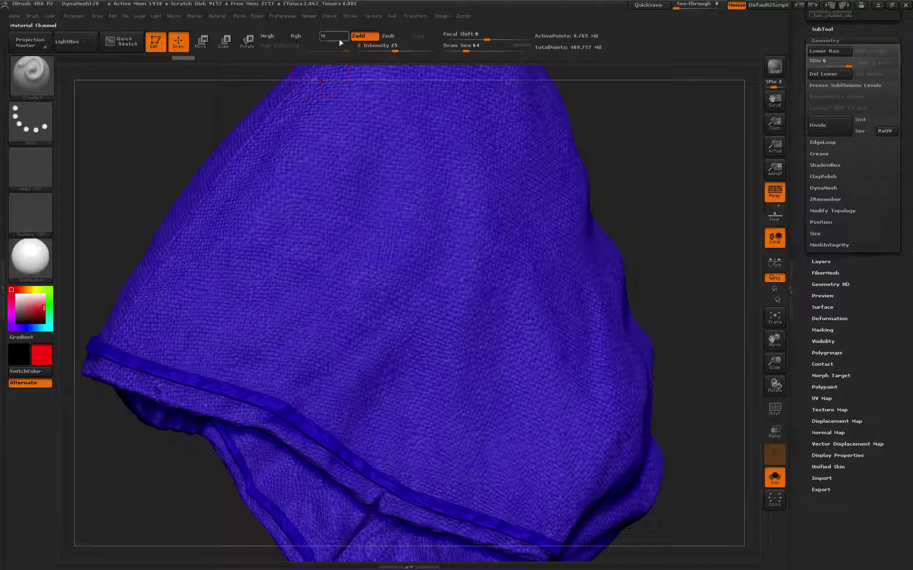
left_click(306, 38)
left_click(358, 35)
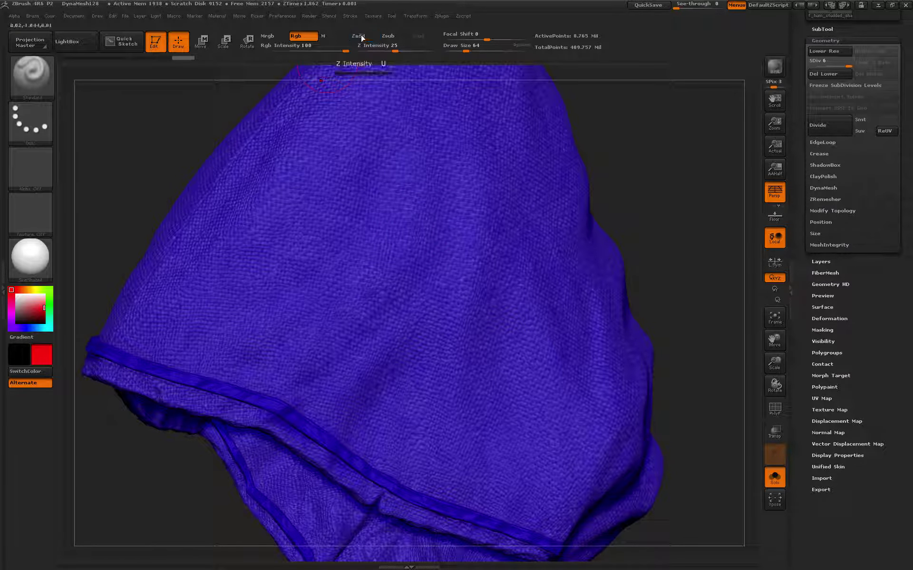
- Paint a red test stroke down the front of the hood and undo it
mouse_move(344, 185)
left_mouse_down()
mouse_move(376, 143)
mouse_move(335, 276)
mouse_move(301, 271)
left_mouse_up()
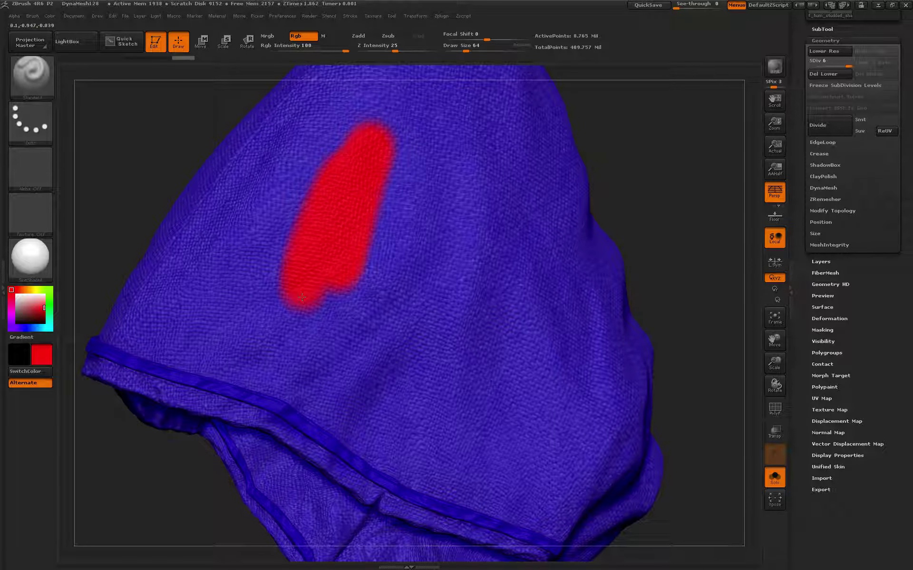
key("ctrl+z")
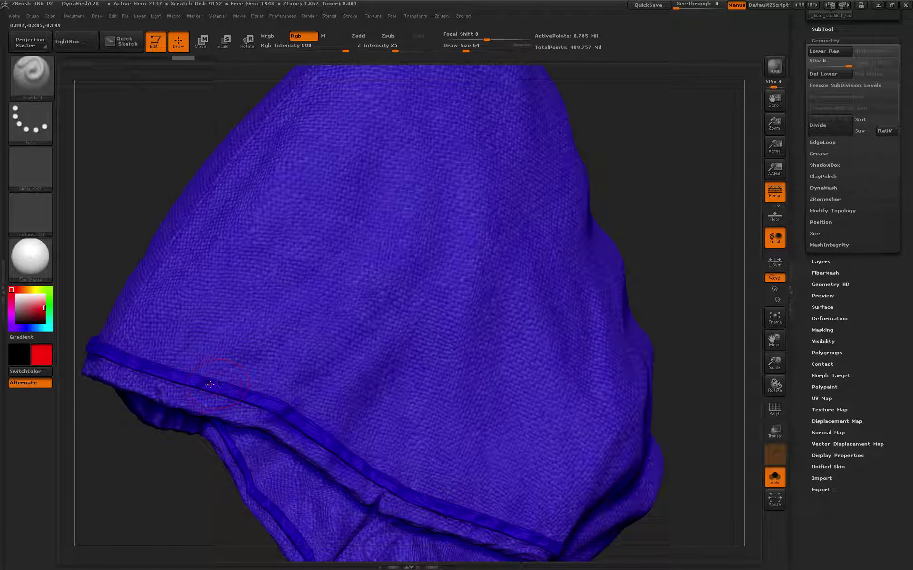
- Sample the darker blue of the hood's trim, test it with a stroke and fill the whole hood with that colour
key("c")
mouse_move(219, 303)
left_mouse_down()
mouse_move(289, 211)
mouse_move(232, 319)
mouse_move(346, 178)
mouse_move(272, 337)
mouse_move(375, 224)
left_mouse_up()
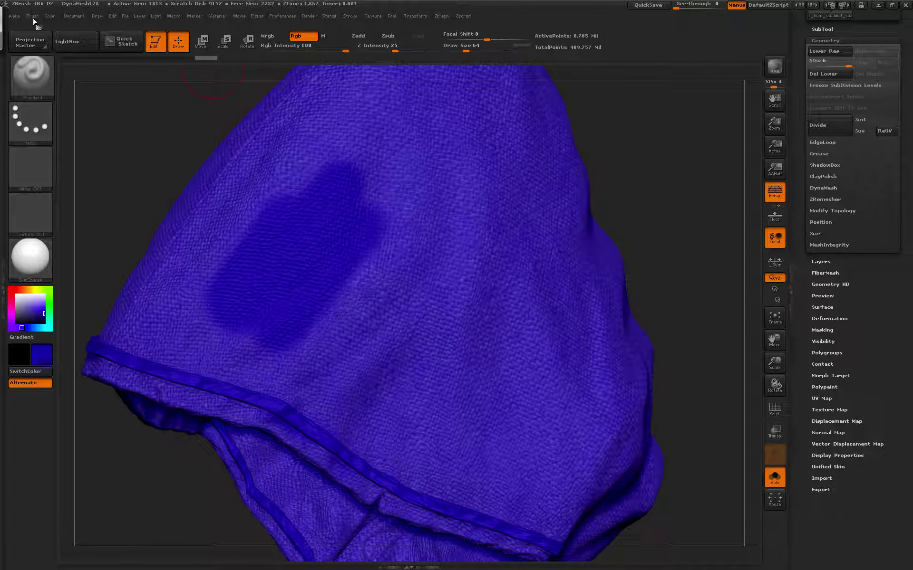
left_click(49, 16)
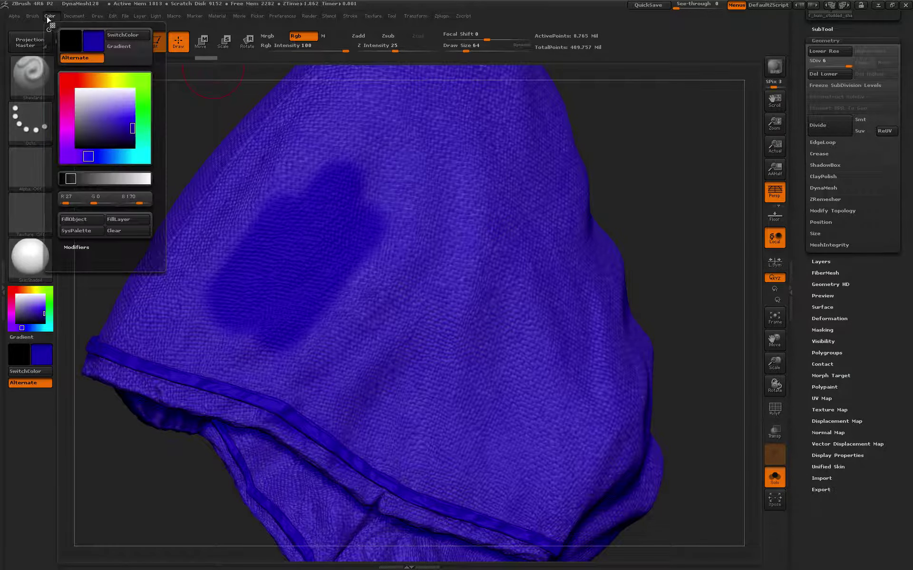
left_click(78, 220)
- Open the tool's export settings and set the active colour to white
mouse_move(653, 173)
left_mouse_down()
mouse_move(518, 243)
mouse_move(605, 173)
mouse_move(577, 198)
mouse_move(630, 177)
left_mouse_up()
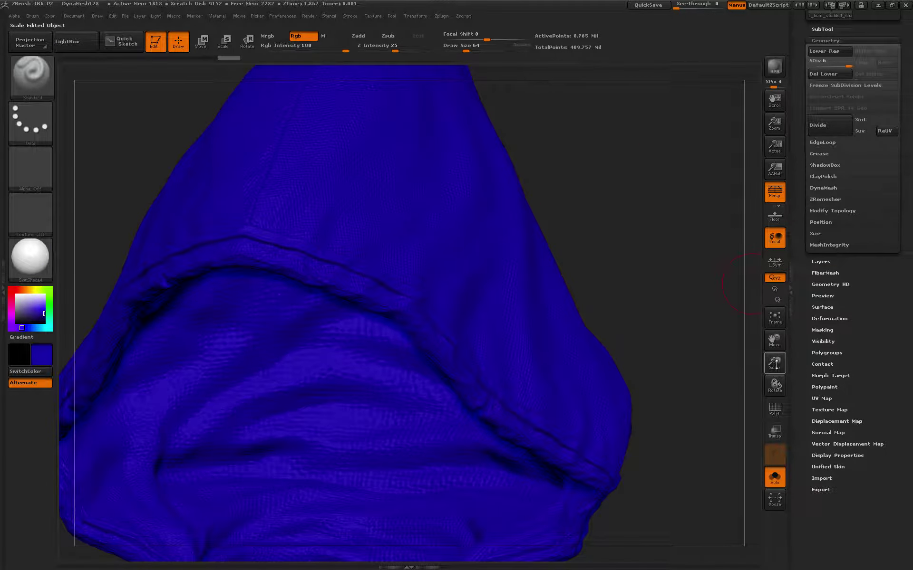
left_click_drag(775, 364, 591, 255)
left_click_drag(666, 214, 598, 184)
left_click_drag(808, 452, 808, 262)
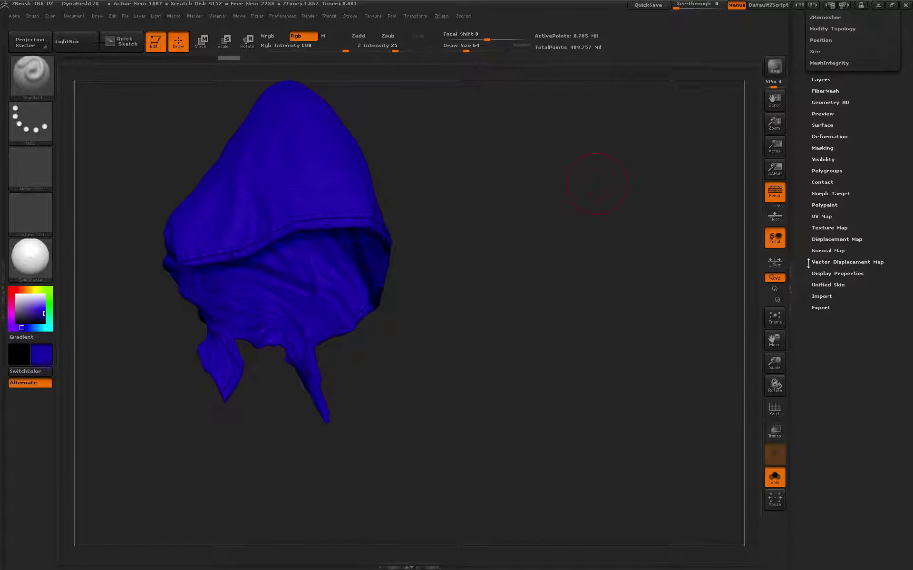
left_click(822, 307)
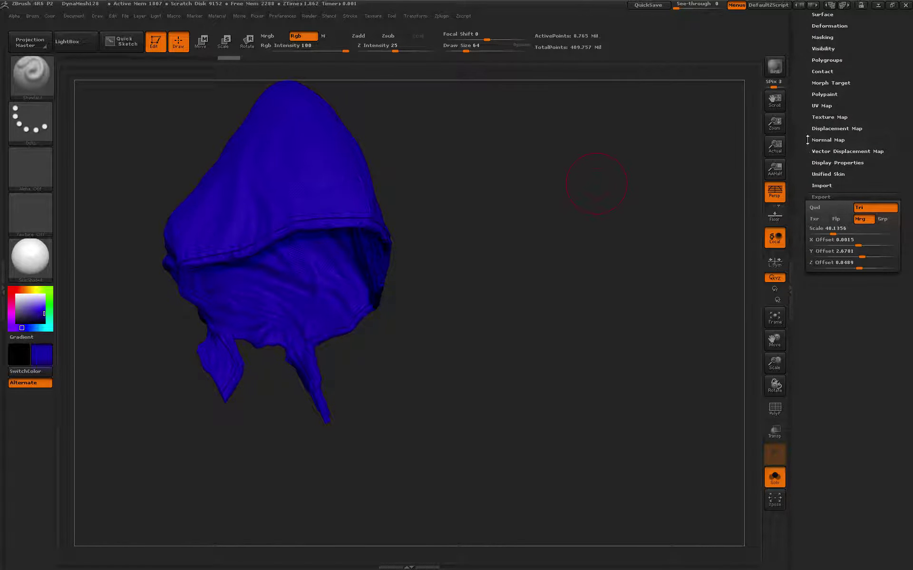
left_click(13, 293)
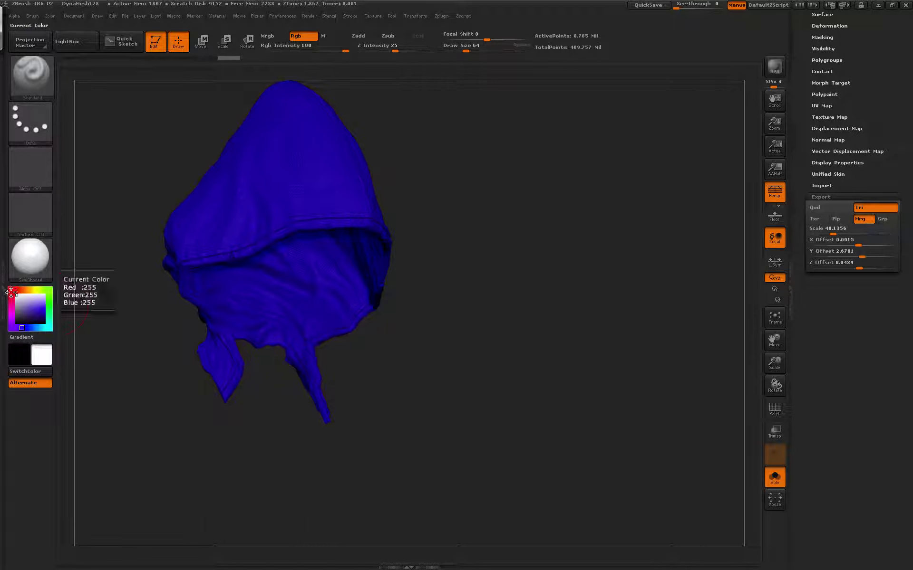
- Toggle the hood subtool's polypaint off and on again to compare the surface with and without its colour
scroll(811, 194, "up", 5)
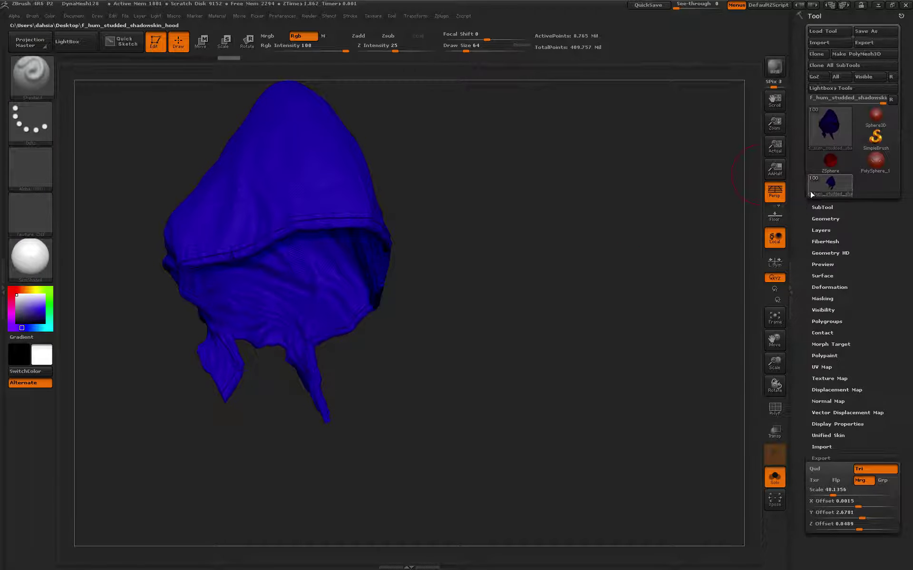
left_click(822, 207)
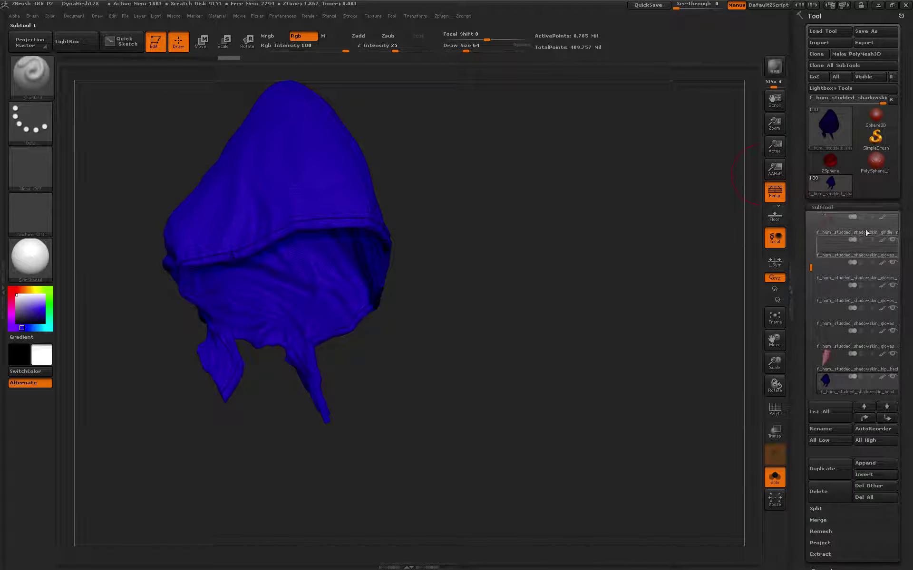
left_click(875, 377)
left_click(881, 377)
left_click_drag(480, 299, 603, 304)
left_click(882, 378)
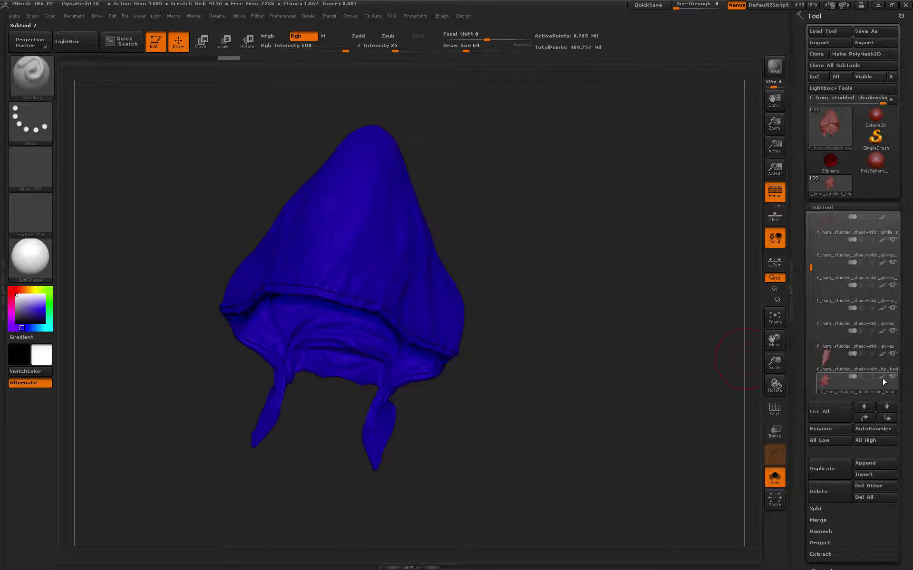
- Export the hood subtool as an OBJ named f_hum_studded_shadowskin_hood_HIGH_FROM_ZB to the Desktop
scroll(806, 304, "down", 3)
scroll(805, 304, "down", 2)
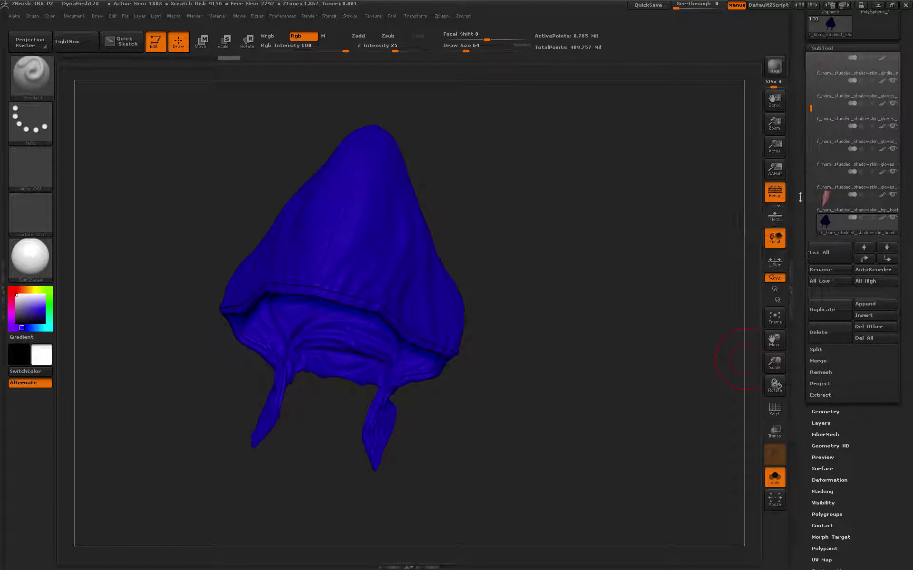
scroll(833, 102, "up", 4)
left_click(833, 102)
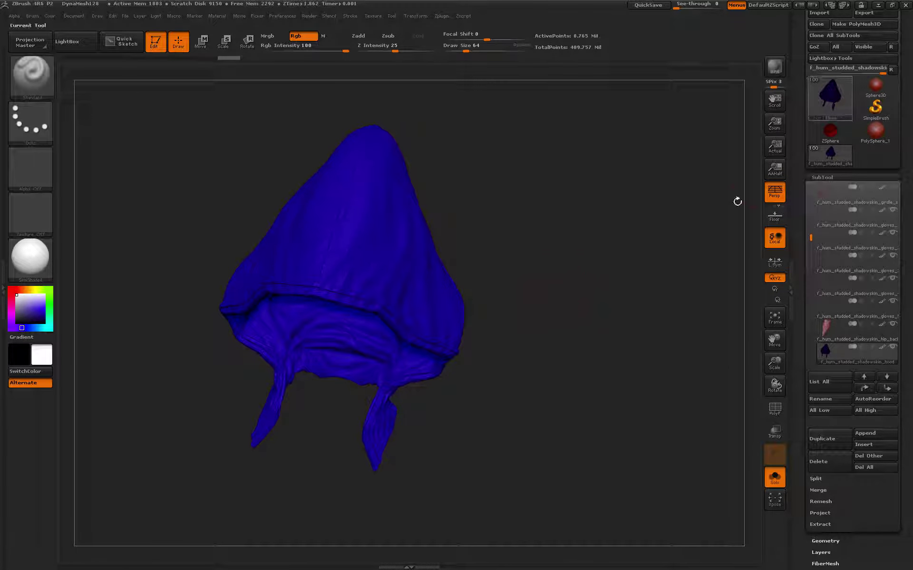
left_click(832, 99)
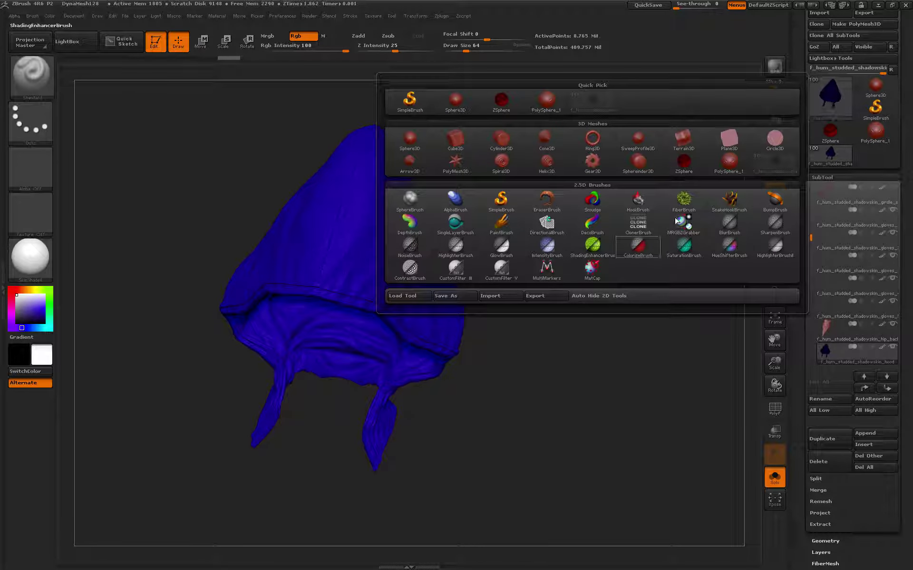
left_click(560, 297)
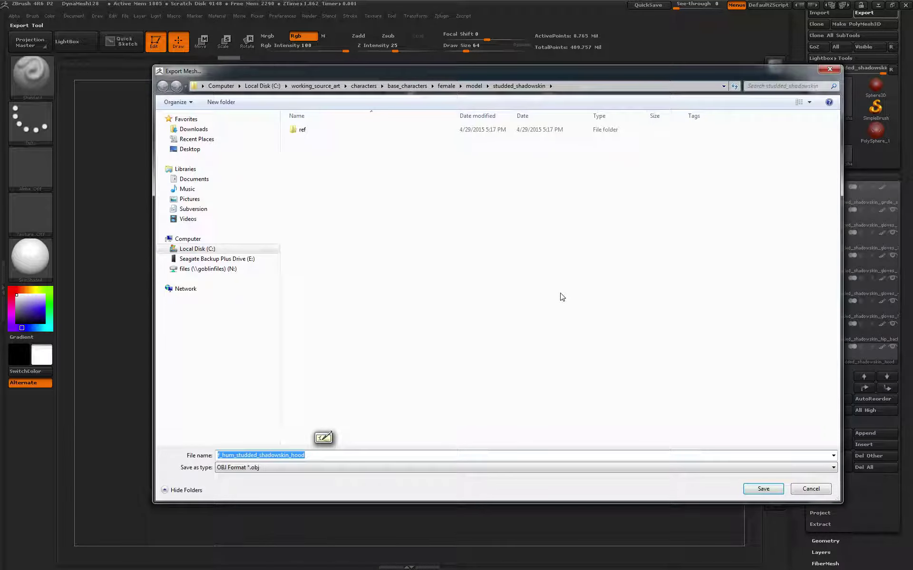
left_click(189, 149)
left_click(320, 454)
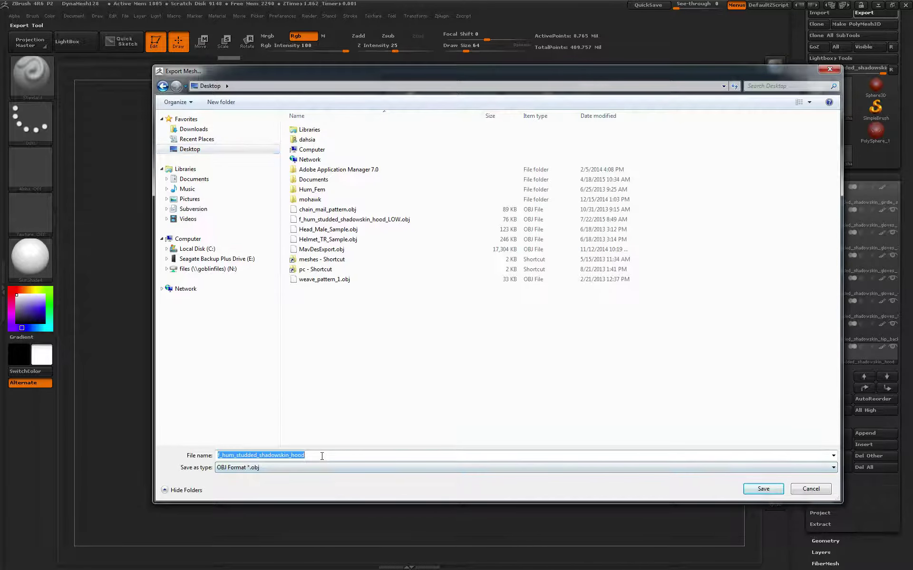
left_click(330, 455)
type("_HIGH_FROM_ZB")
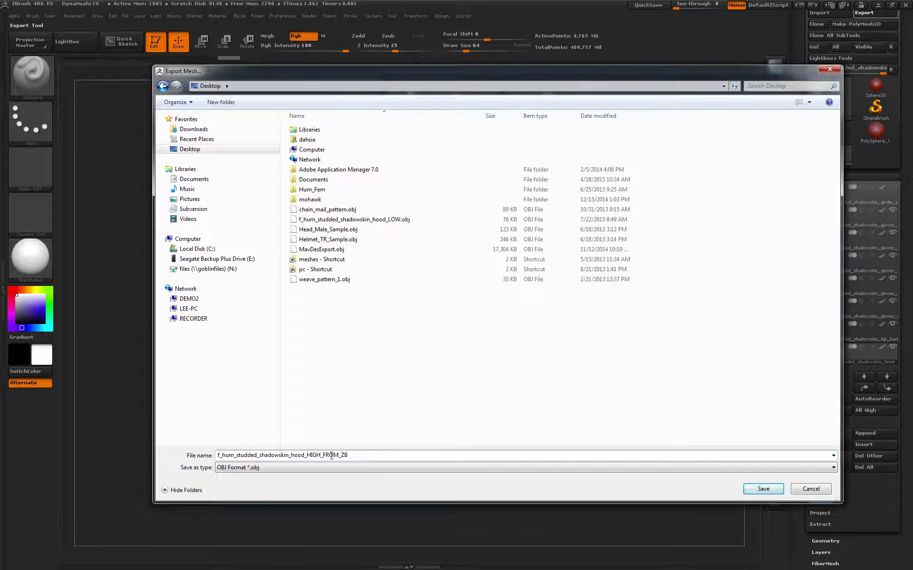
key("Return")
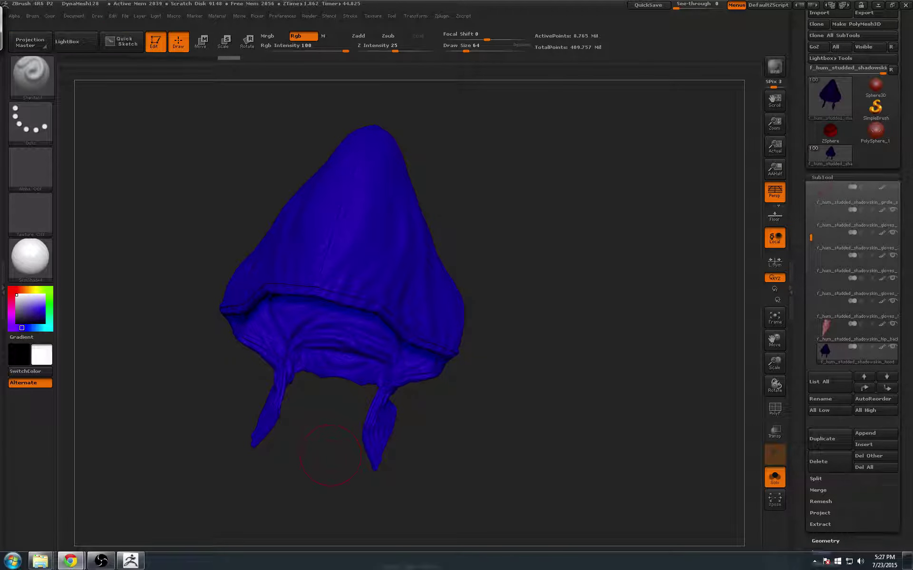
- Open the tool's export settings and review the mesh scale and axis offsets
left_click_drag(565, 265, 631, 203)
left_click_drag(799, 485, 799, 154)
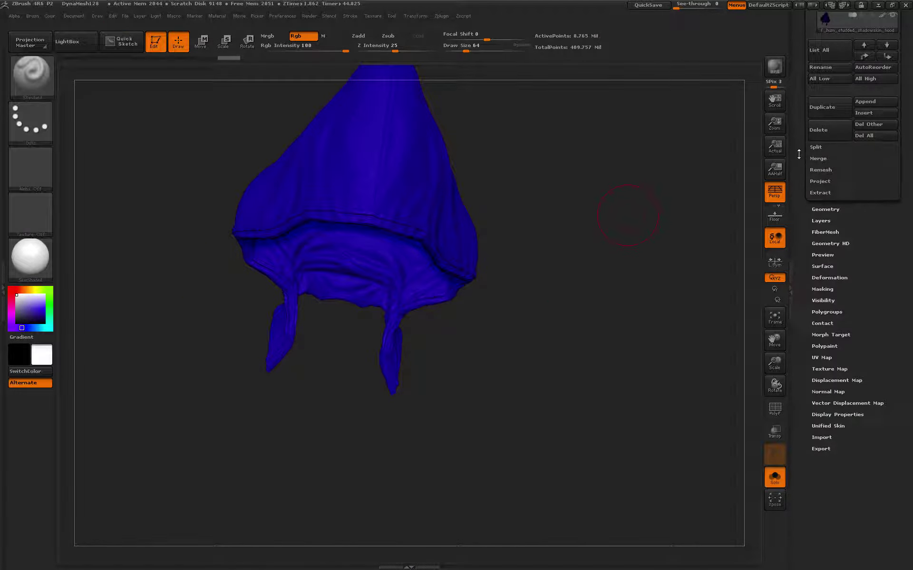
left_click(821, 448)
left_click_drag(831, 342, 831, 411)
left_click_drag(804, 165, 802, 245)
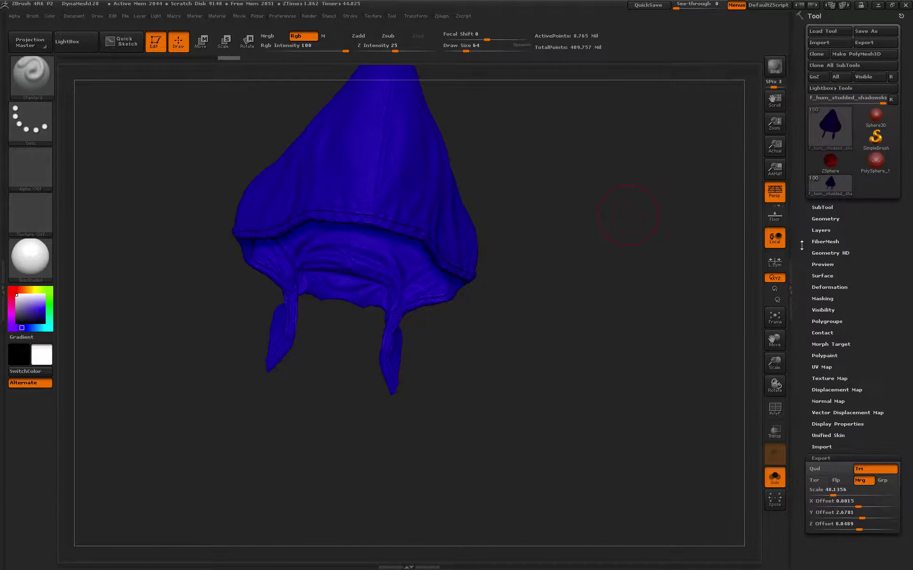
- Reopen the subtool list and make the f_hum_studded_shadowskin_scarf_1 subtool active
left_click(822, 207)
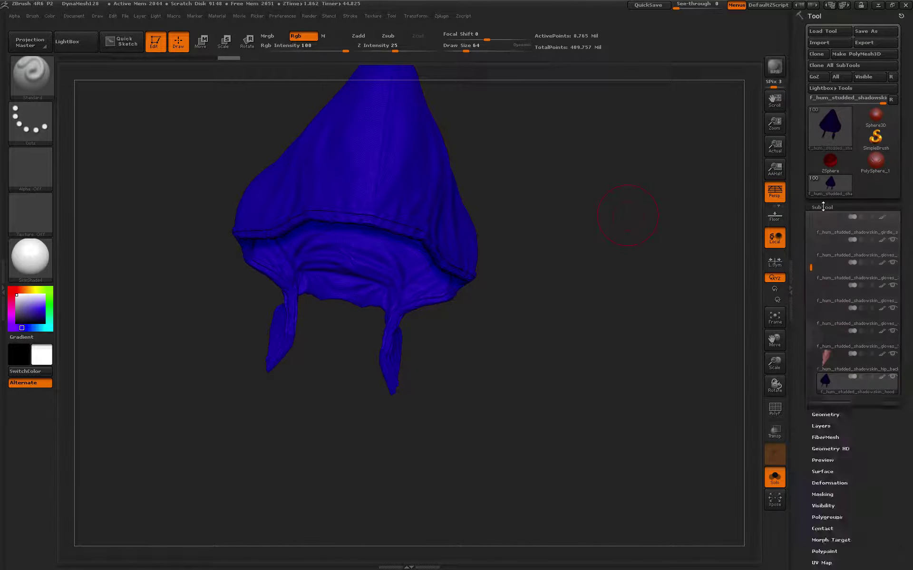
left_click_drag(811, 268, 811, 282)
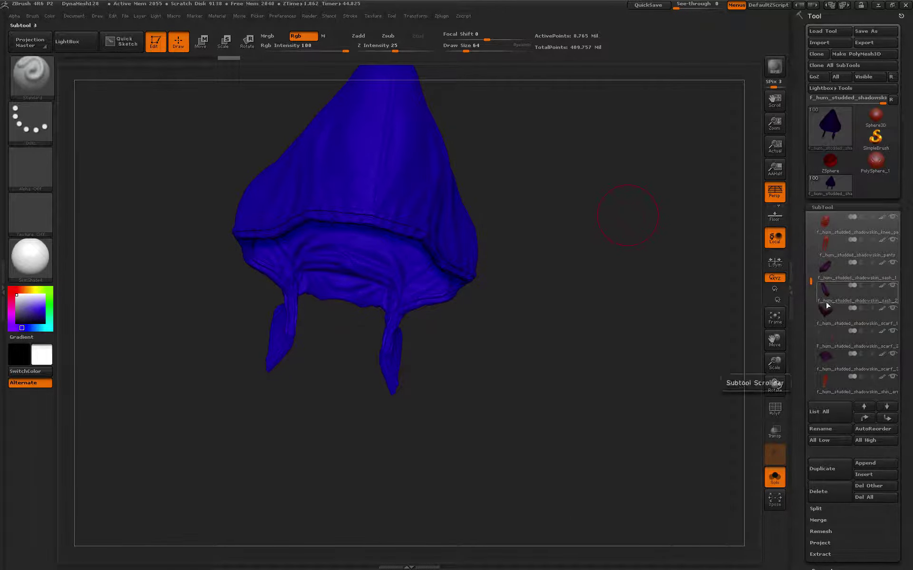
mouse_move(871, 322)
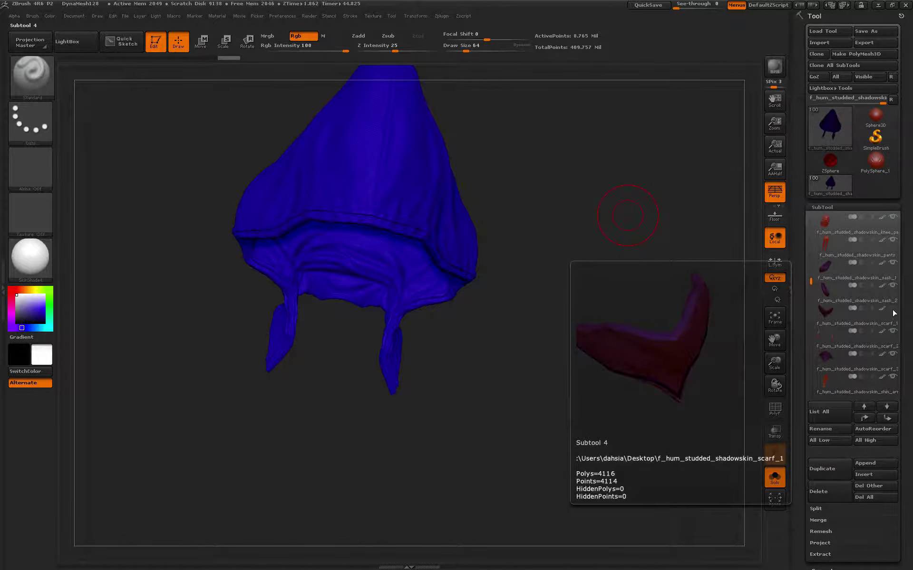
left_click(868, 319)
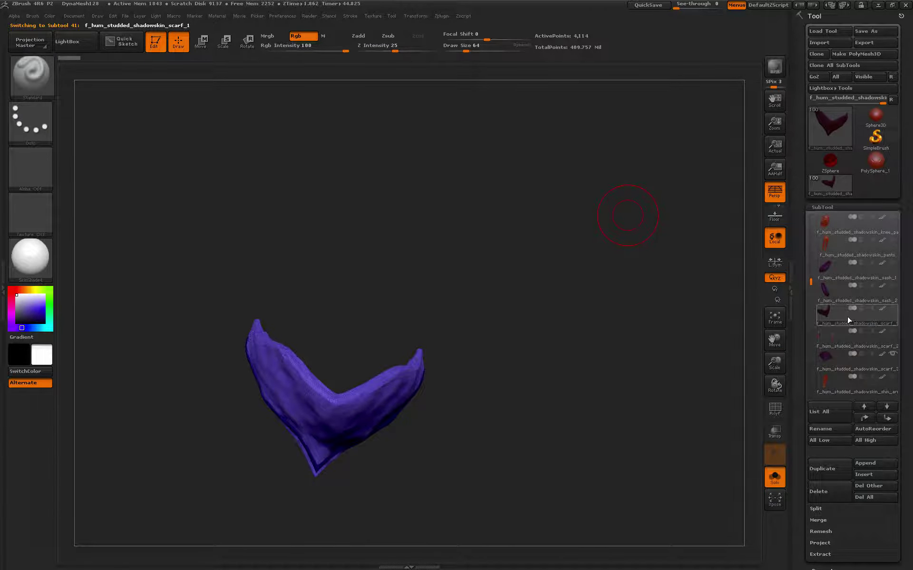
left_click_drag(562, 336, 546, 271)
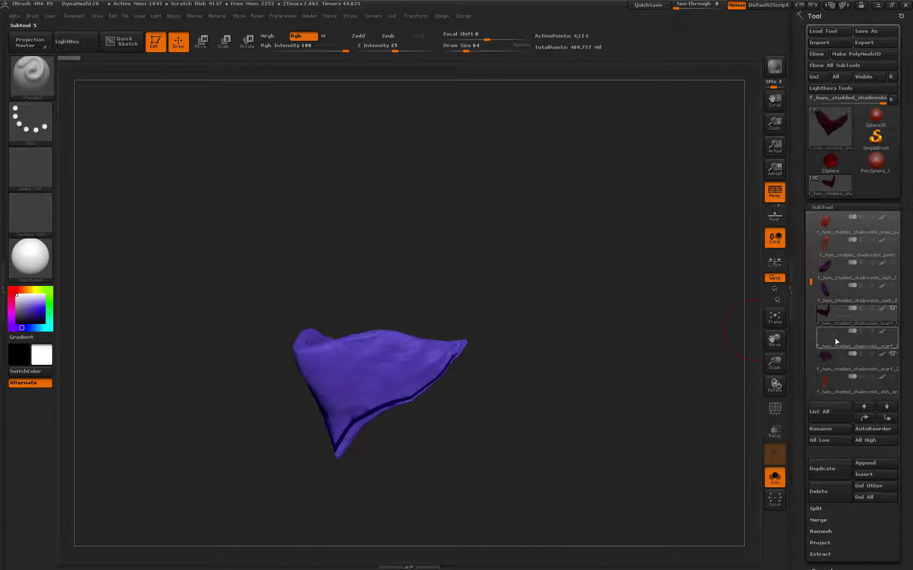
- Raise the scarf's geometry to subdivision level 6
left_click_drag(806, 455, 807, 311)
left_click(824, 425)
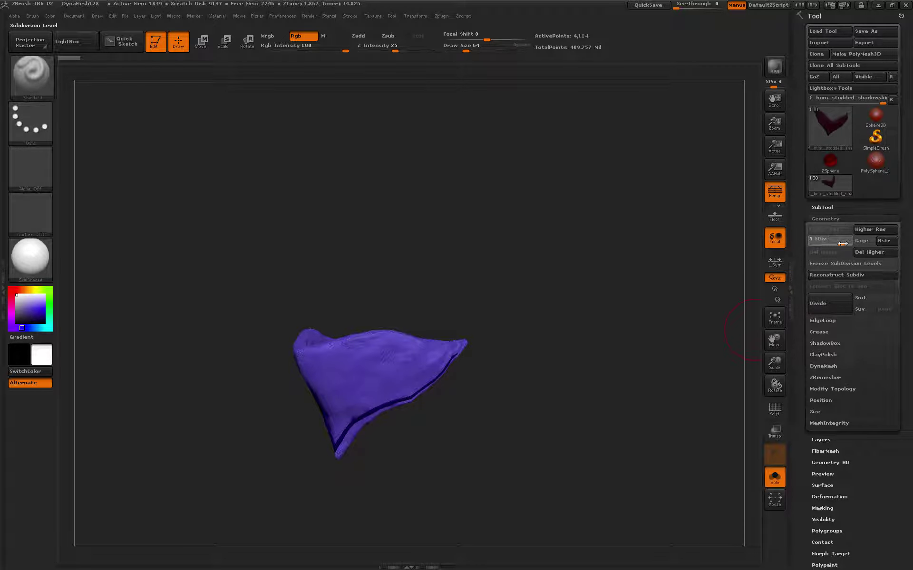
left_click(842, 243)
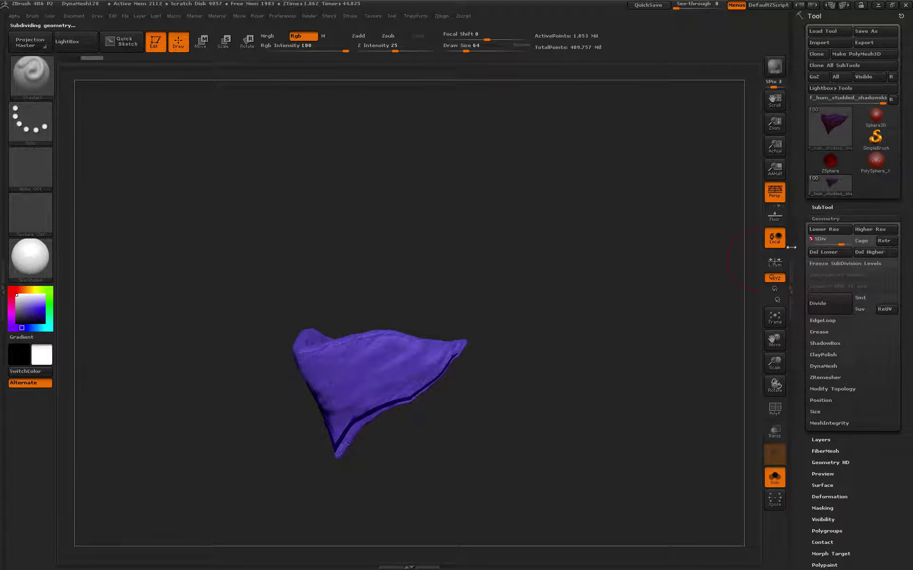
left_click(843, 240)
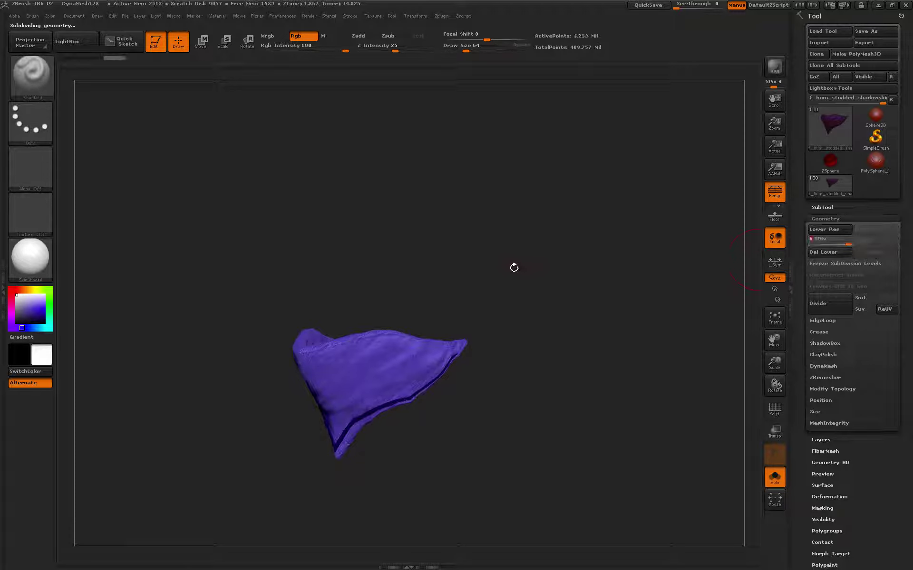
left_click_drag(513, 266, 747, 299)
left_click_drag(804, 293, 803, 195)
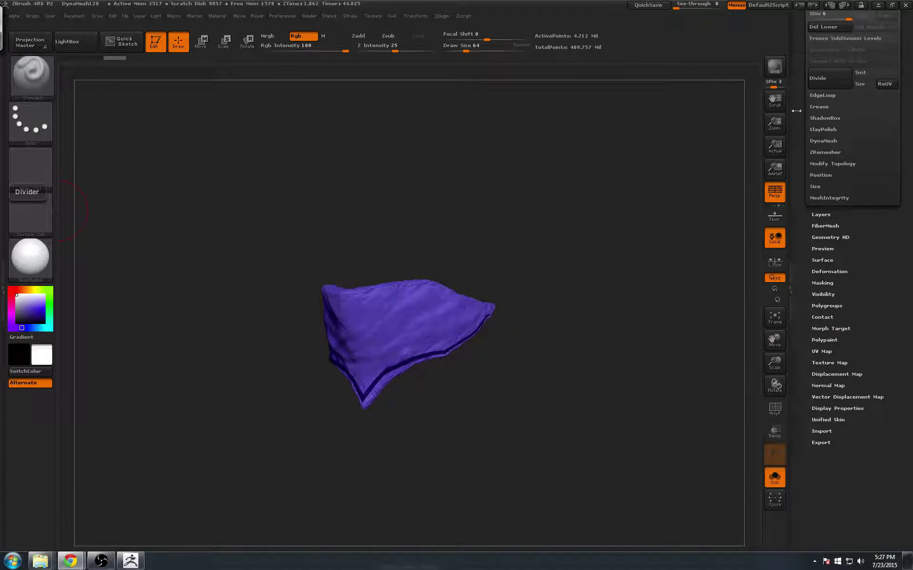
left_click_drag(808, 114, 808, 332)
- Minimise ZBrush, clear the desktop by moving both studded_shadowskin folder windows aside, and send the spellwright file to the Recycle Bin
left_click(878, 5)
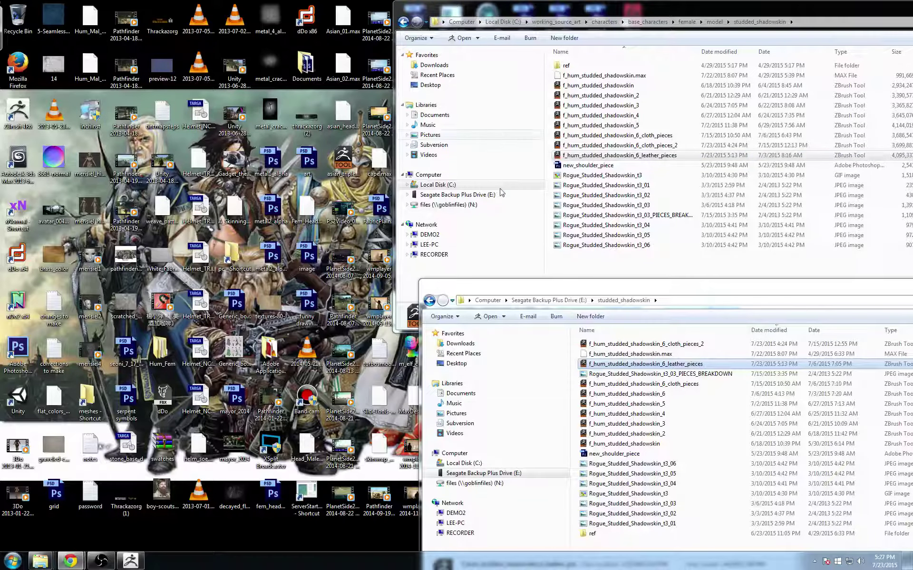
left_click_drag(502, 8, 796, 55)
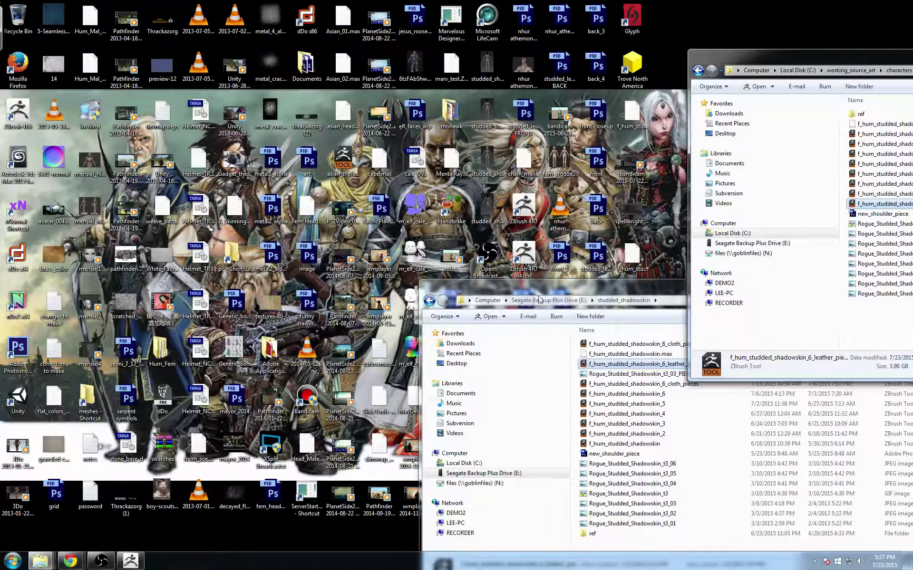
left_click_drag(585, 289, 824, 341)
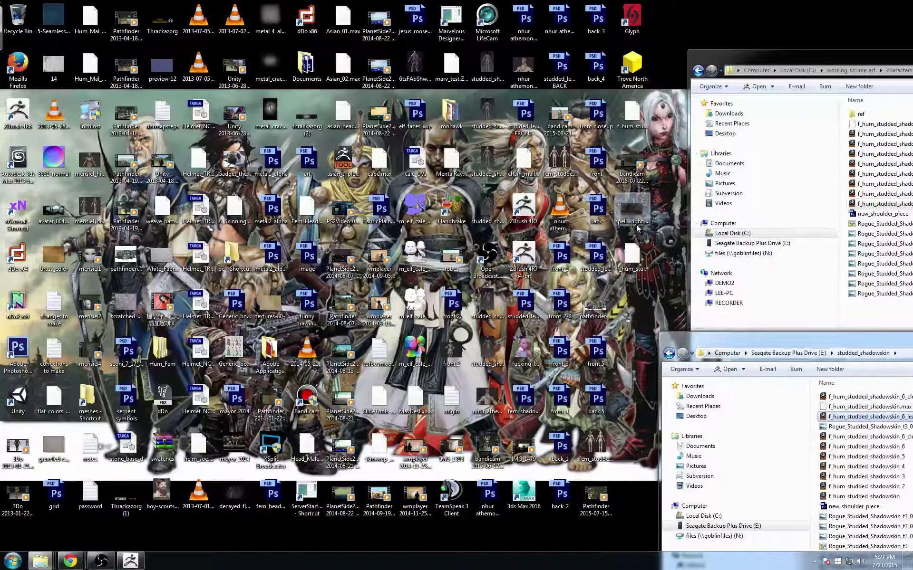
left_click_drag(636, 222, 25, 17)
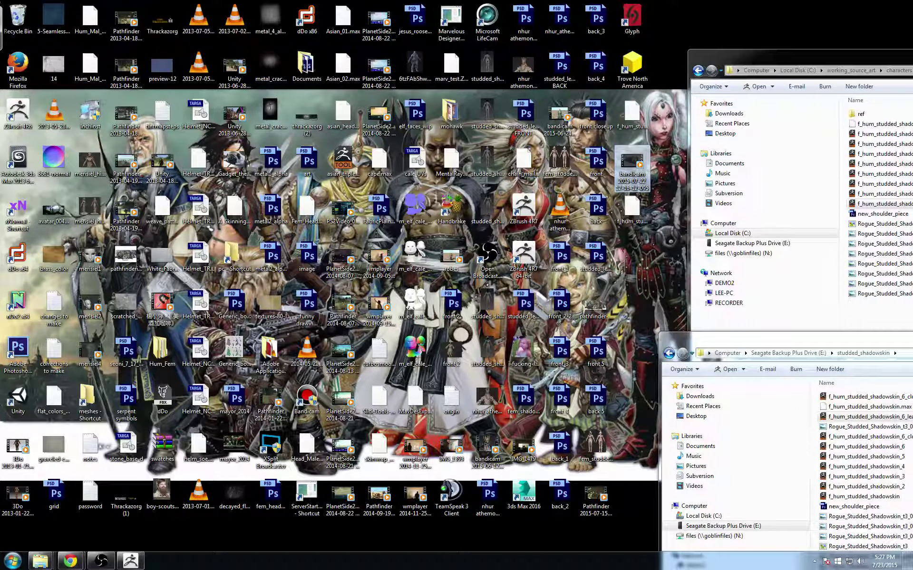
- Open the bandicam recording on the desktop and move the exported f_hum_studded_shadowskin hood file below it
double_click(632, 167)
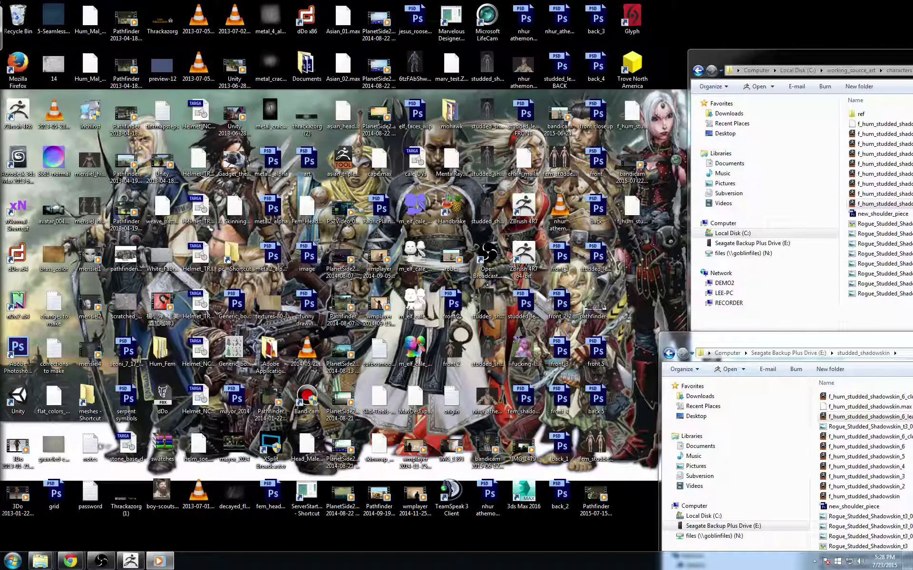
left_click(635, 114)
left_click_drag(635, 114, 654, 236)
left_click(632, 160)
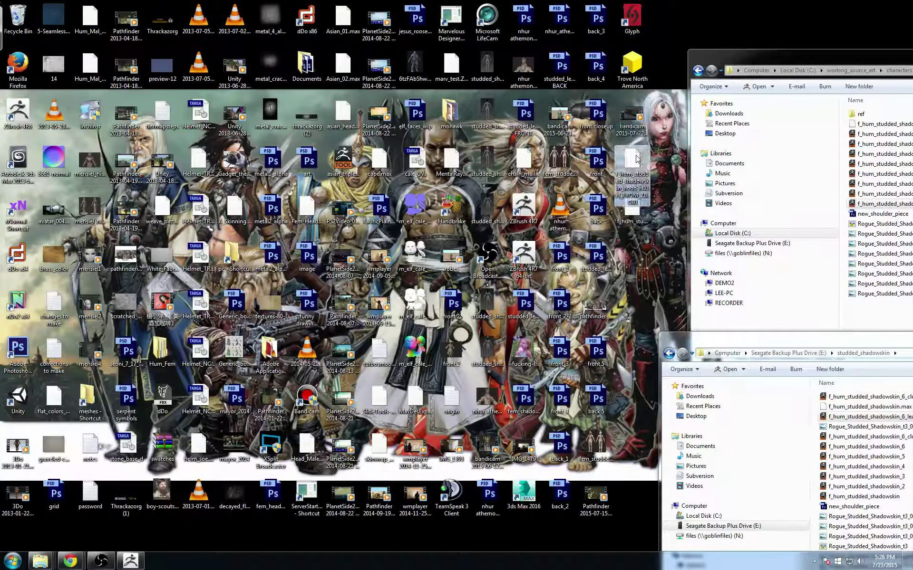
- Empty the Recycle Bin and confirm the permanent deletion
right_click(6, 24)
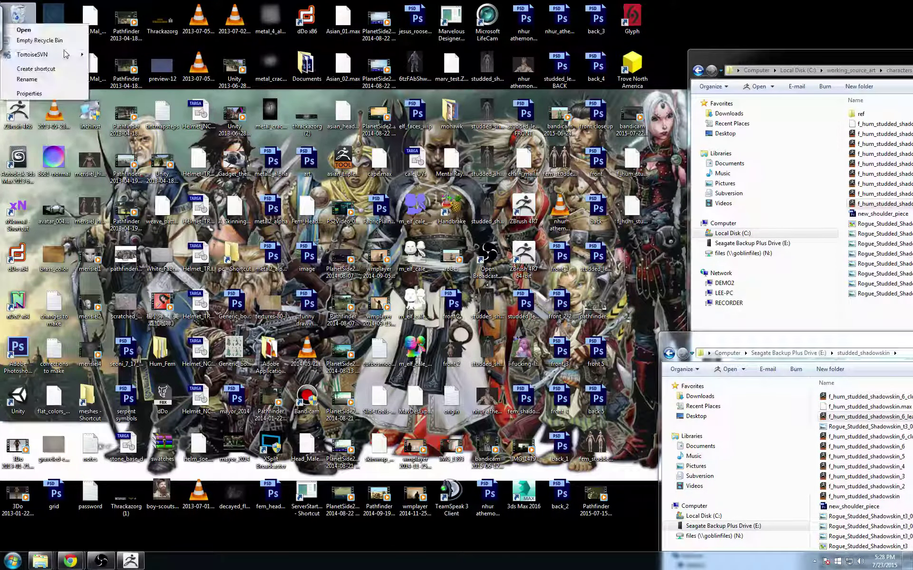
left_click(38, 41)
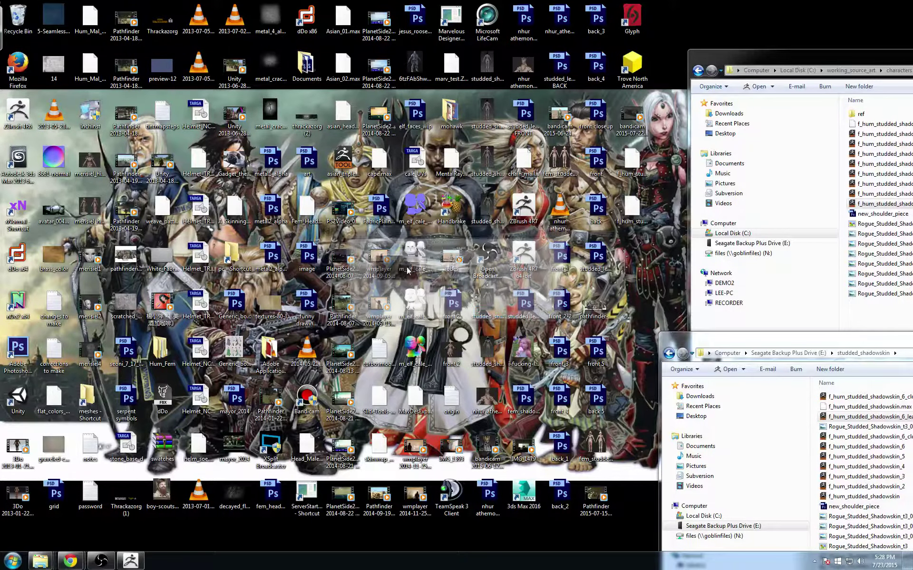
key("Return")
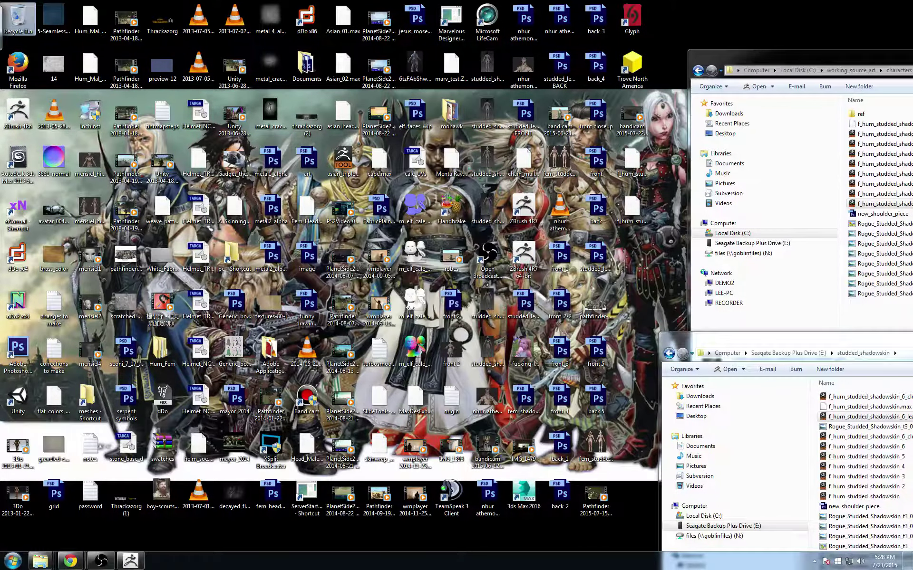
- Launch xNormal
left_click(11, 561)
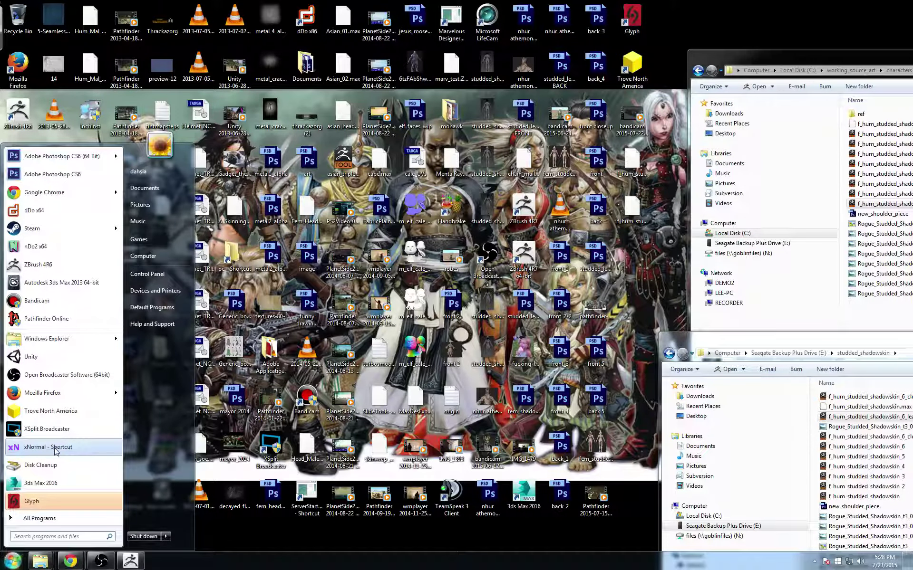
left_click(319, 311)
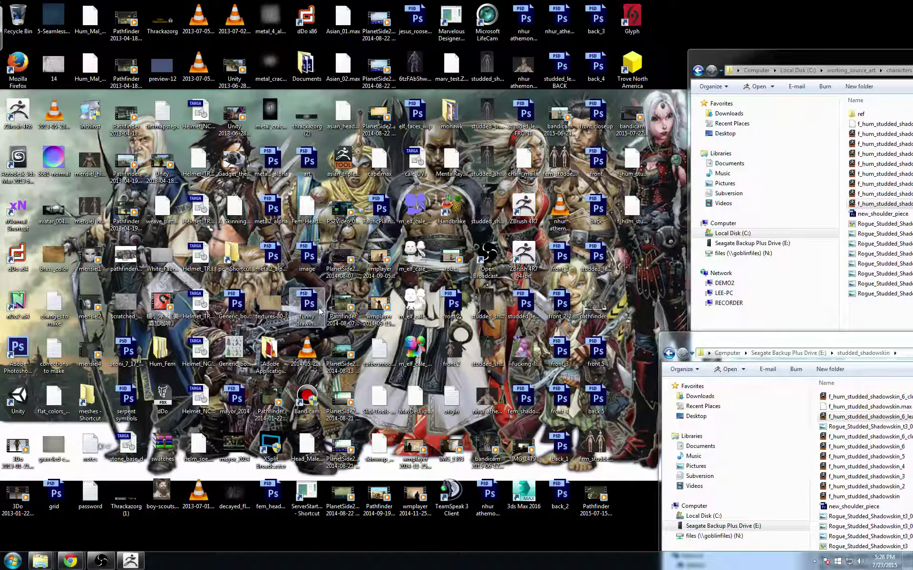
double_click(320, 312)
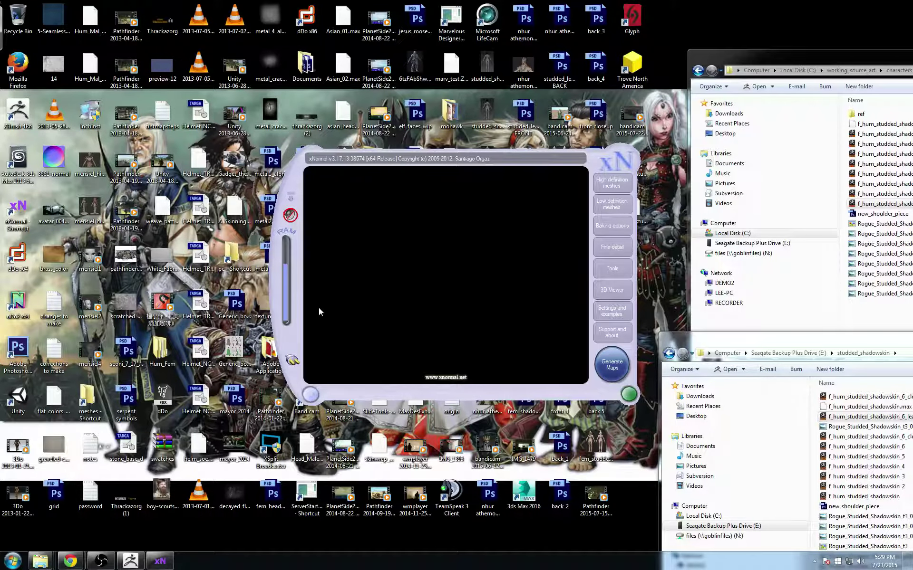
- Remove the nhur athemon face HIGH.OBJ mesh from xNormal's high definition meshes
left_click(611, 182)
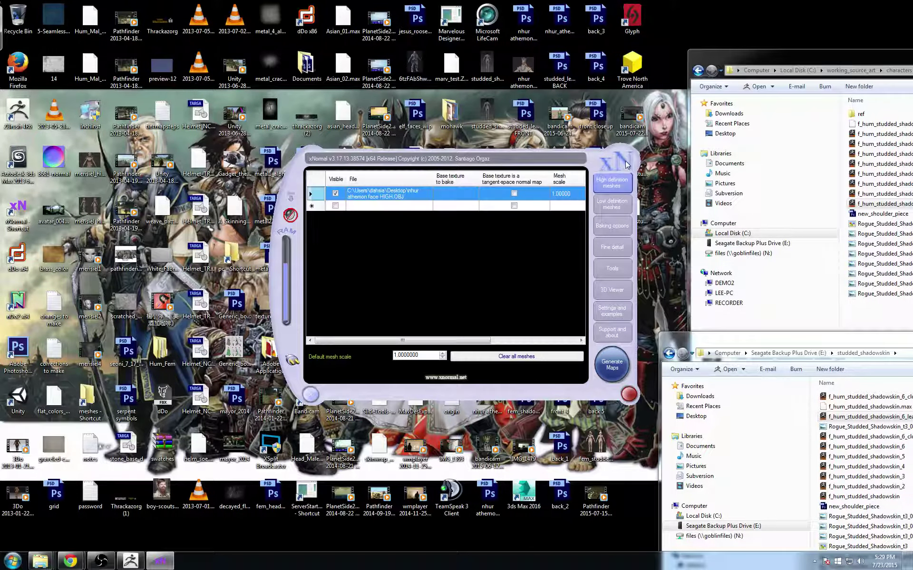
left_click_drag(626, 165, 407, 167)
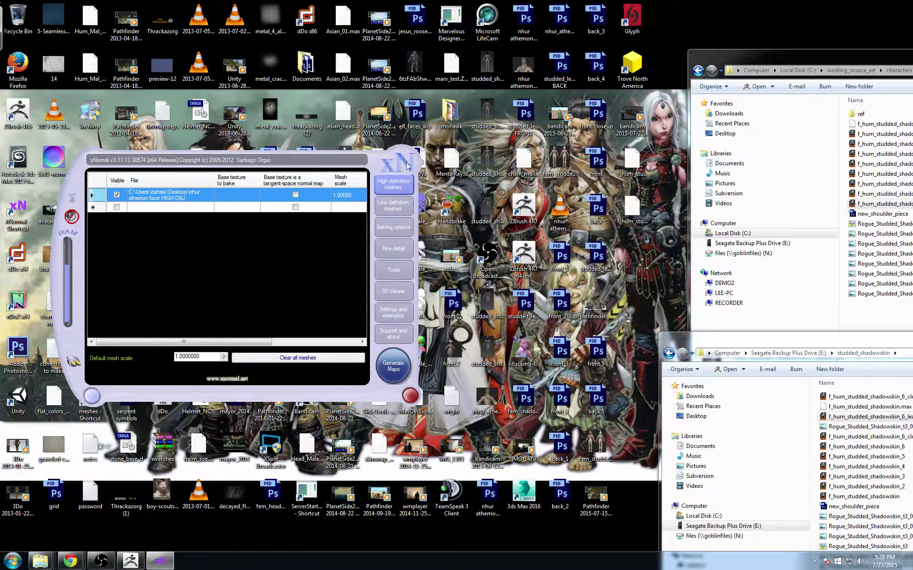
right_click(144, 199)
left_click(185, 274)
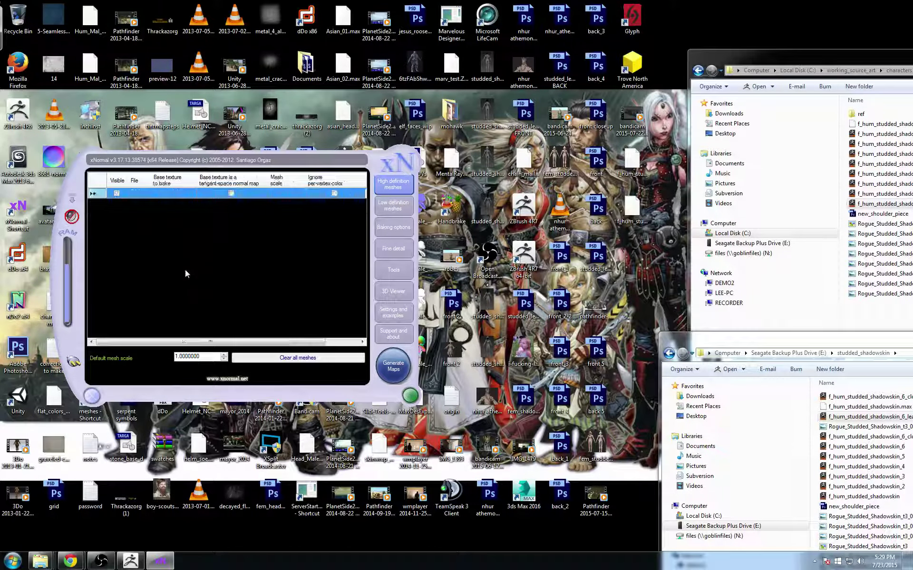
- Remove the nhur athemon face LOW mesh from the low definition meshes and return to the high definition list
left_click(394, 206)
right_click(182, 203)
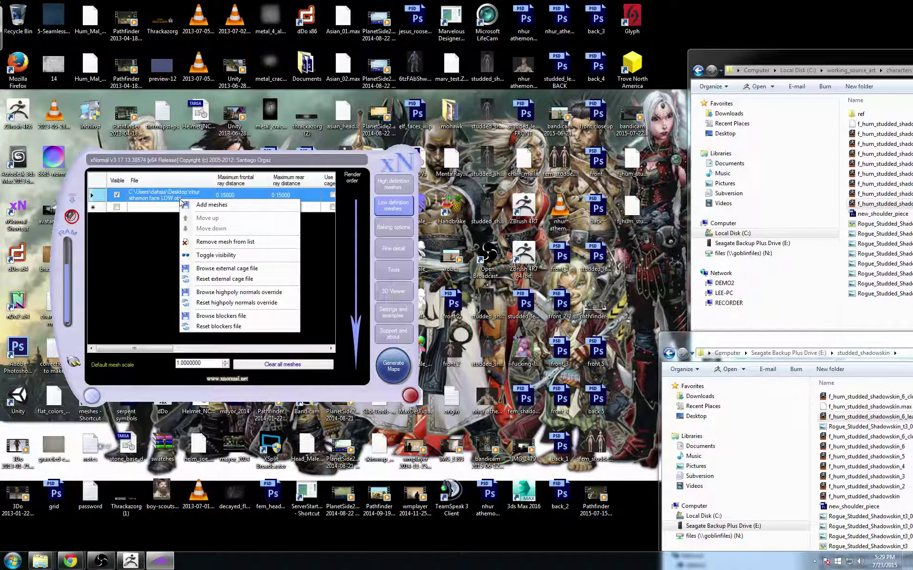
left_click(212, 242)
left_click(393, 183)
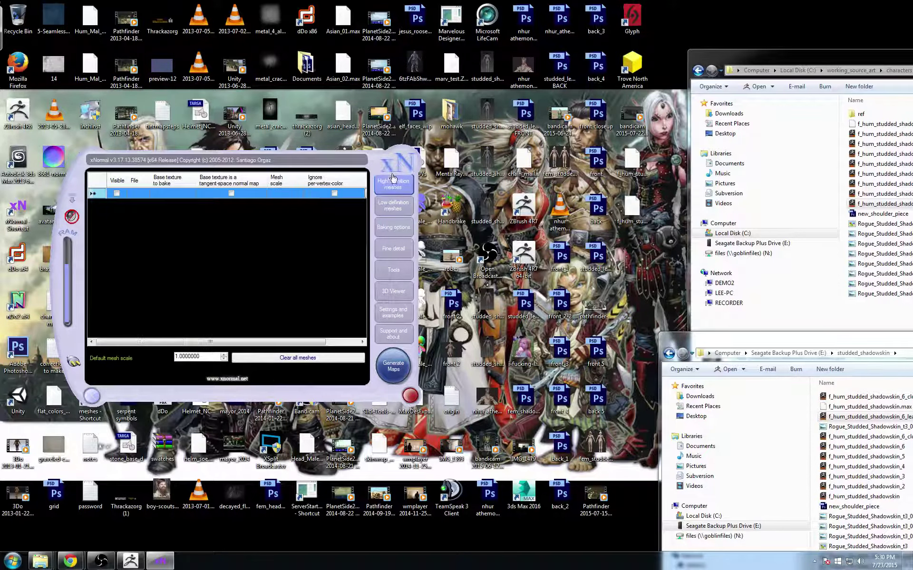
- Add f_hum_studded_shadowskin_hood_HIGH_FROM_ZB.OBJ to the high definition meshes and f_hum_studded_shadowskin_hood_LOW.obj to the low definition meshes
left_click_drag(392, 178, 425, 169)
left_click_drag(632, 164, 175, 191)
left_click(409, 195)
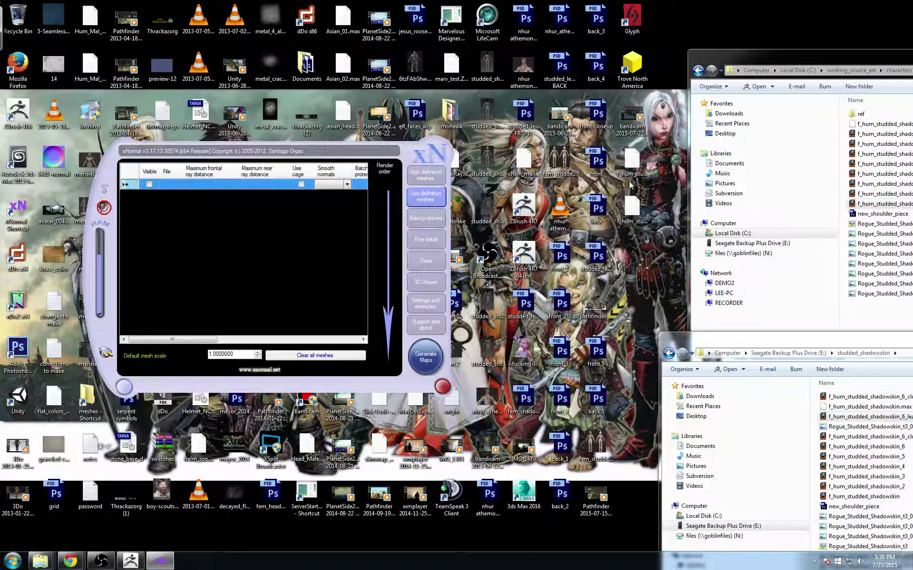
left_click_drag(632, 204, 173, 191)
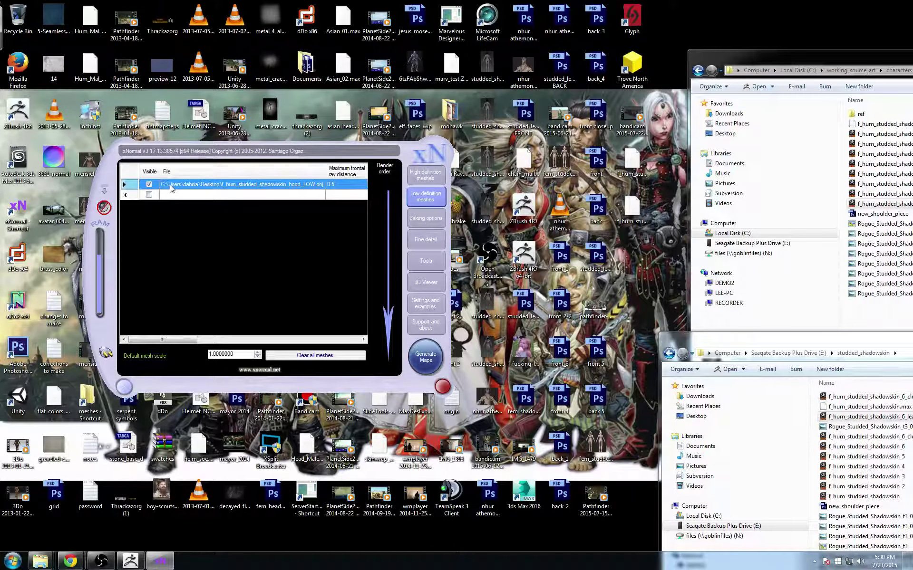
- Change the baking output file name to f_hum_studded_shadowskin_hood, keeping the Desktop location and file type
left_click(424, 217)
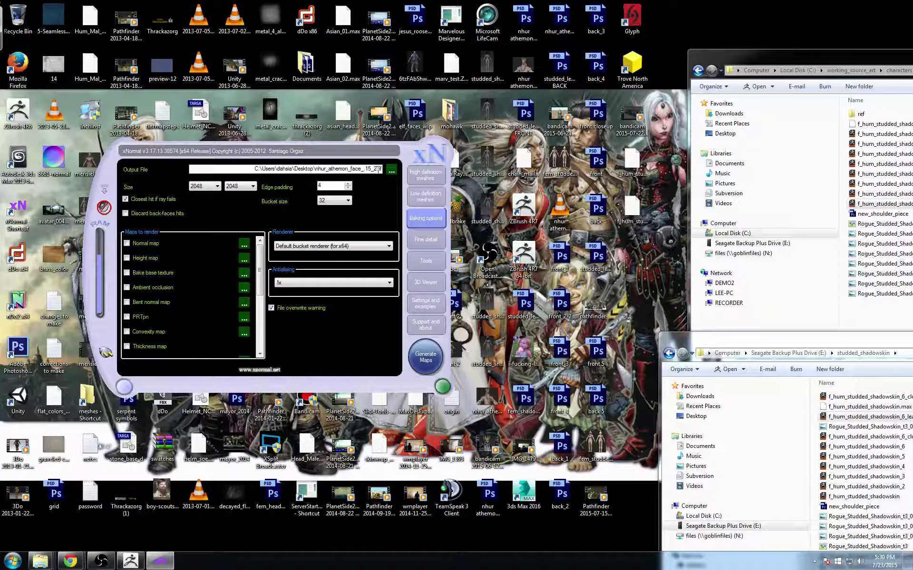
left_click_drag(379, 170, 315, 170)
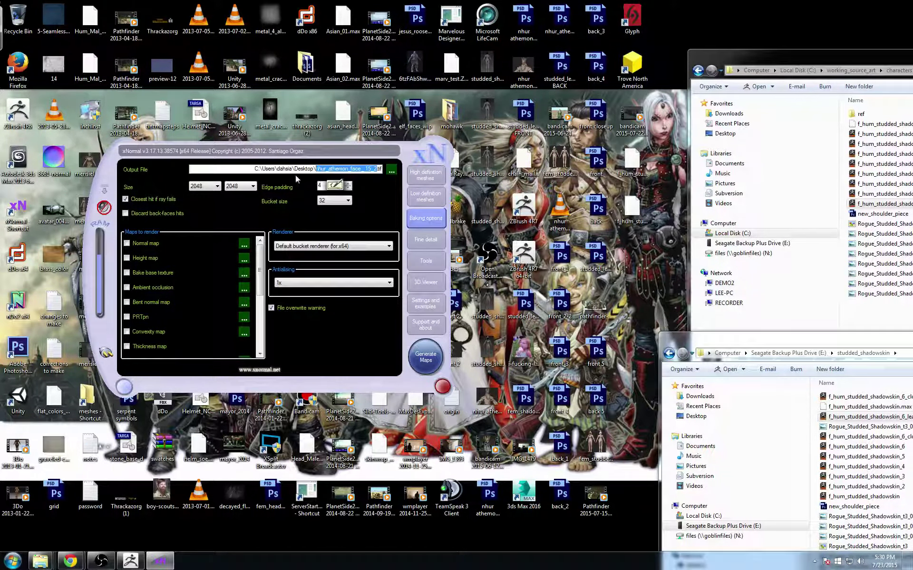
type("f_hum_")
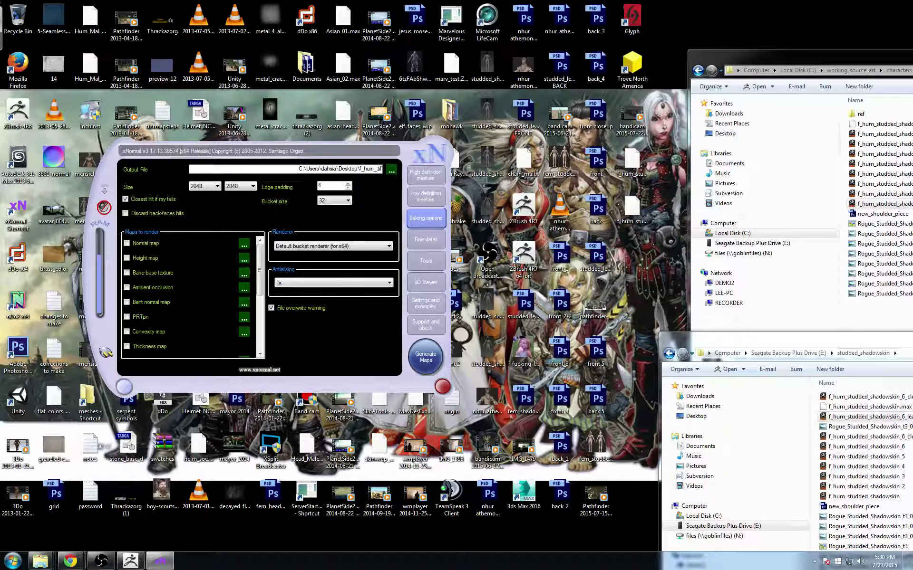
type("studded_shadowskin")
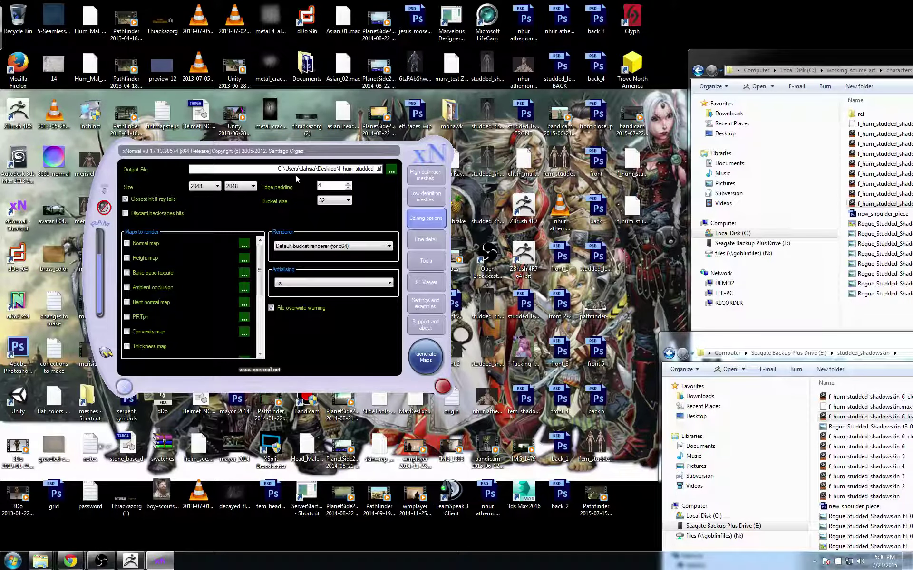
left_click(376, 169)
type("sh")
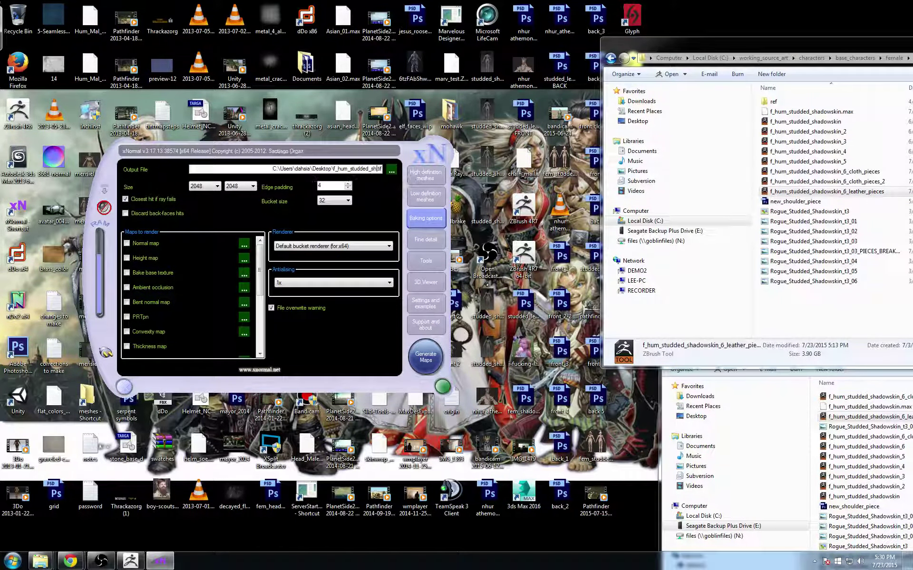
type("adow_")
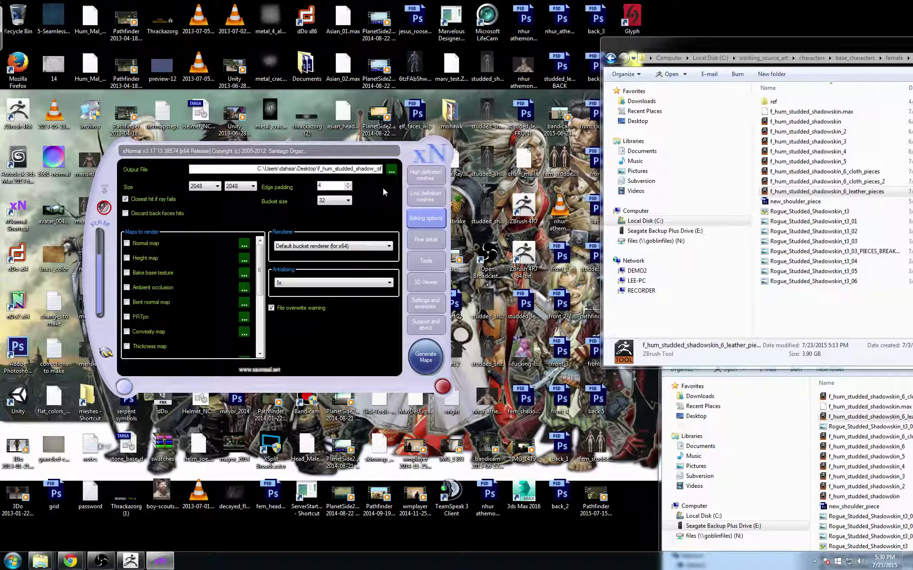
key("BackSpace")
type("skin")
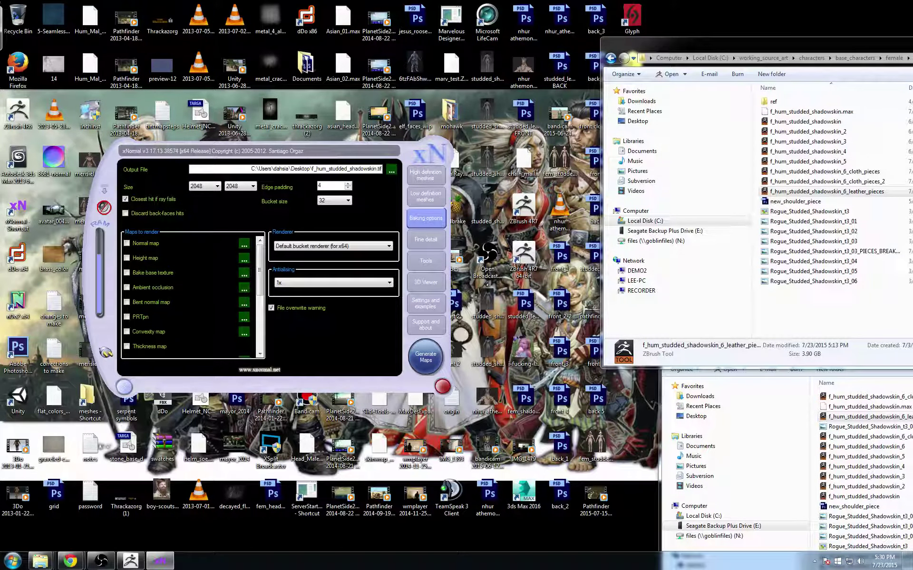
type("_hood")
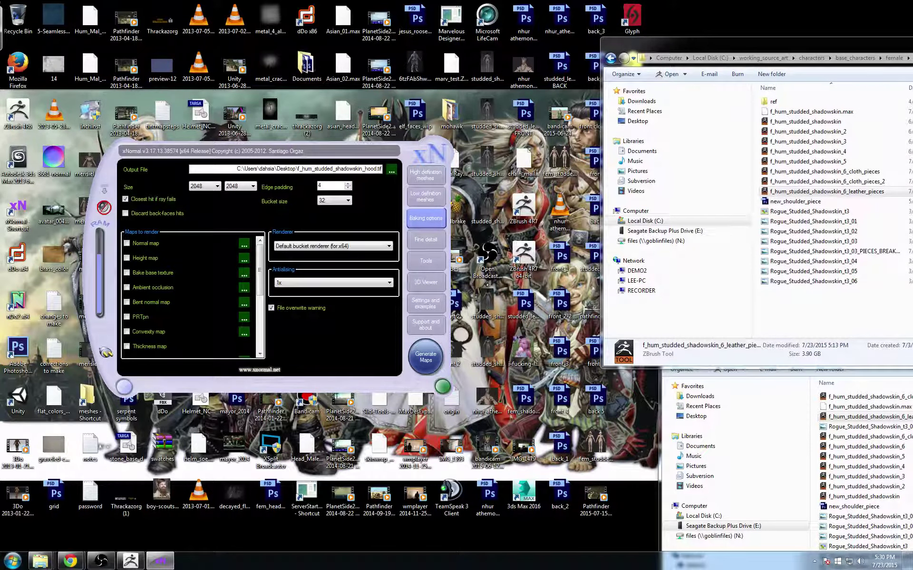
- Enable the normal map with tangent space, generate the hood's maps, and close the preview when the bake finishes
left_click(141, 242)
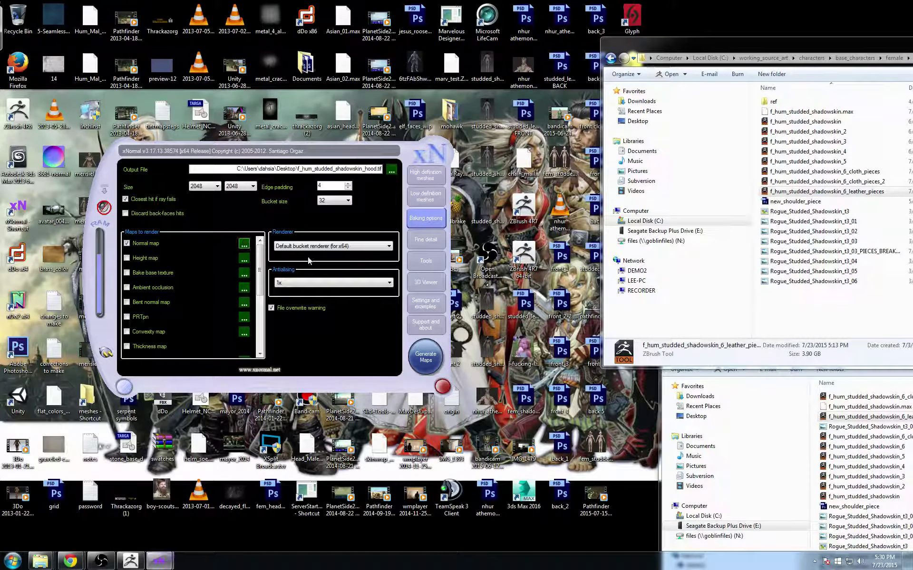
left_click(244, 243)
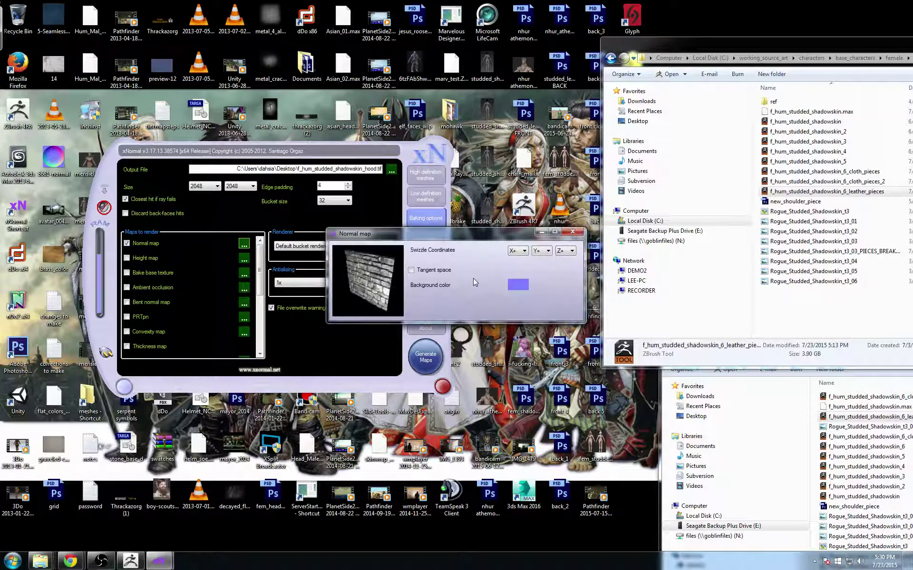
left_click(572, 232)
scroll(262, 270, "down", 2)
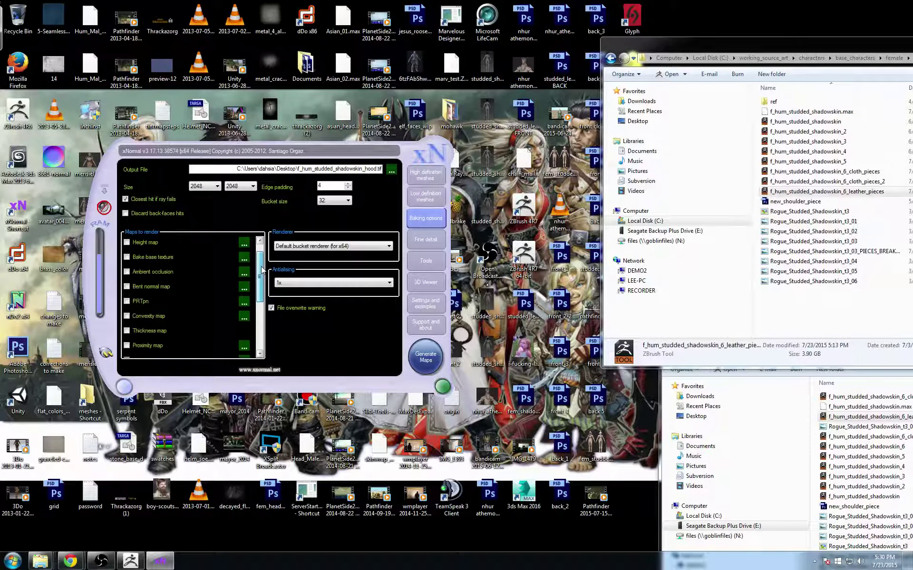
left_click_drag(262, 270, 261, 242)
left_click(421, 355)
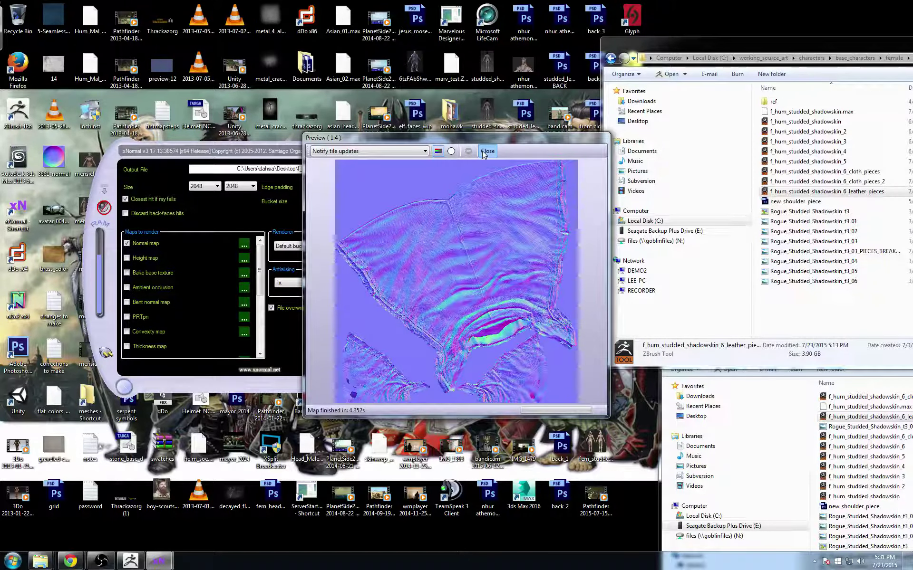
left_click(485, 151)
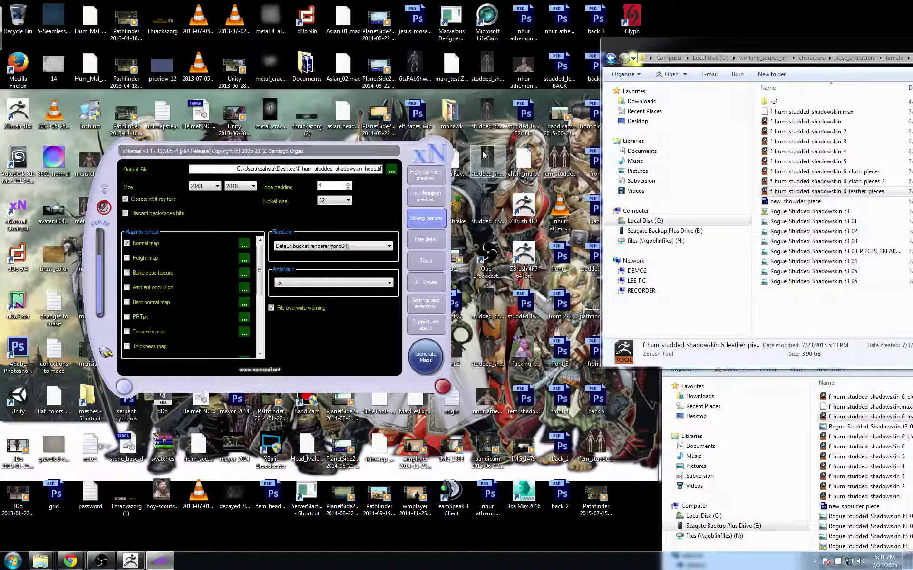
- Switch to ZBrush, inspect the hood subtool alone and together with the scarf pieces, and return to xNormal
left_click(148, 242)
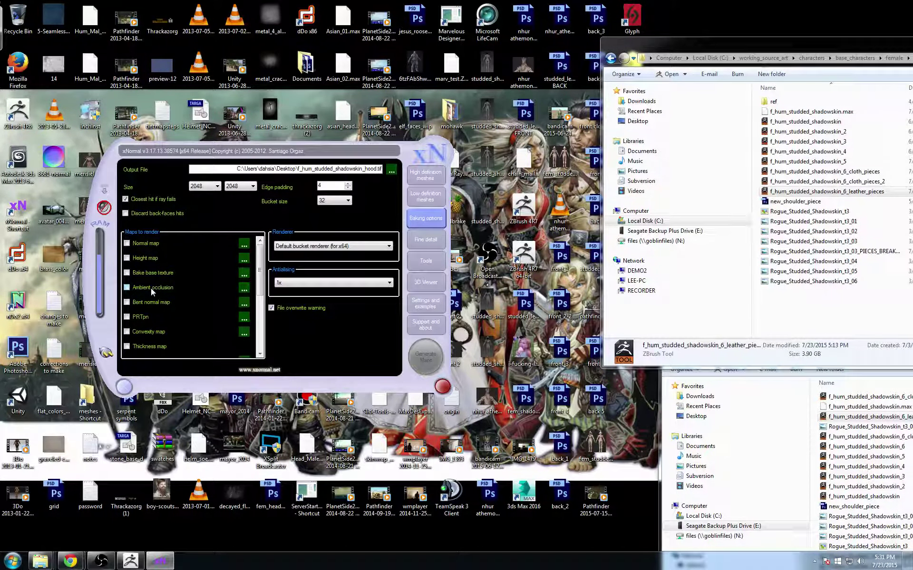
left_click(133, 565)
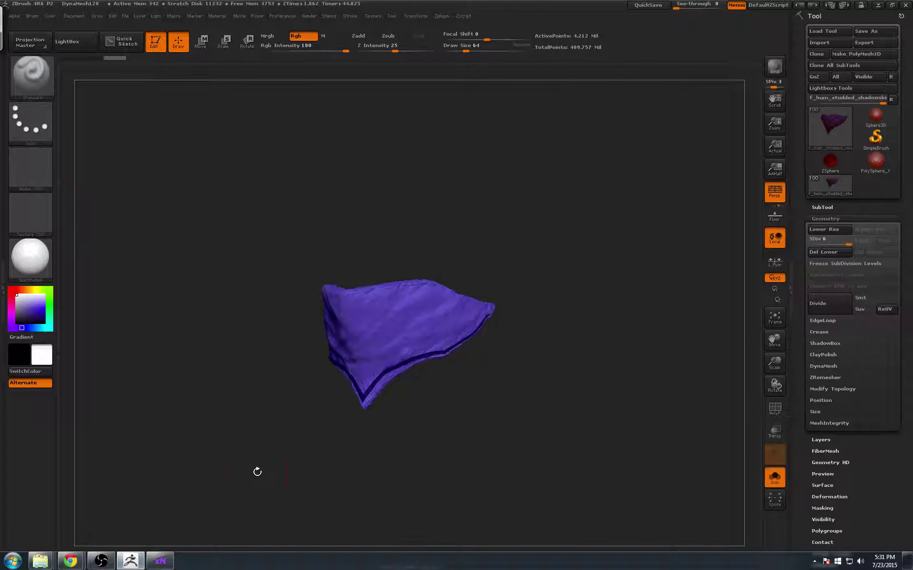
left_click(826, 208)
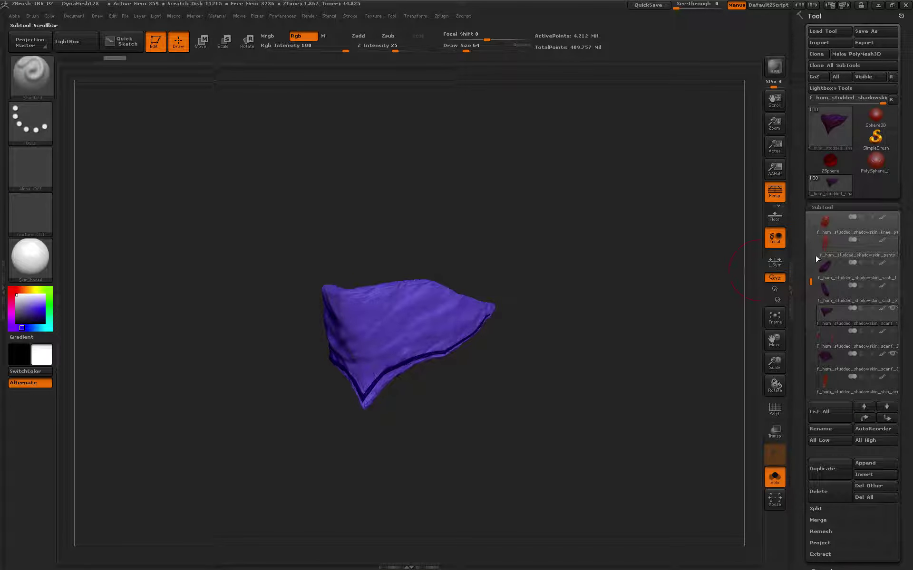
mouse_move(811, 283)
left_mouse_down()
mouse_move(814, 208)
mouse_move(811, 270)
left_mouse_up()
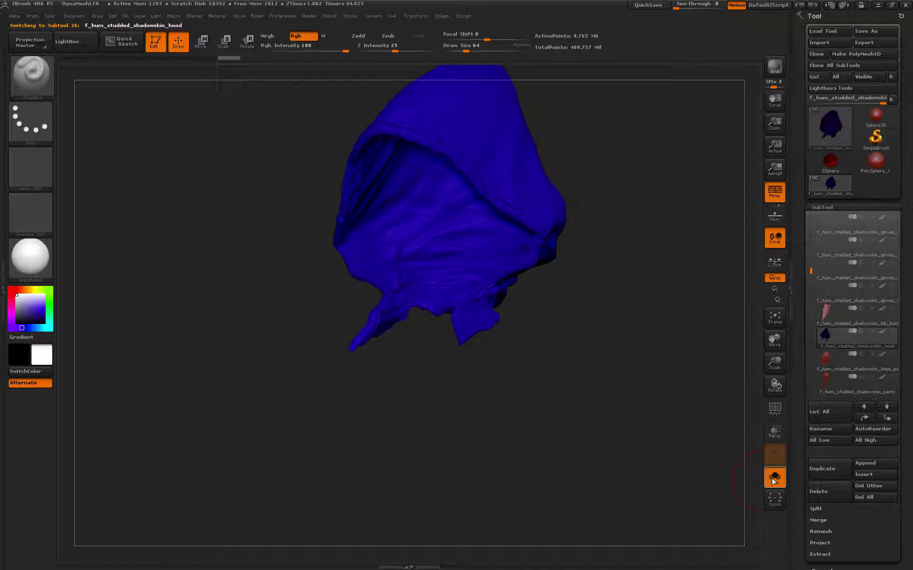
mouse_move(587, 338)
left_mouse_down()
mouse_move(606, 308)
mouse_move(586, 299)
mouse_move(580, 305)
mouse_move(595, 319)
mouse_move(630, 323)
mouse_move(601, 342)
mouse_move(600, 326)
left_mouse_up()
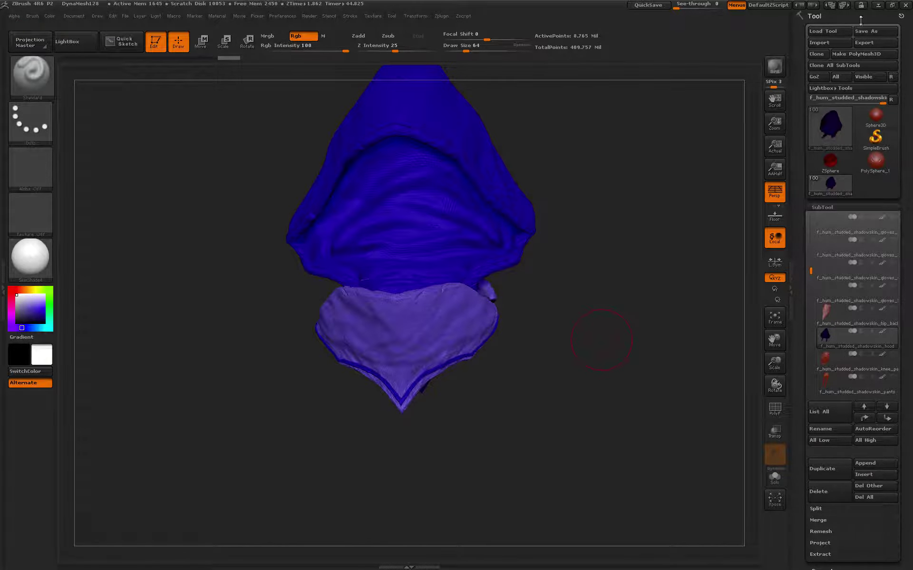
left_click(877, 5)
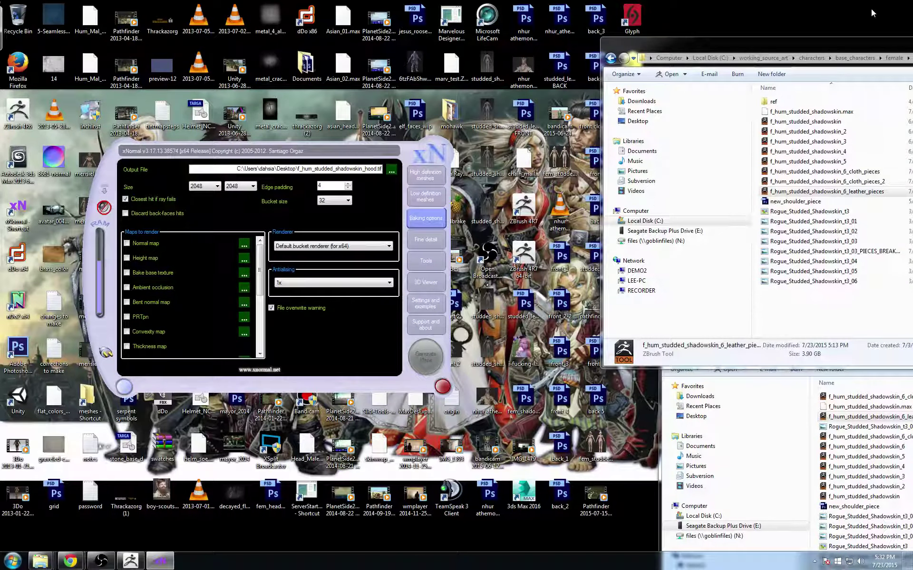
- Include the normal map in the maps to render and review its tangent space and swizzle options
left_click(145, 244)
left_click(244, 244)
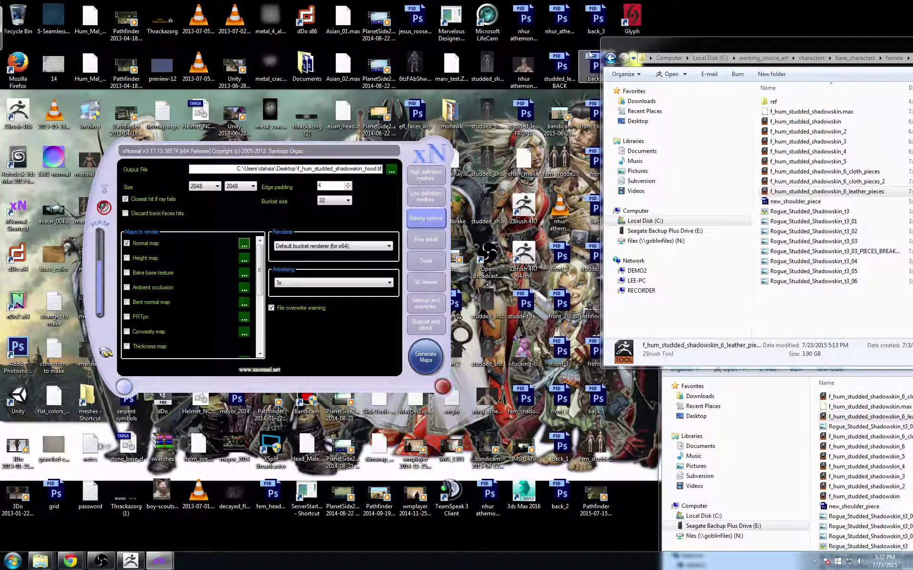
left_click_drag(618, 44, 718, 40)
left_click(244, 243)
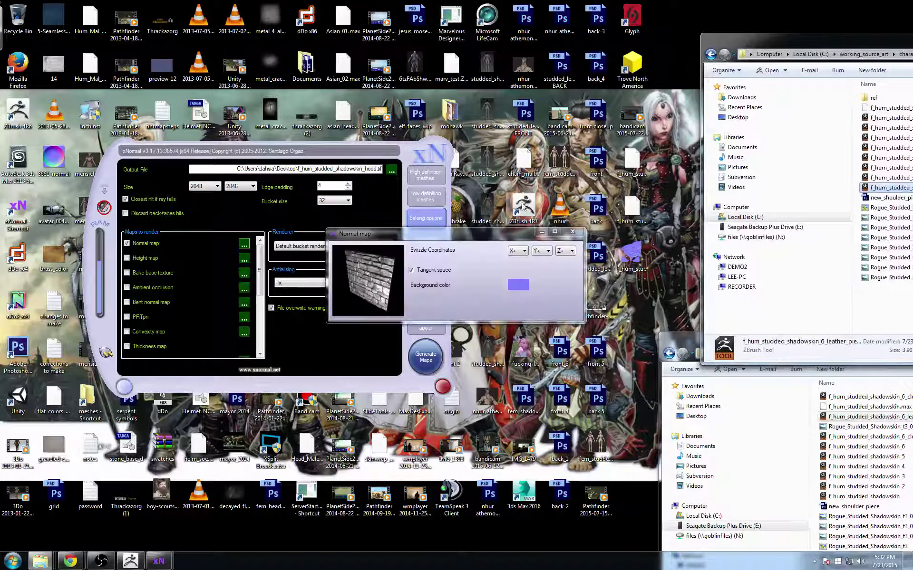
left_click(573, 231)
- Set the low-poly hood's maximum frontal and maximum rear ray distances to 0.15
left_click(417, 180)
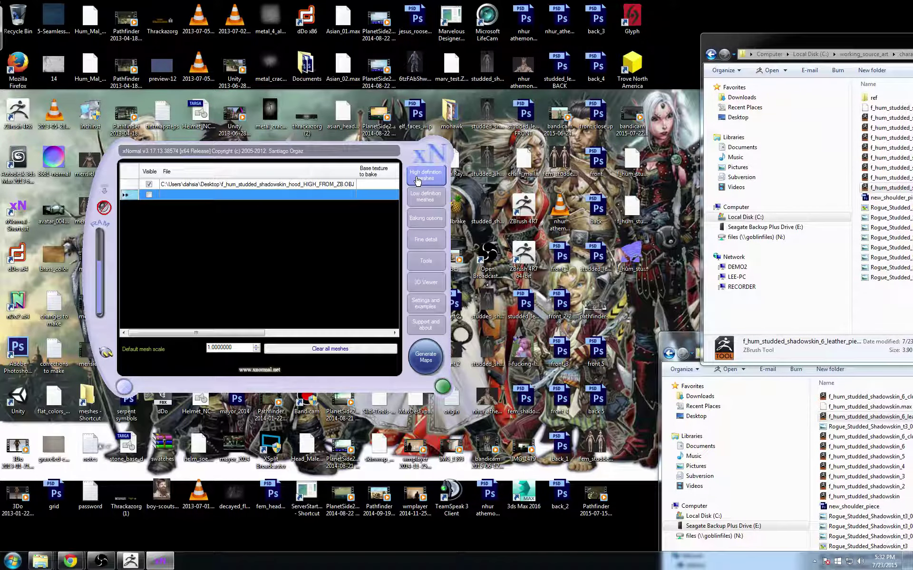
left_click(423, 207)
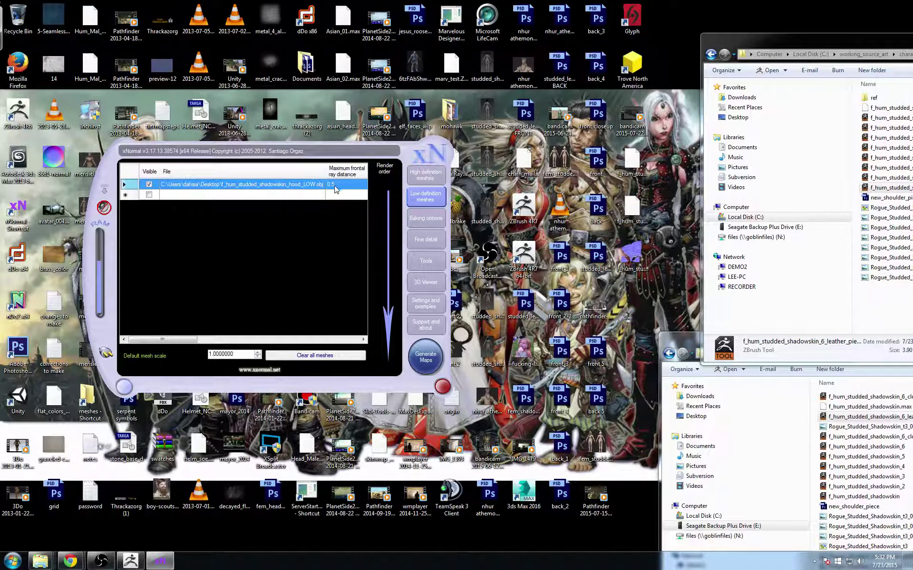
left_click(335, 186)
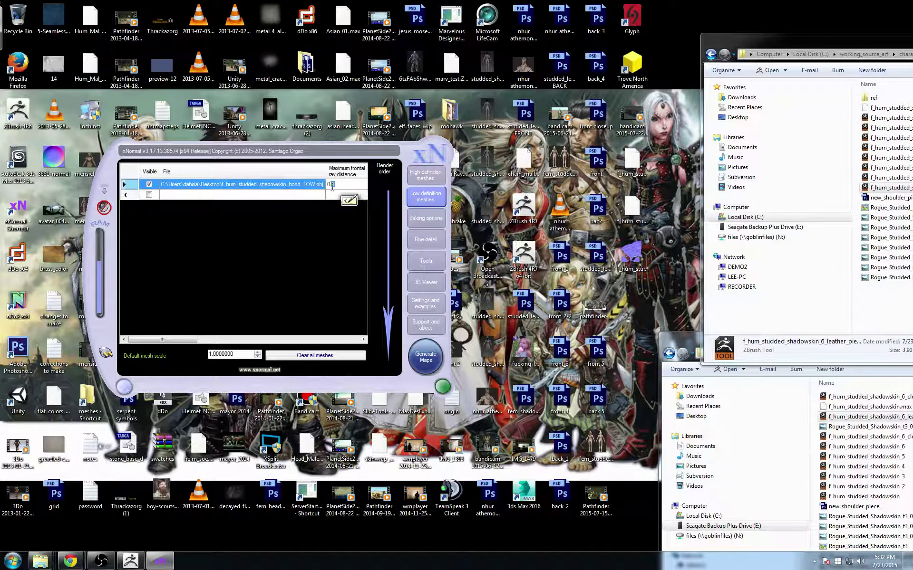
type("0.15")
left_click_drag(174, 339, 213, 340)
left_click(267, 185)
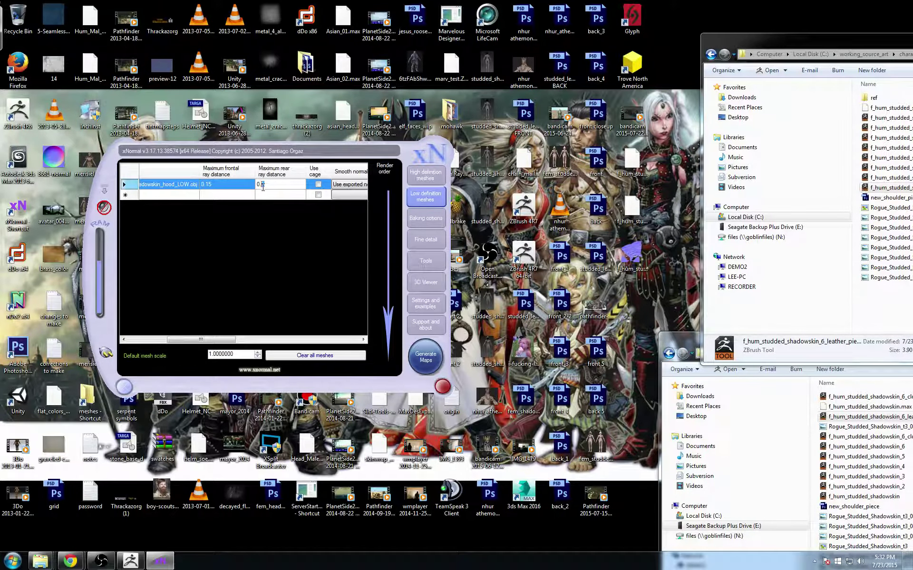
type("0.15")
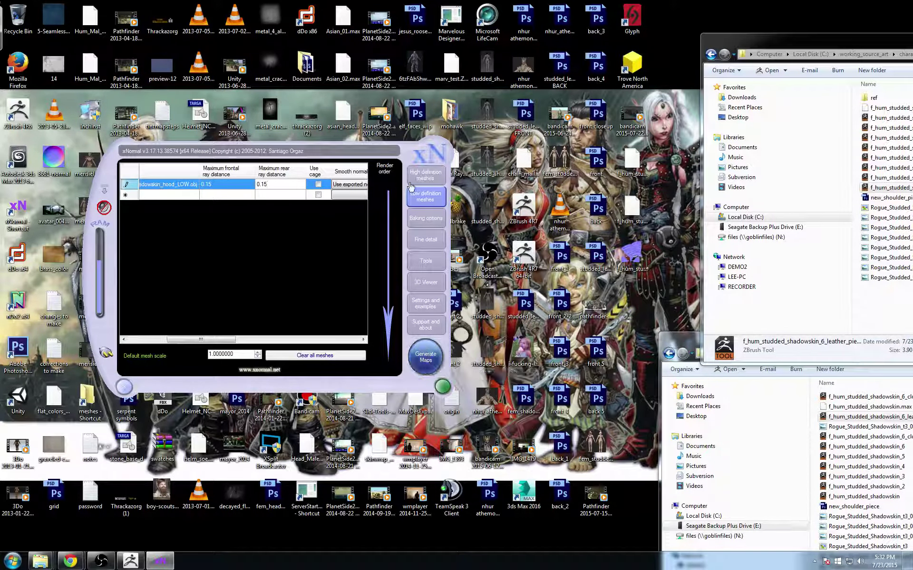
- Recheck the mesh lists and append _2 to the baking output name, giving f_hum_studded_shadowskin_hood_2
left_click(414, 176)
left_click_drag(254, 335, 162, 339)
left_click(425, 196)
left_click(418, 219)
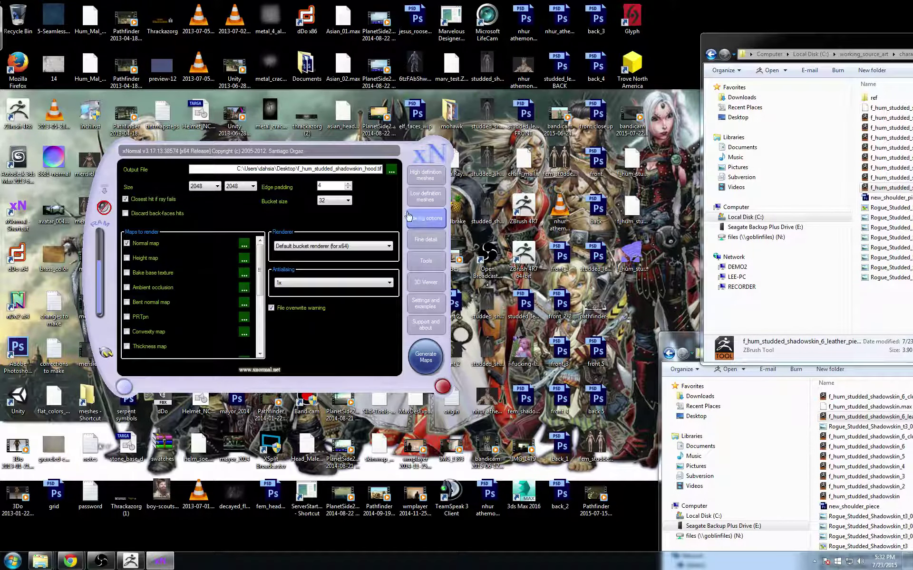
left_click(373, 168)
type("_2")
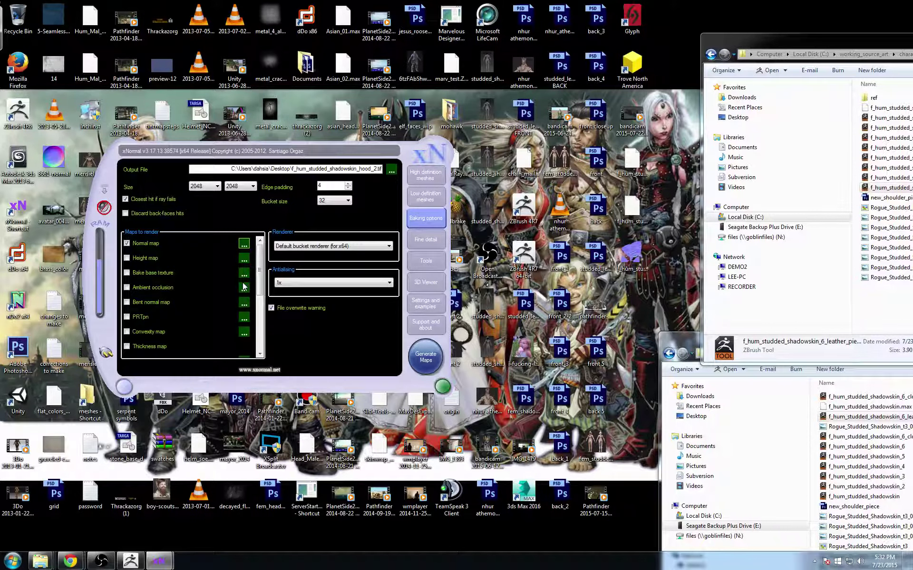
- Check the normal map's options, generate the hood's normal map again, and close the finished preview
left_click(245, 244)
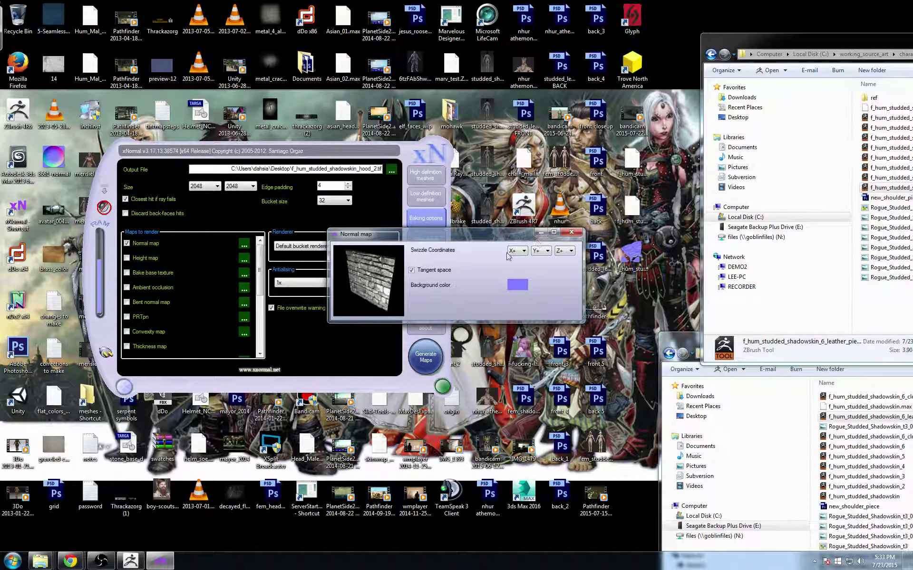
left_click(425, 356)
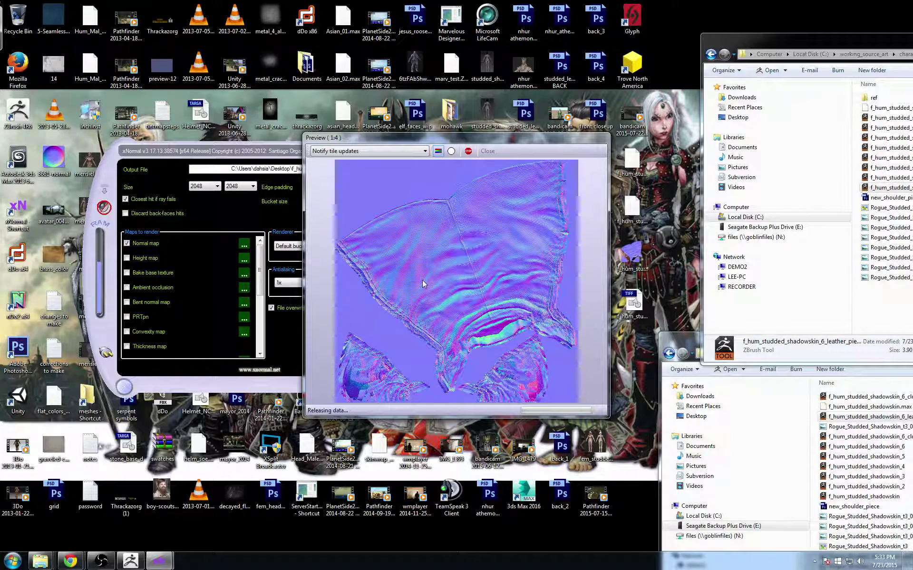
left_click(486, 151)
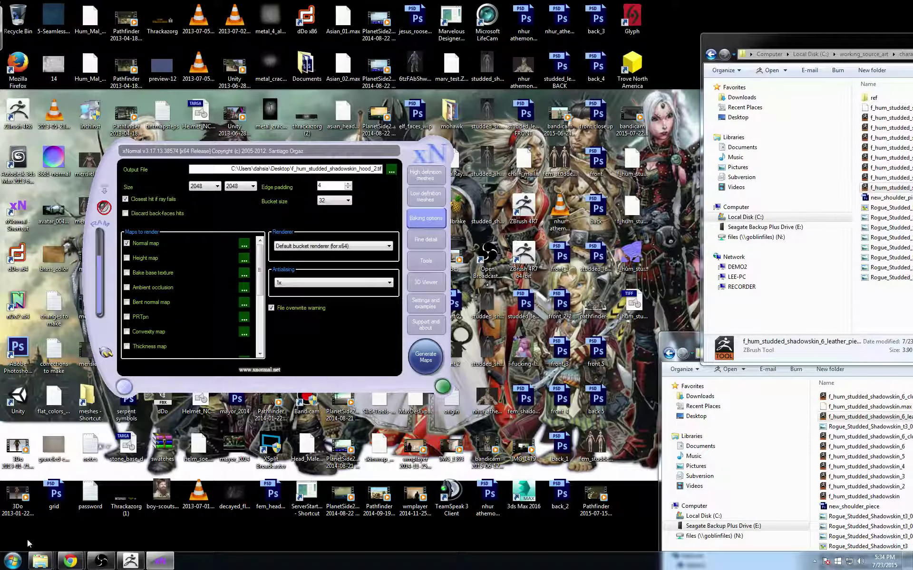
- Launch Adobe Photoshop CS6 (64 Bit)
left_click(13, 561)
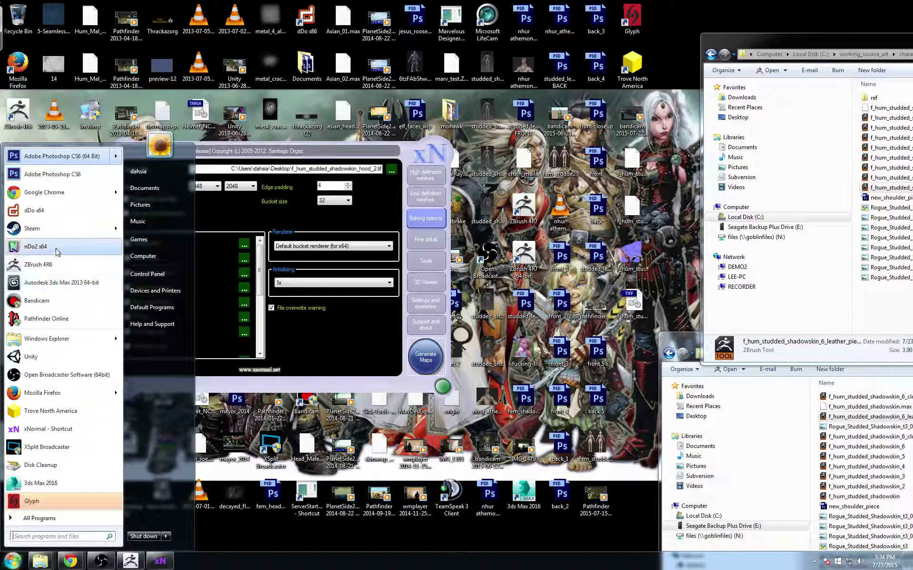
left_click(76, 157)
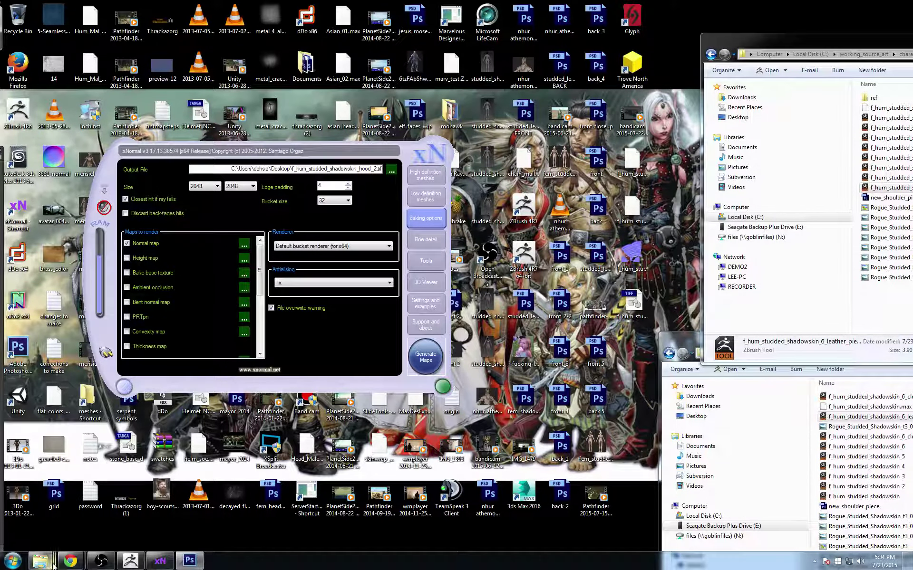
- Open the baked hood_2 normals TIFF from the desktop in Photoshop to inspect it
mouse_move(70, 562)
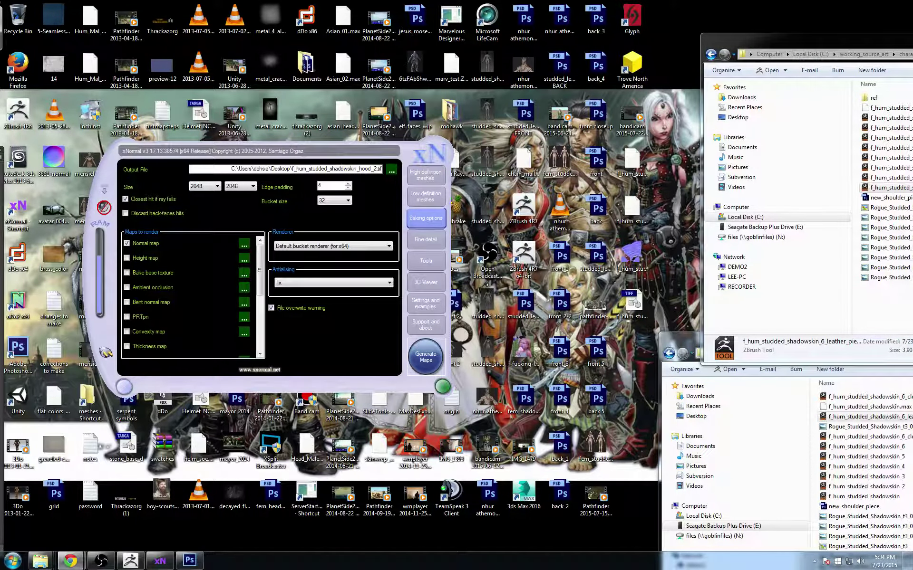
left_click(647, 296)
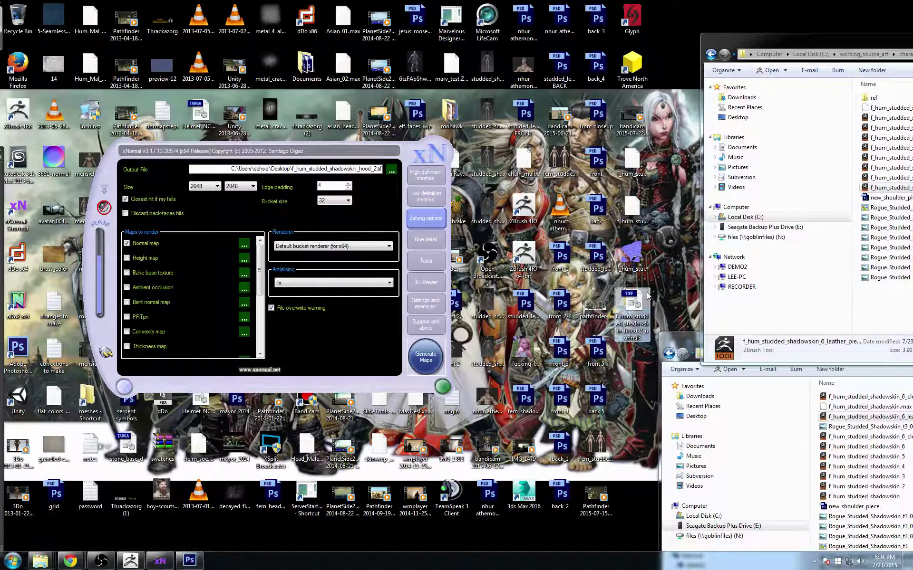
double_click(634, 306)
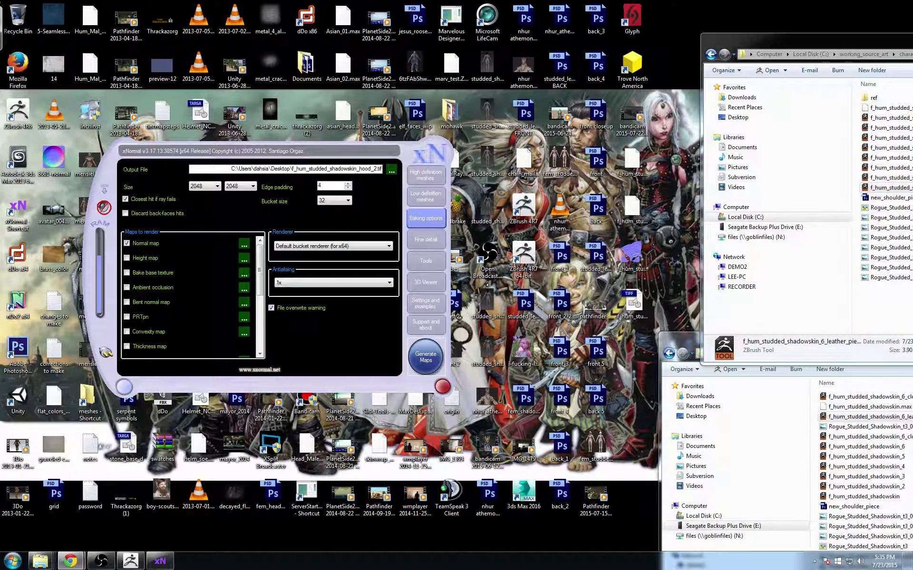
- Set the low-poly hood's maximum frontal and maximum rear ray distances to 2 and generate the normal map again
left_click(425, 197)
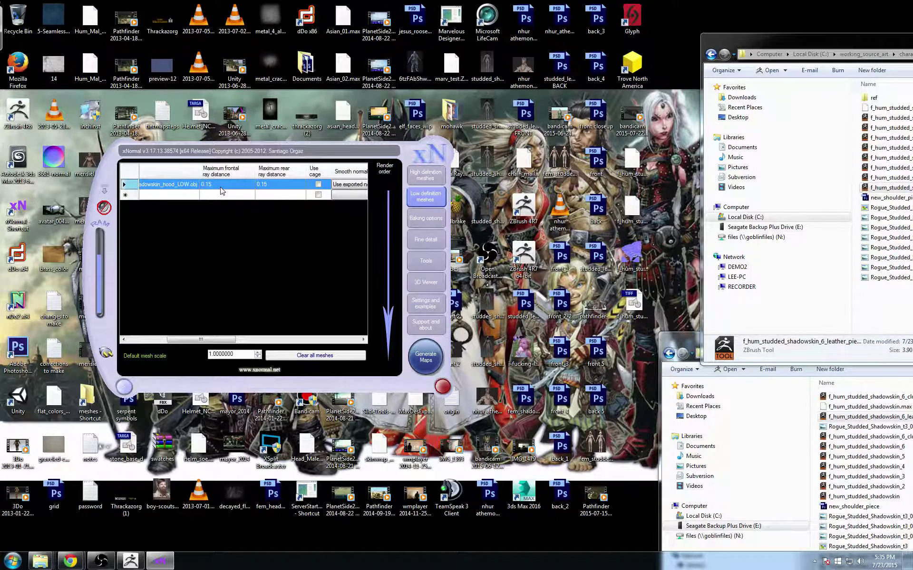
left_click(231, 184)
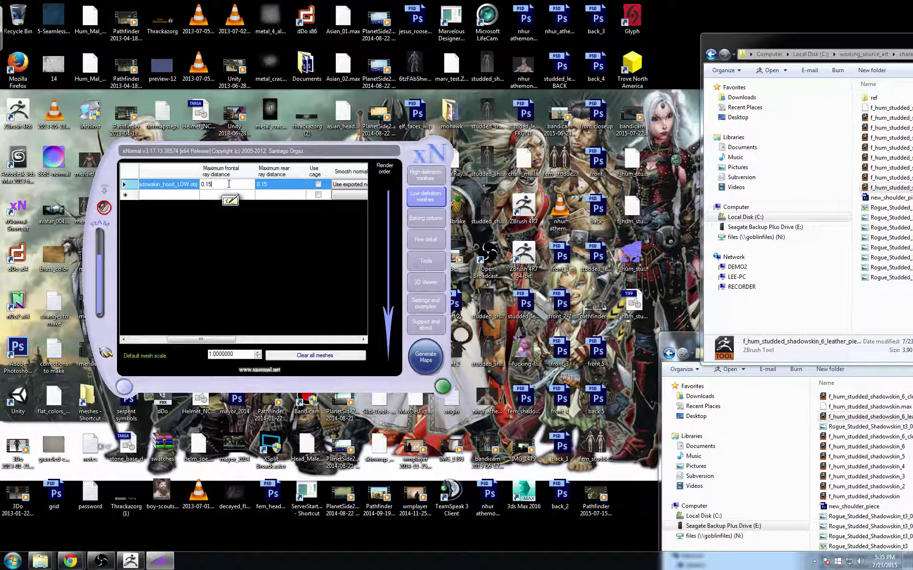
type("2")
left_click(283, 186)
type("2")
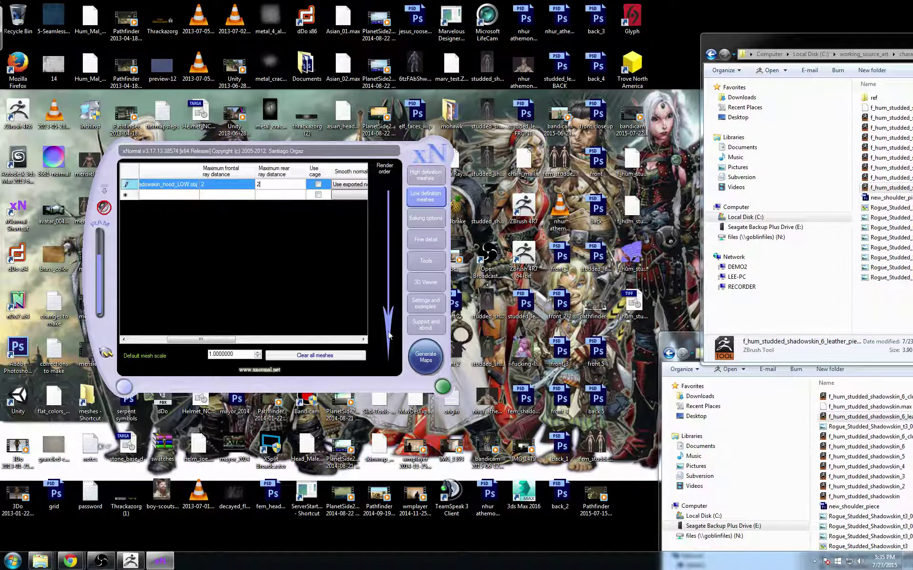
left_click(426, 350)
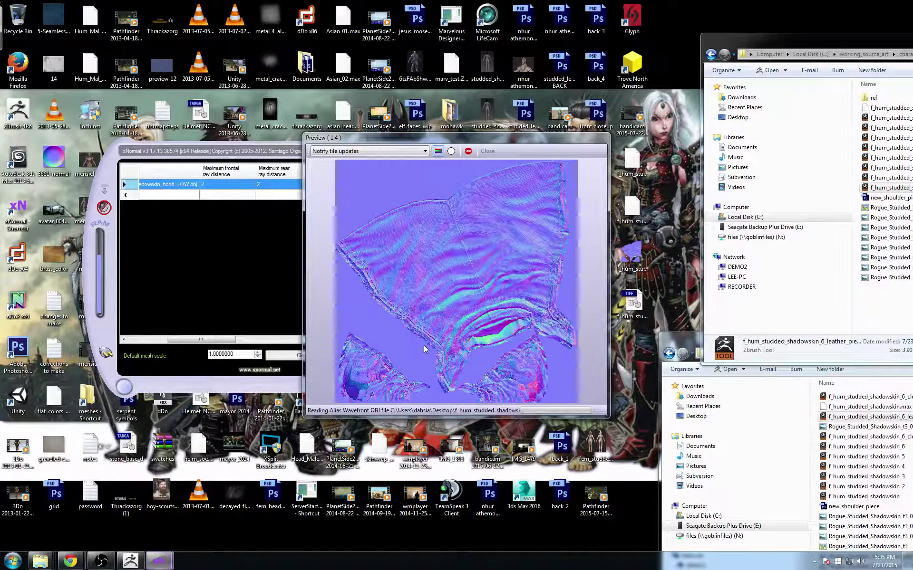
- Move the previous hood_2 normals TIFF from the desktop to the Recycle Bin and empty the bin
left_click_drag(639, 295, 19, 20)
right_click(19, 20)
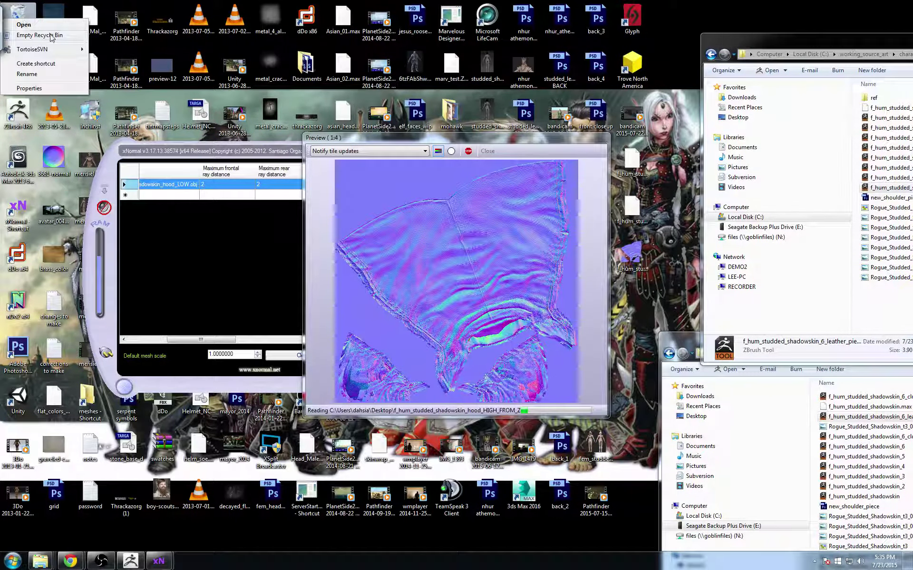
left_click(45, 38)
left_click(493, 319)
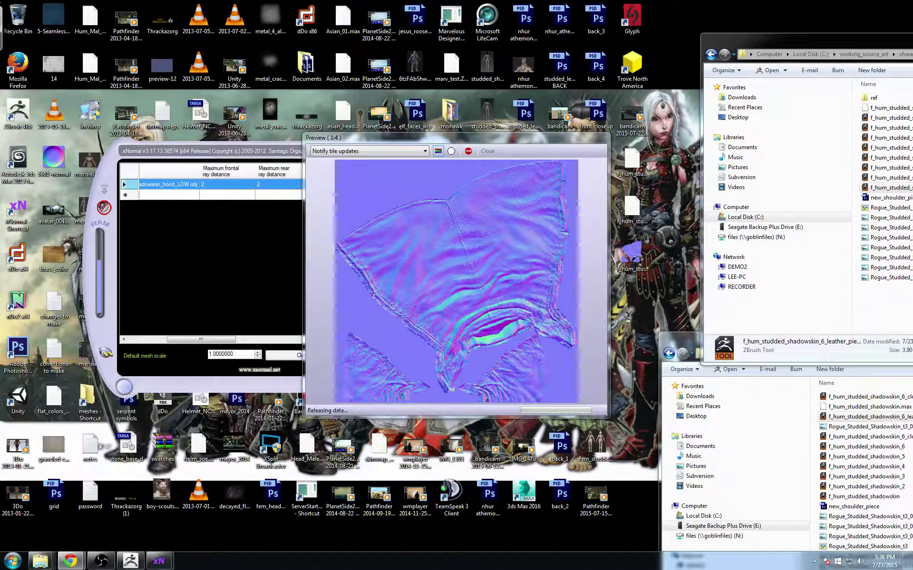
- Close the finished bake preview and set the low-poly hood's maximum frontal and maximum rear ray distances to .5
left_click(486, 151)
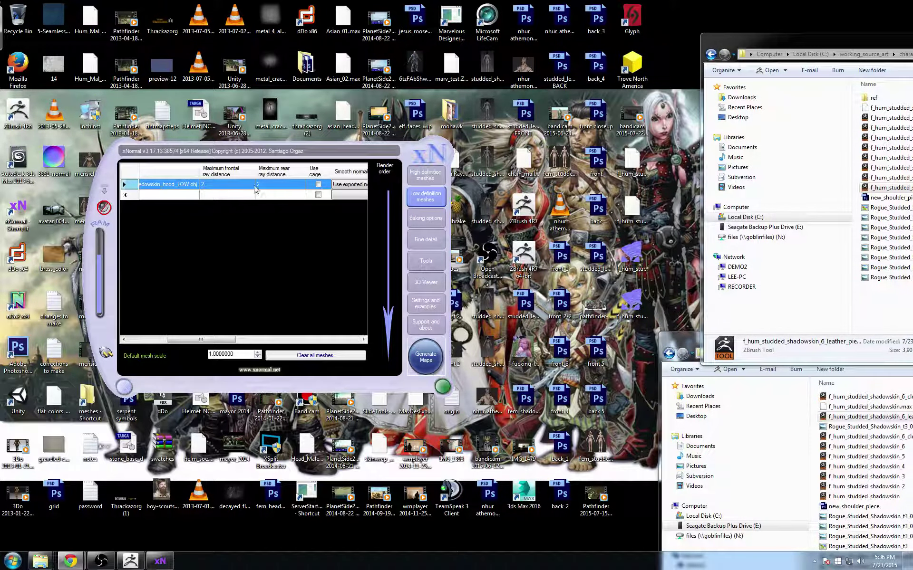
left_click(220, 182)
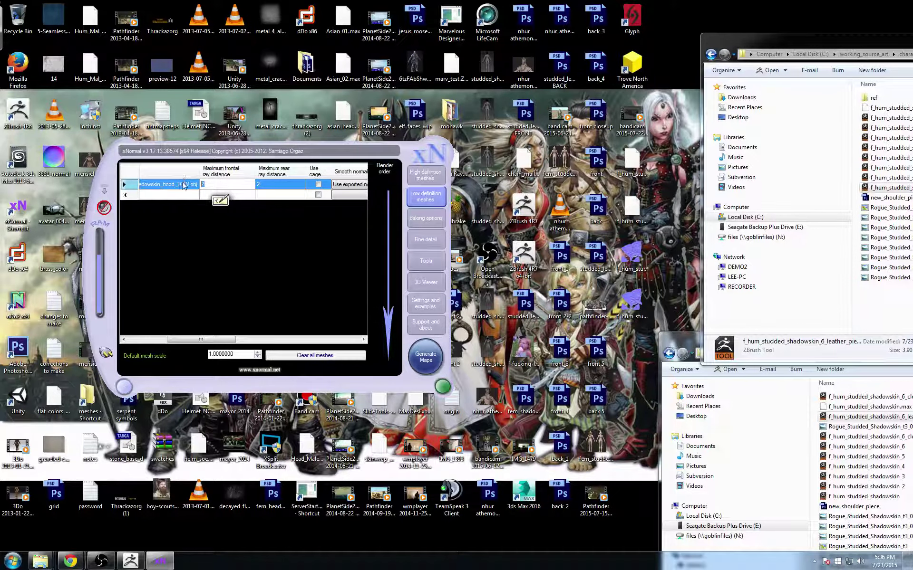
type(".5")
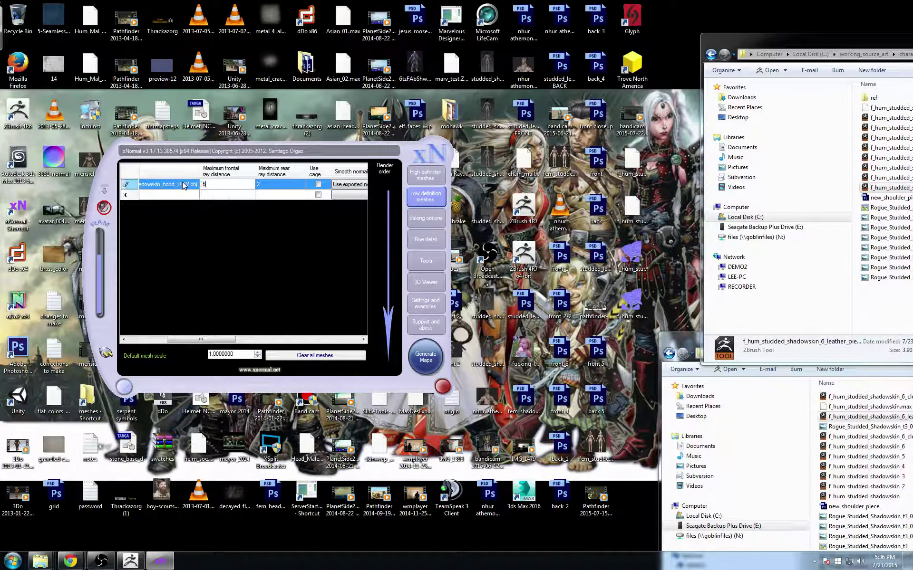
key("Return")
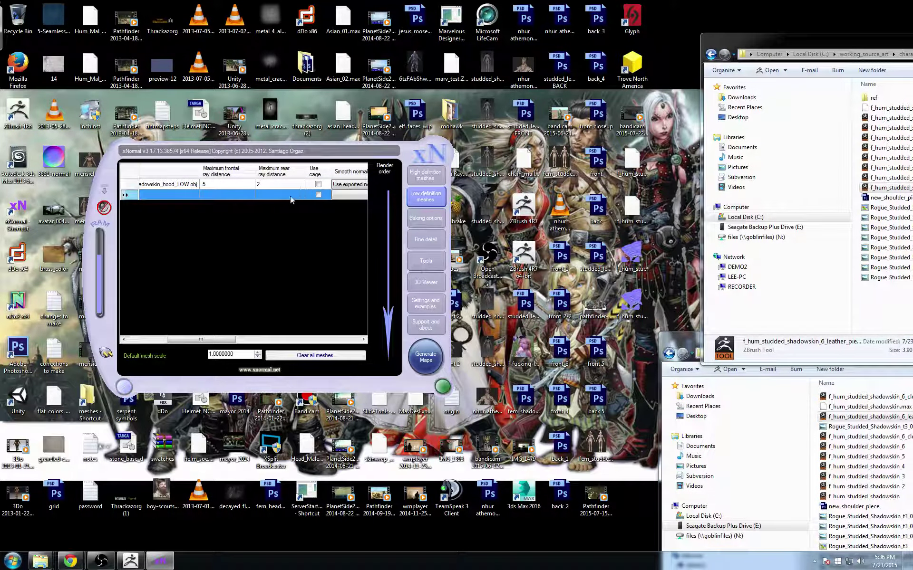
double_click(274, 185)
key("BackSpace")
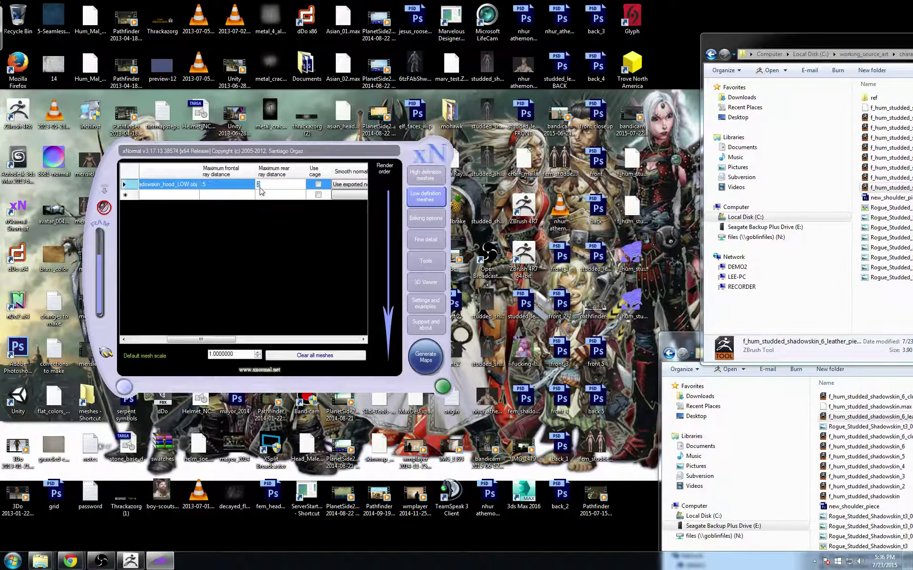
type(".5")
key("Return")
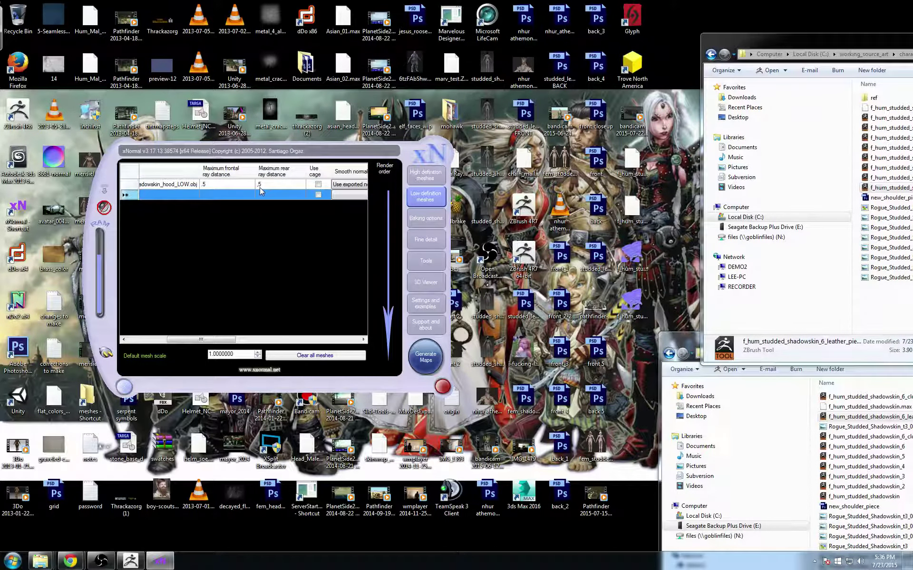
- Remove the _2 suffix from the baking output name, leaving f_hum_studded_shadowskin_hood
left_click(416, 178)
left_click(425, 218)
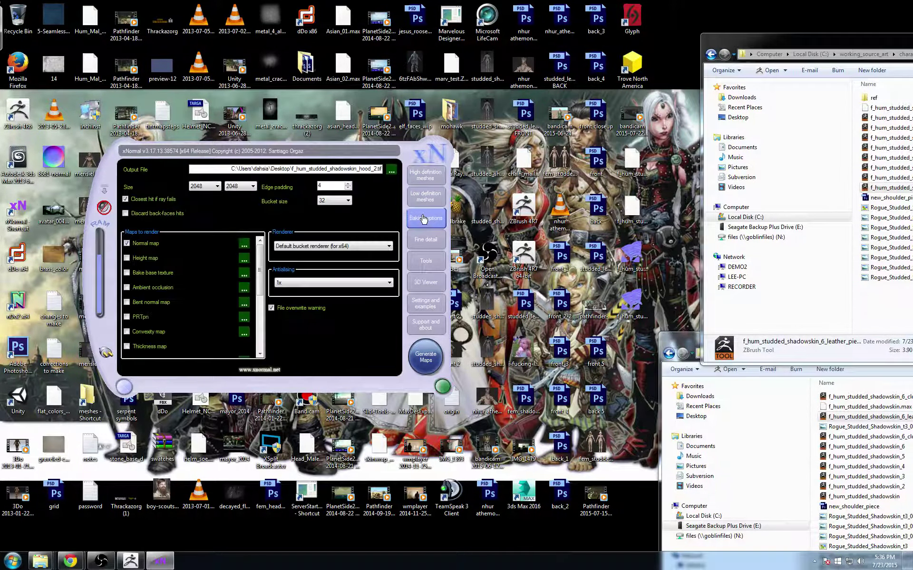
left_click(376, 169)
key("BackSpace")
key("BackSpace")
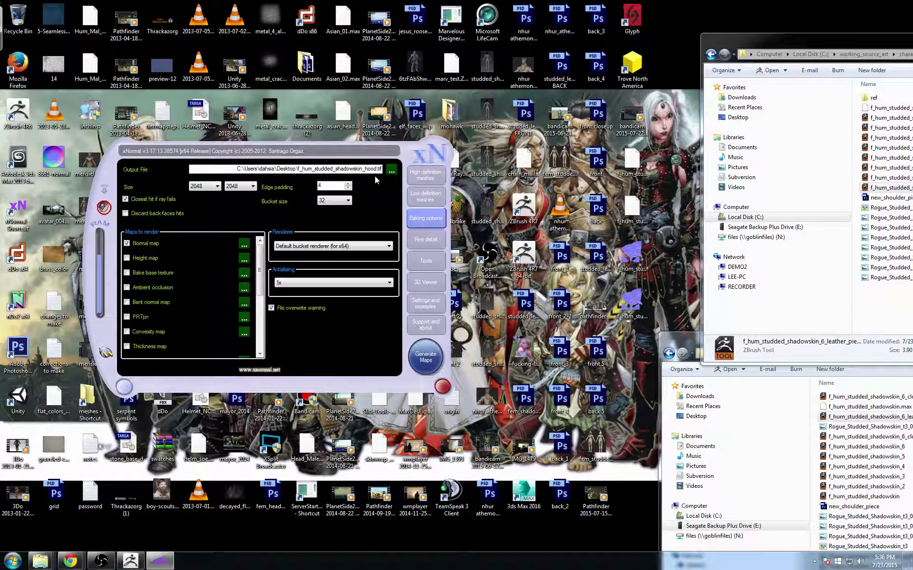
- Switch the map to render from Normal map to Ambient occlusion, generate it, and move the preview window aside
left_click(137, 242)
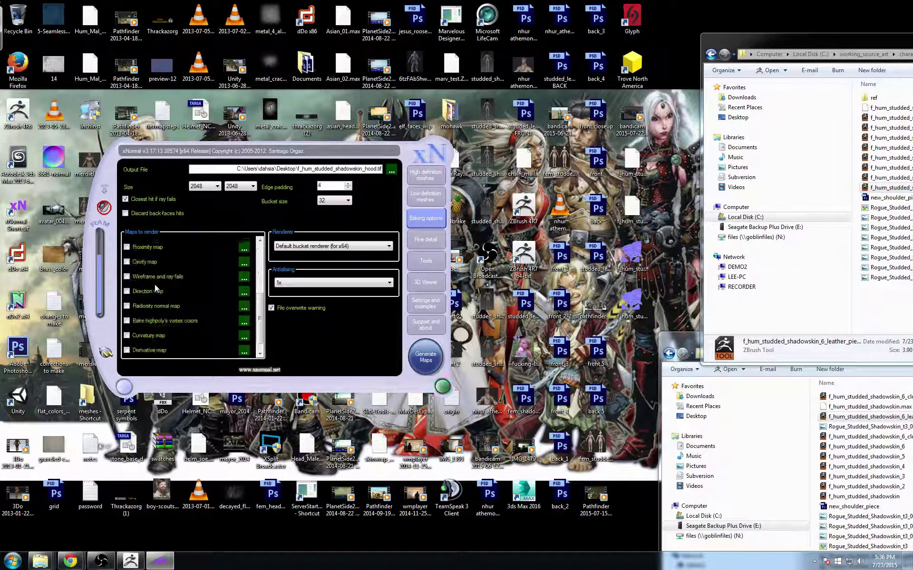
left_click(153, 287)
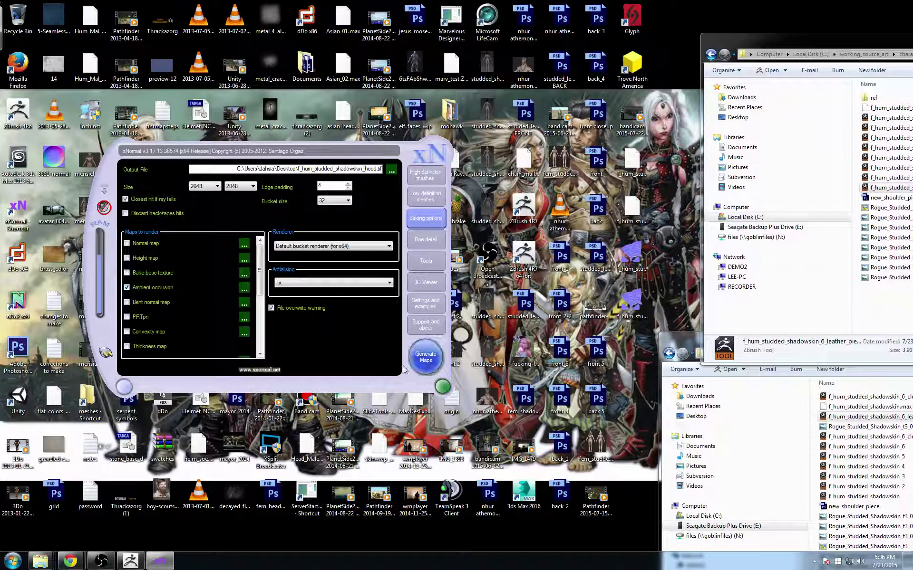
left_click(426, 356)
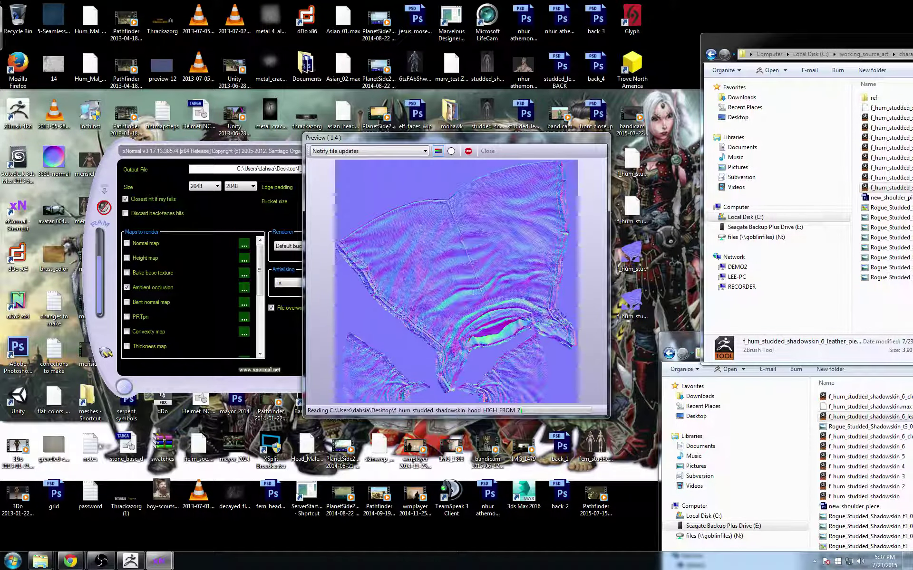
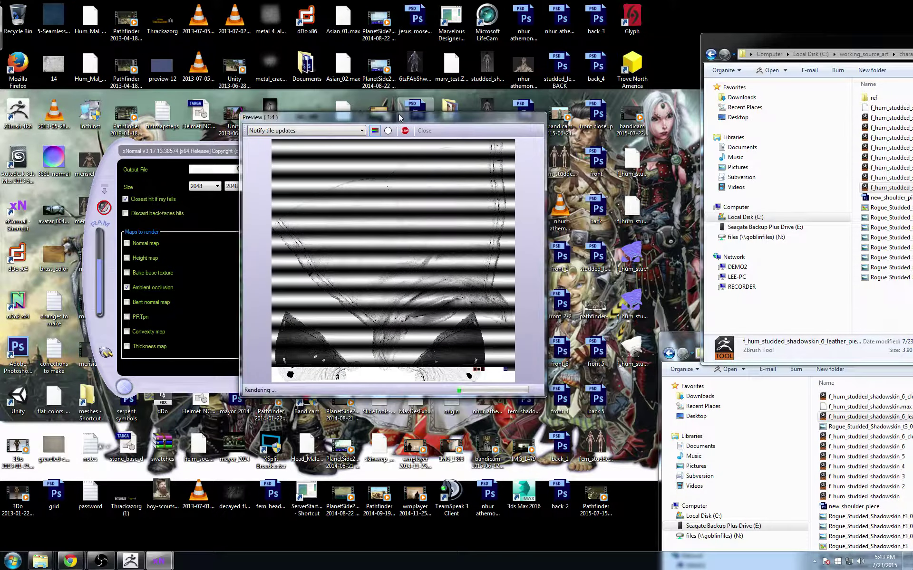
left_click_drag(462, 138, 399, 117)
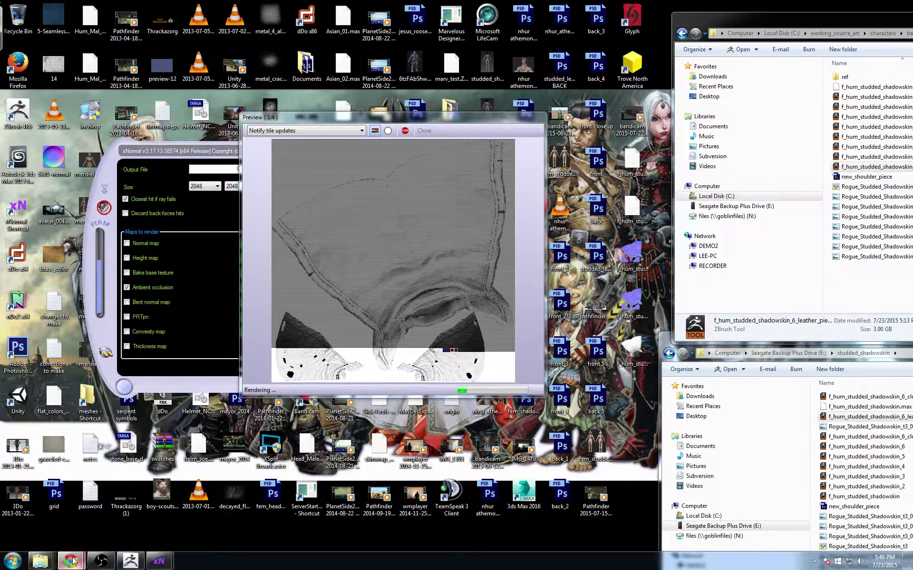
mouse_move(71, 561)
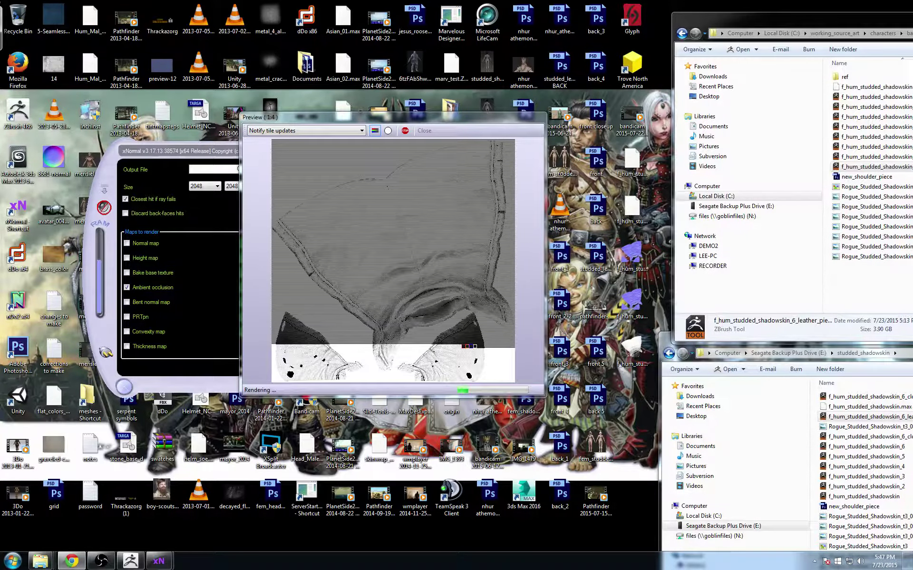
mouse_move(159, 561)
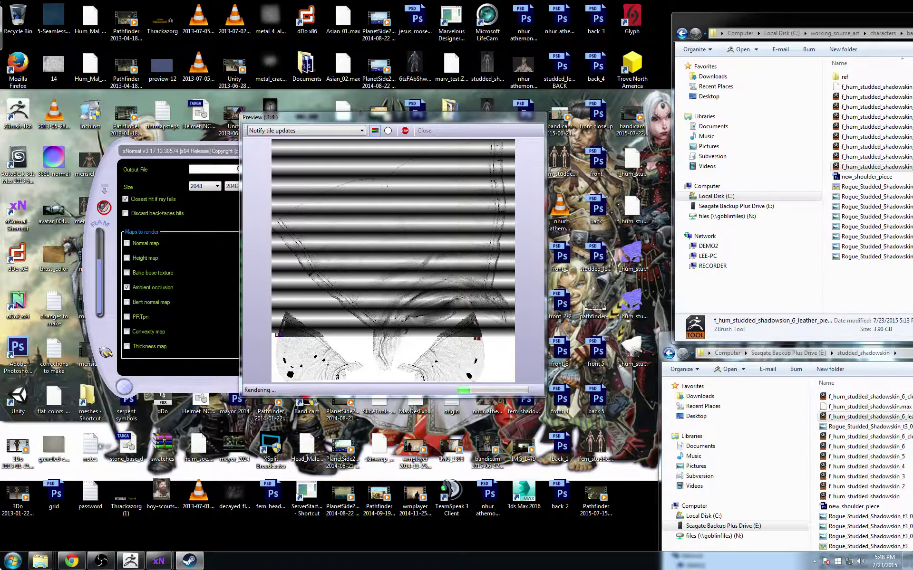
- Open Local Disk (C:) in Windows Explorer and start an SVN update of the depot folder
left_click(10, 560)
left_click(143, 256)
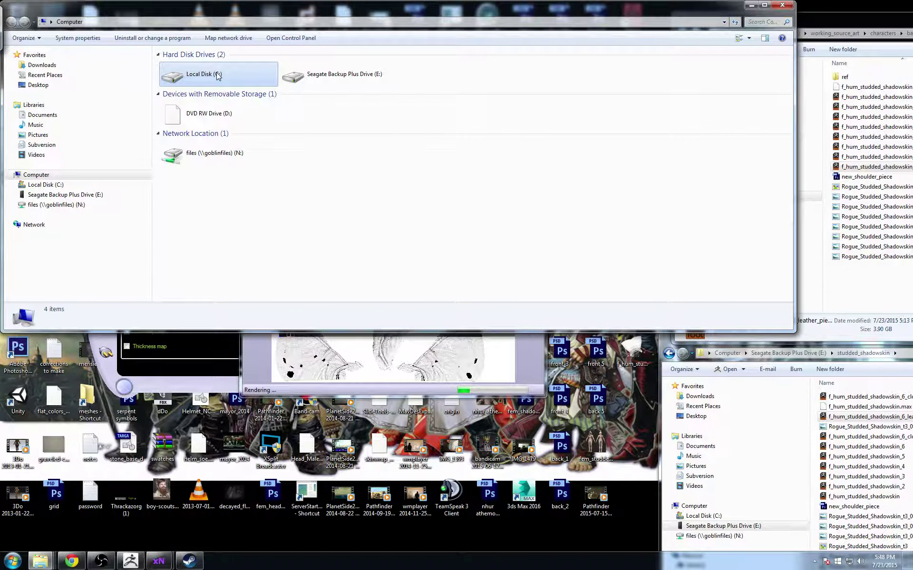
double_click(217, 76)
right_click(178, 116)
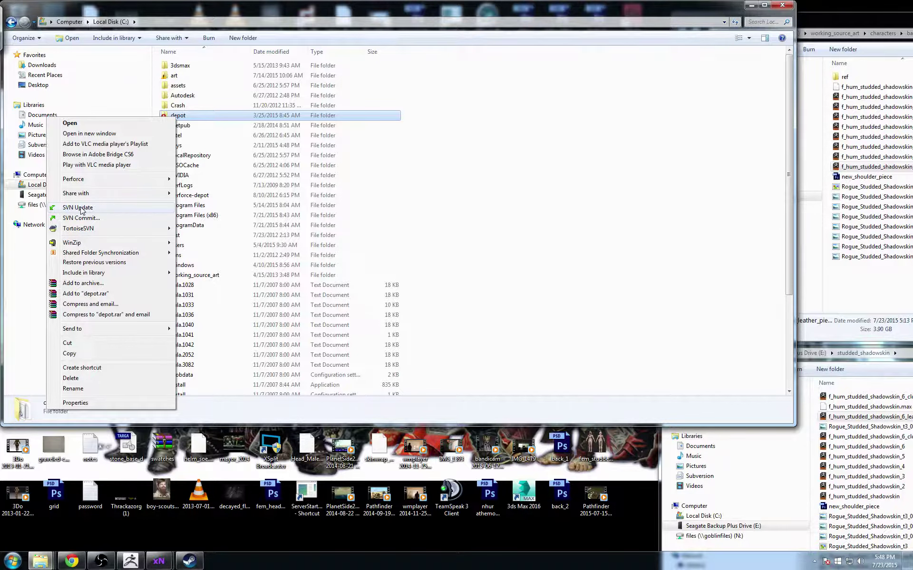
left_click(78, 208)
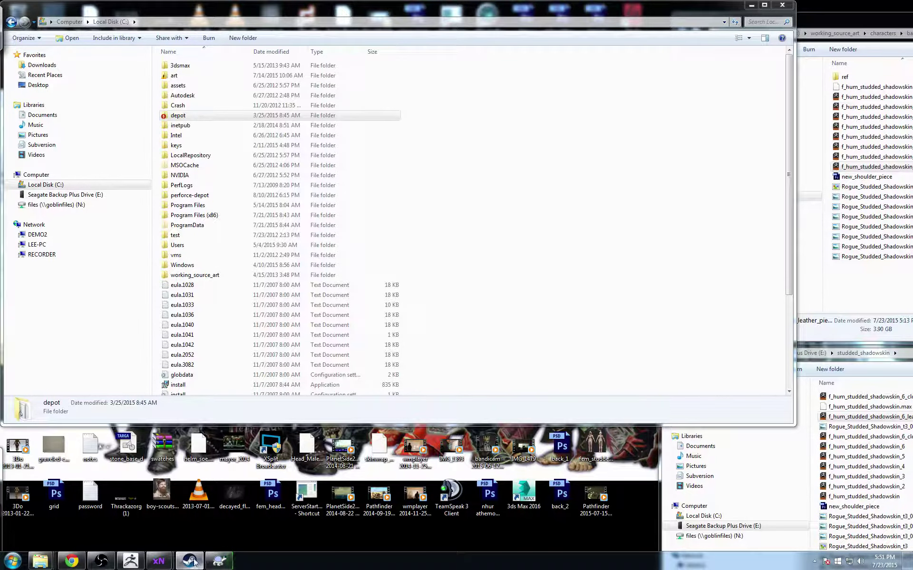
- Return to the Local Disk (C:) window and browse the videos in the WorthyFailures folder on the N: network drive
mouse_move(159, 561)
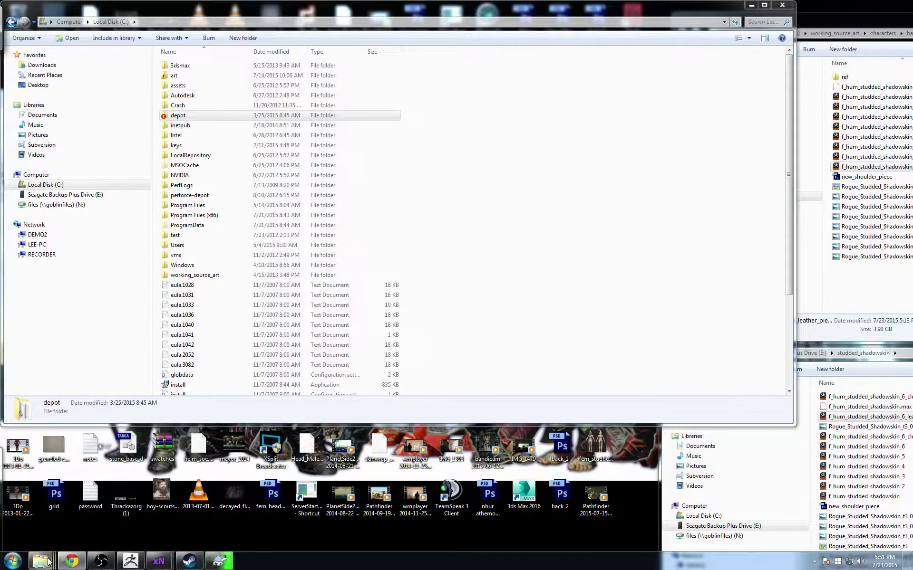
mouse_move(40, 561)
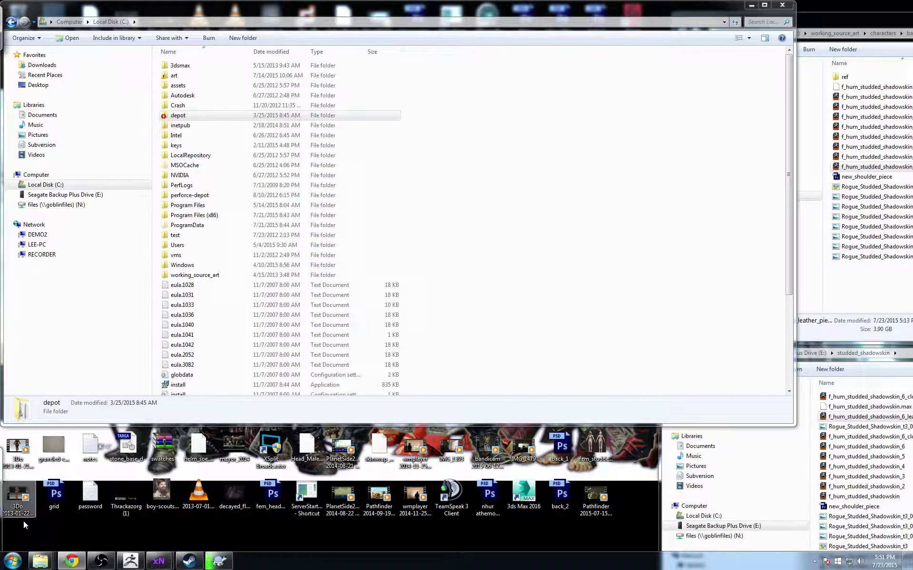
mouse_move(44, 559)
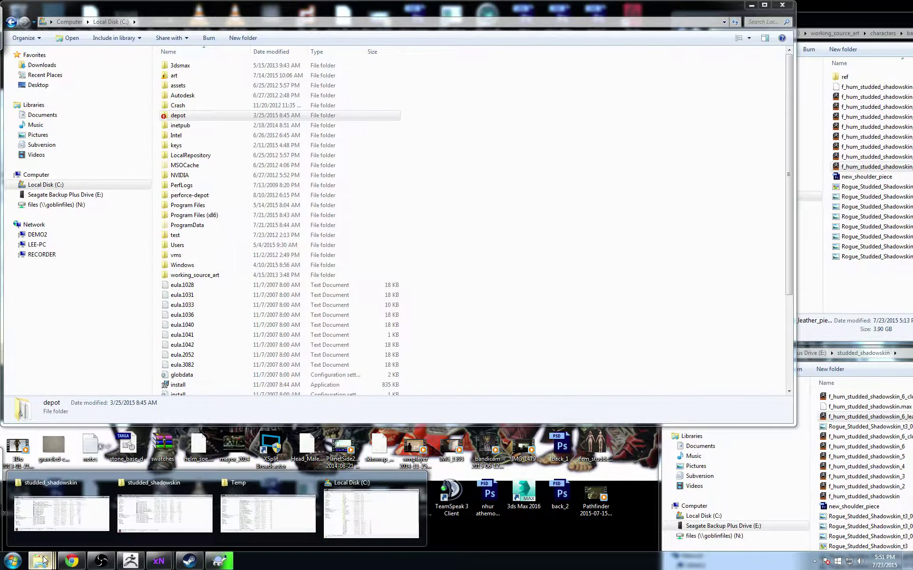
left_click(357, 483)
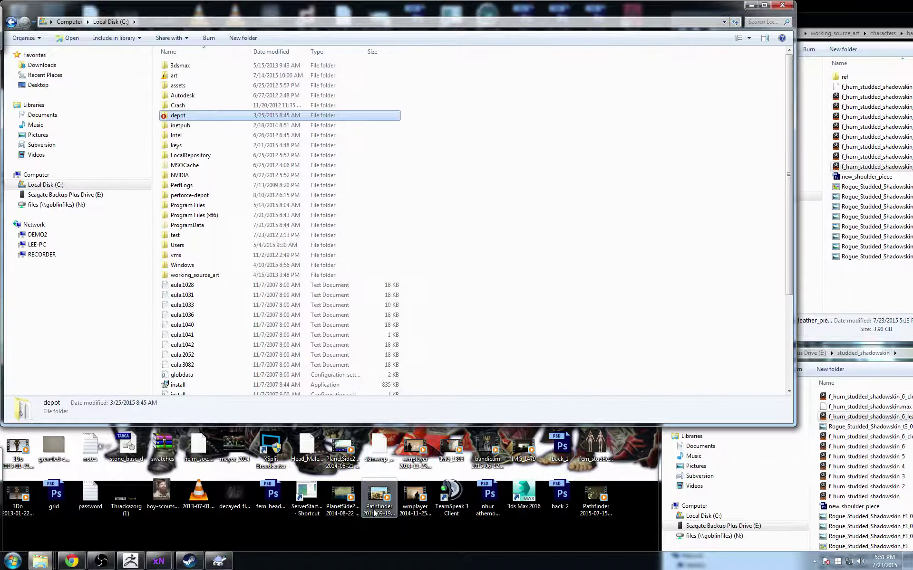
left_click(68, 22)
double_click(205, 151)
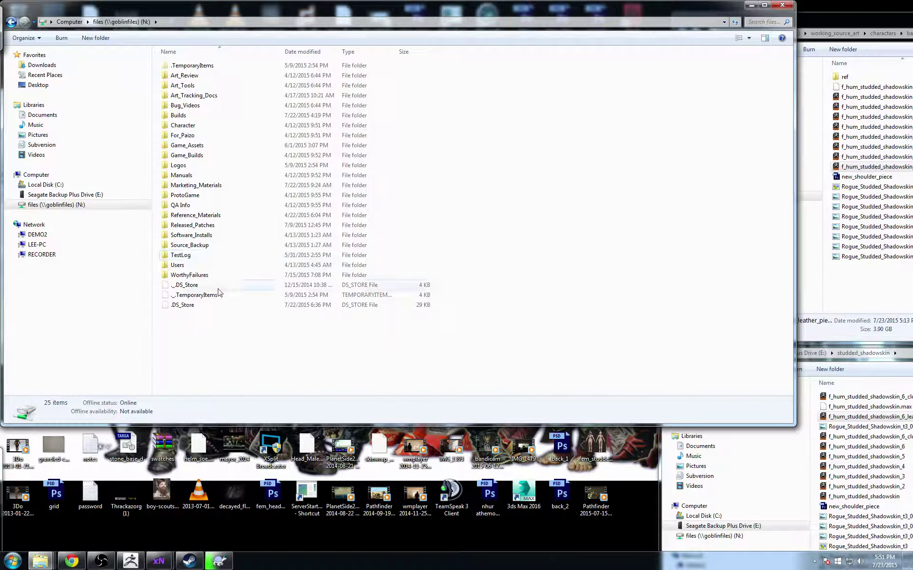
double_click(195, 276)
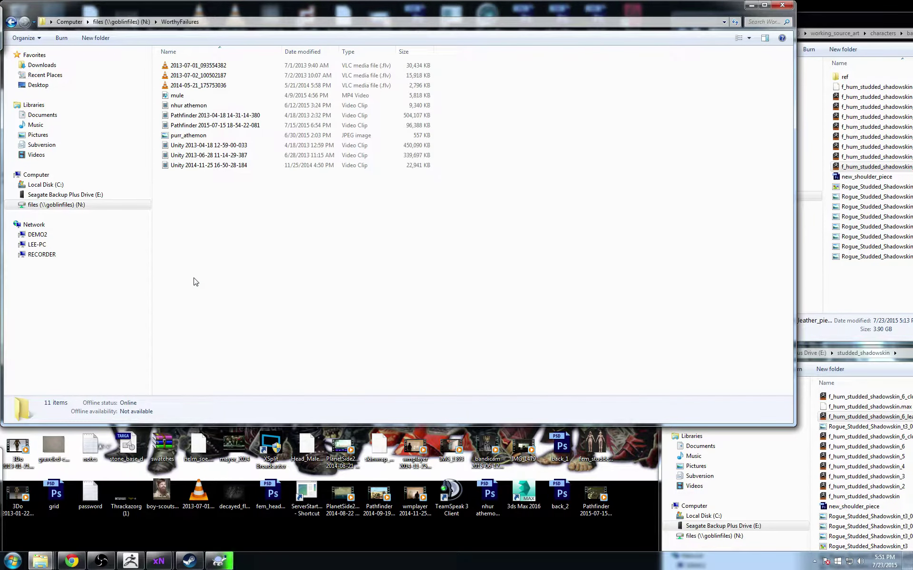
left_click(200, 98)
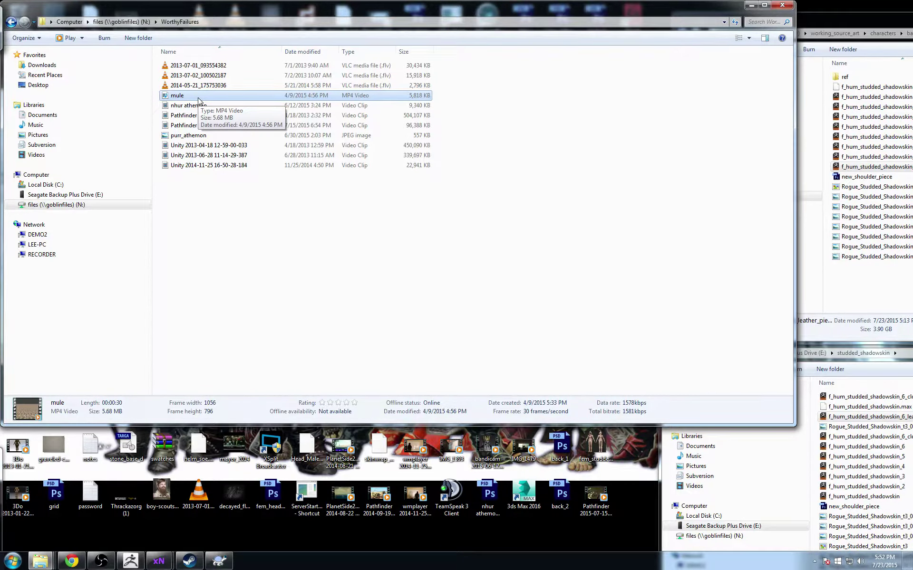
left_click(209, 155)
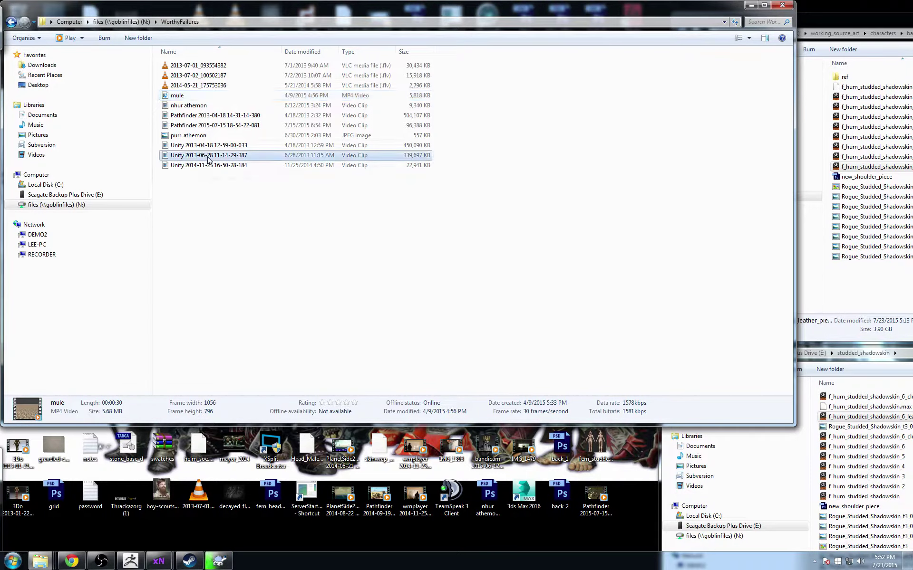
left_click(210, 126)
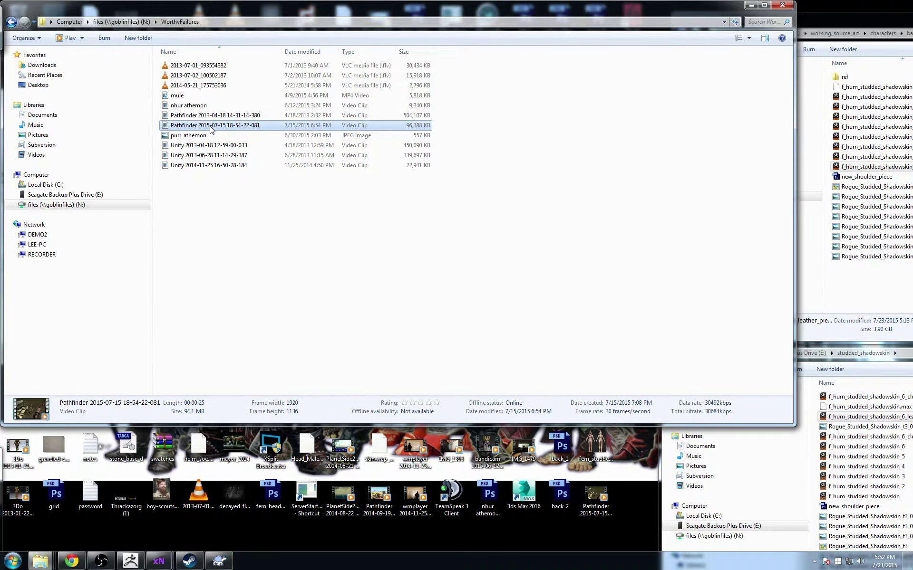
left_click(207, 24)
key("Escape")
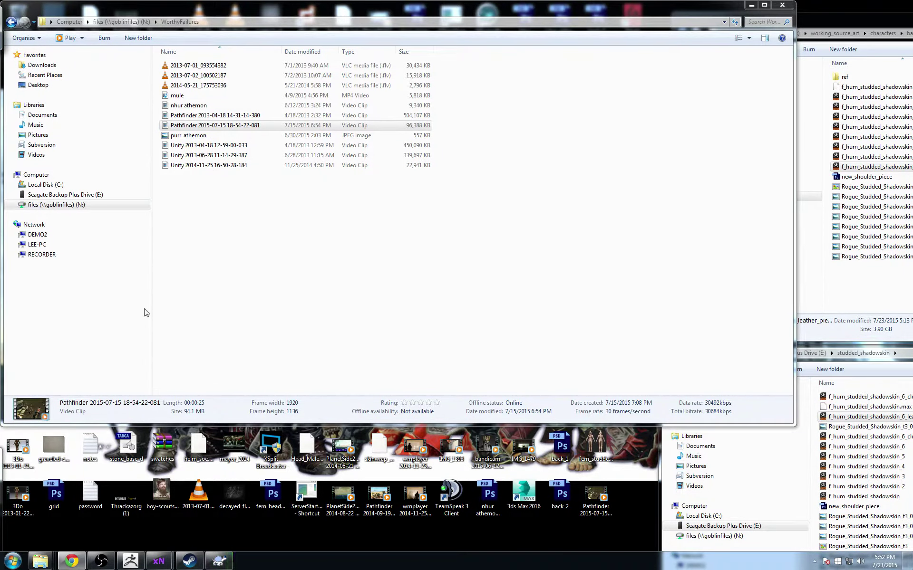
left_click(226, 127)
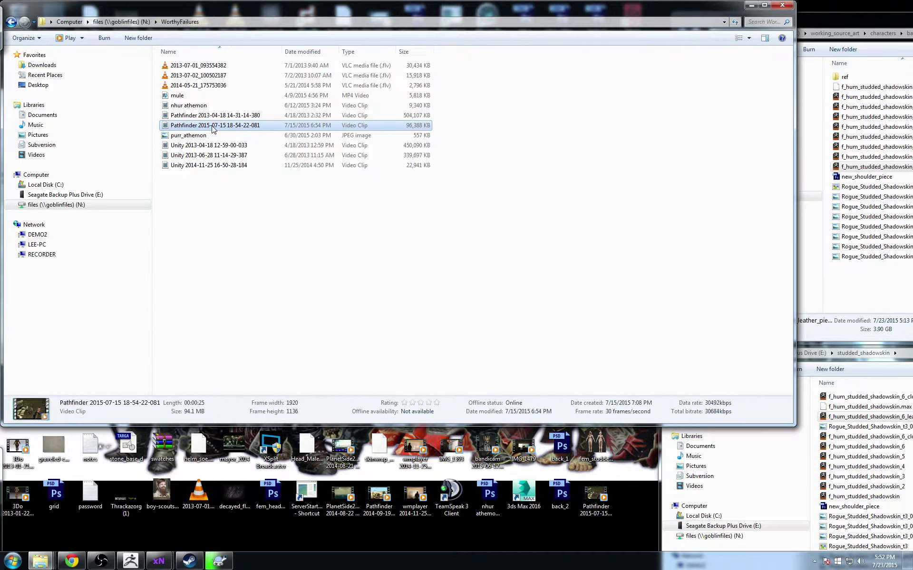
left_click(261, 126)
left_click_drag(266, 125, 204, 127)
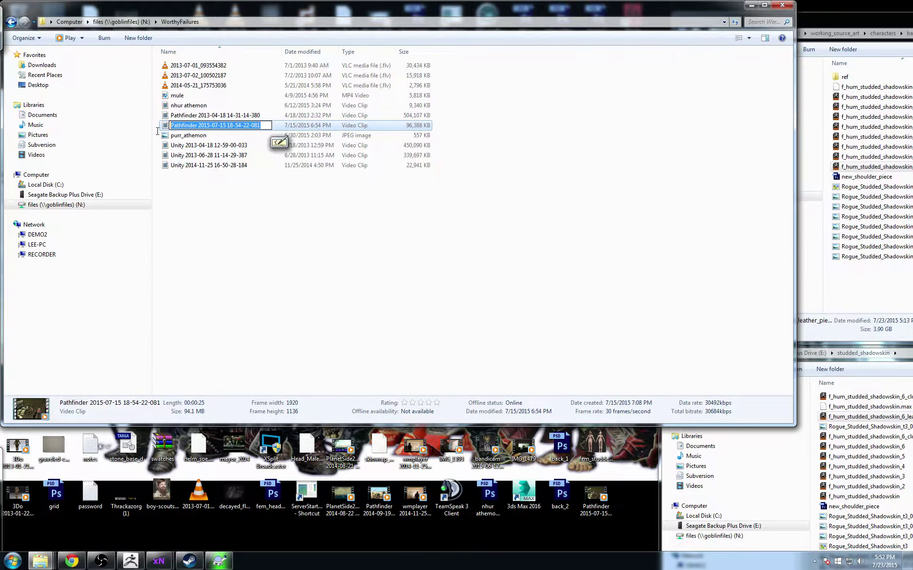
key("Escape")
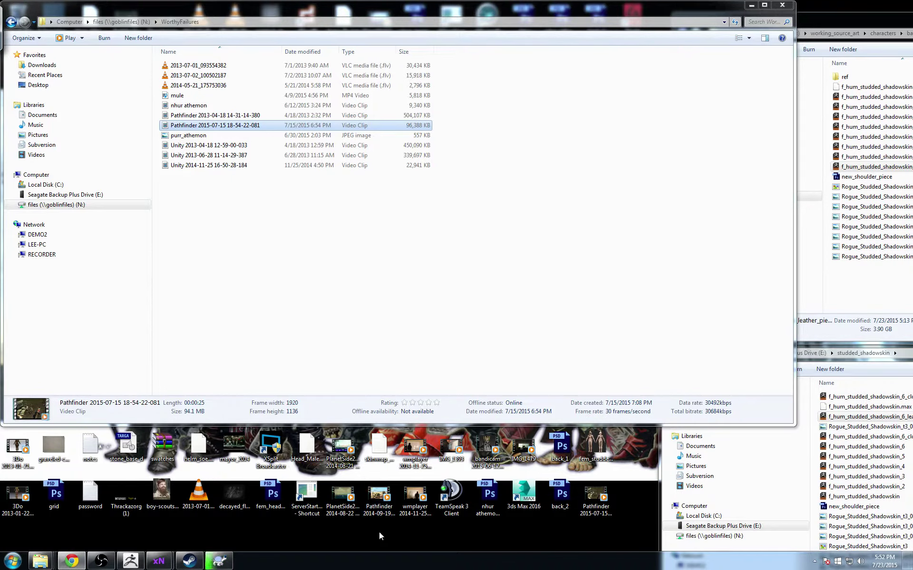
double_click(243, 126)
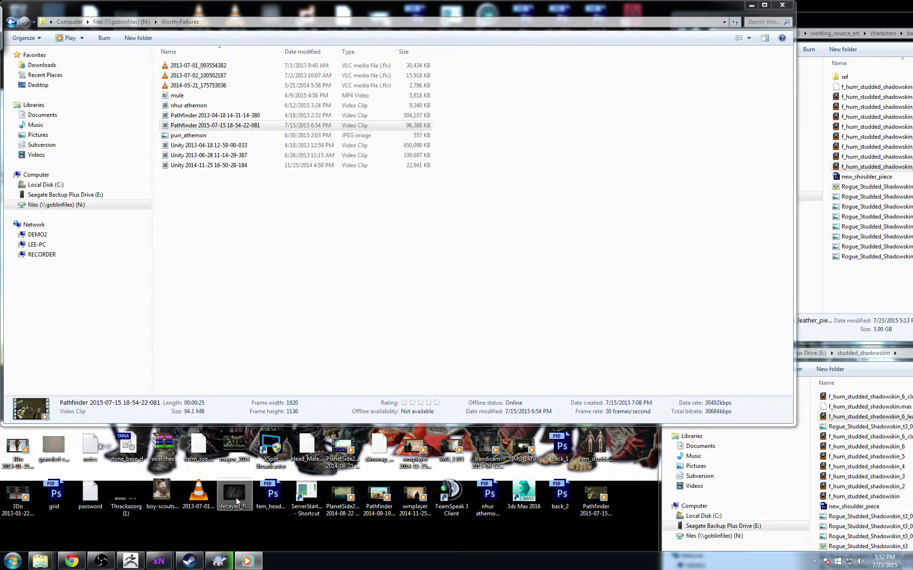
- Check the ambient occlusion render preview, close it, and bring the xNormal window with the baking options forward
mouse_move(159, 561)
left_click(184, 529)
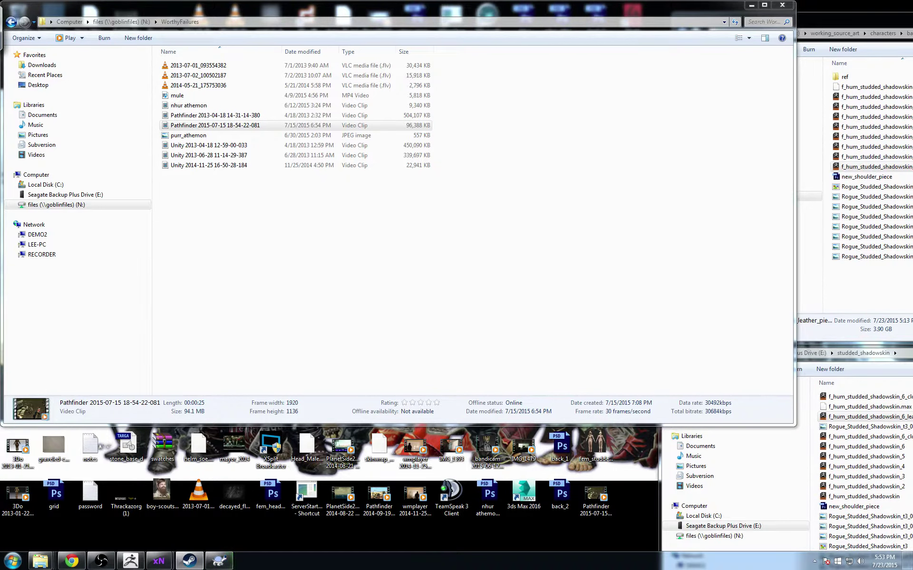
left_click(329, 351)
left_click(330, 350)
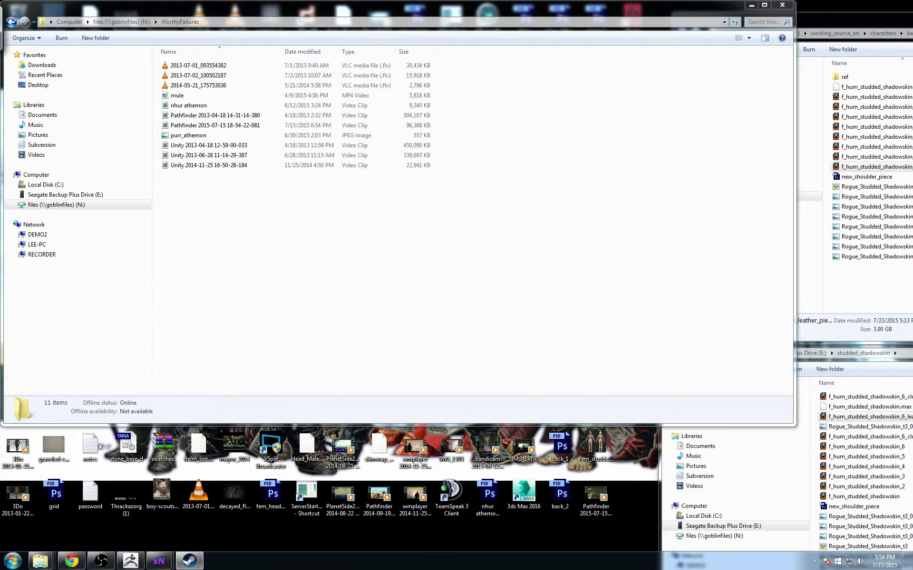
mouse_move(159, 561)
left_click(223, 491)
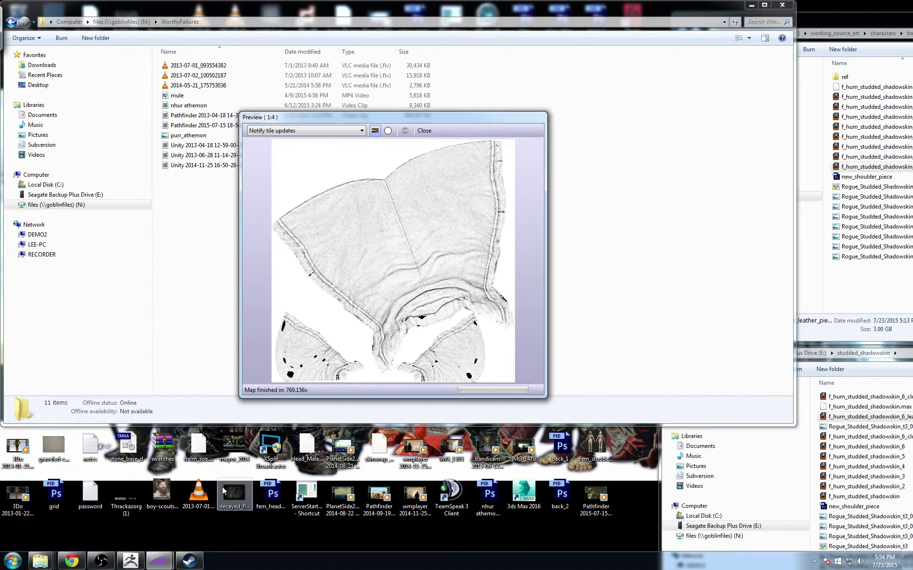
left_click(424, 131)
left_click(161, 560)
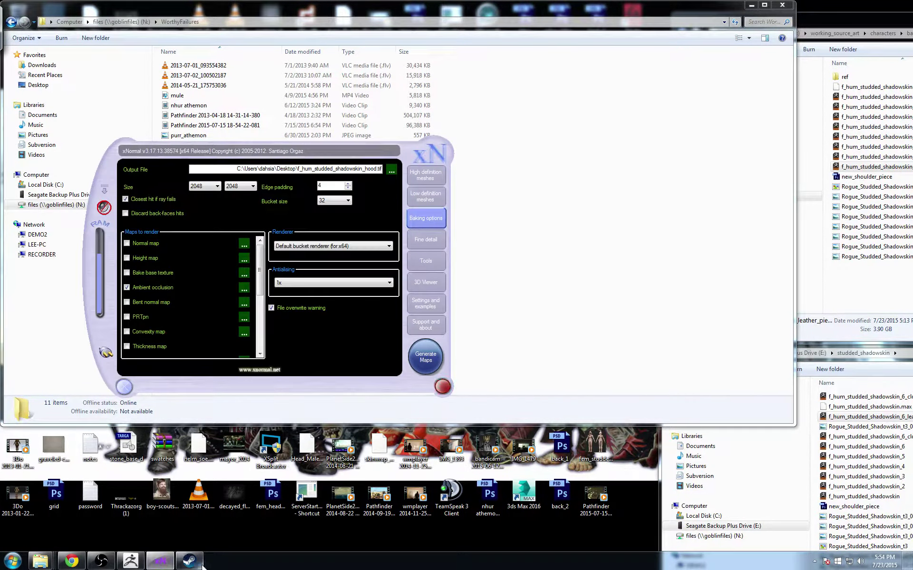
- Switch the map to render from Ambient occlusion to Bake highpoly's vertex colors, leaving Cavity map off
scroll(184, 295, "down", 3)
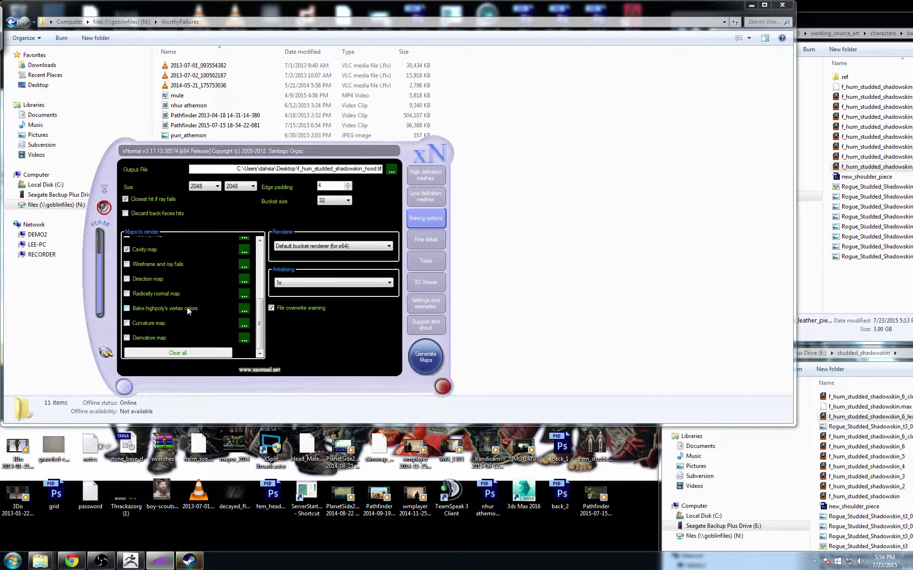
left_click(137, 249)
left_click(164, 308)
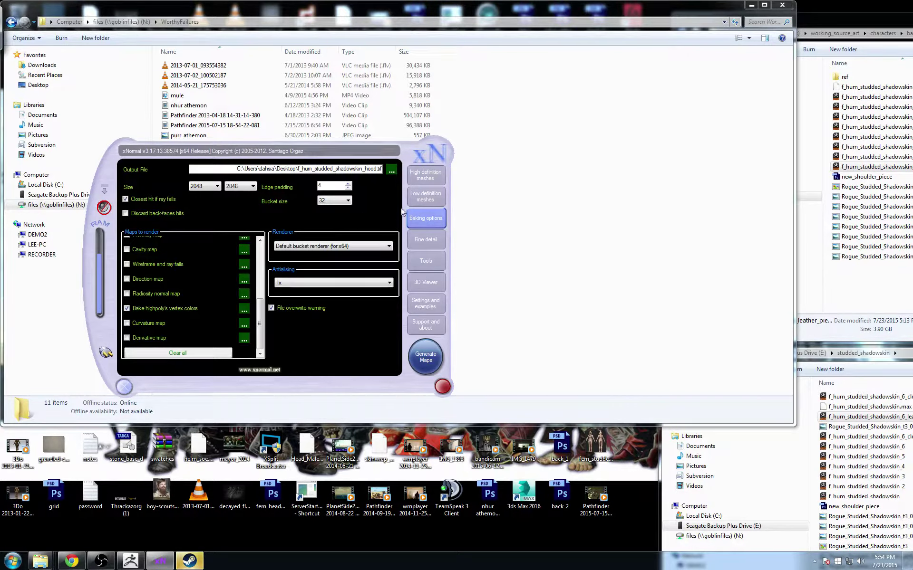
- Turn off Ignore per-vertex-color for the high definition hood mesh and generate the vertex color map
left_click(422, 180)
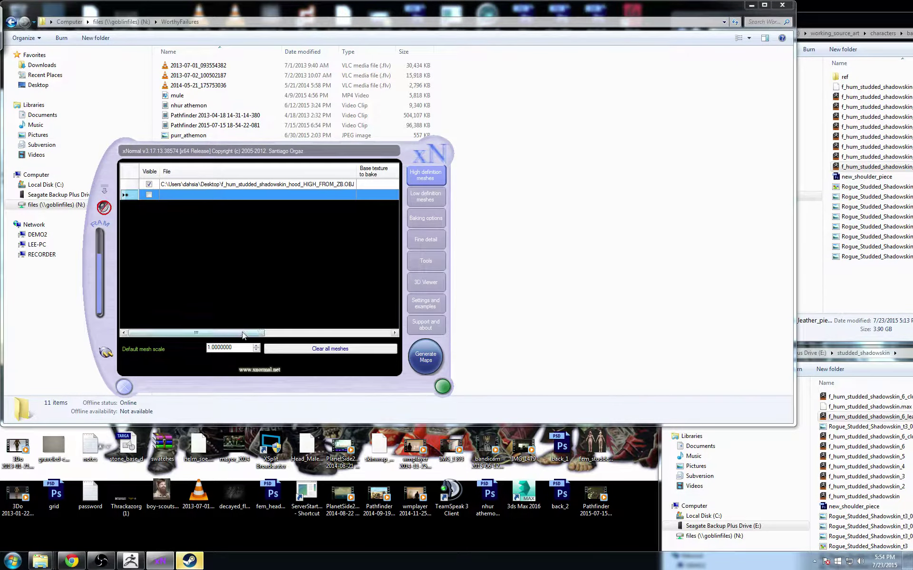
left_click_drag(242, 332, 357, 320)
left_click(322, 184)
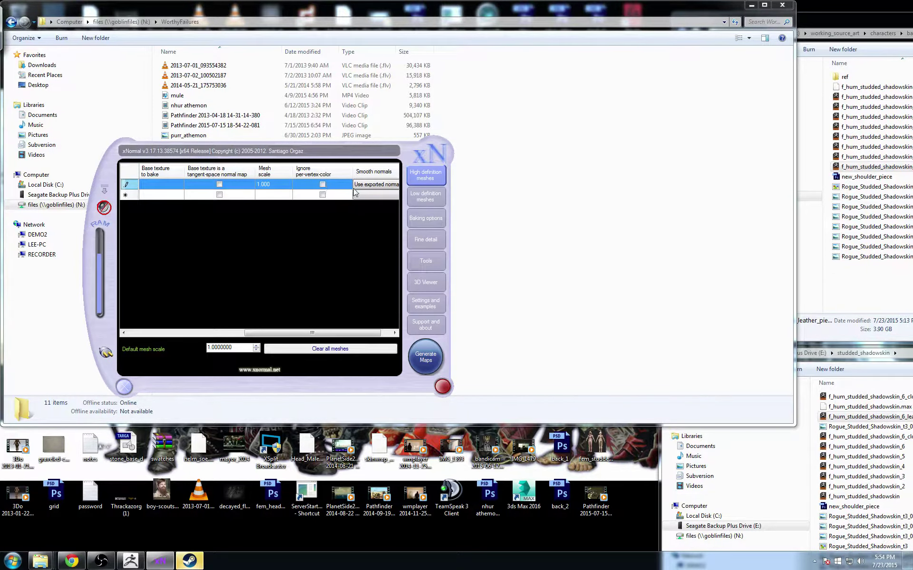
left_click(423, 203)
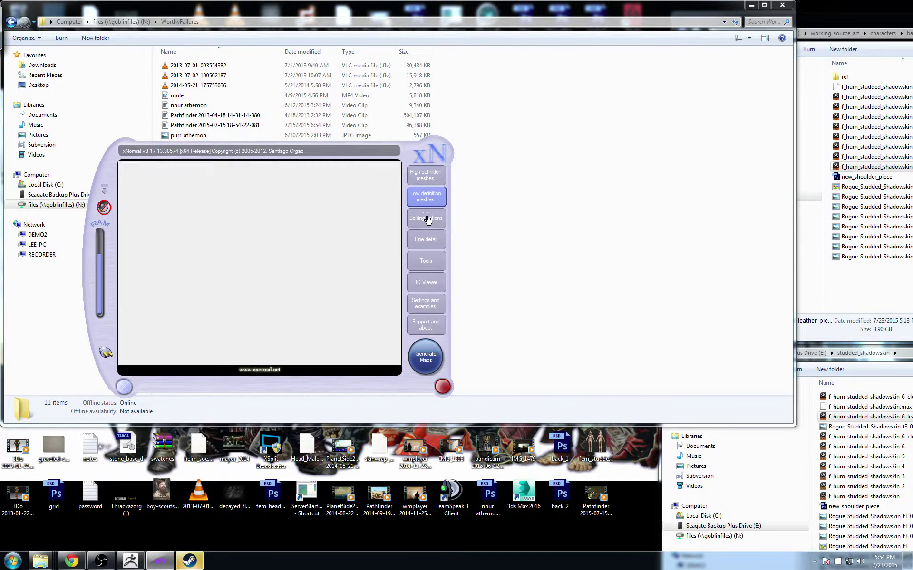
left_click(425, 218)
left_click(425, 357)
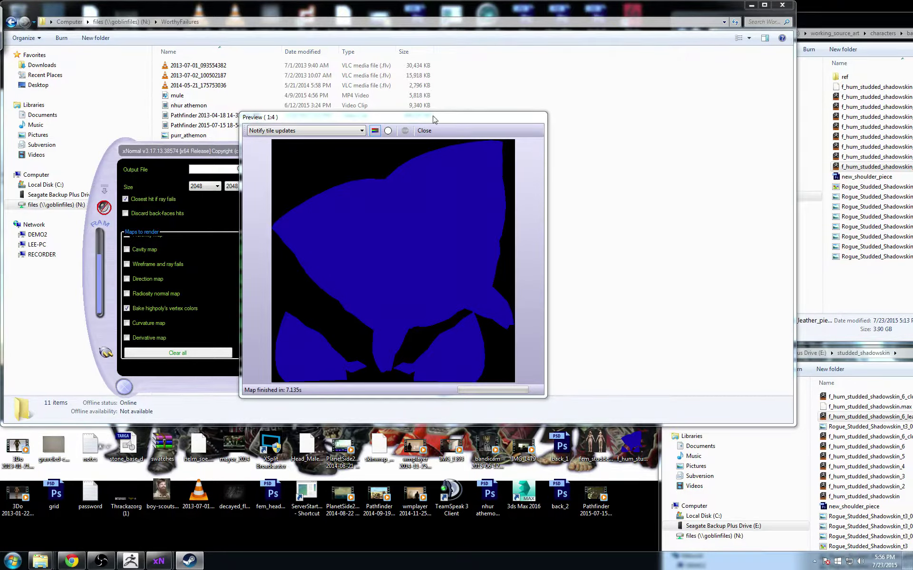
- Close the vertex color preview, enable only Normal map for rendering with its default settings, and append an underscore suffix to the output file name
left_click(424, 130)
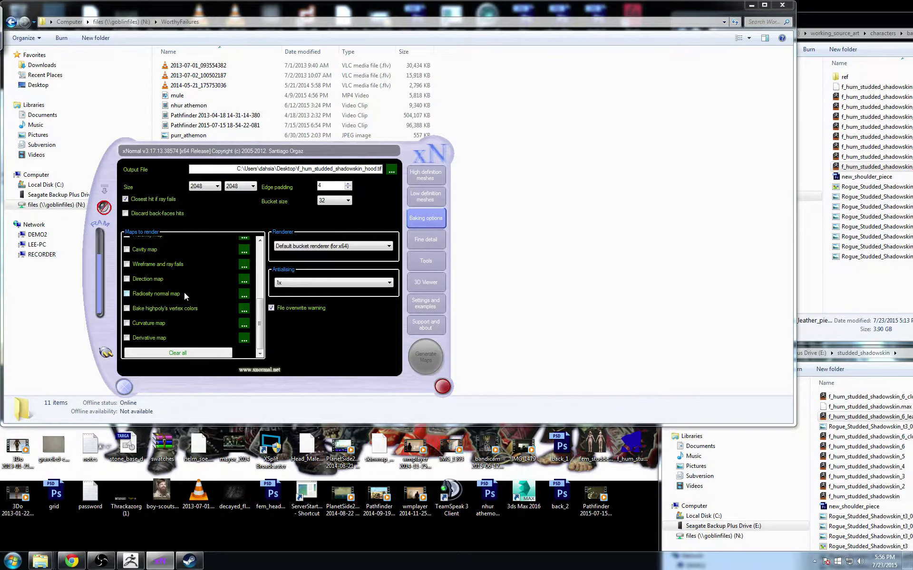
scroll(183, 291, "up", 5)
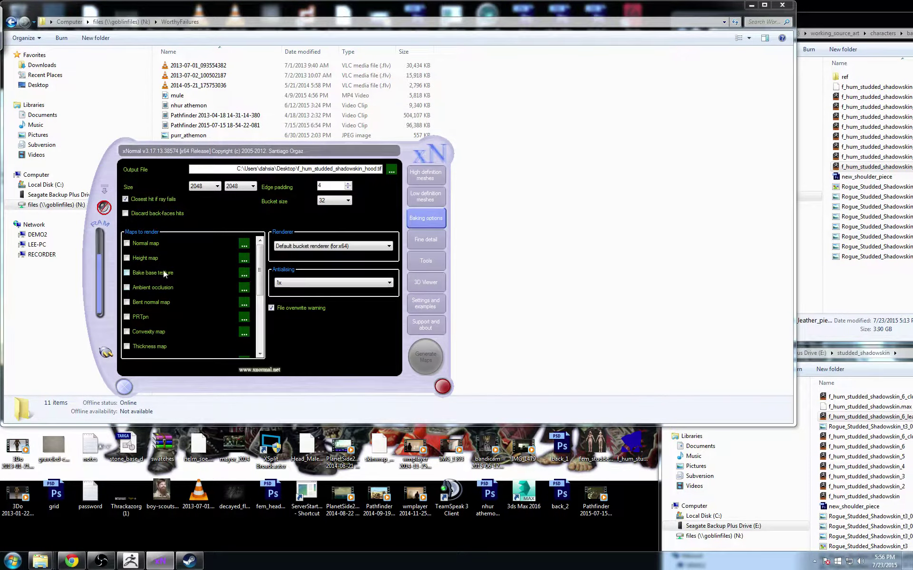
left_click(247, 244)
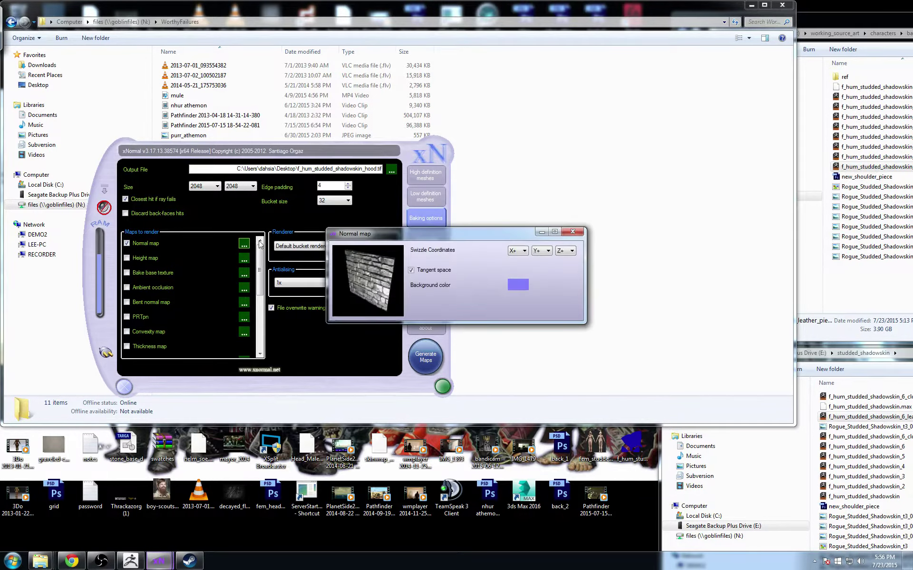
left_click(572, 232)
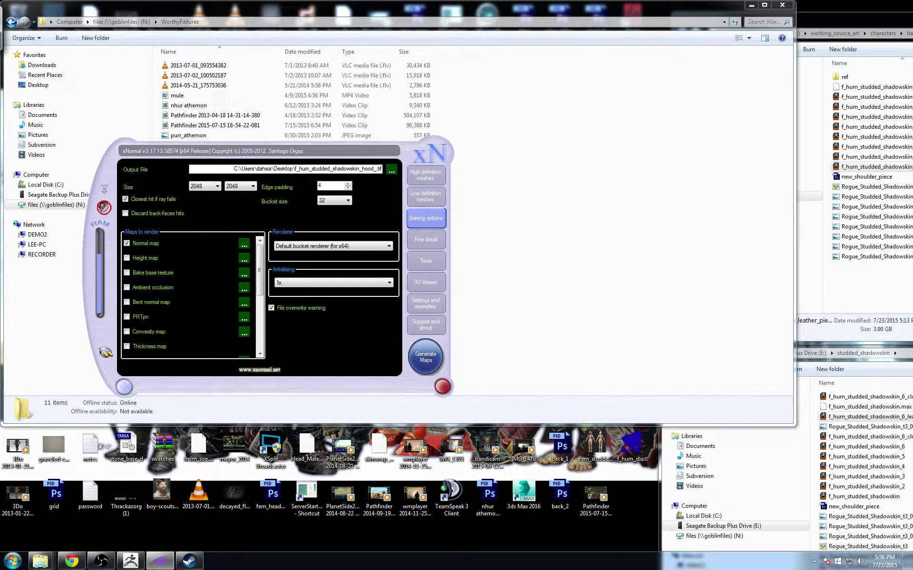
- Turn Ignore per-vertex-color back on for the high definition hood mesh and generate the normal map
left_click(434, 185)
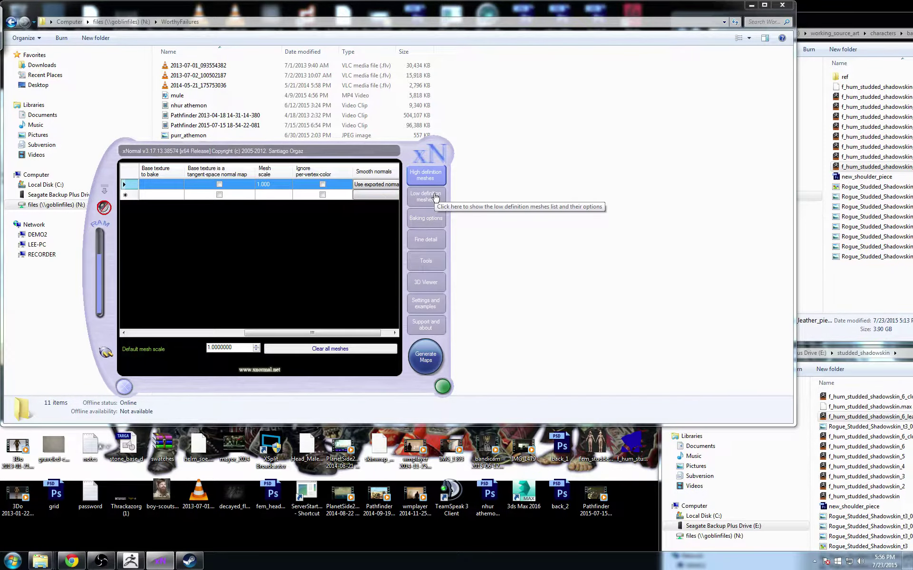
left_click(322, 184)
left_click(421, 201)
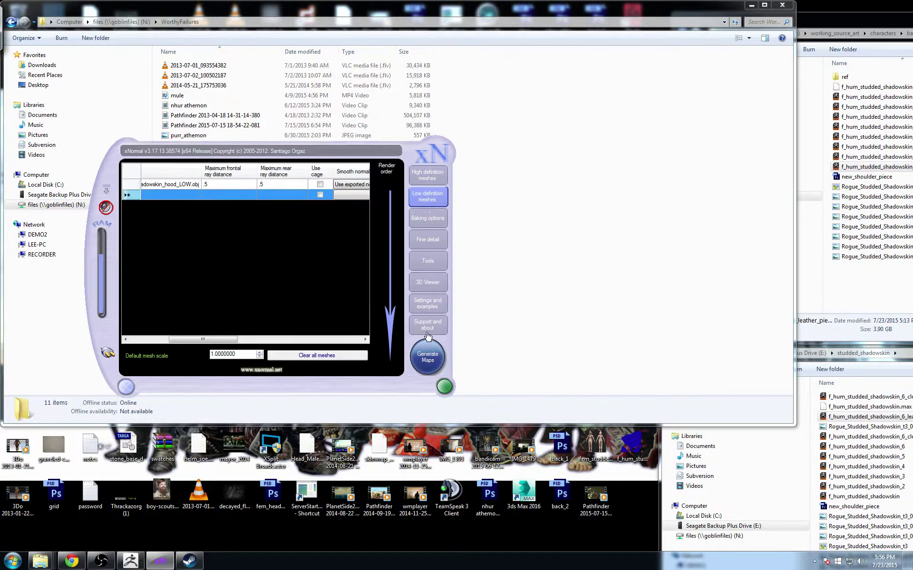
left_click(427, 356)
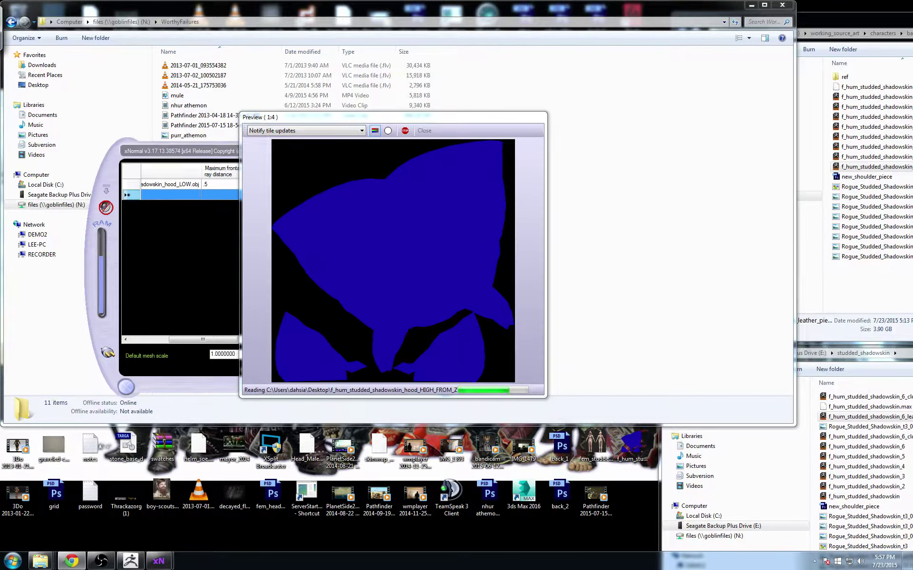
- View the purr_athemon image in the WorthyFailures folder, then close the folder window
left_click(735, 302)
left_click(189, 136)
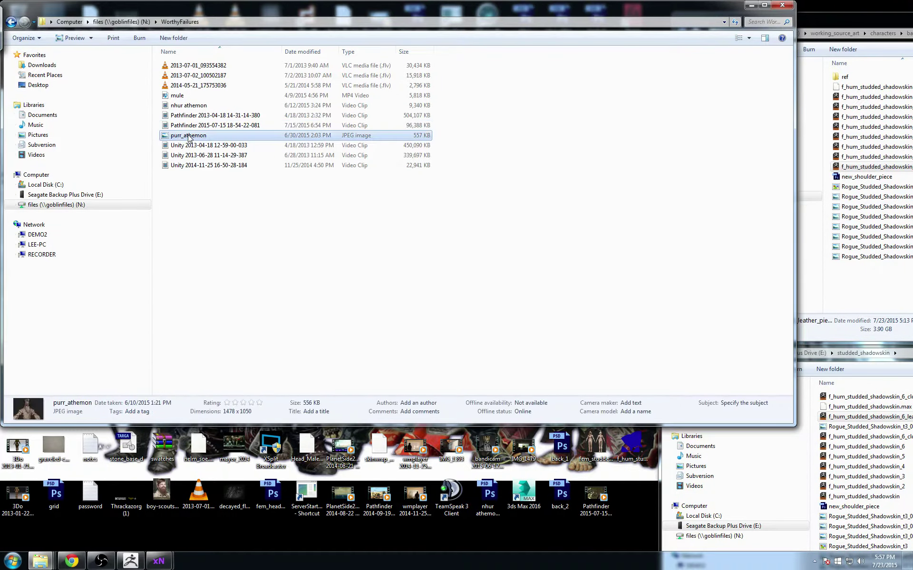
double_click(190, 137)
left_click(326, 246)
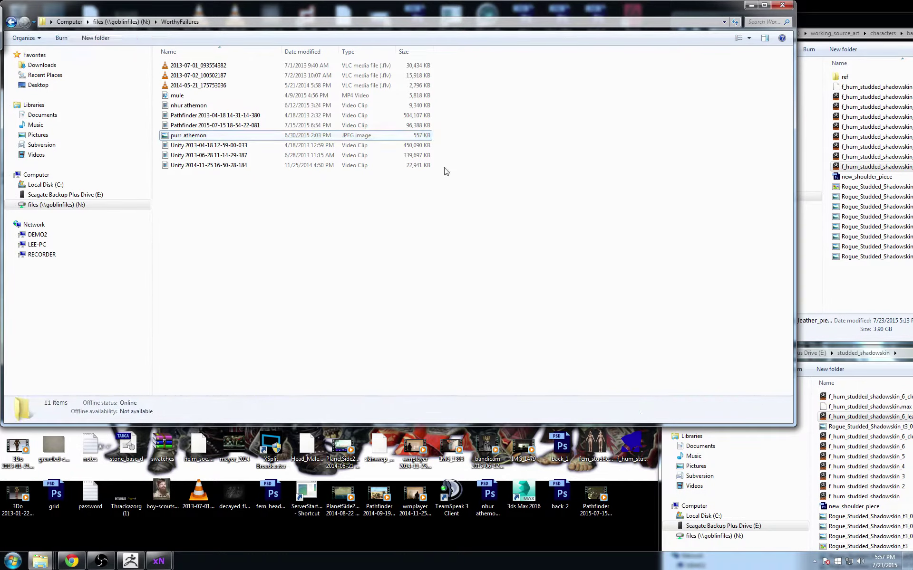
left_click(782, 5)
- Move the render preview window aside, then open ServerStartupApp and close it again
left_click_drag(458, 127, 401, 73)
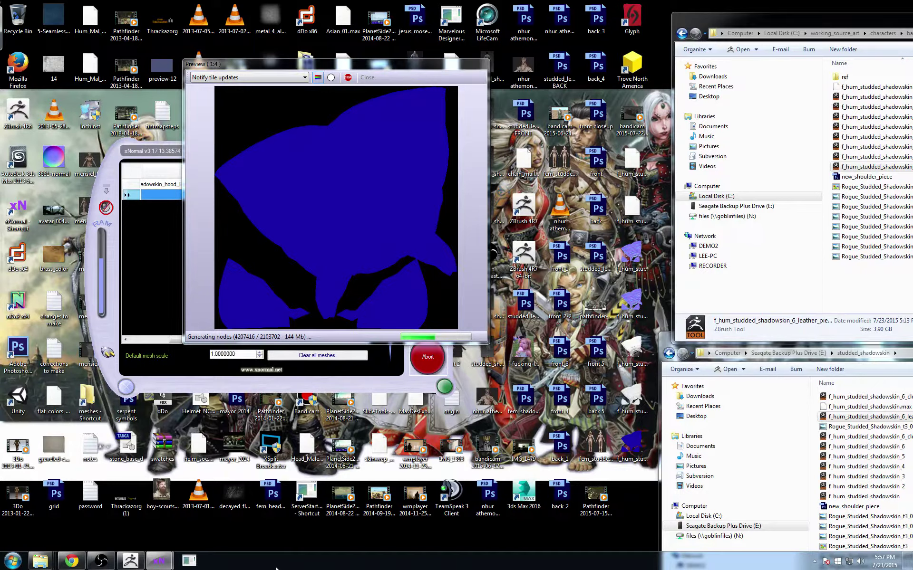
left_click(306, 449)
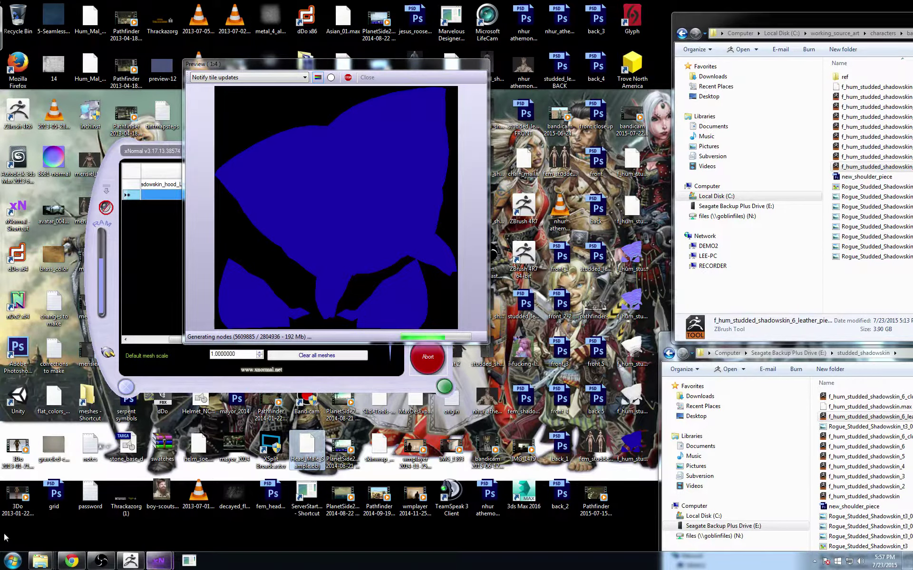
right_click(189, 562)
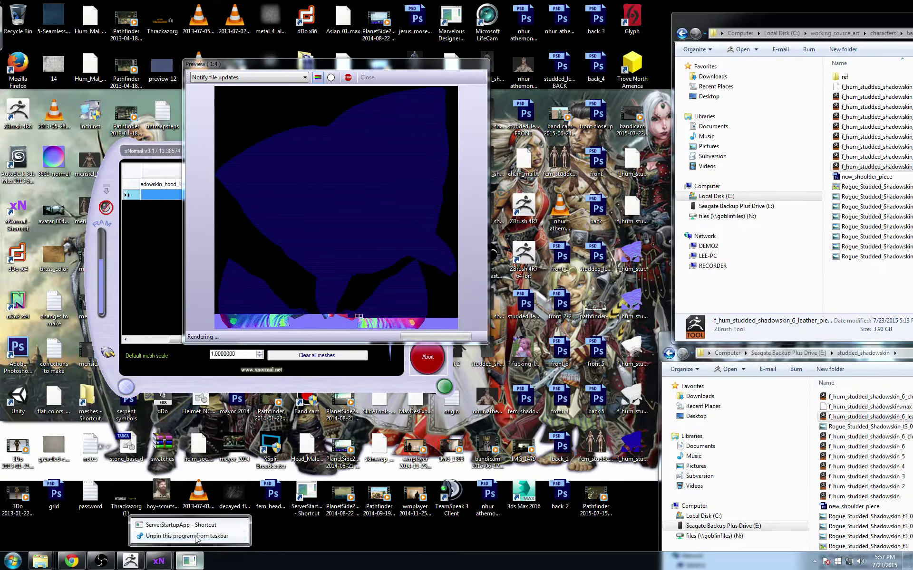
left_click(182, 525)
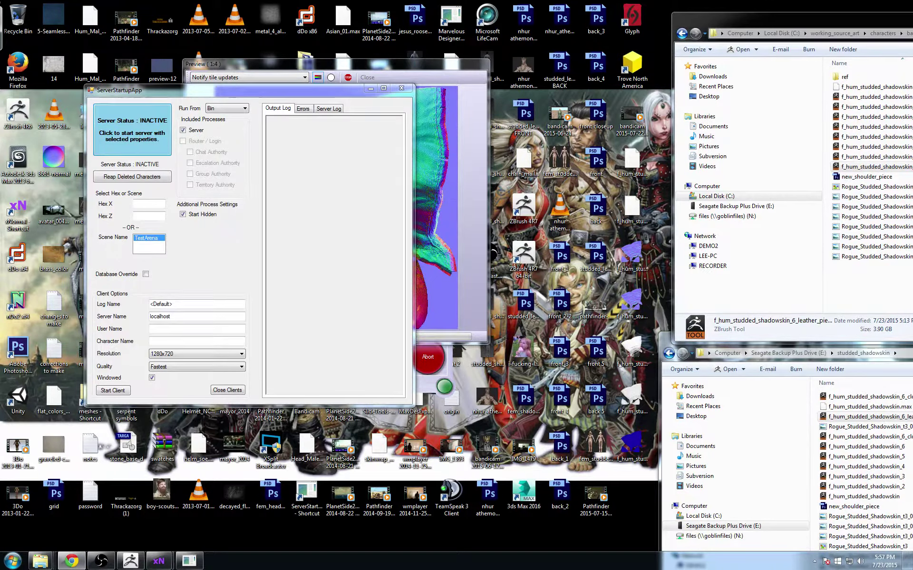
left_click(397, 91)
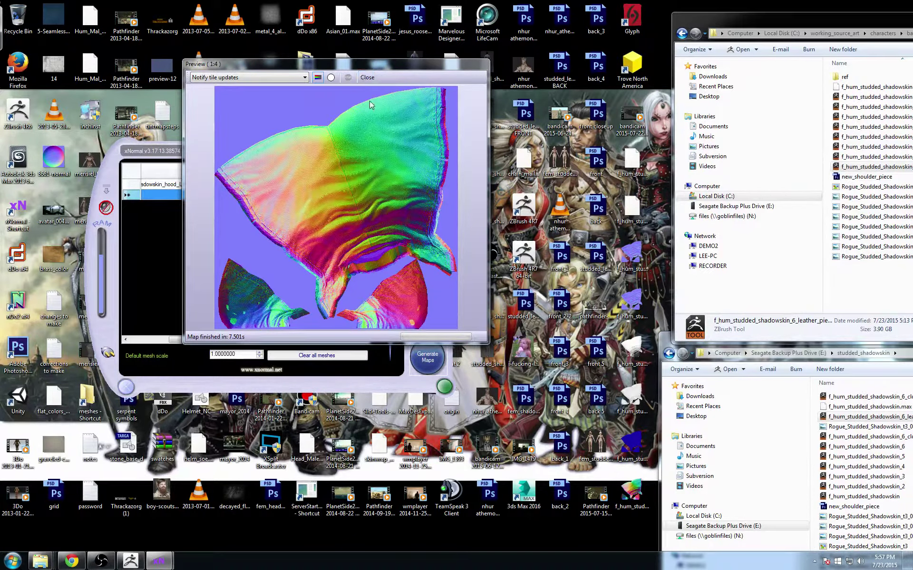
- Close the normal map preview and set the low-poly hood's maximum frontal and rear ray distances to 2
left_click(366, 78)
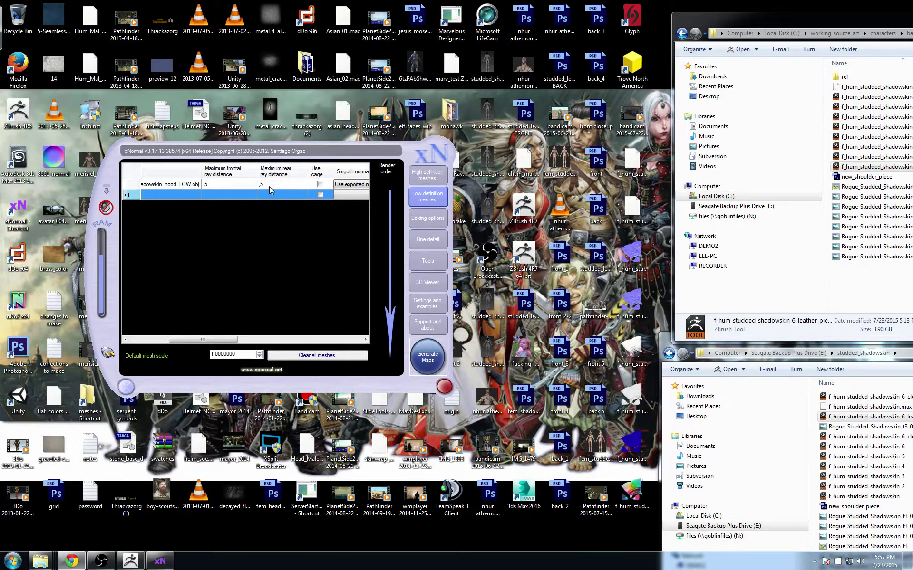
left_click(239, 188)
left_click(227, 187)
type("2")
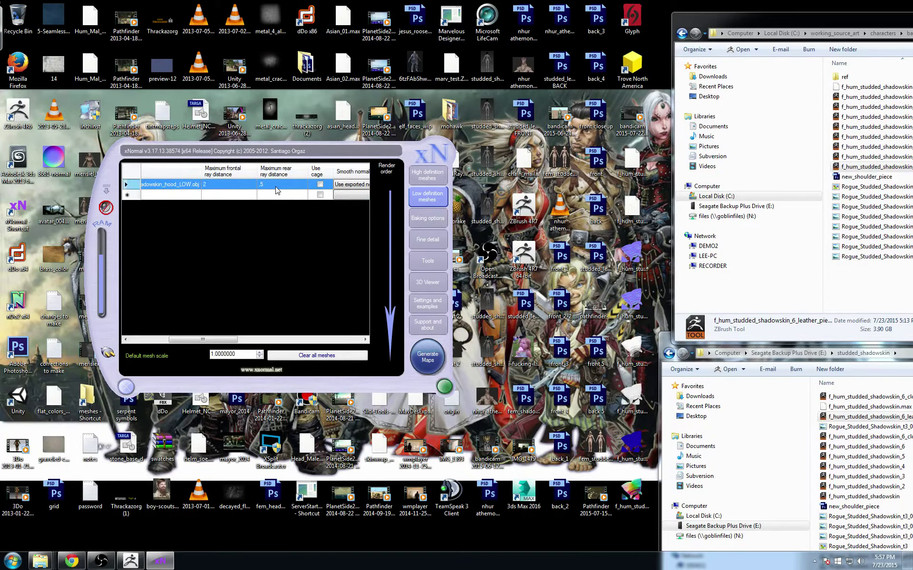
left_click(276, 188)
type("2")
key("Return")
- Review the high and low definition hood meshes, then set the bake output file name to f_hum_studded_shadowskin_hood_2
left_click(420, 179)
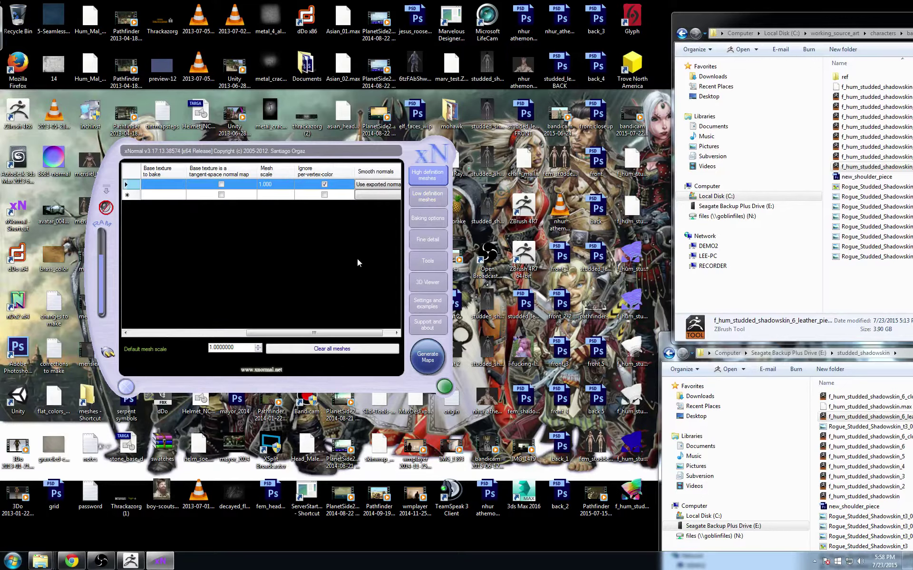
left_click_drag(262, 332, 147, 335)
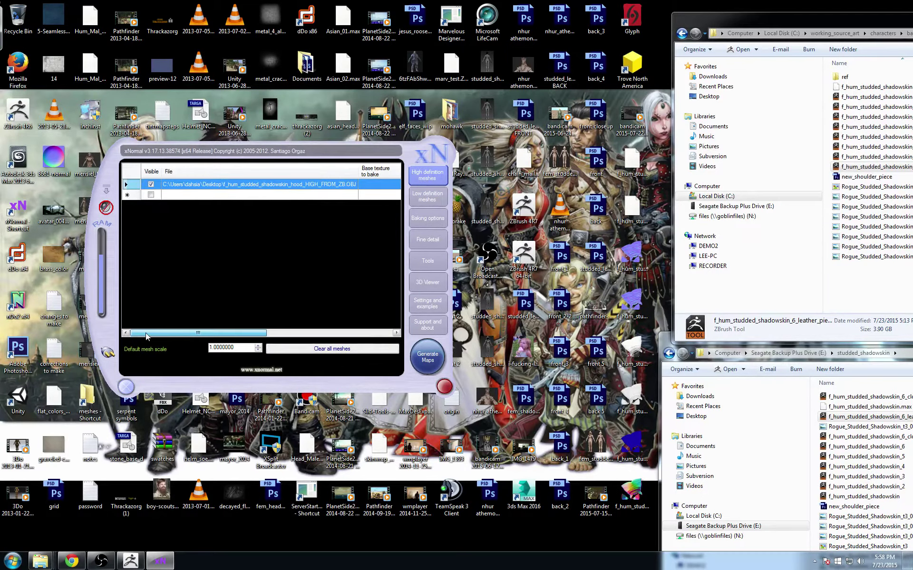
left_click(428, 196)
left_click(428, 218)
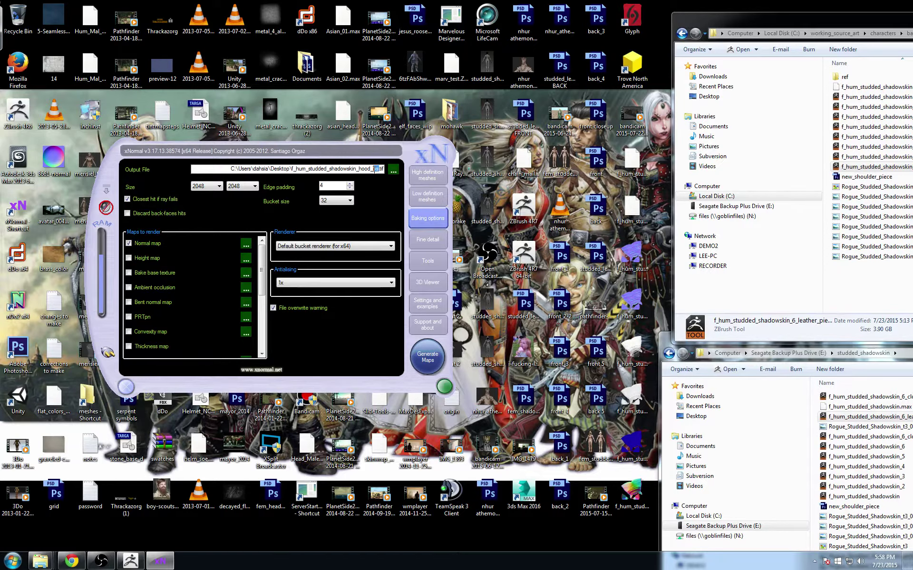
key("BackSpace")
type("2")
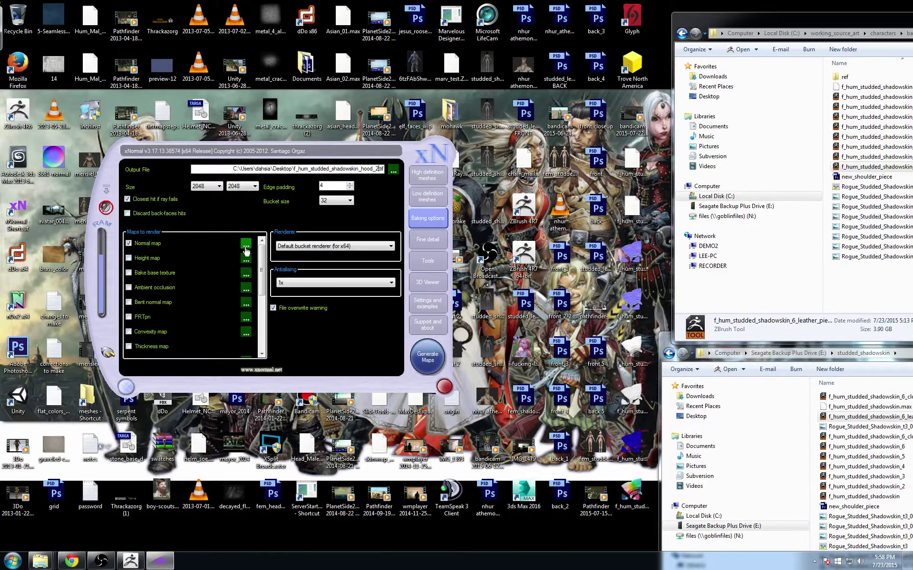
- Check the normal map options, enable the cavity and ambient occlusion maps as well, and generate the maps
left_click(246, 244)
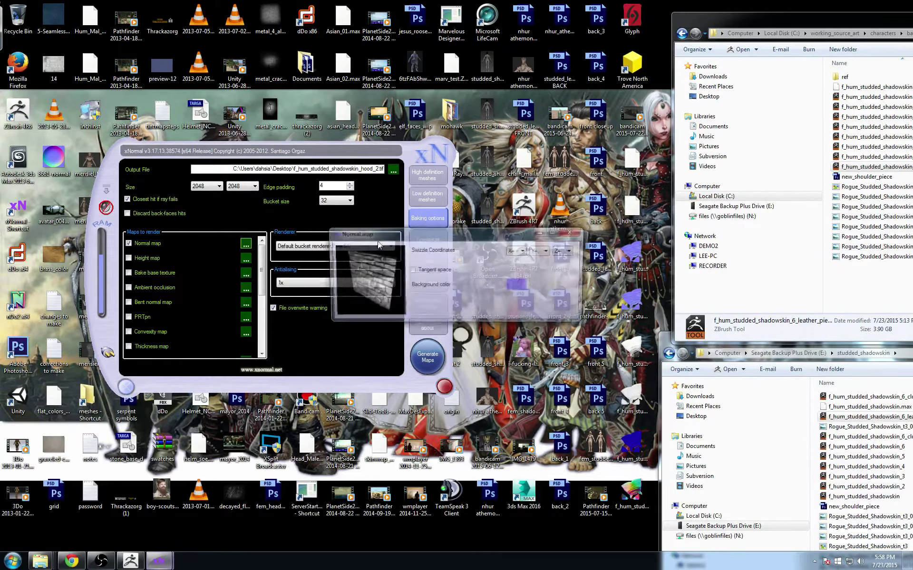
left_click(572, 232)
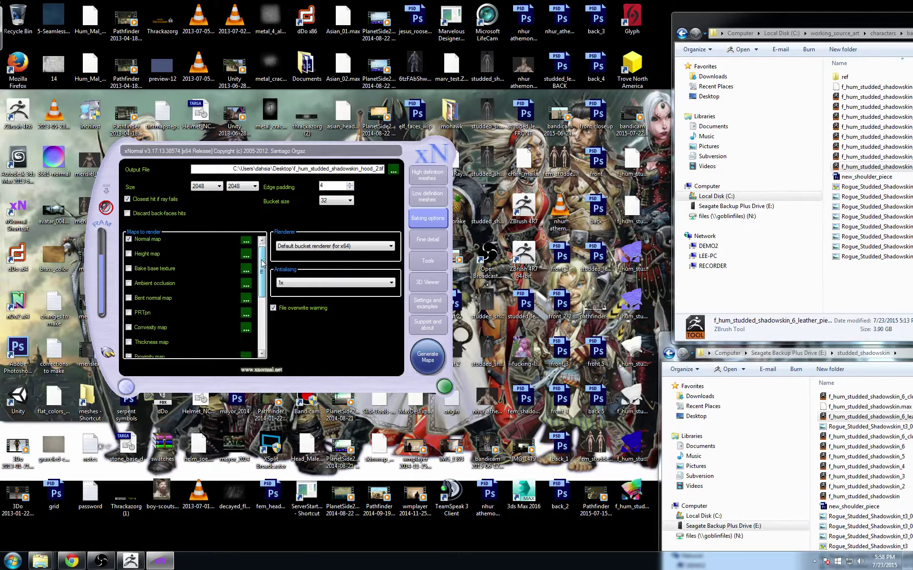
scroll(175, 278, "down", 2)
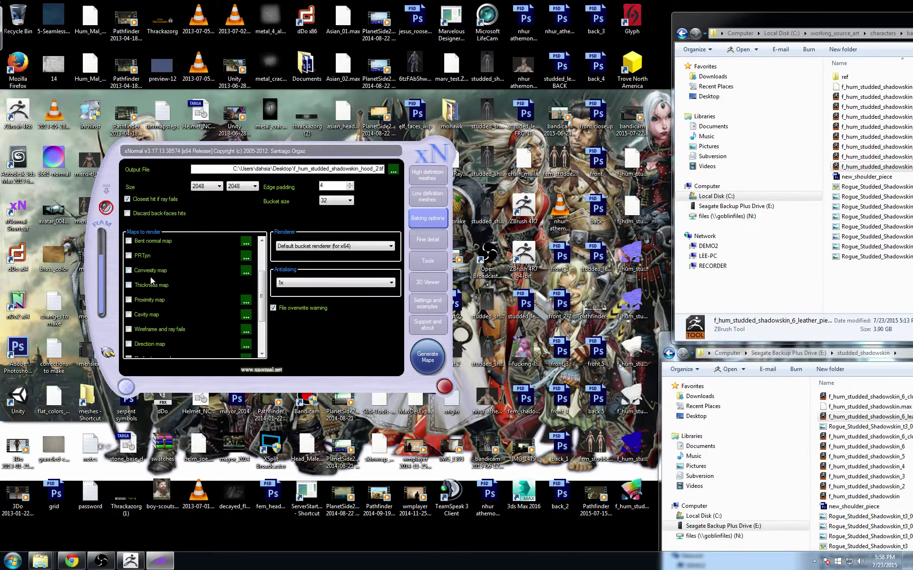
left_click(146, 314)
scroll(192, 307, "down", 2)
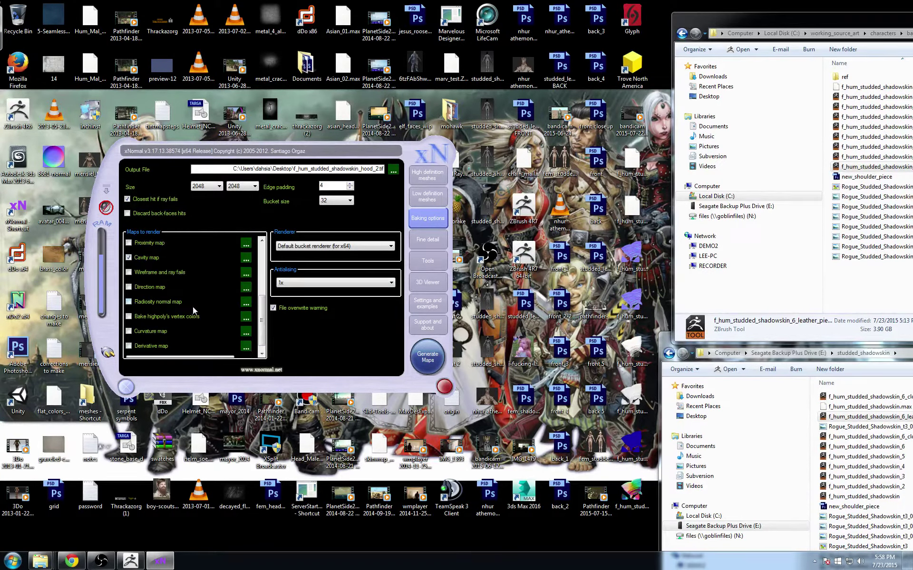
left_click(427, 358)
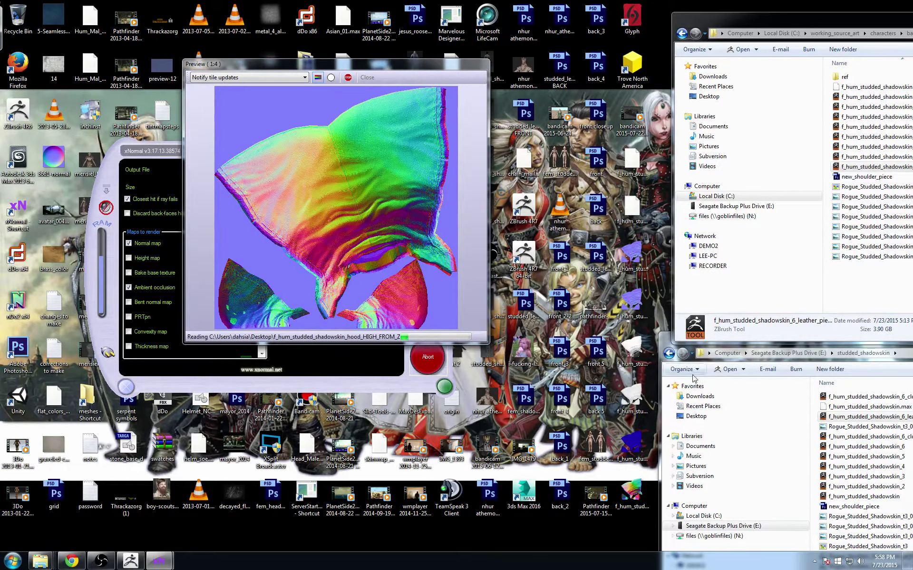
- Create a folder named texture inside the studded_shadowskin model folder on drive C and open it
left_click_drag(816, 36, 580, 58)
left_click(663, 309)
right_click(664, 308)
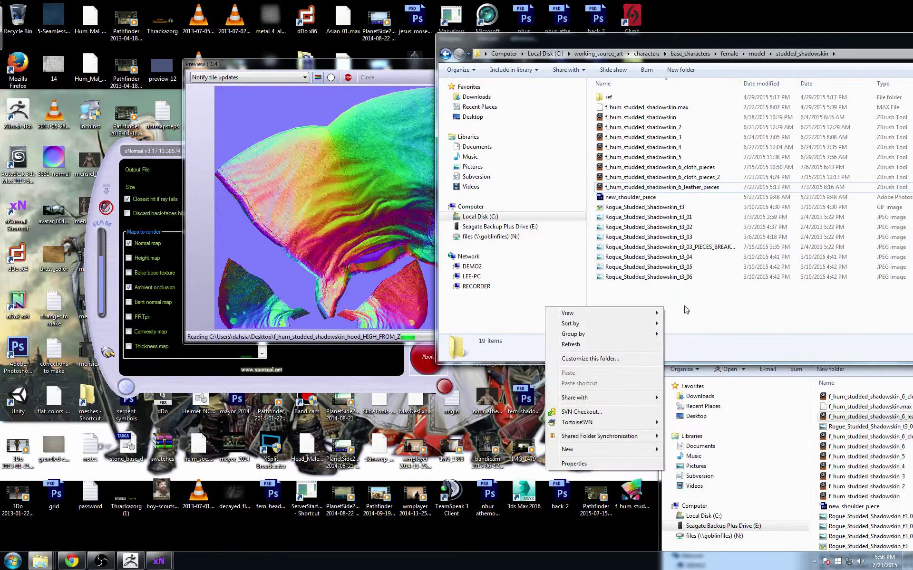
mouse_move(584, 449)
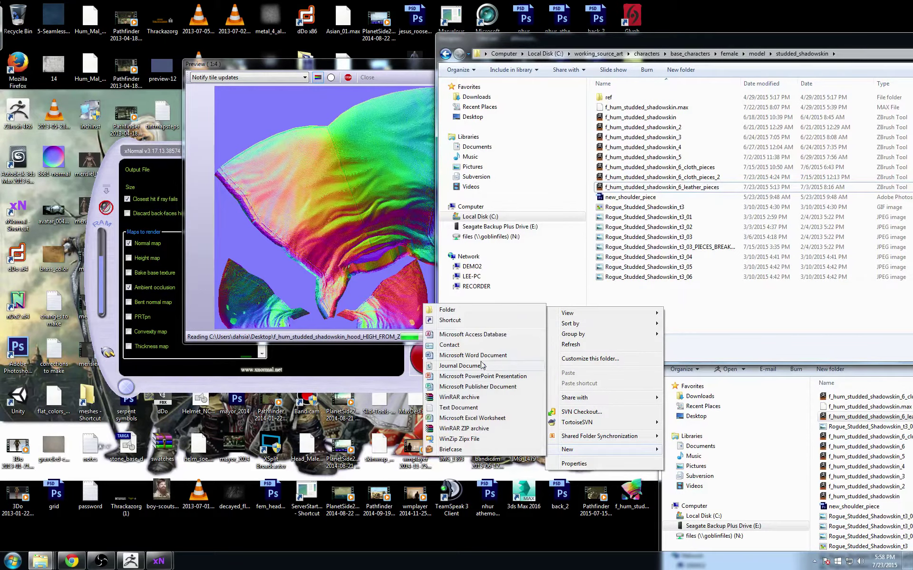
left_click(465, 309)
type("te")
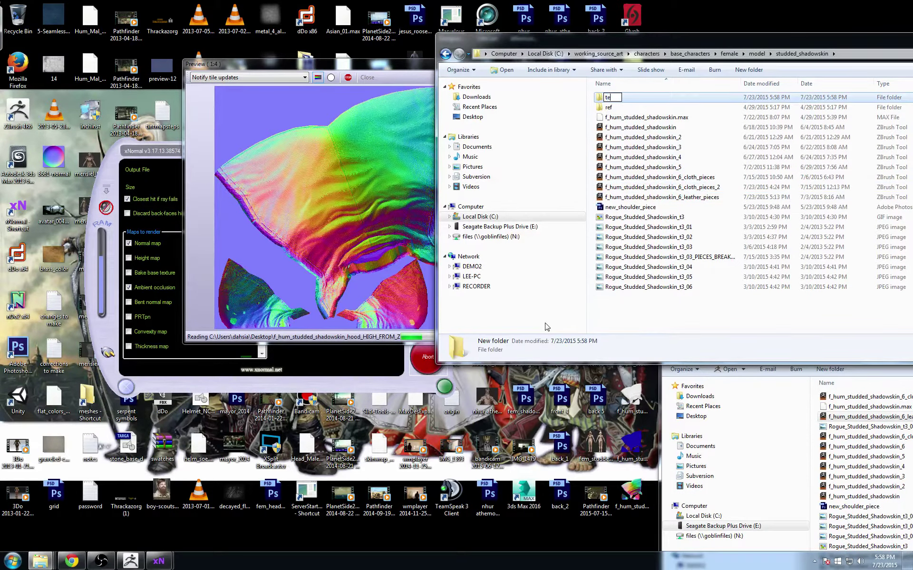
type("xture")
key("Return")
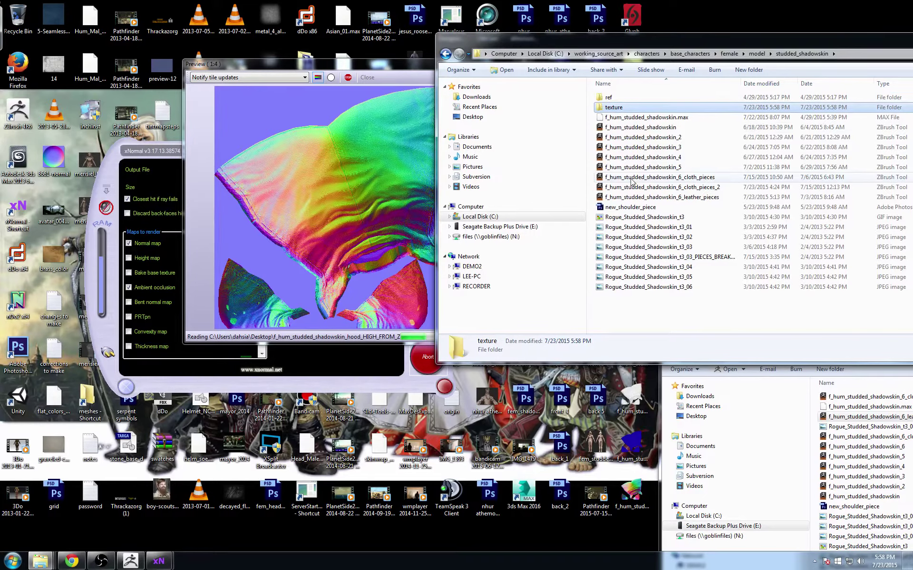
double_click(614, 109)
- Rearrange the two folder windows beside the render preview and allow the existing hood_2 normals file to be overwritten
left_click_drag(565, 44, 824, 46)
left_click_drag(674, 342, 765, 378)
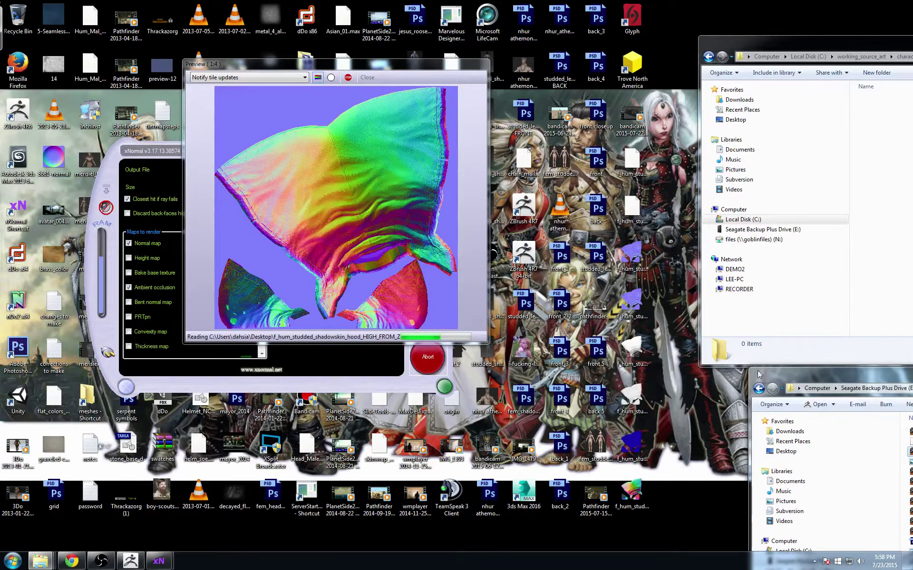
left_click_drag(769, 45, 685, 25)
left_click_drag(822, 378, 756, 360)
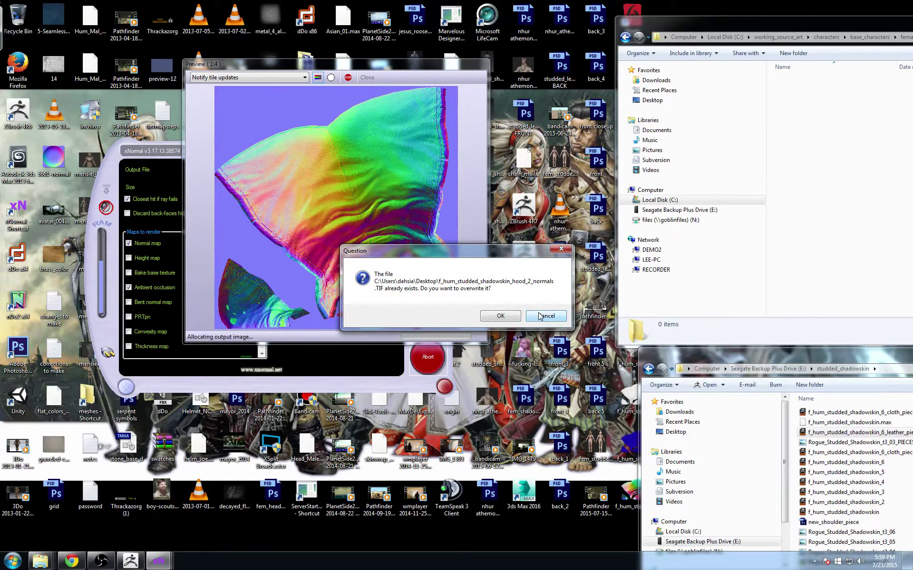
left_click(499, 316)
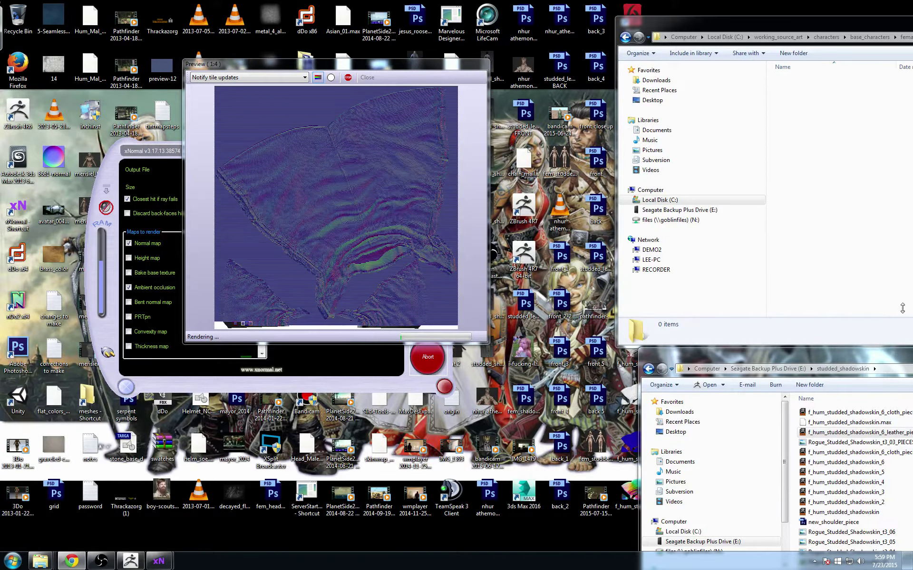
- Move the folder windows away from the render and bring the map preview back to the front
left_click_drag(714, 23, 715, 44)
left_click_drag(688, 354, 751, 345)
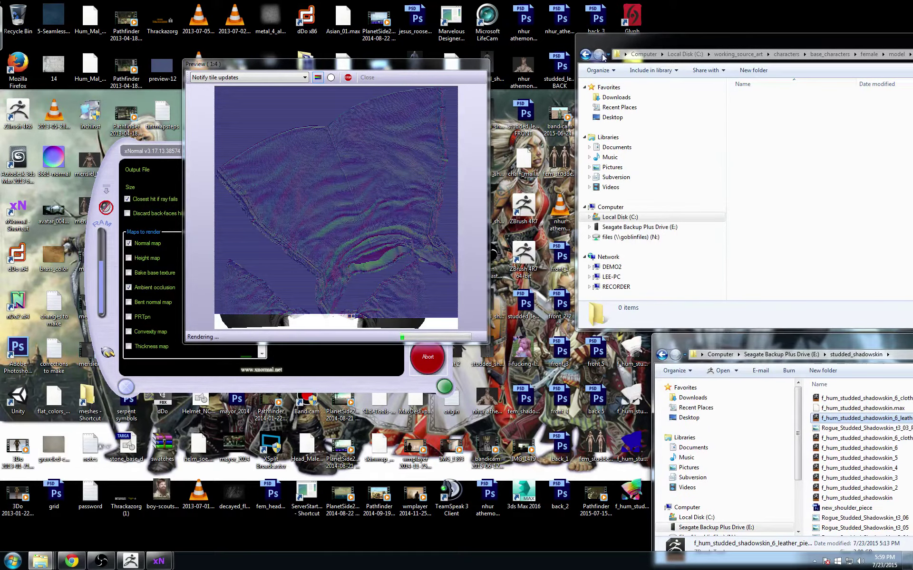
left_click_drag(606, 40, 703, 45)
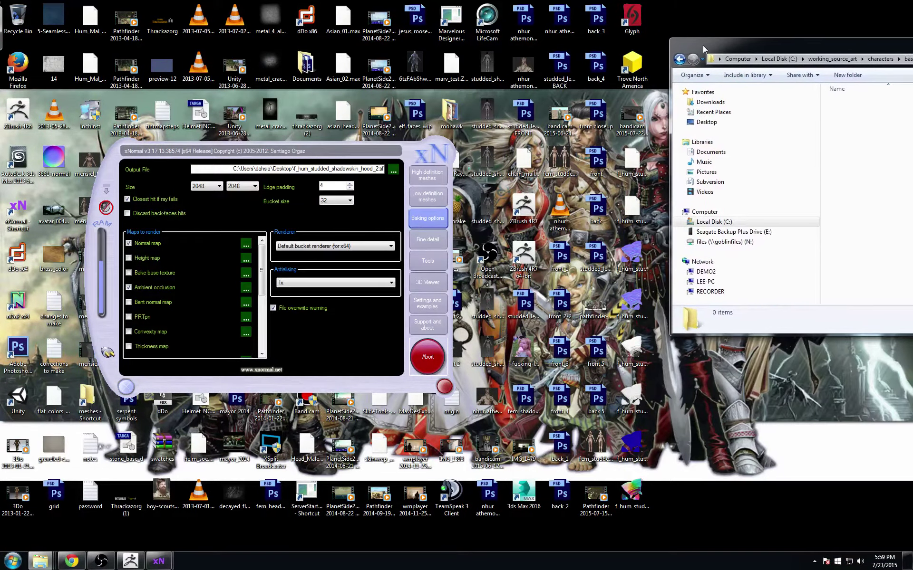
left_click(71, 562)
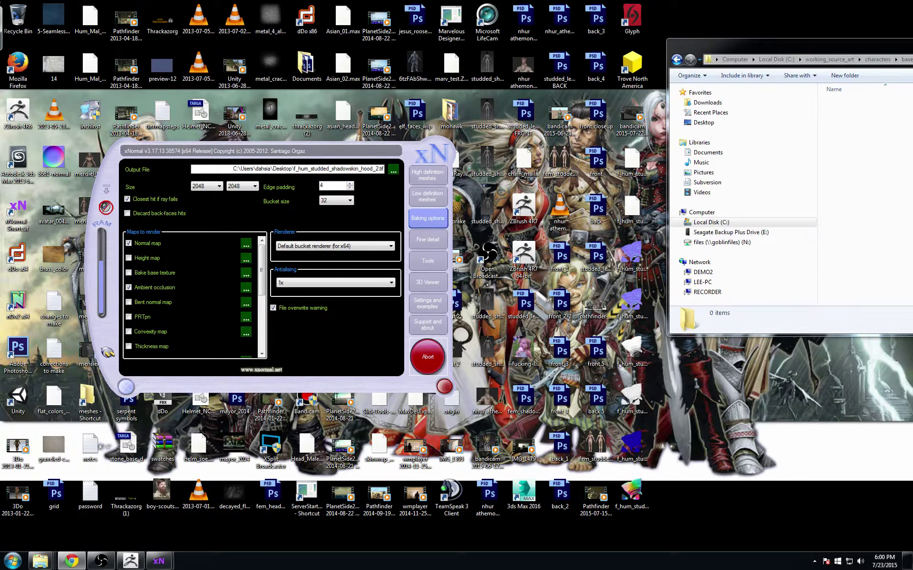
mouse_move(159, 561)
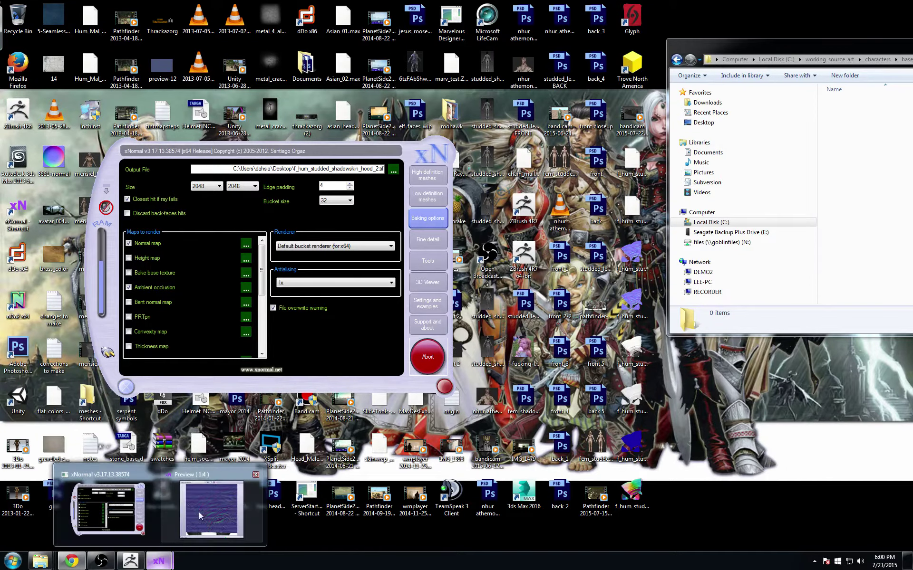
left_click(213, 477)
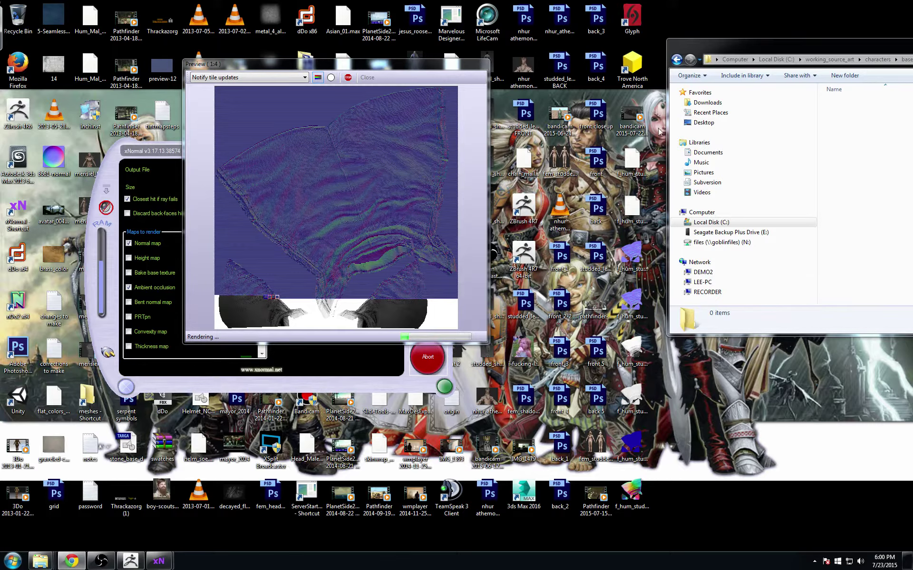
left_click_drag(740, 46, 717, 37)
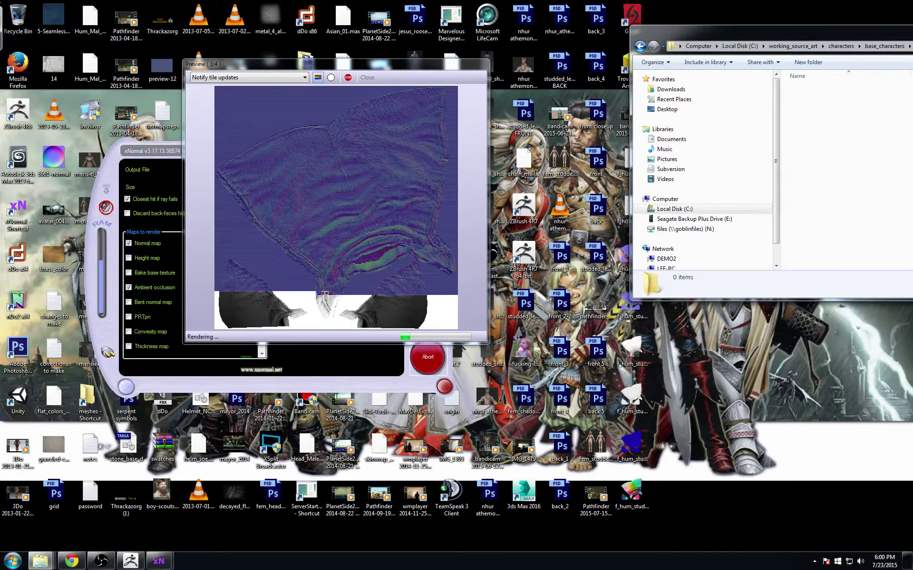
mouse_move(40, 561)
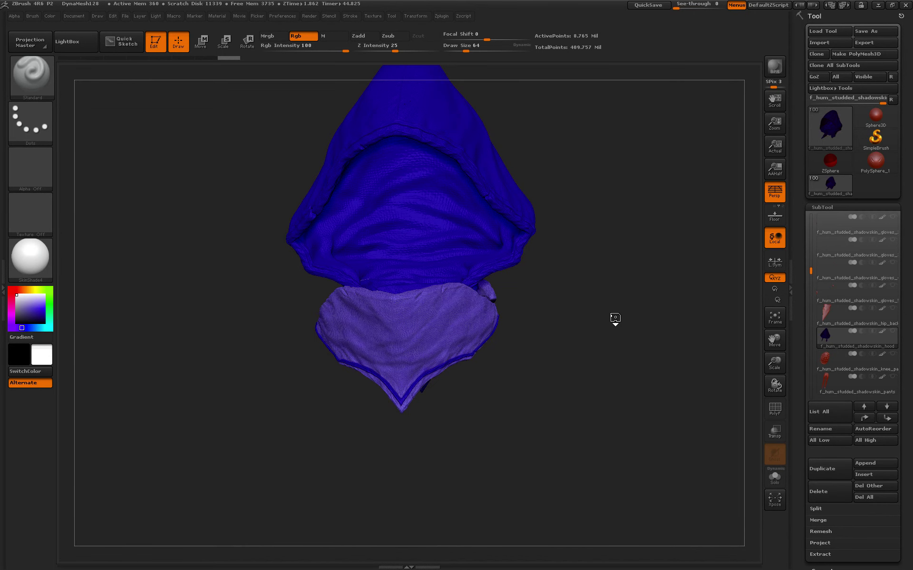
- In ZBrush, inspect the hood and scarf, select the scarf_1 subtool, and turn on Suv for its surface noise
left_click_drag(615, 318, 611, 315)
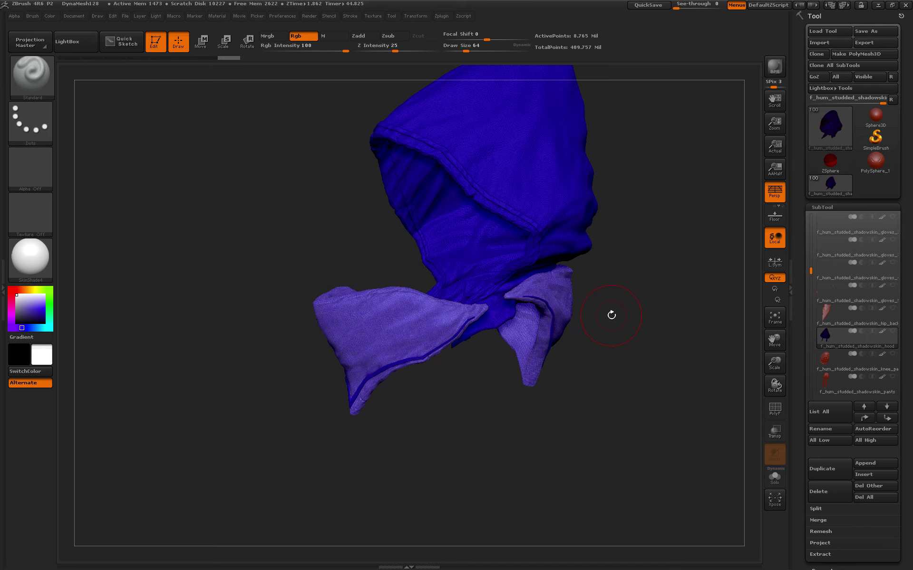
left_click(893, 331)
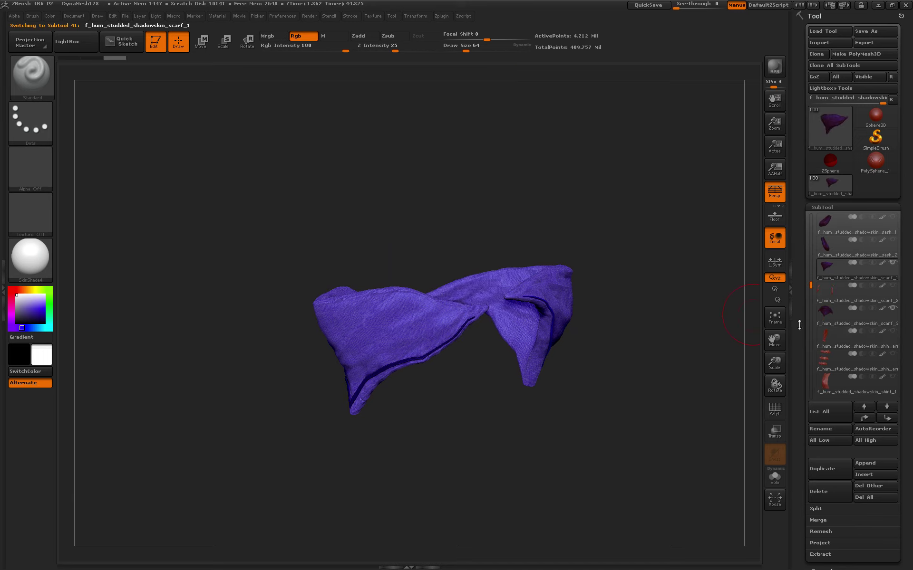
scroll(821, 460, "down", 3)
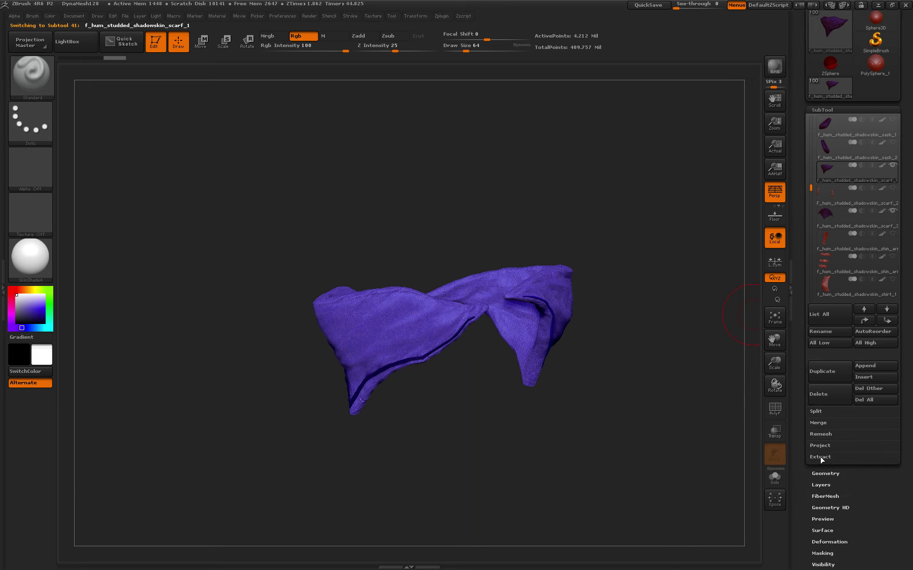
left_click(825, 473)
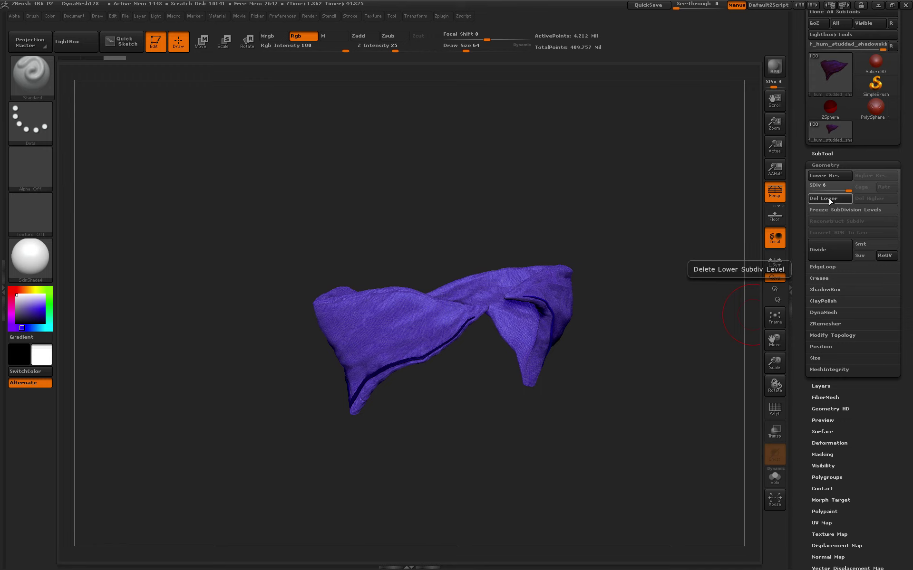
left_click(823, 432)
left_click(875, 188)
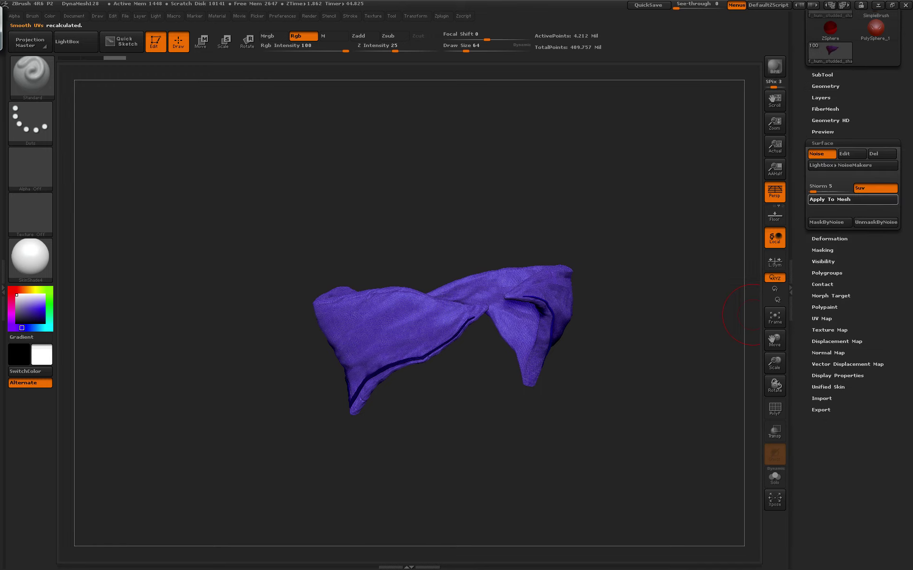